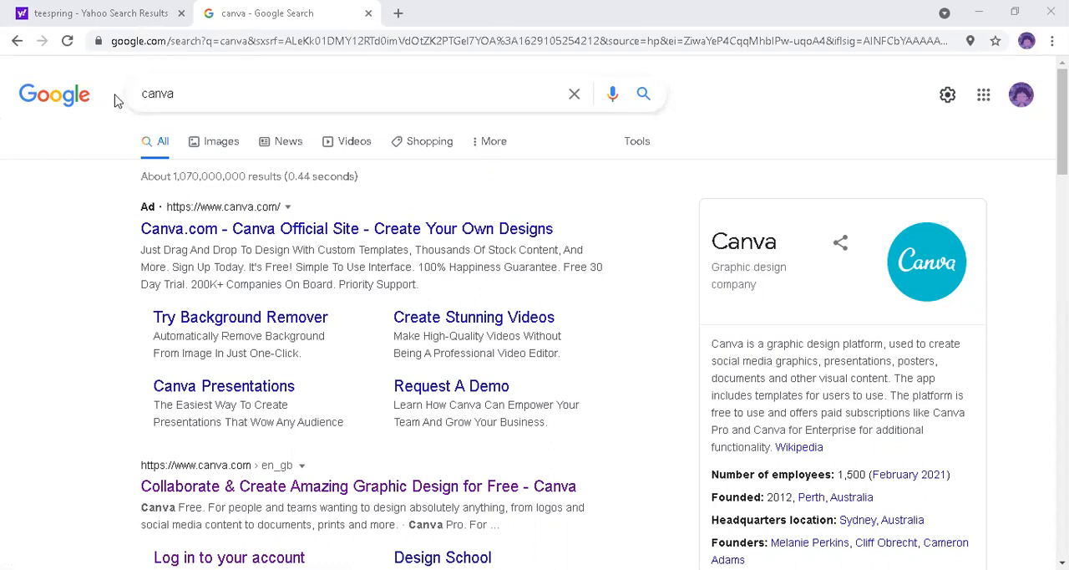
Step: Open the Teespring site from the Yahoo search results and go from its sign-up form to the account login
click(98, 10)
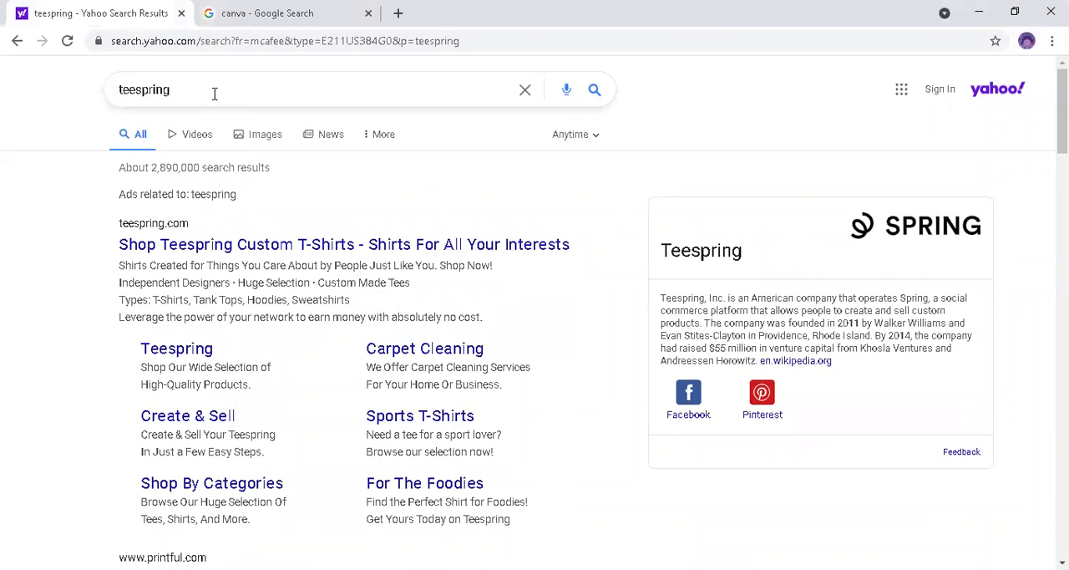
click(216, 243)
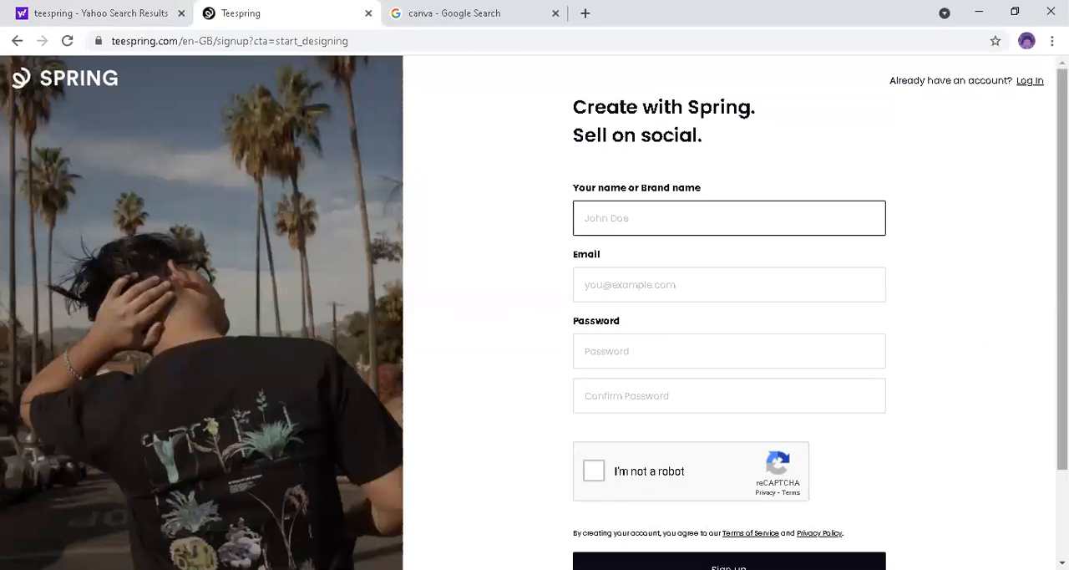
scroll(1062, 267, down, 2)
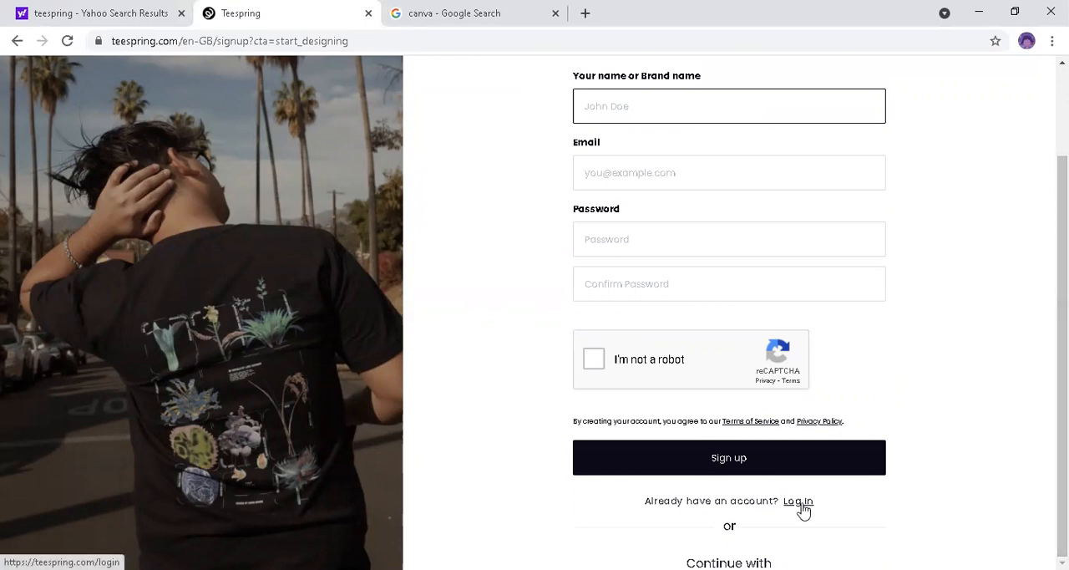
scroll(800, 505, up, 2)
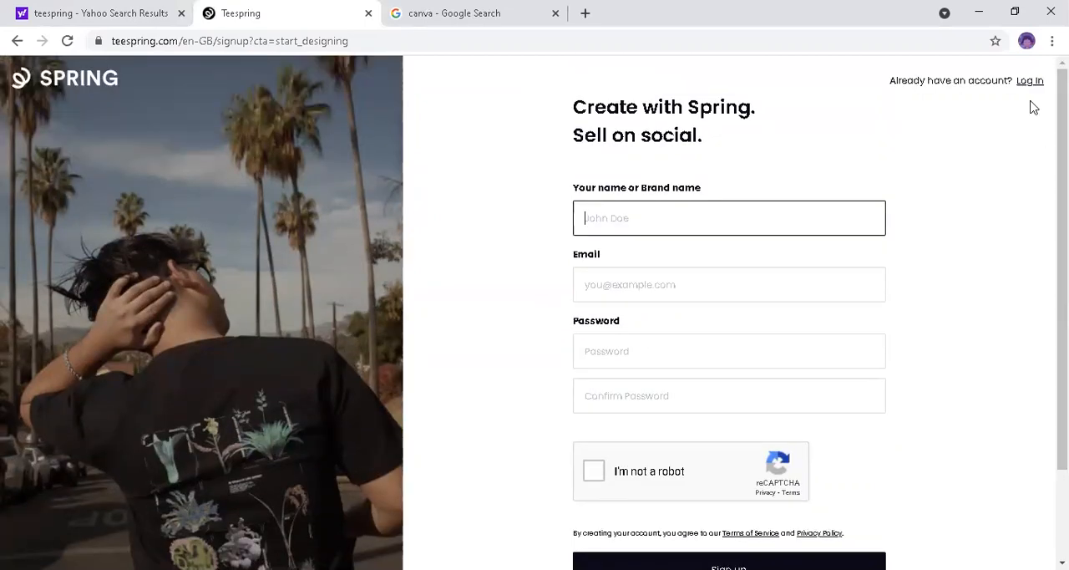
scroll(1039, 138, down, 2)
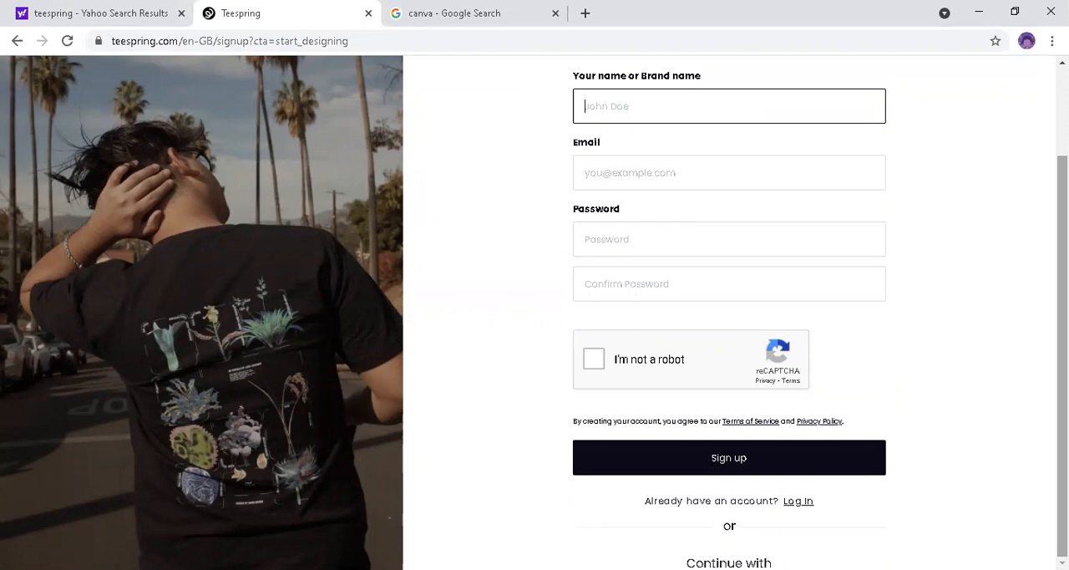
click(804, 503)
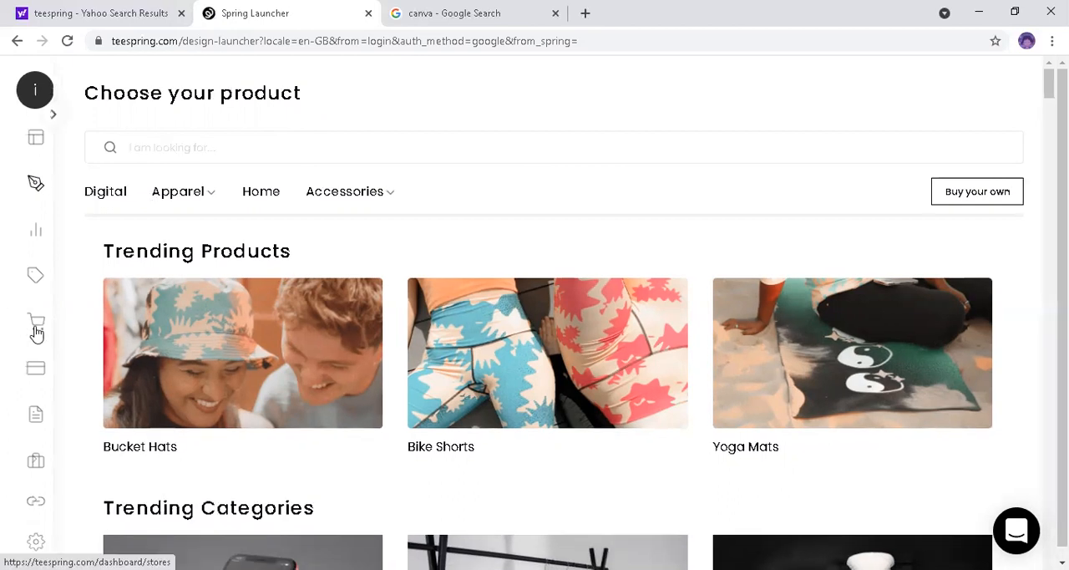
Step: Open the Stores page of the Spring dashboard and review the store's name, domain and social profile settings
mouse_move(36, 332)
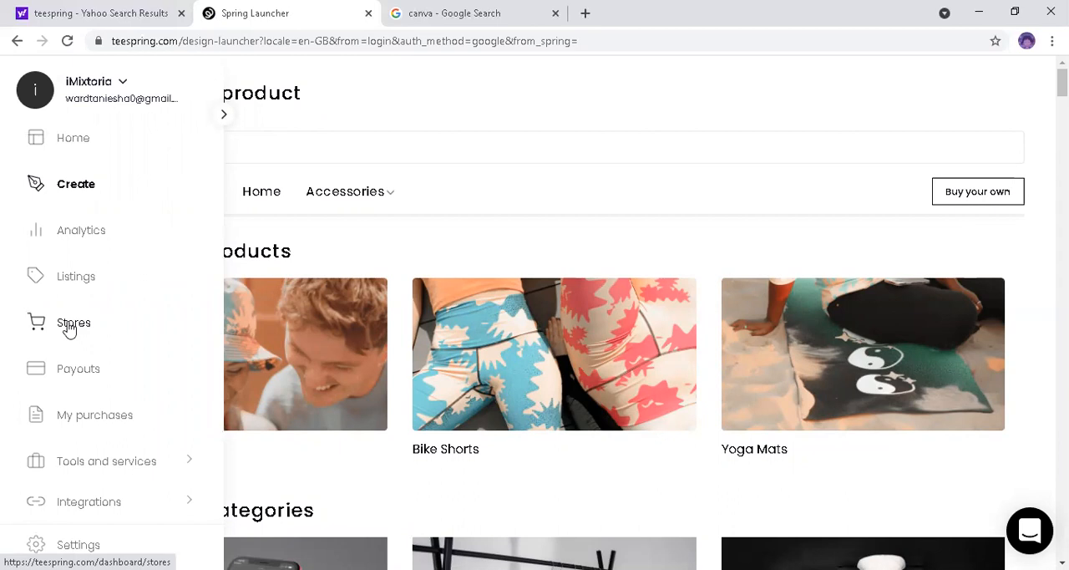
click(70, 328)
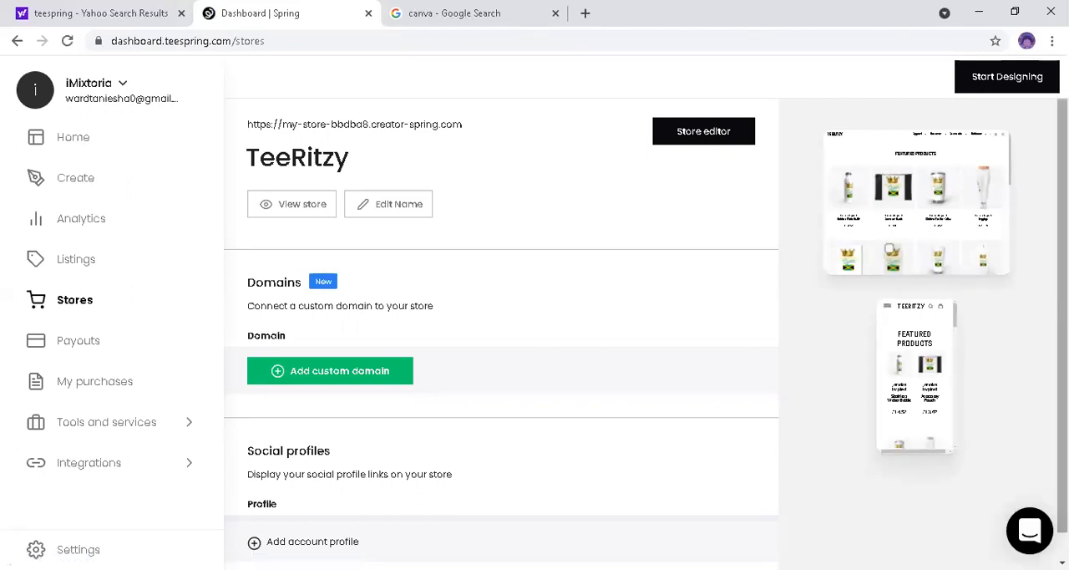
scroll(501, 334, down, 1)
scroll(501, 334, down, 1)
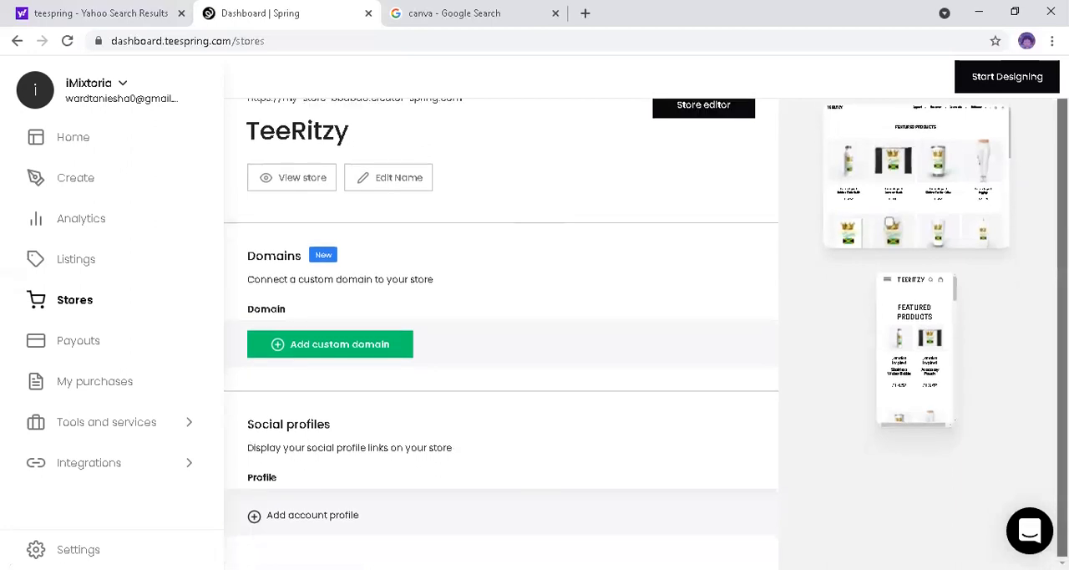
scroll(501, 334, up, 1)
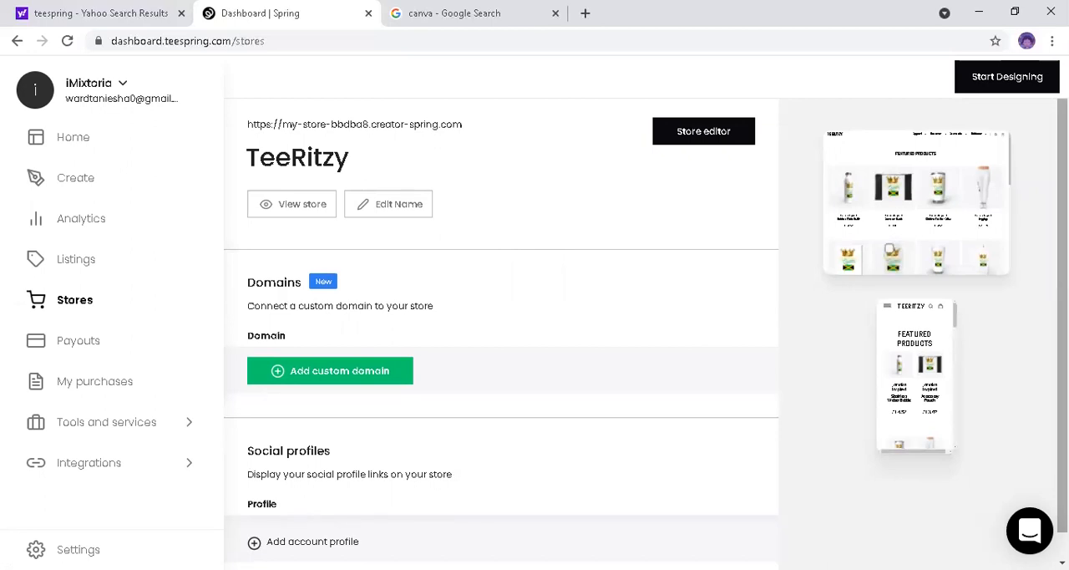
drag(1062, 314, 1062, 331)
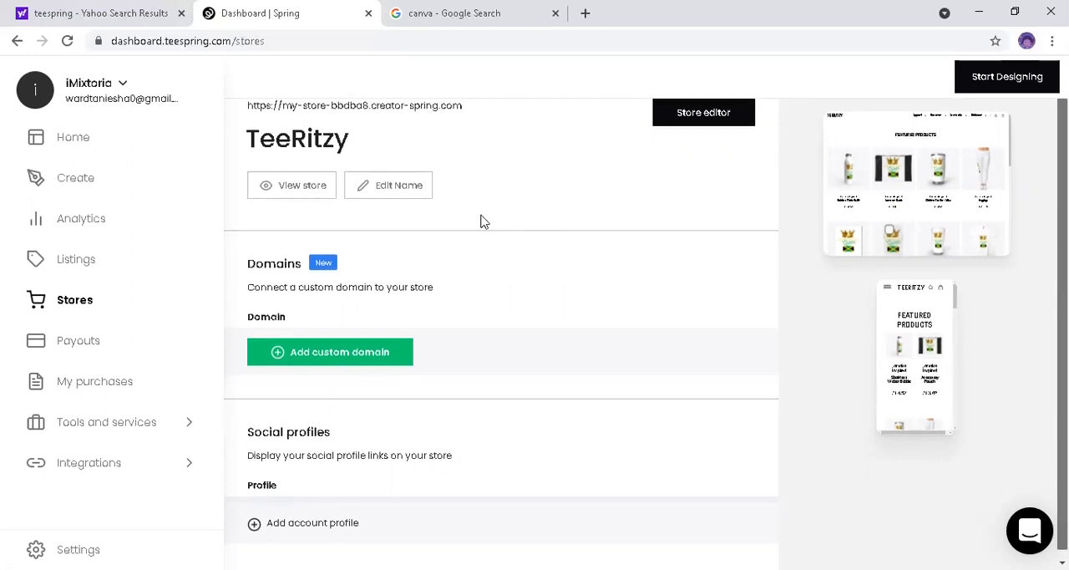
scroll(482, 221, up, 1)
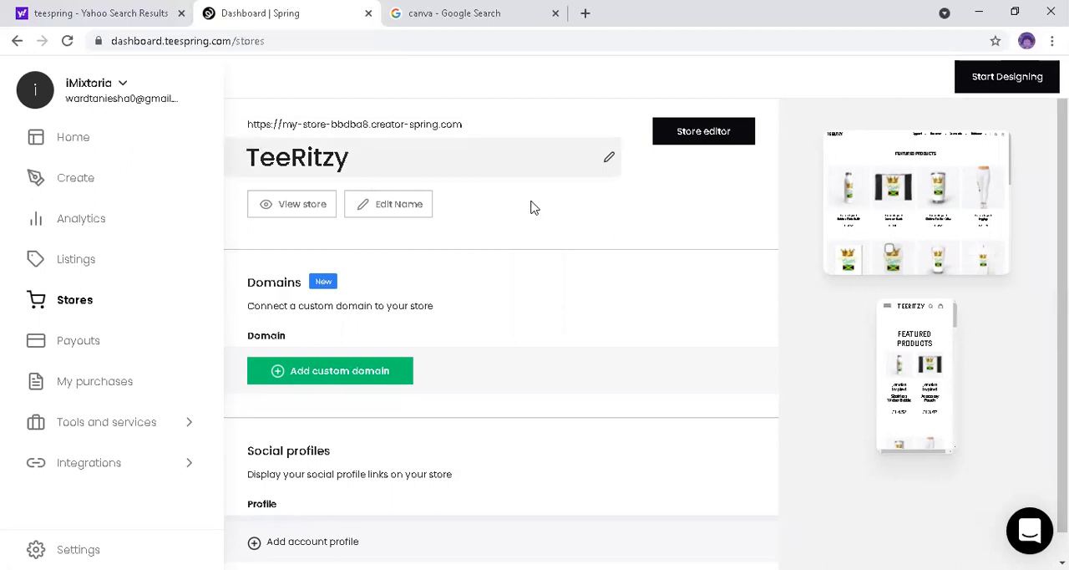
Step: View the live TeeRitzy storefront and browse its featured products
click(282, 214)
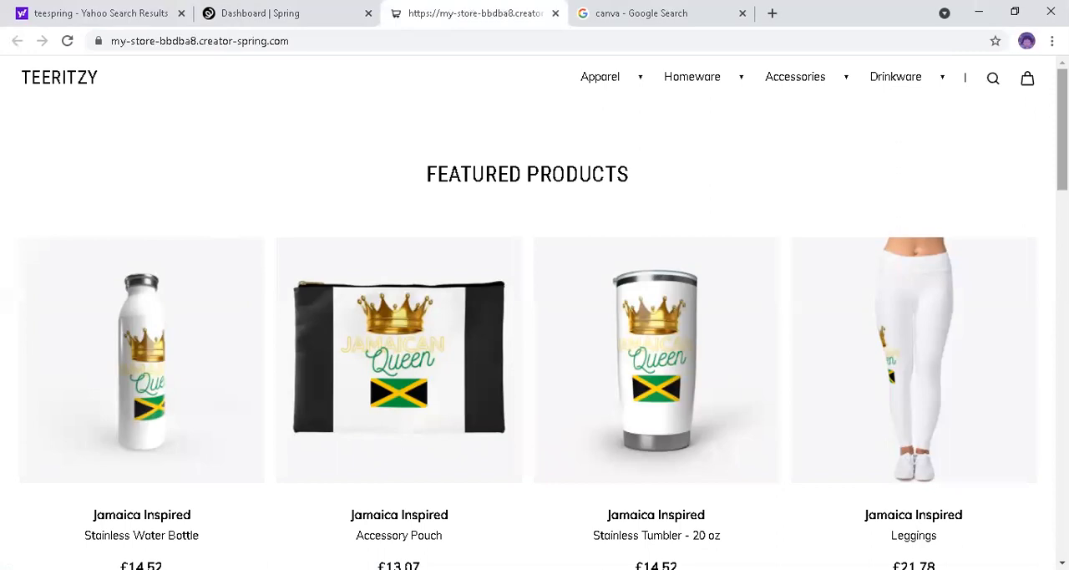
scroll(535, 317, down, 1)
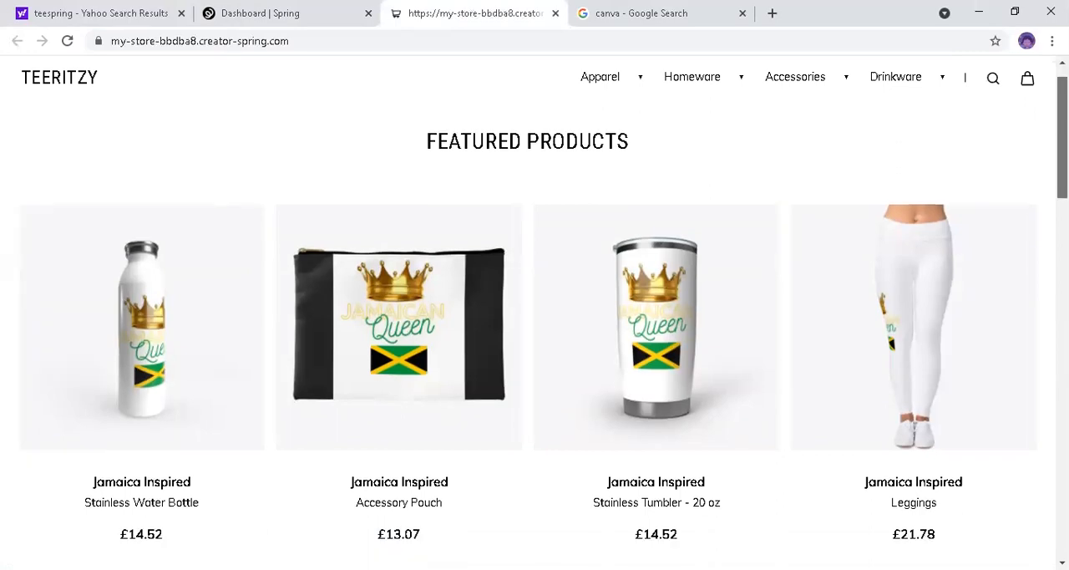
scroll(535, 317, down, 3)
scroll(1016, 179, up, 1)
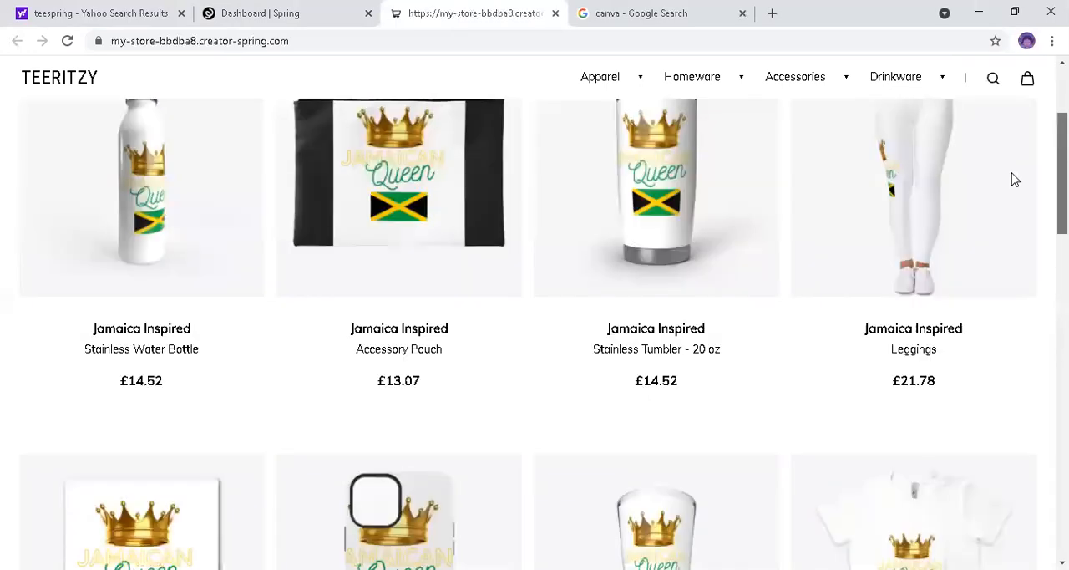
scroll(947, 255, up, 1)
Step: Open the Jamaica Inspired Leggings listing and view the product images from the different angles
click(943, 267)
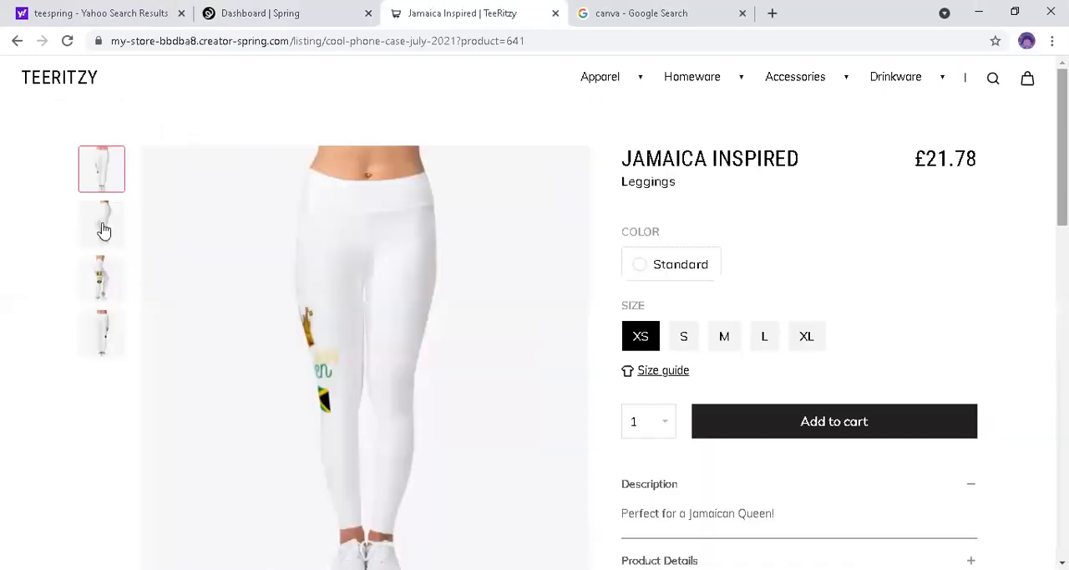
click(101, 277)
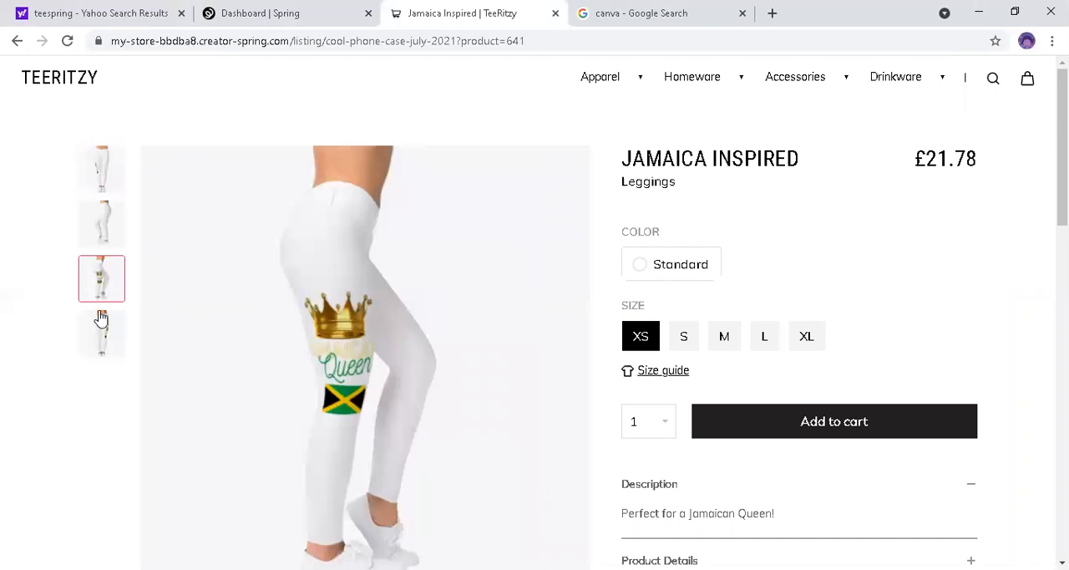
click(101, 332)
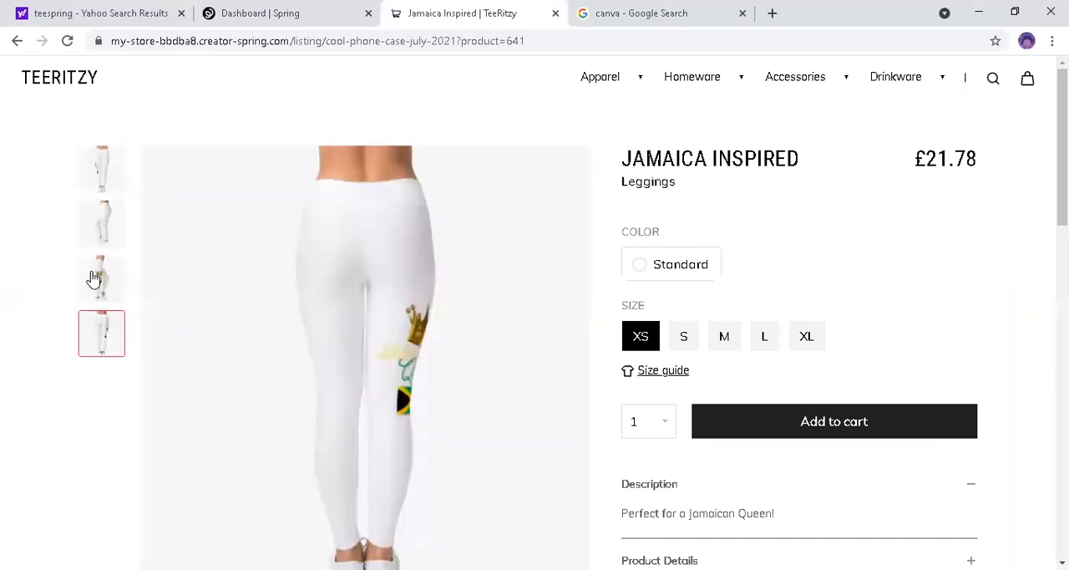
click(94, 278)
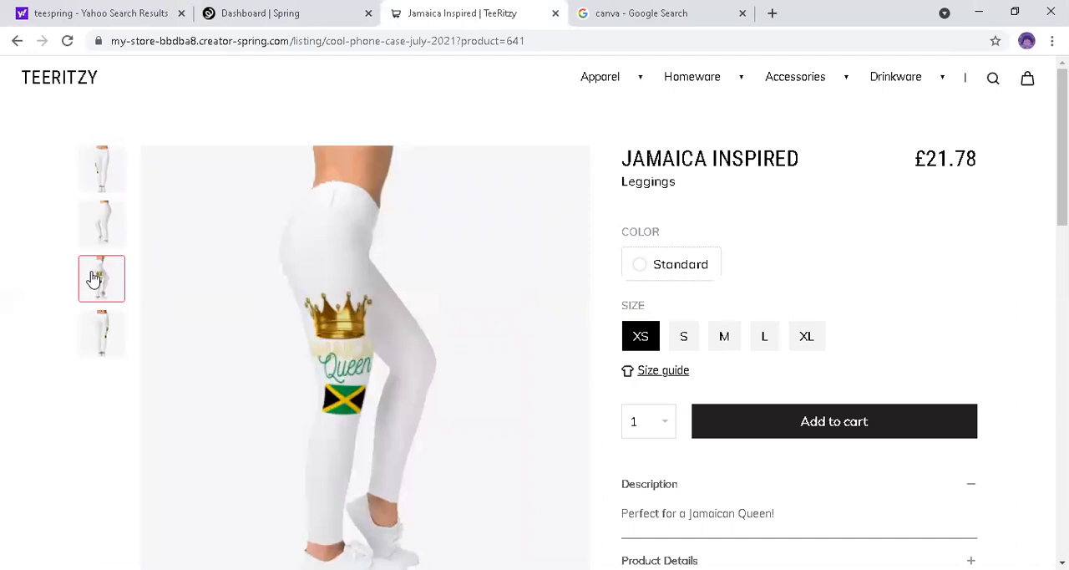
click(92, 245)
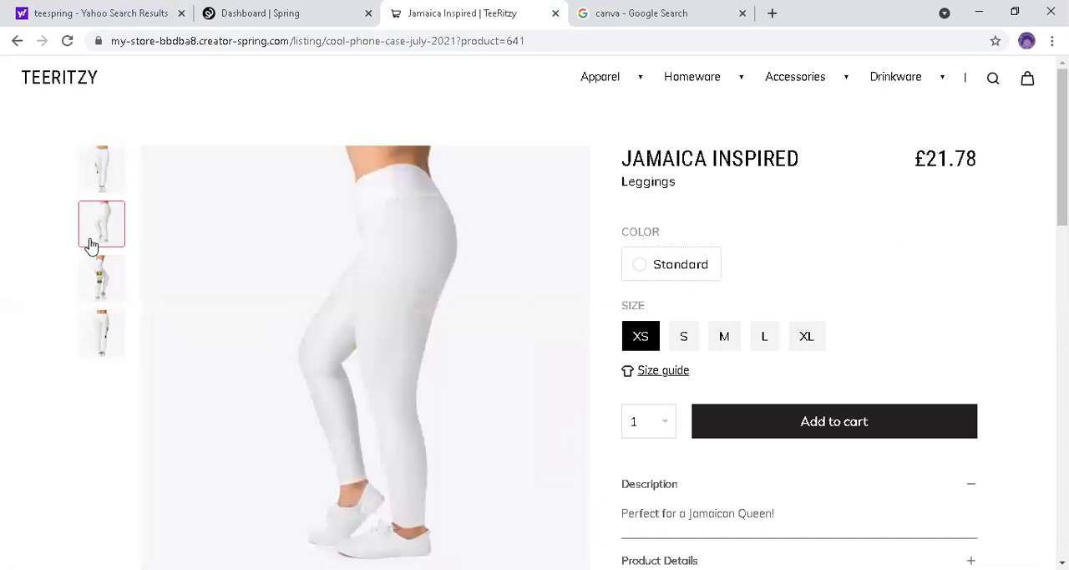
click(121, 167)
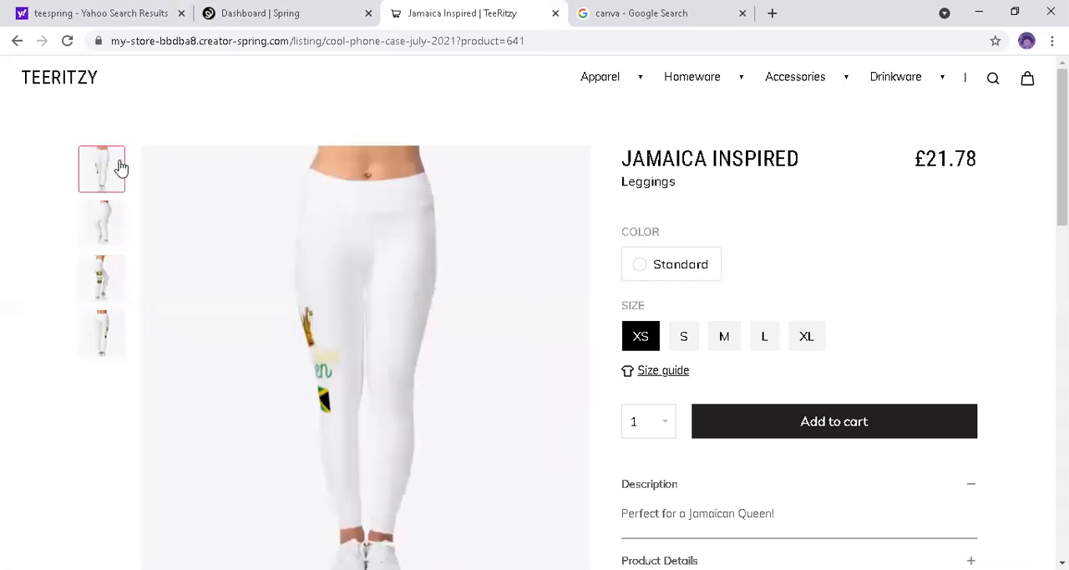
Step: Check the size guide for the leggings and close it again
mouse_move(1063, 167)
mouse_down()
mouse_move(1063, 198)
mouse_move(1062, 167)
mouse_move(1062, 177)
mouse_up()
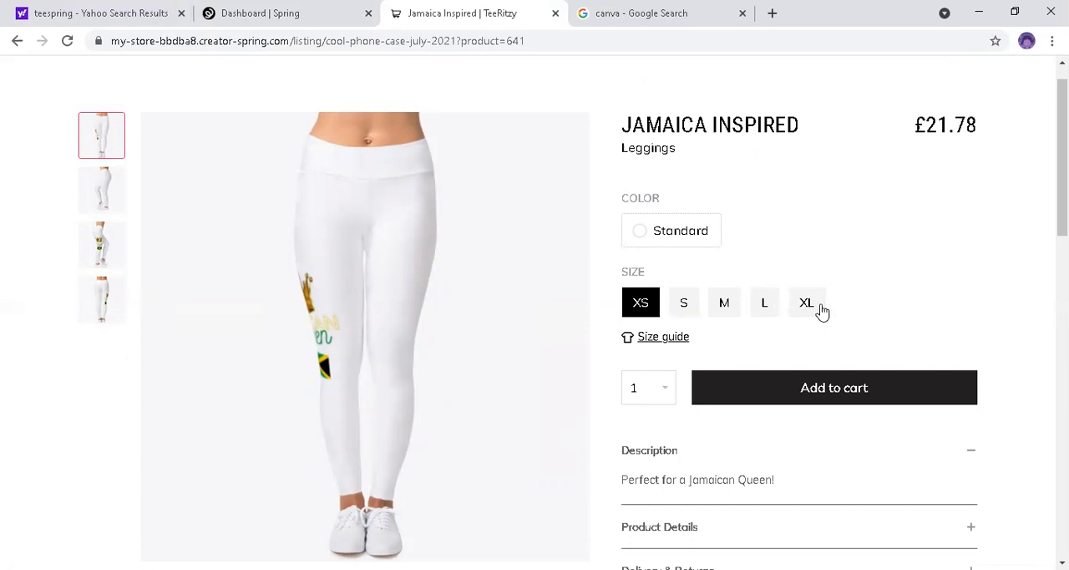
click(657, 340)
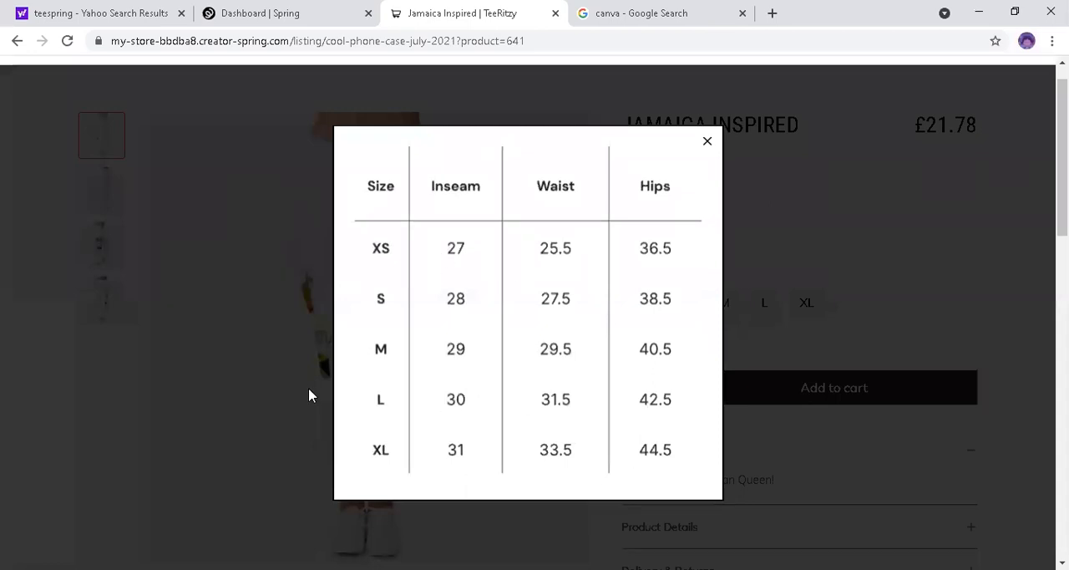
click(707, 143)
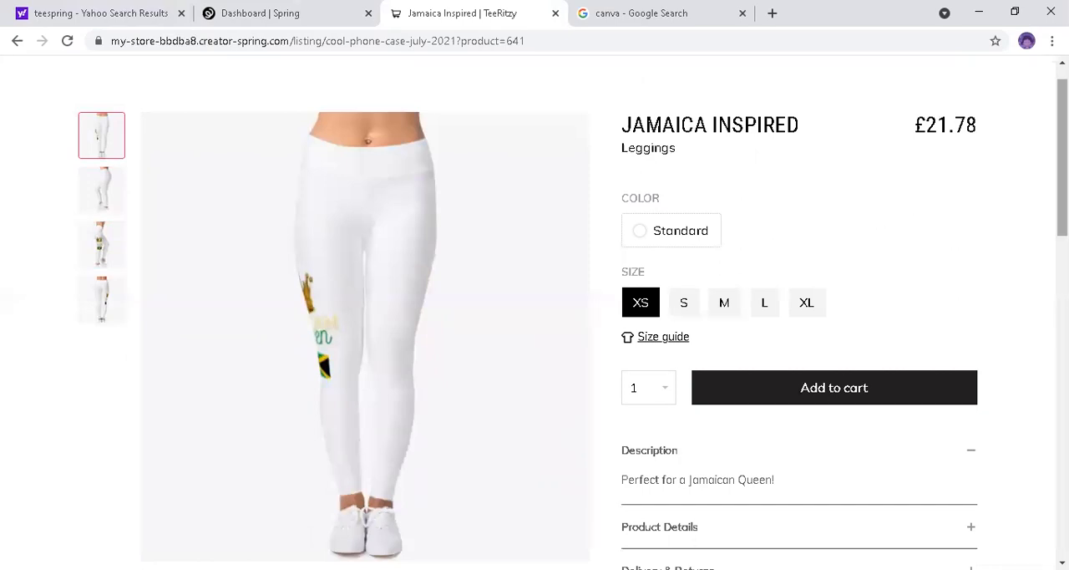
Step: Open the Cloth Face Mask from the listing's other products and show its second product image
scroll(535, 317, down, 3)
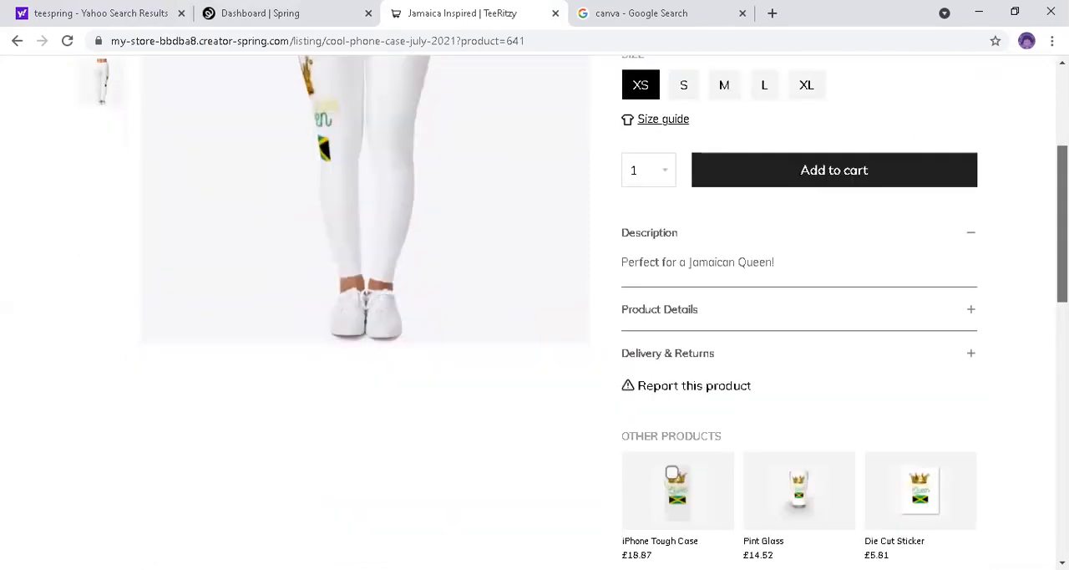
scroll(535, 318, up, 2)
scroll(534, 317, down, 2)
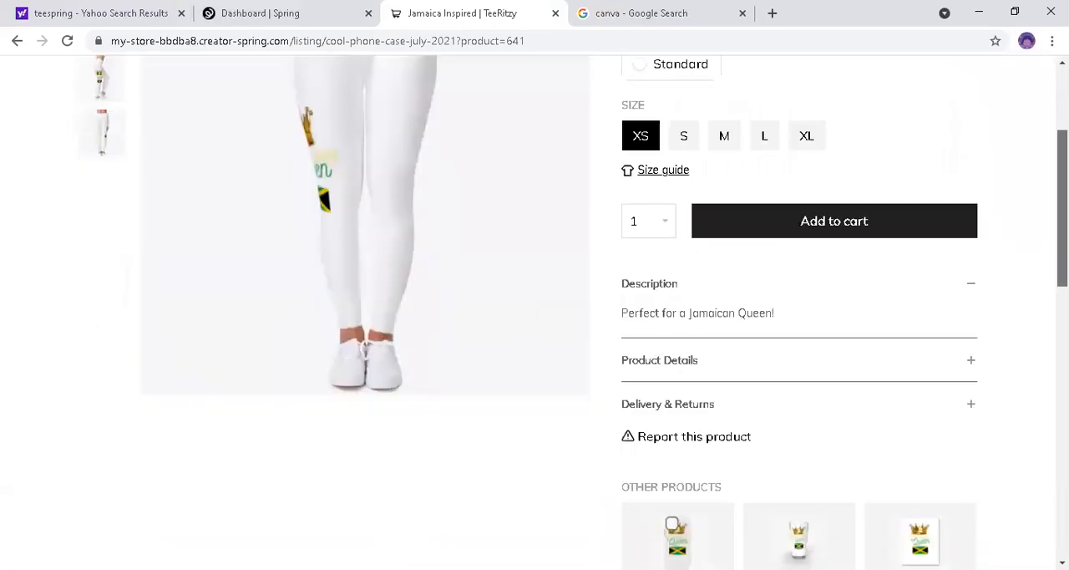
scroll(535, 317, down, 3)
scroll(792, 370, down, 3)
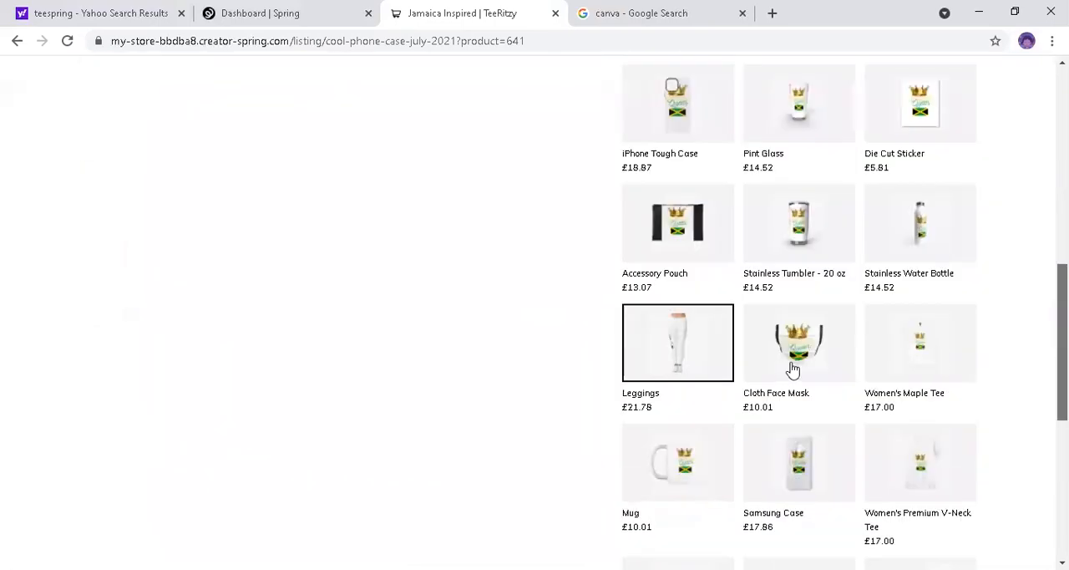
click(792, 369)
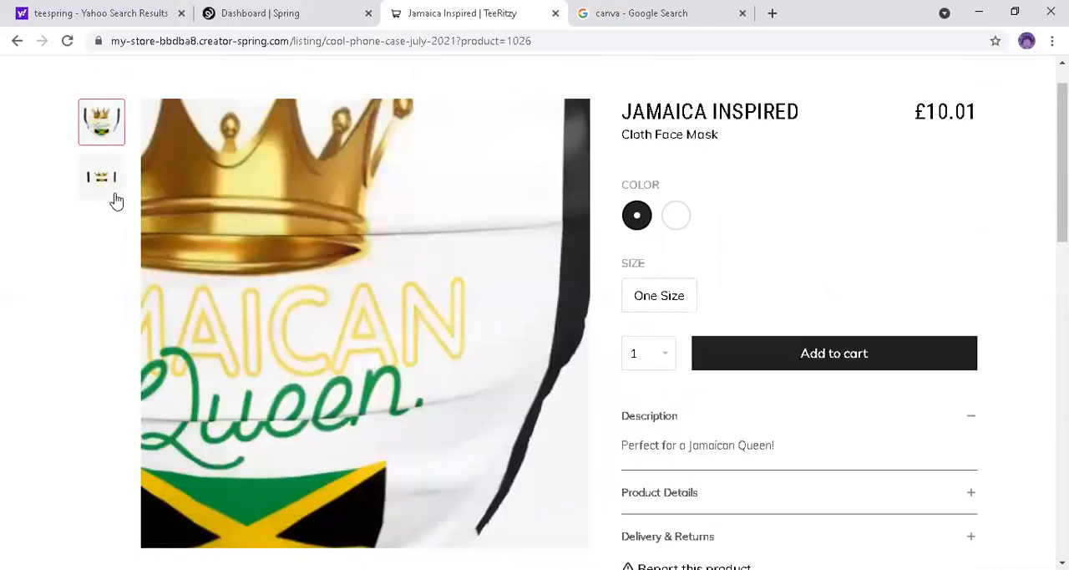
click(112, 190)
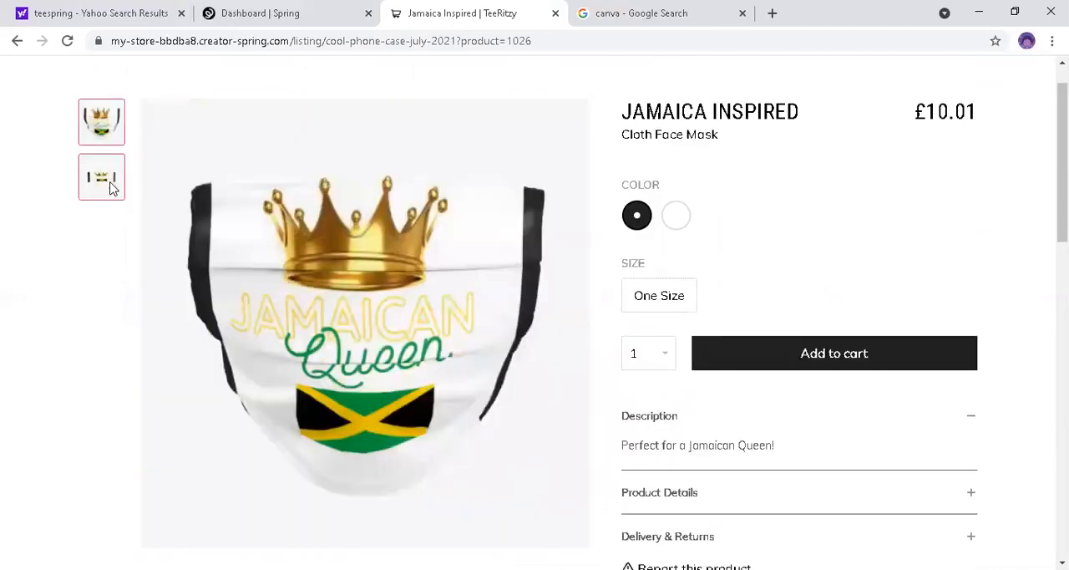
Step: Preview the face mask in white and black, finishing with white selected
click(676, 218)
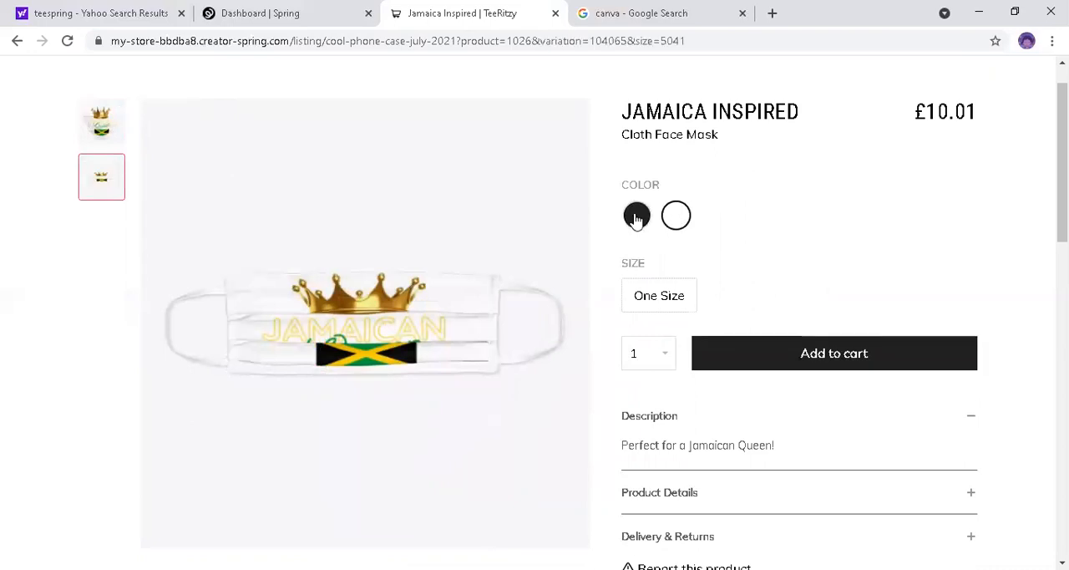
click(637, 219)
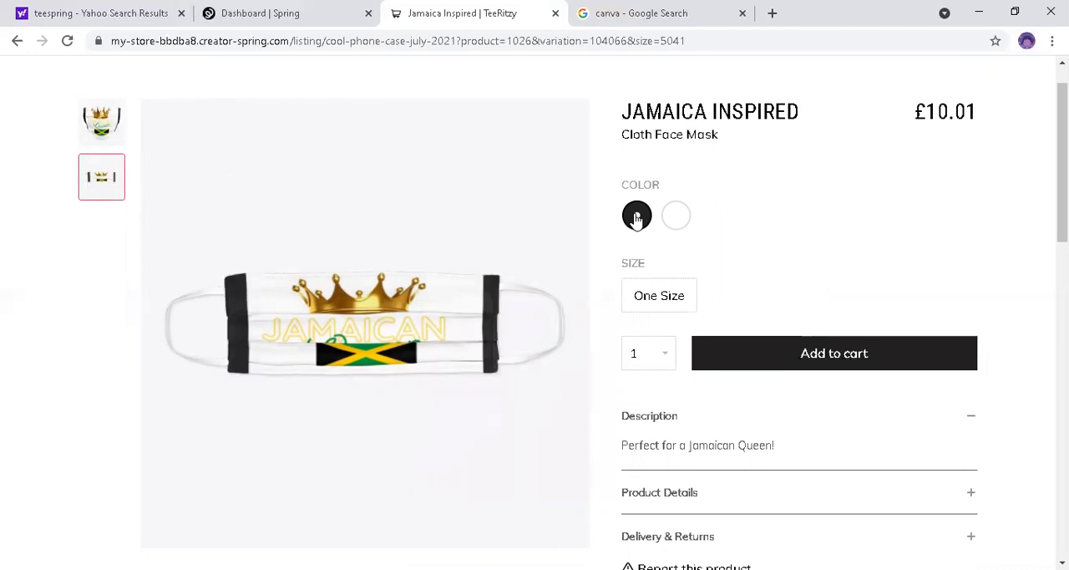
click(673, 219)
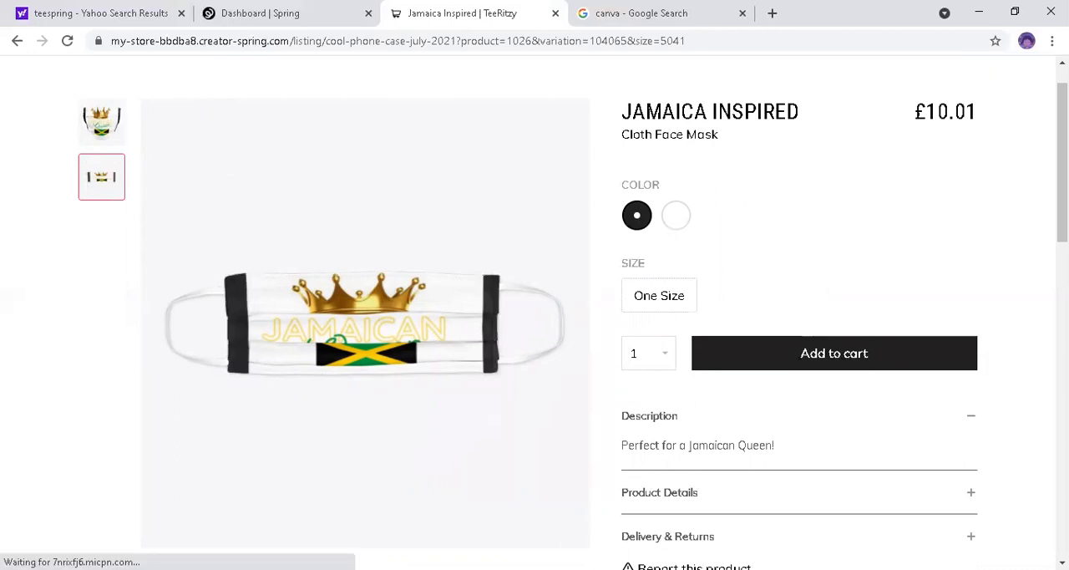
Step: Open the Mug from the listing's other products and show the image of its printed side
drag(1062, 165, 1063, 367)
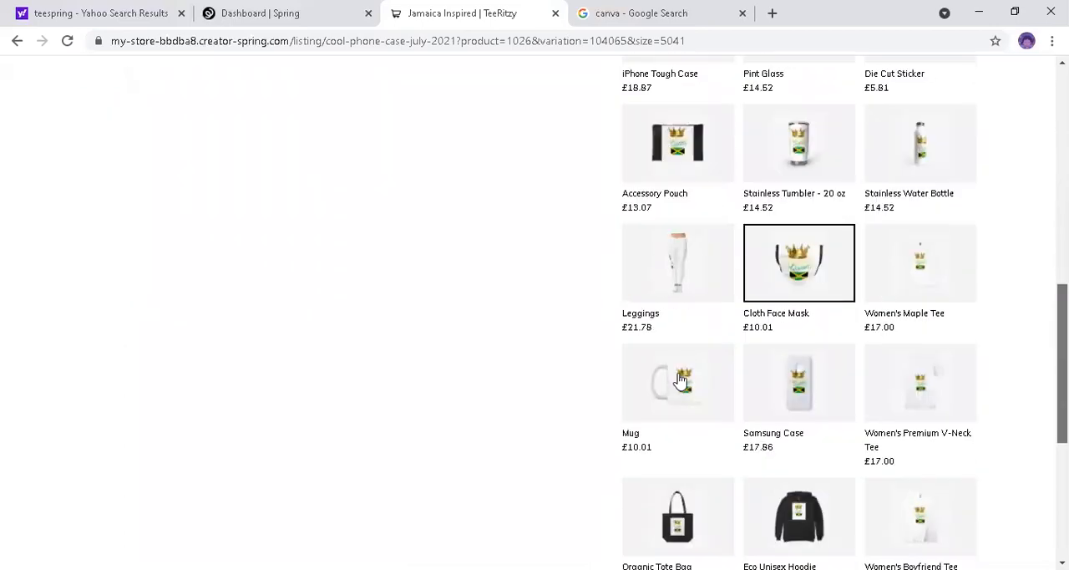
click(676, 376)
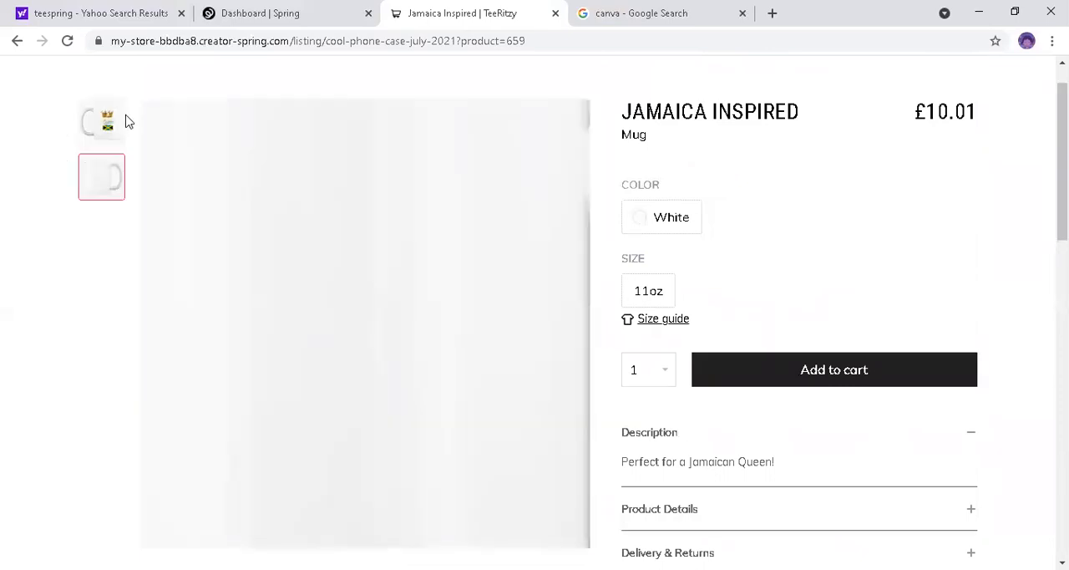
click(108, 123)
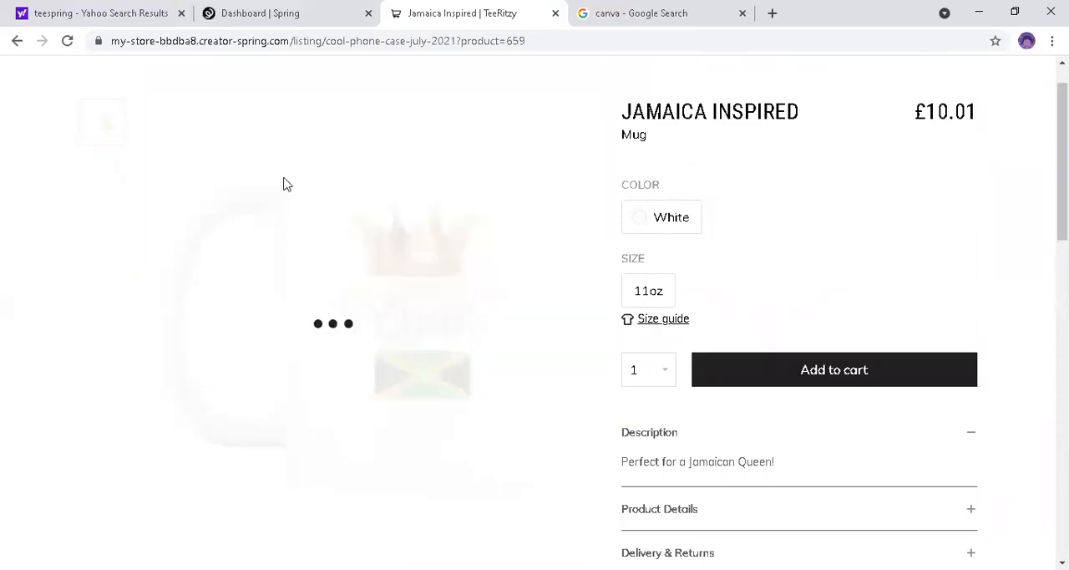
Step: Open the Eco Unisex Hoodie from the listing's other products and show the image of its back
mouse_move(315, 209)
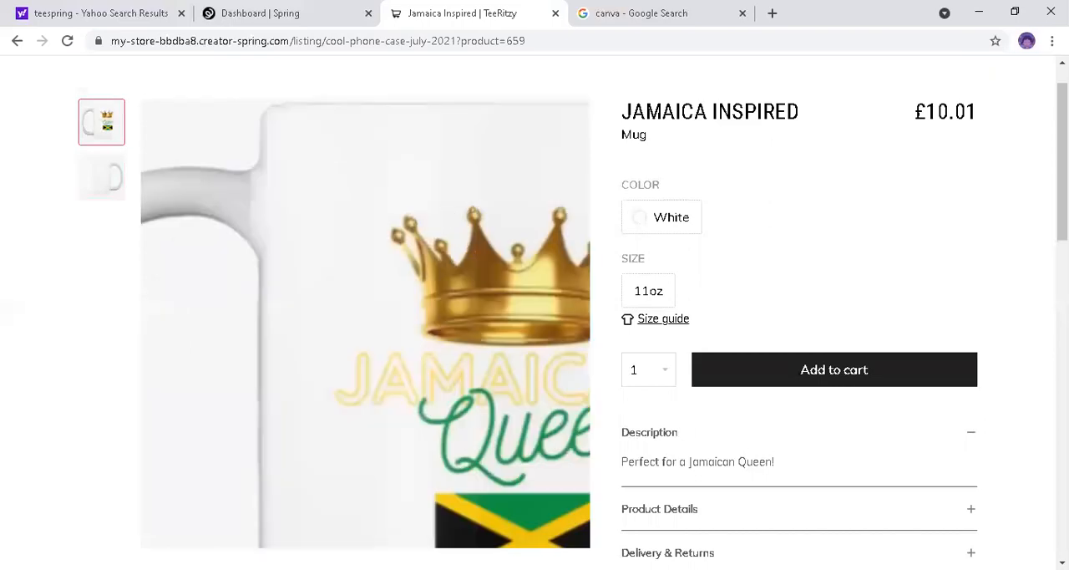
scroll(534, 309, down, 3)
scroll(534, 309, down, 2)
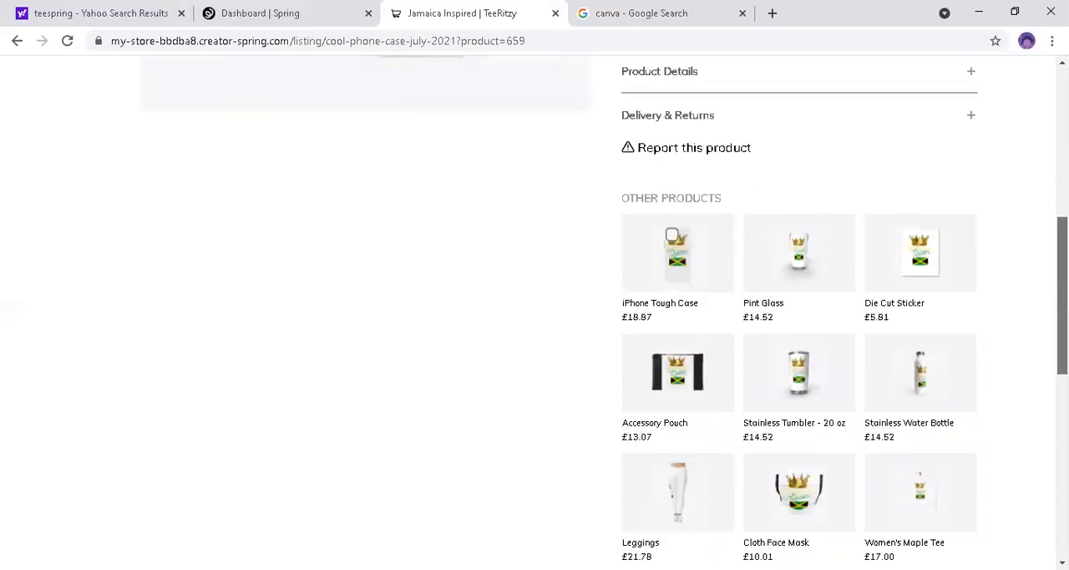
scroll(535, 309, down, 6)
scroll(1033, 430, up, 2)
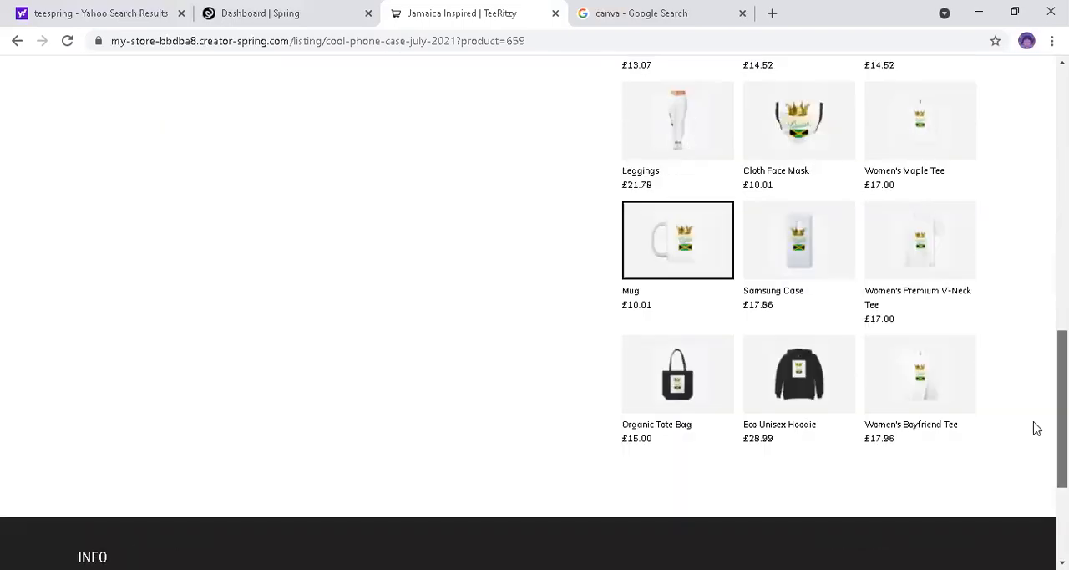
click(809, 391)
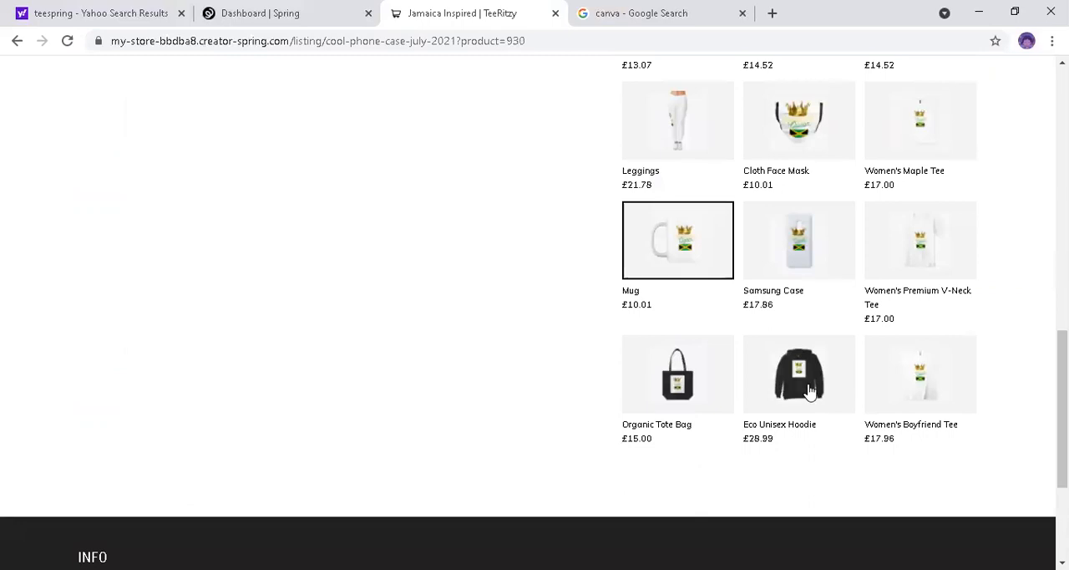
scroll(838, 392, up, 3)
scroll(838, 392, up, 7)
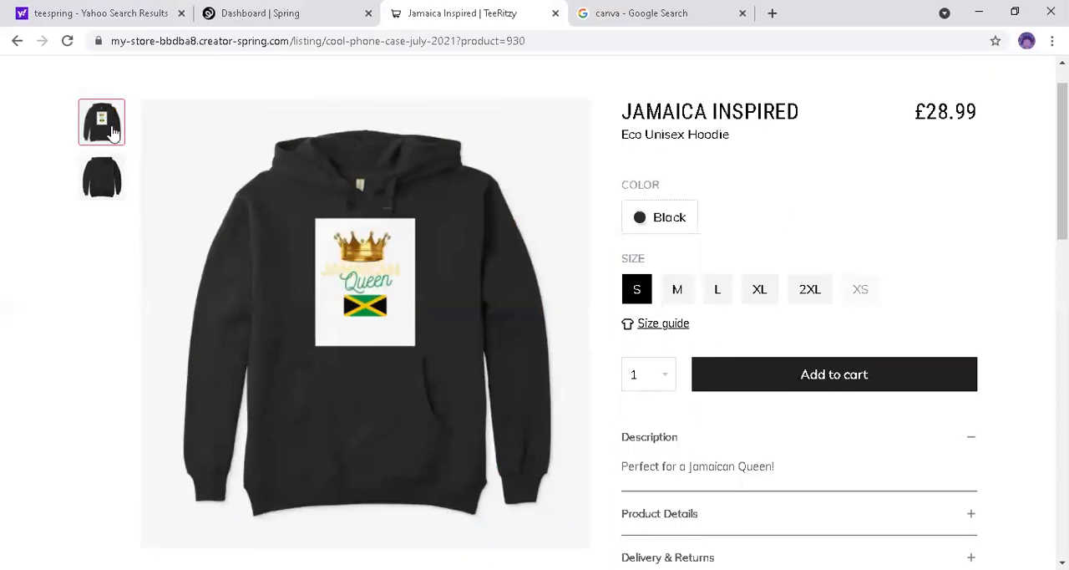
click(102, 173)
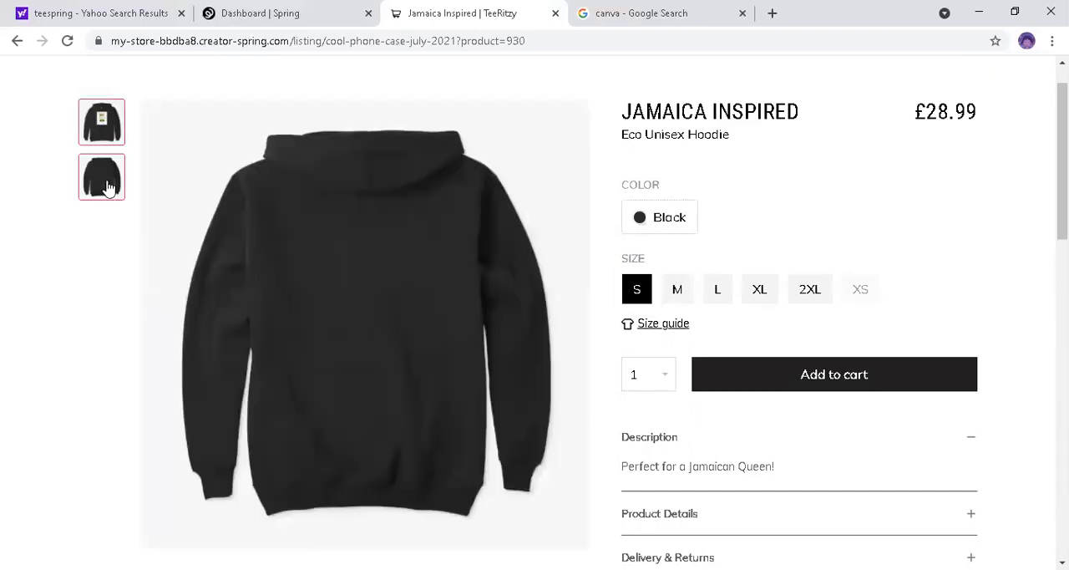
Step: Open the Women's Maple Tee from the listing's other products and show its printed front image
drag(1062, 161, 1062, 295)
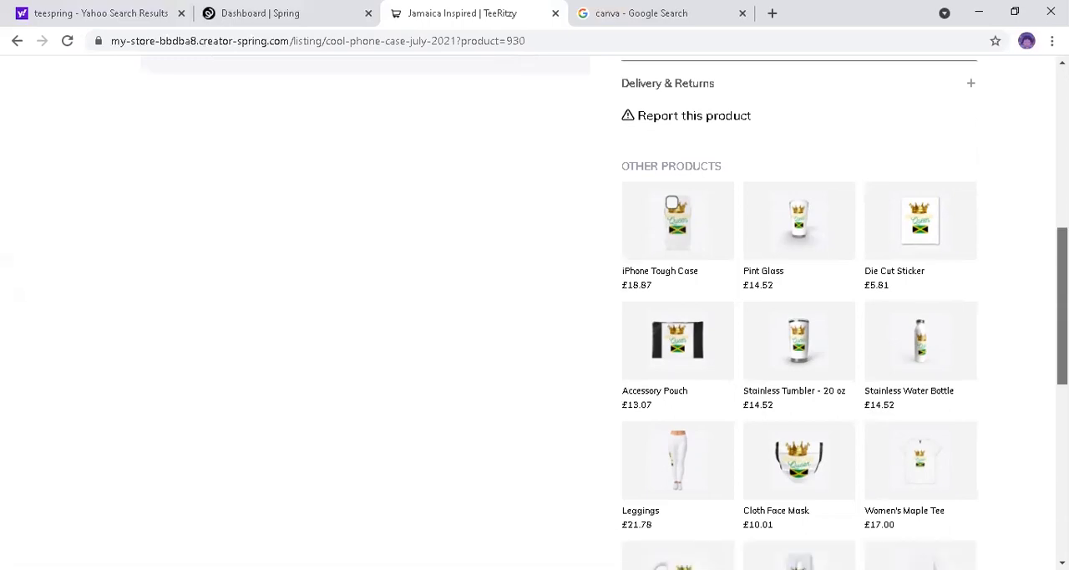
scroll(1036, 370, down, 1)
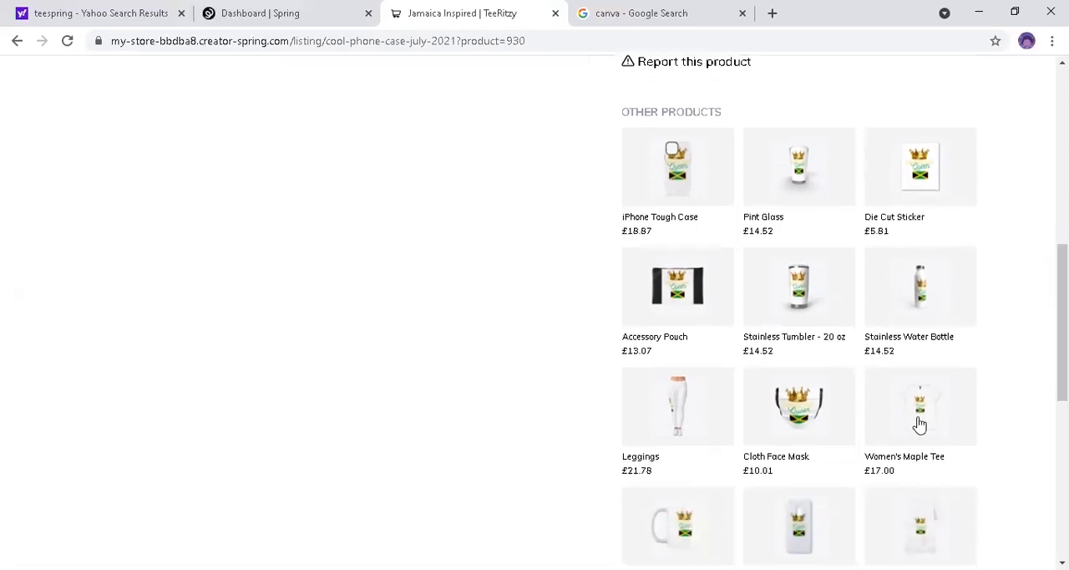
click(918, 425)
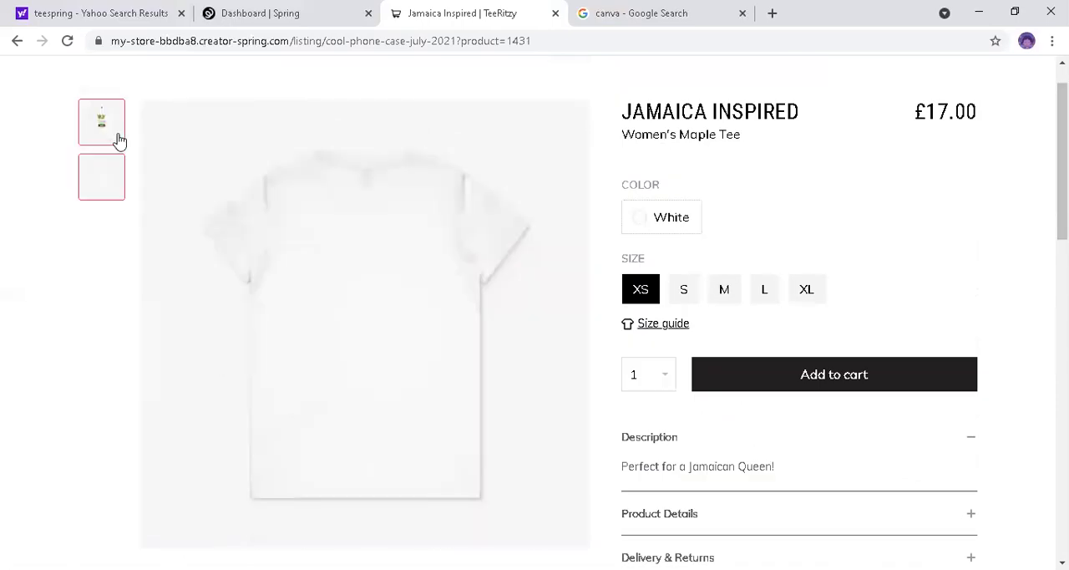
click(117, 140)
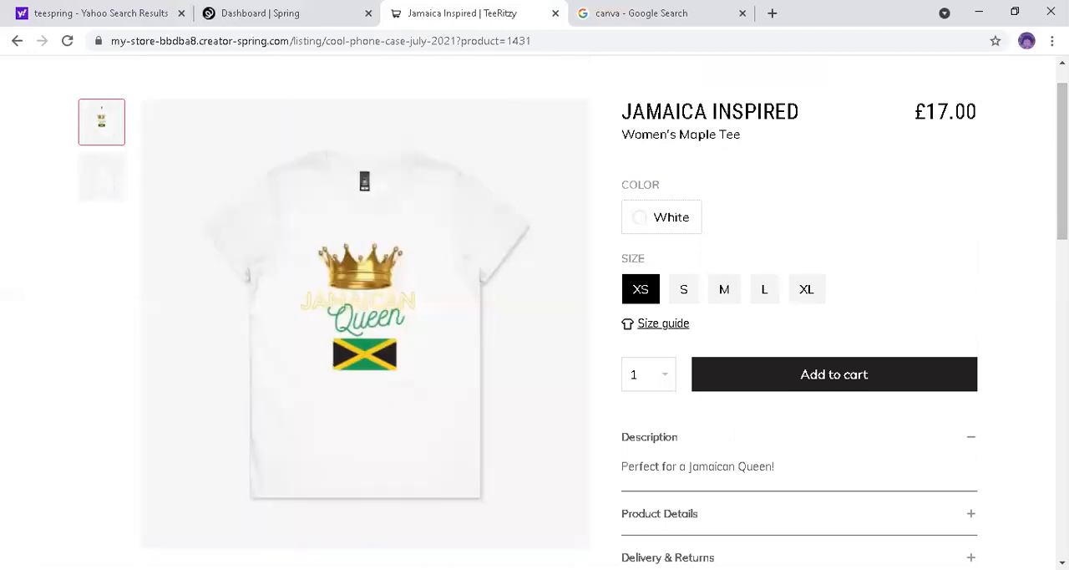
Step: Open the Women's Premium V-Neck Tee and preview it in black, finishing with white selected
scroll(1030, 424, down, 10)
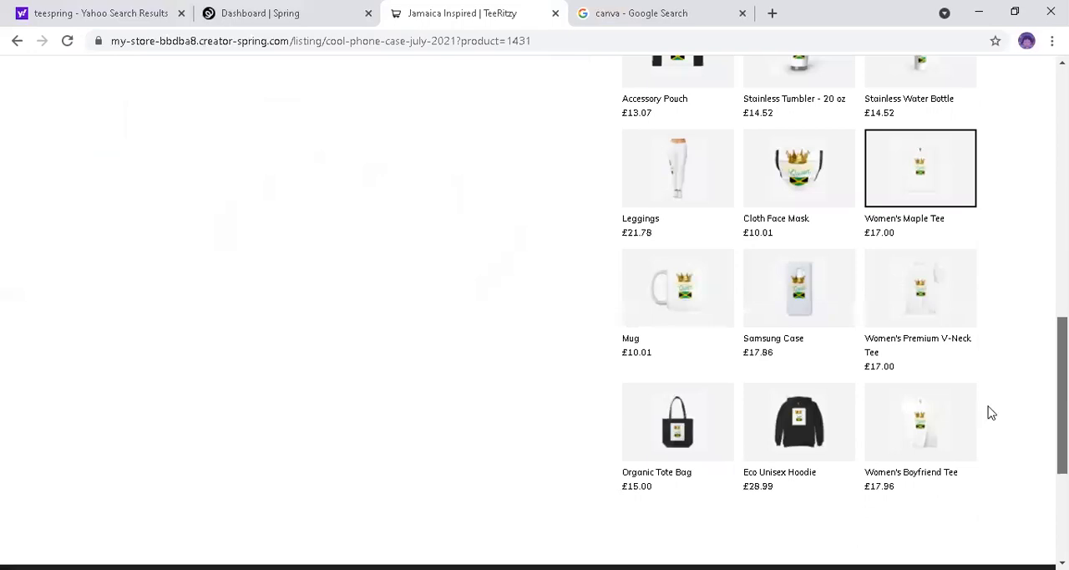
click(915, 320)
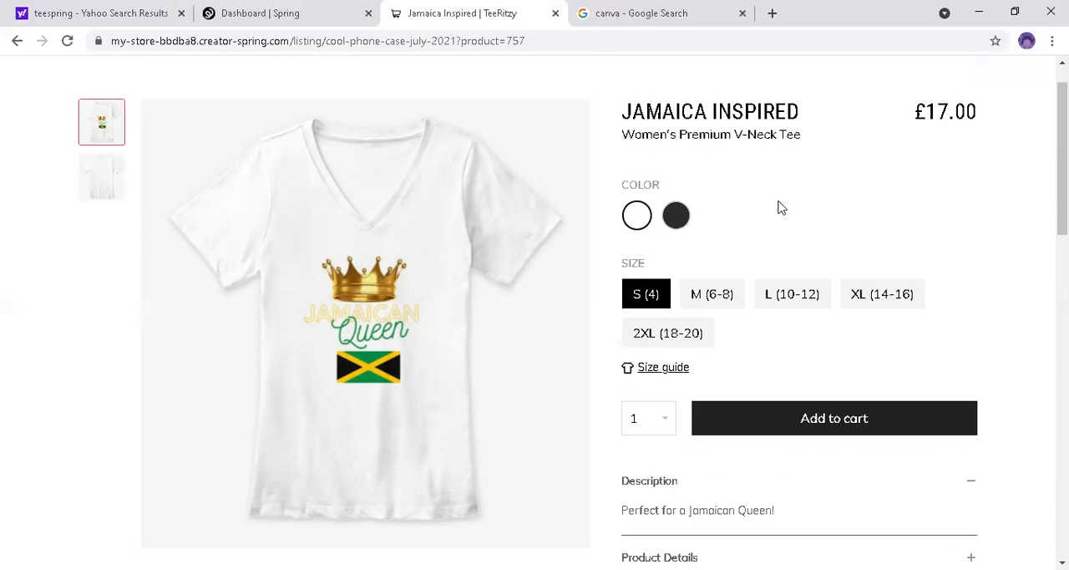
click(673, 216)
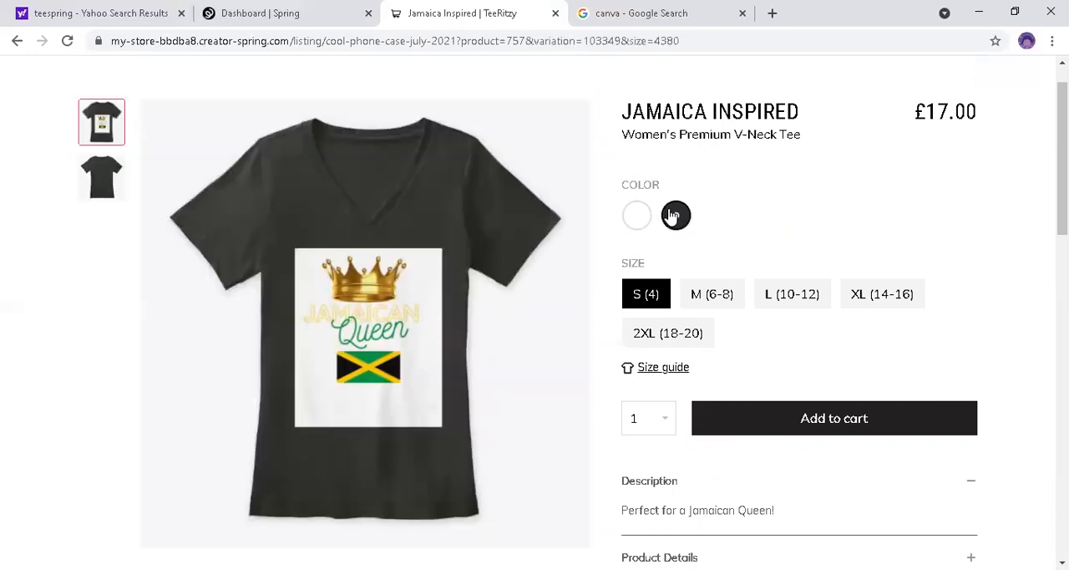
click(640, 216)
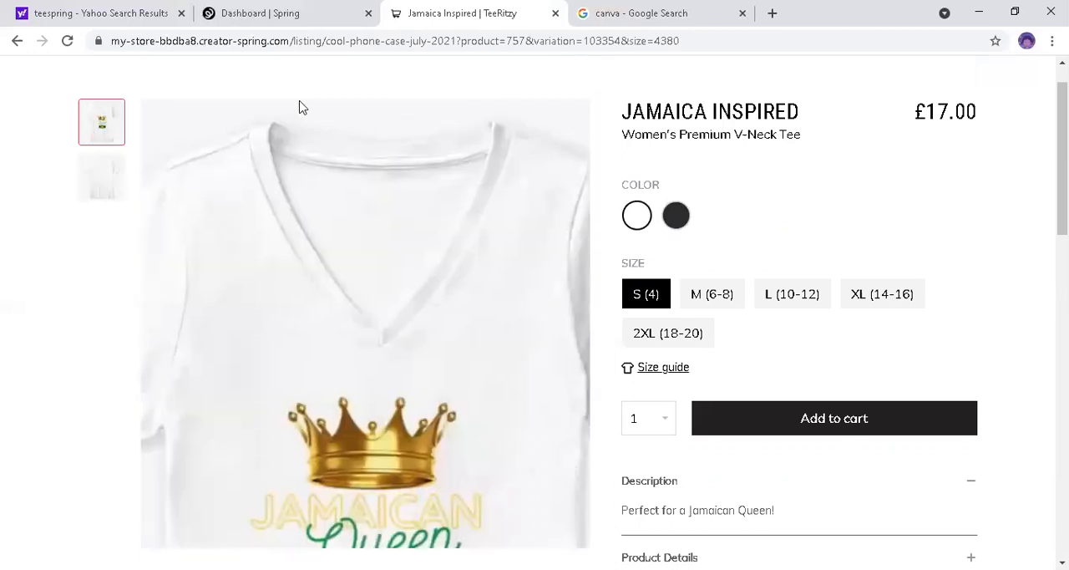
Step: Return to the Spring dashboard and open the product chooser for creating a new design
click(262, 15)
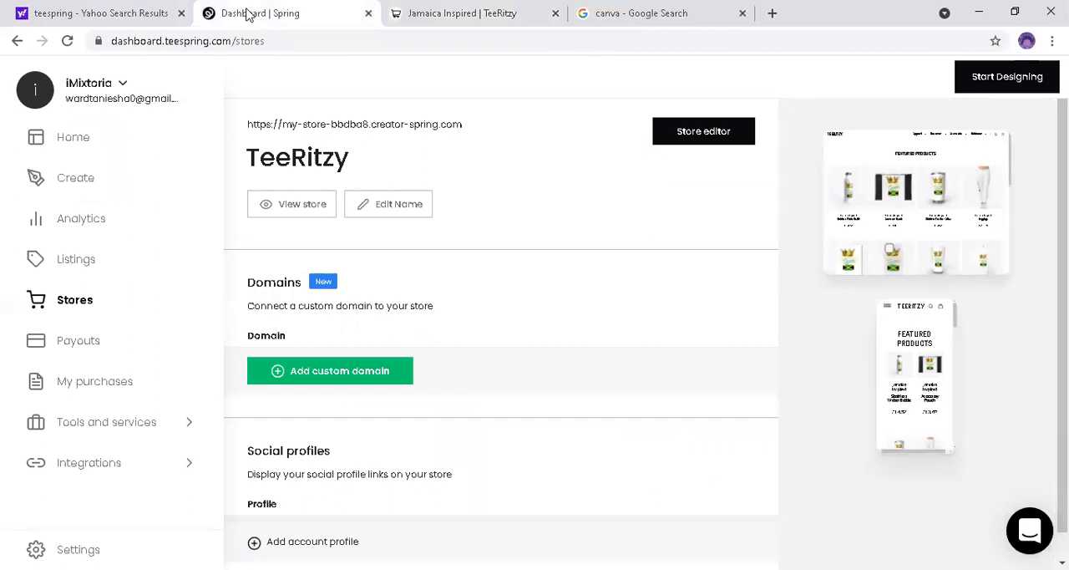
click(74, 186)
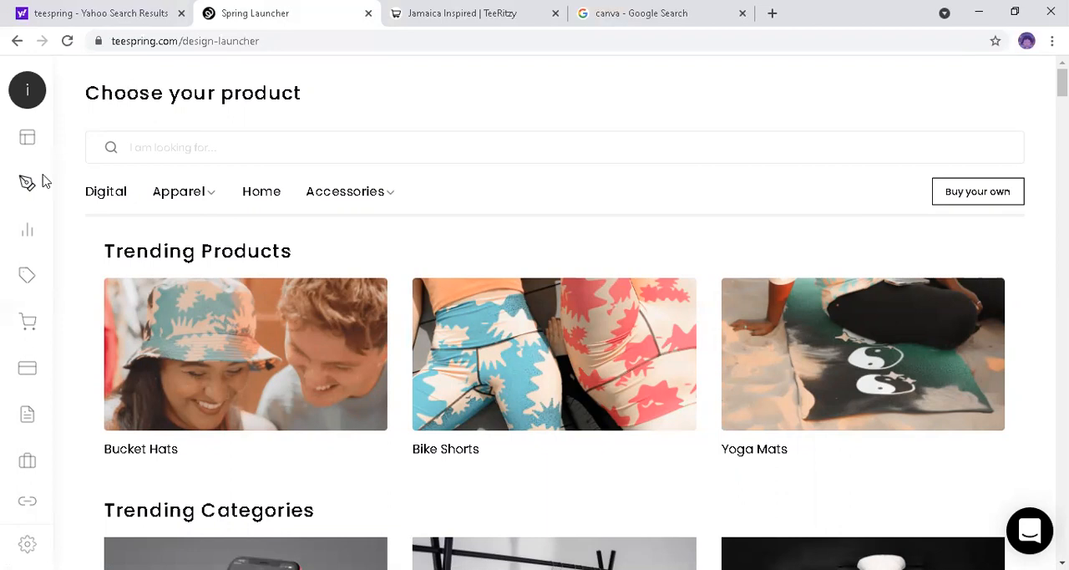
mouse_move(41, 183)
Step: Switch to the Google search for canva, open Canva's free graphic design site and sign up with Google
click(607, 21)
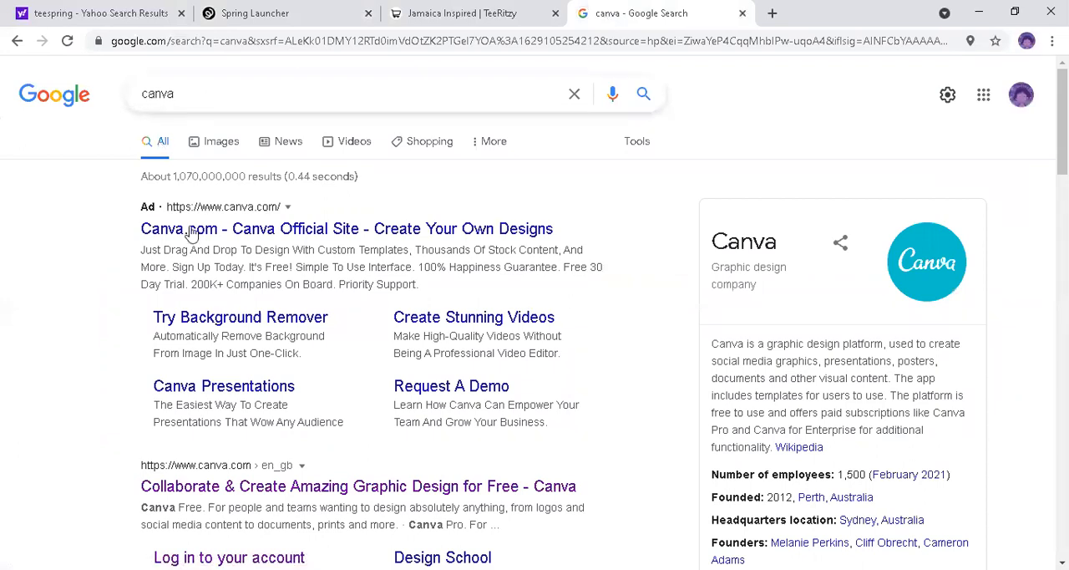
click(224, 487)
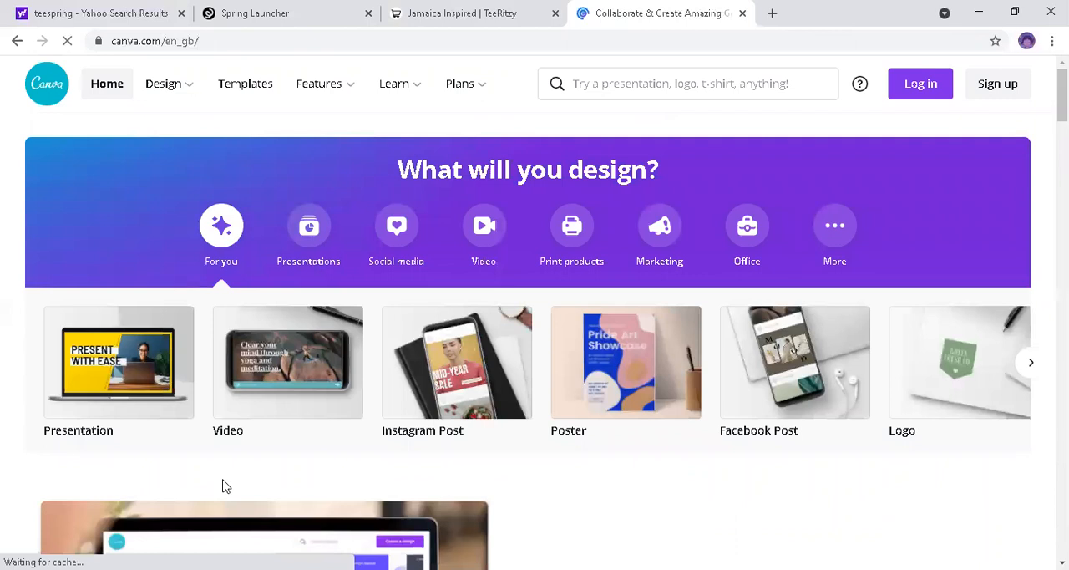
click(998, 84)
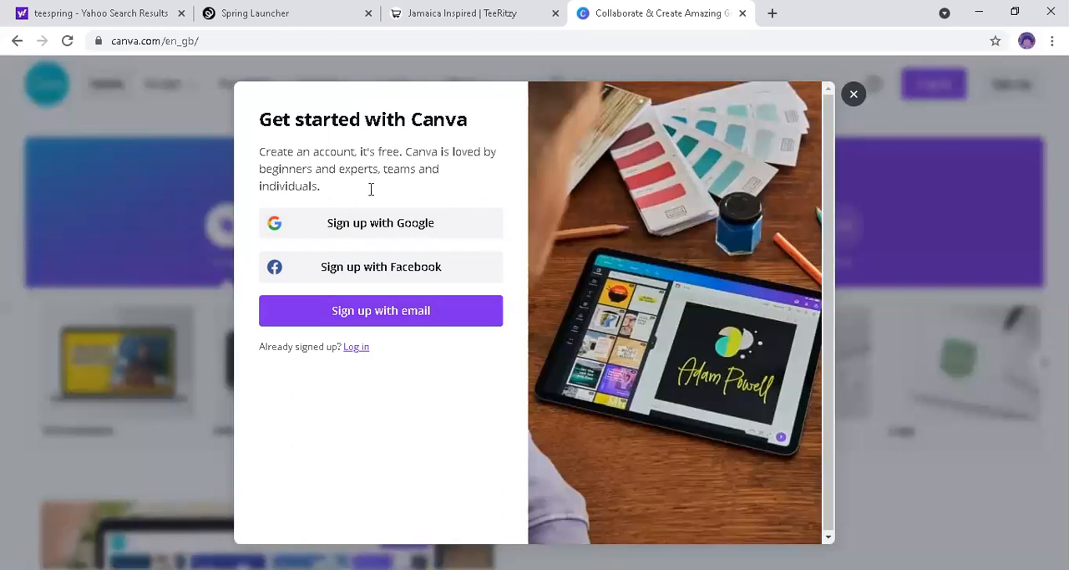
click(382, 231)
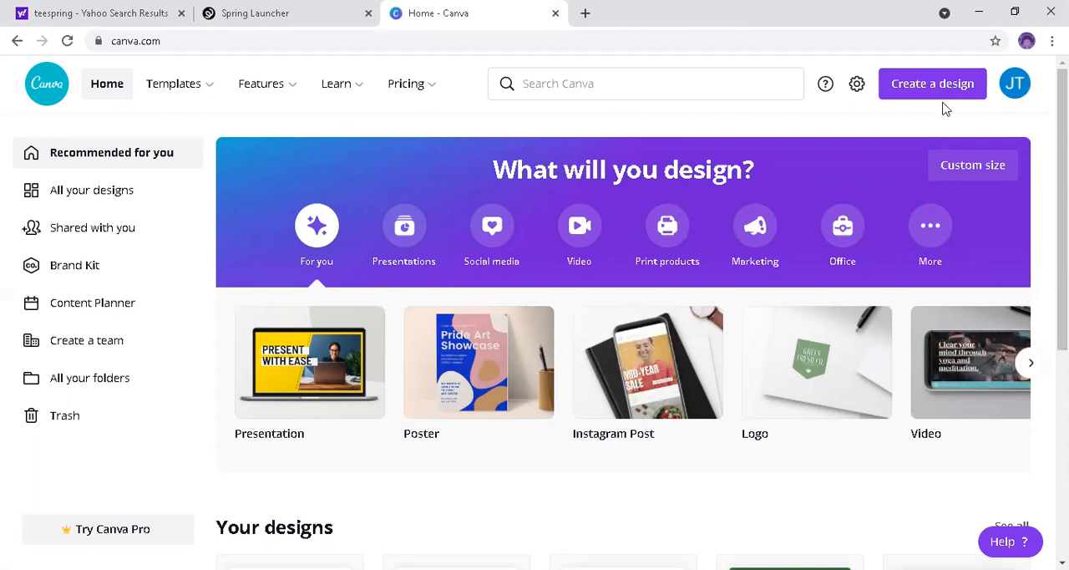
Step: Sign out of the Canva account and sign up again with Google
click(1009, 102)
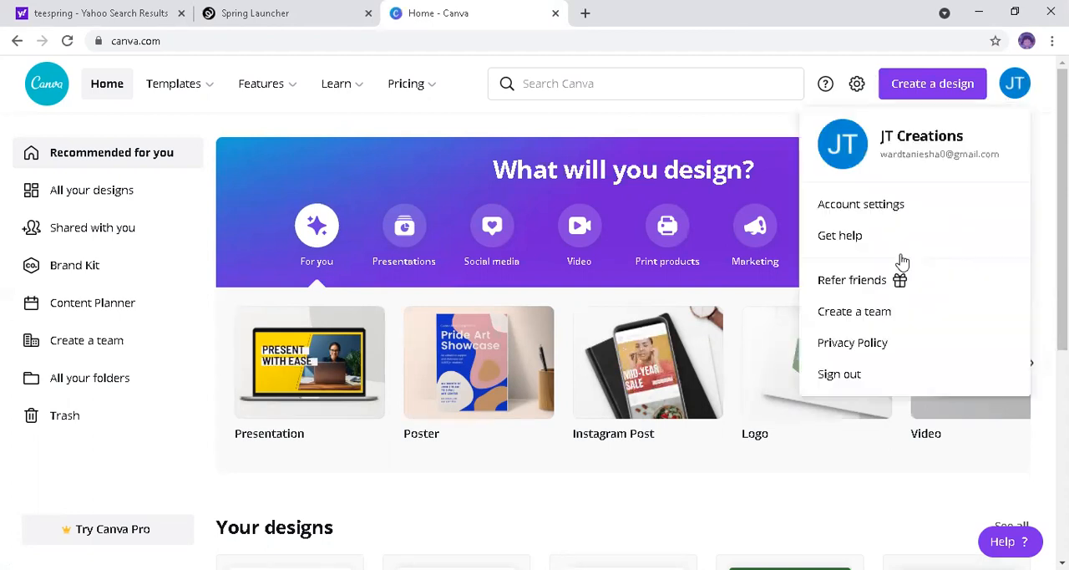
click(839, 373)
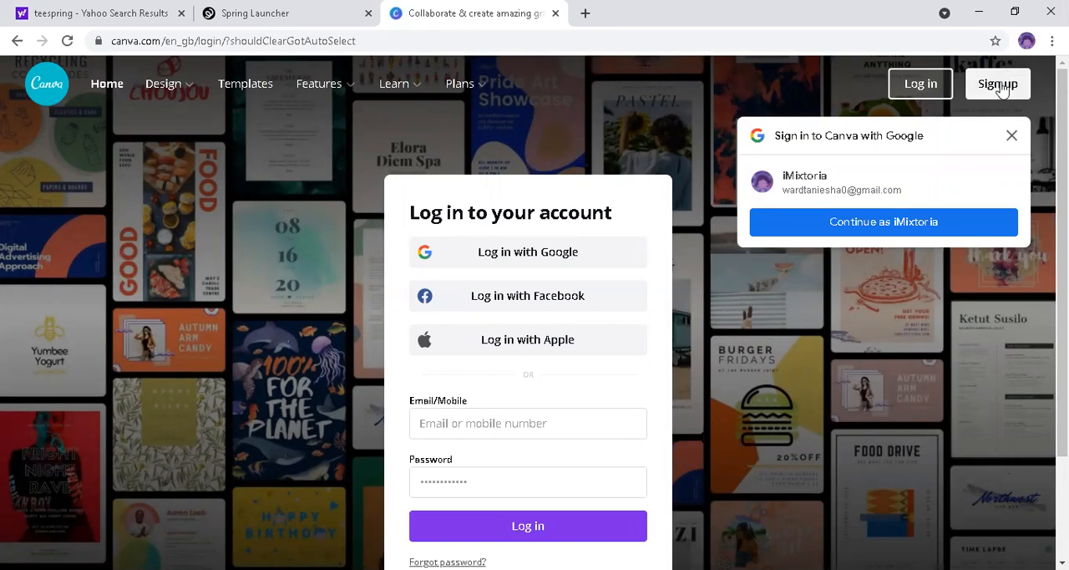
click(1003, 90)
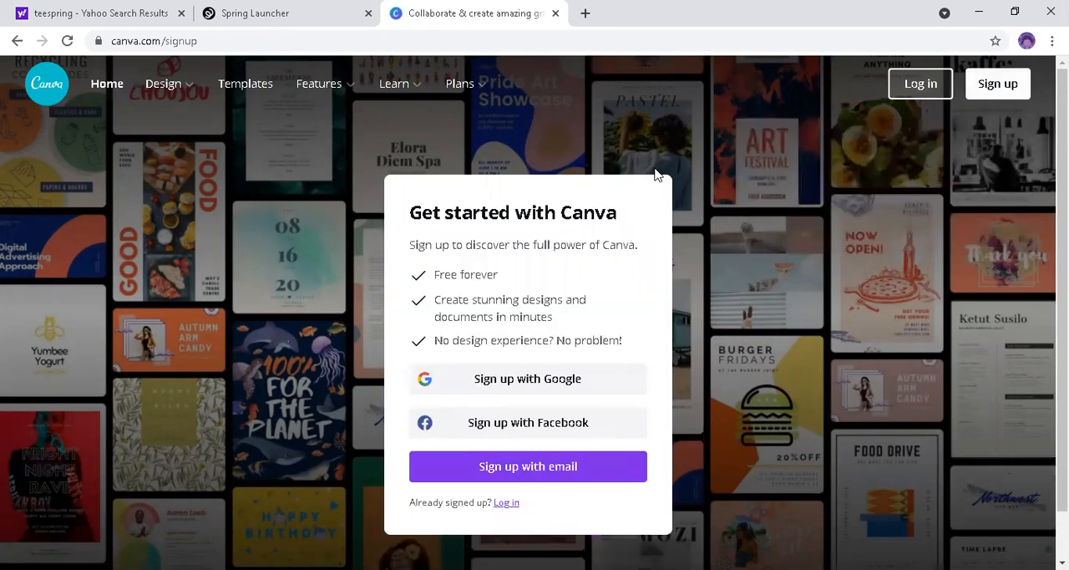
click(506, 382)
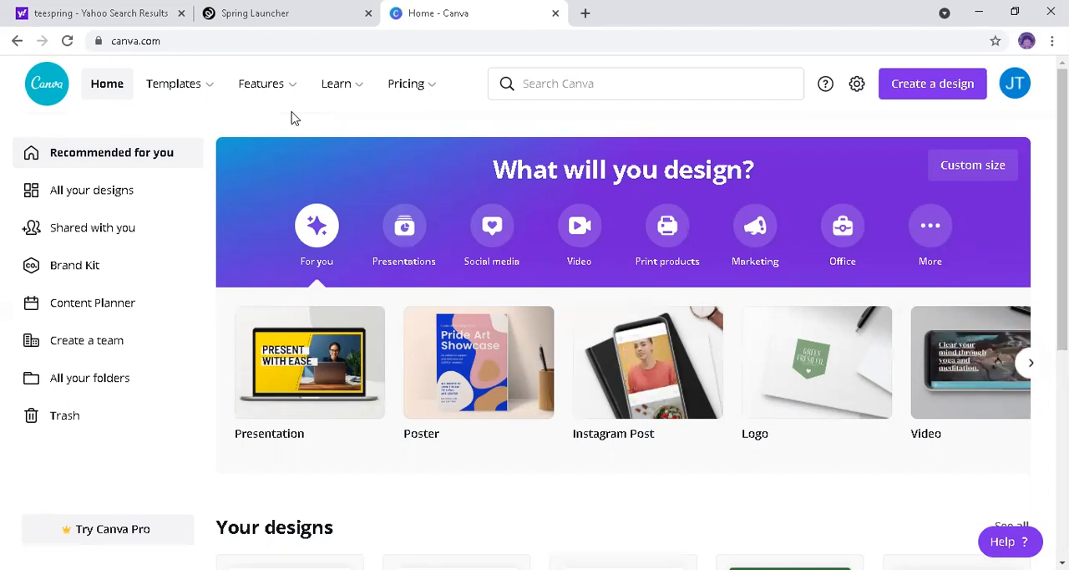
Step: Search Canva for "teeshirt" templates
click(560, 78)
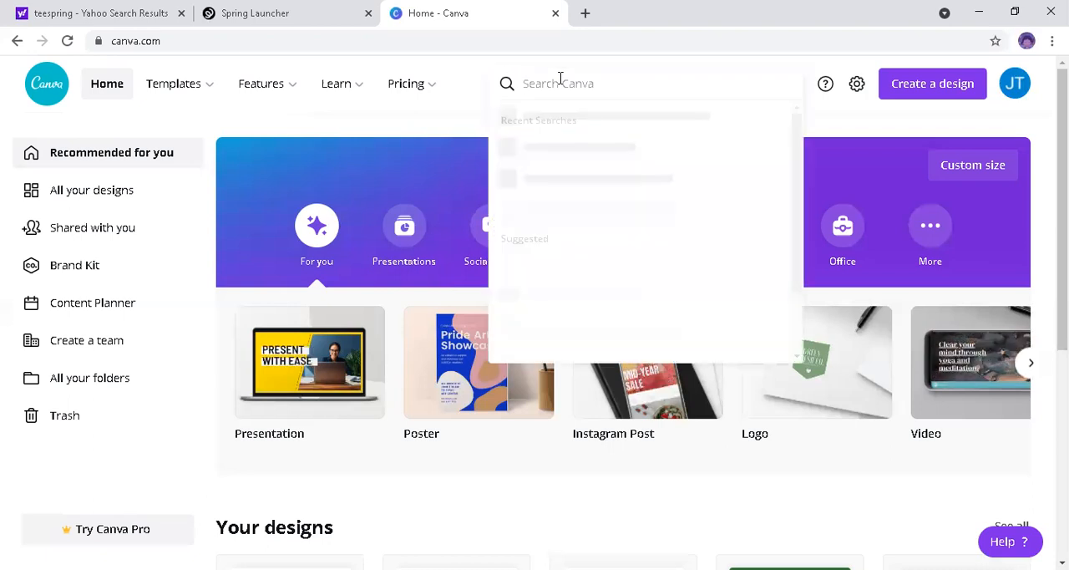
text(tee)
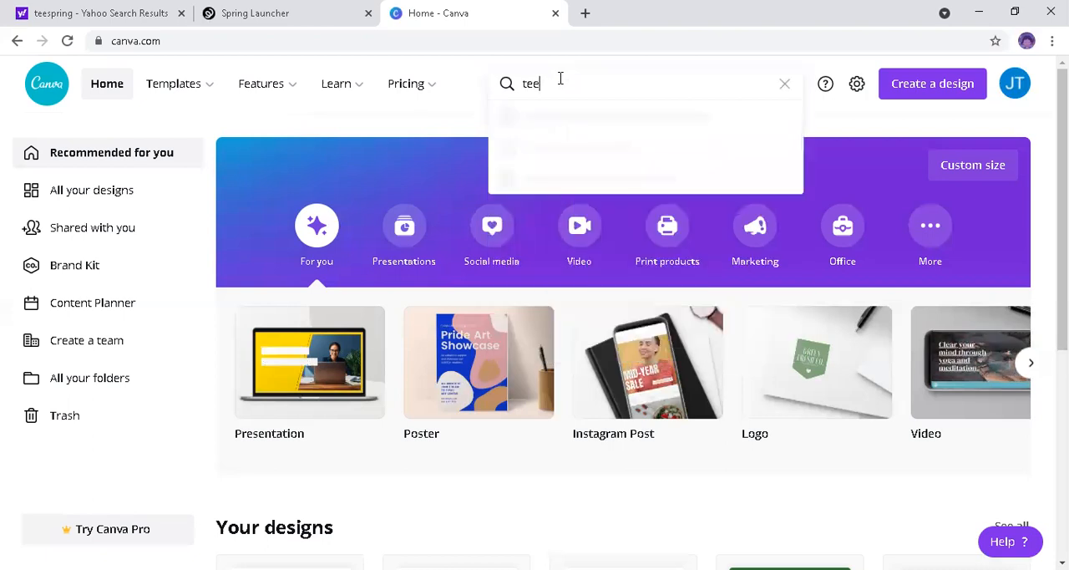
text(shirt)
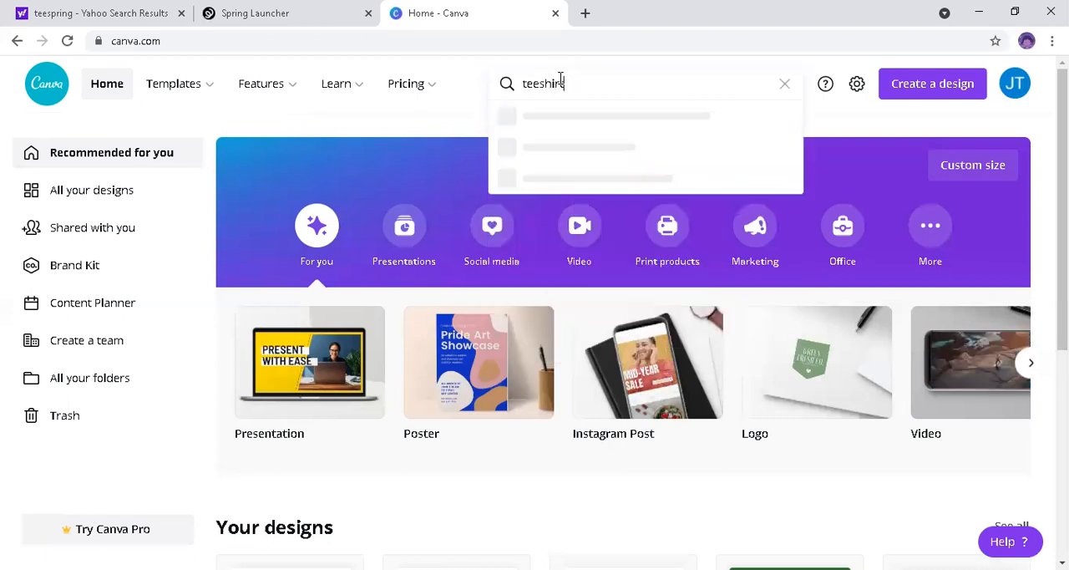
key(Return)
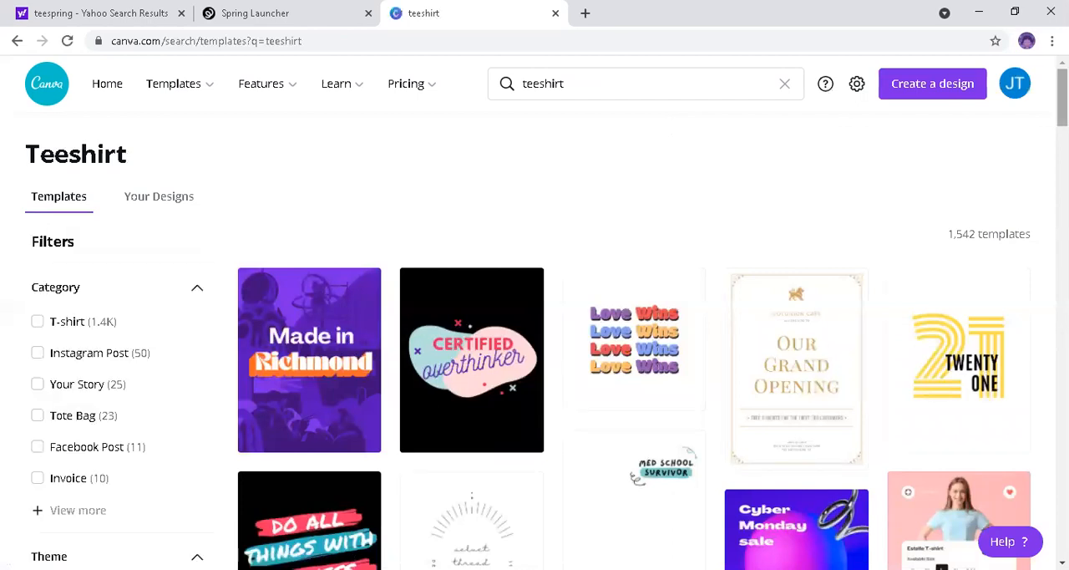
Step: Filter the teeshirt templates to the T-shirt category and browse the filtered designs
scroll(635, 334, down, 4)
scroll(635, 334, down, 2)
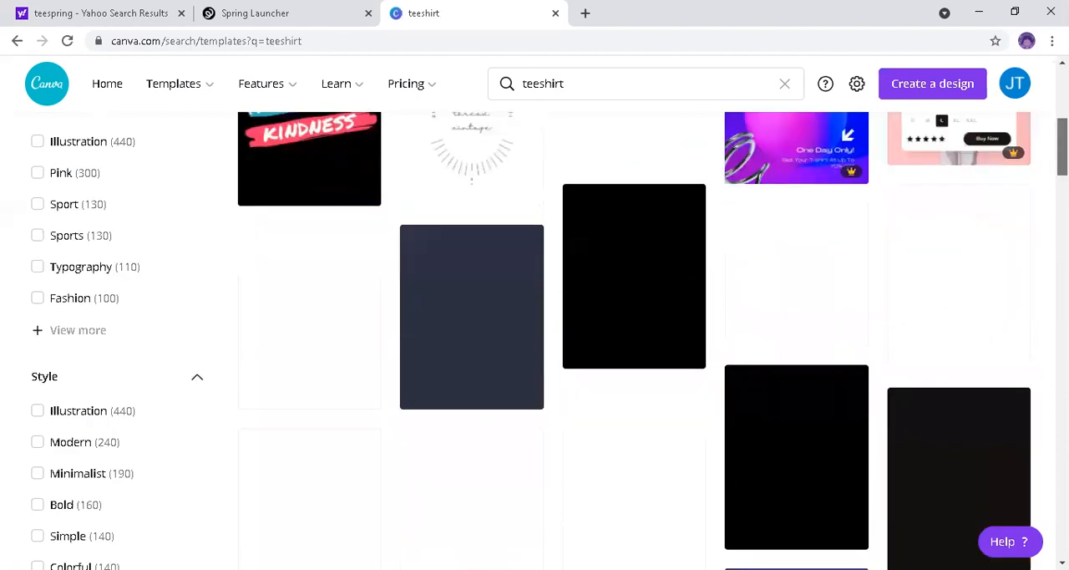
scroll(634, 334, up, 2)
scroll(635, 334, up, 3)
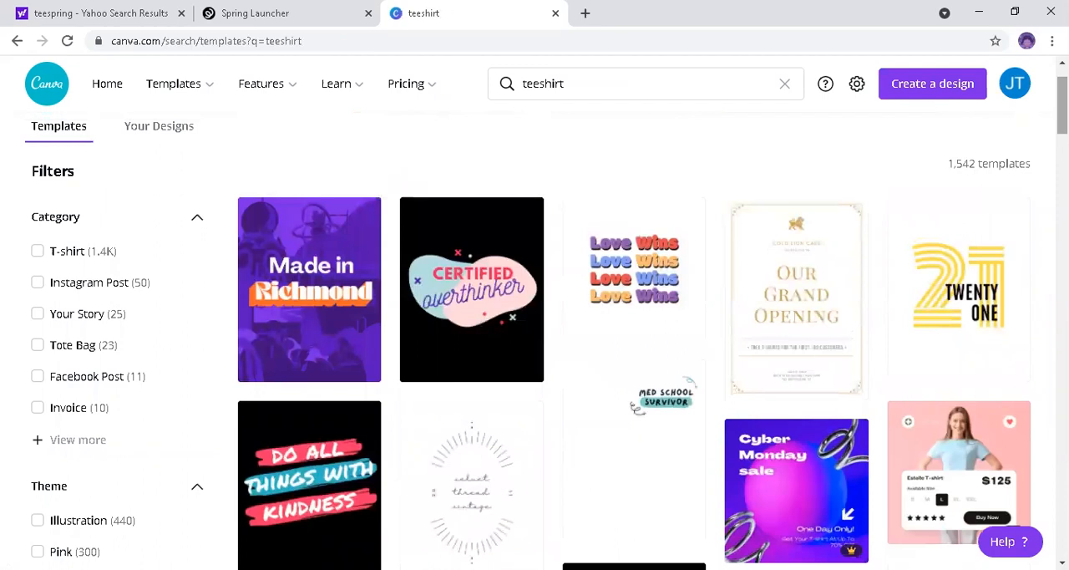
drag(1062, 106, 1063, 96)
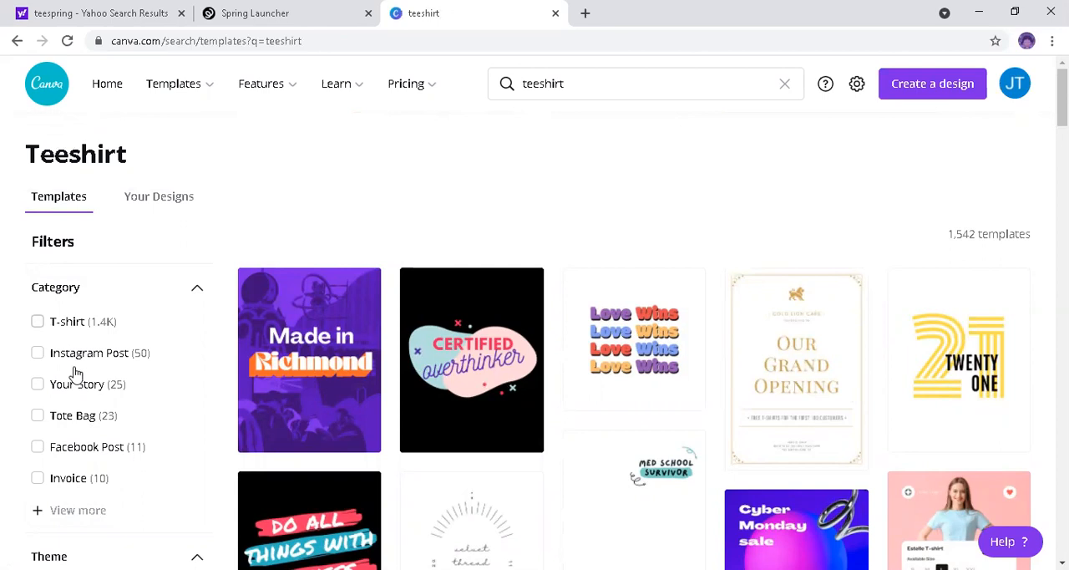
click(37, 324)
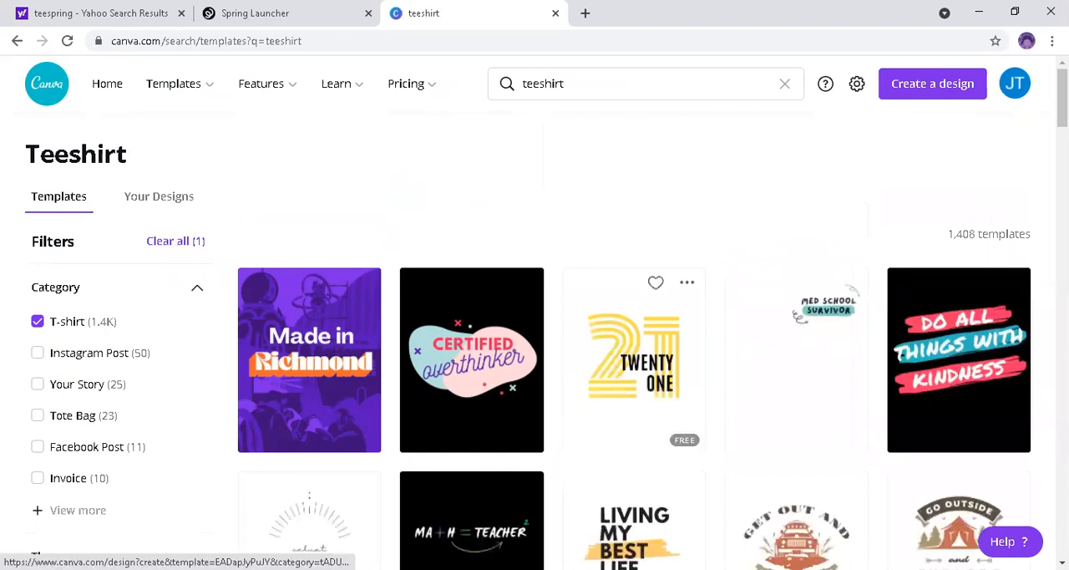
scroll(535, 334, down, 1)
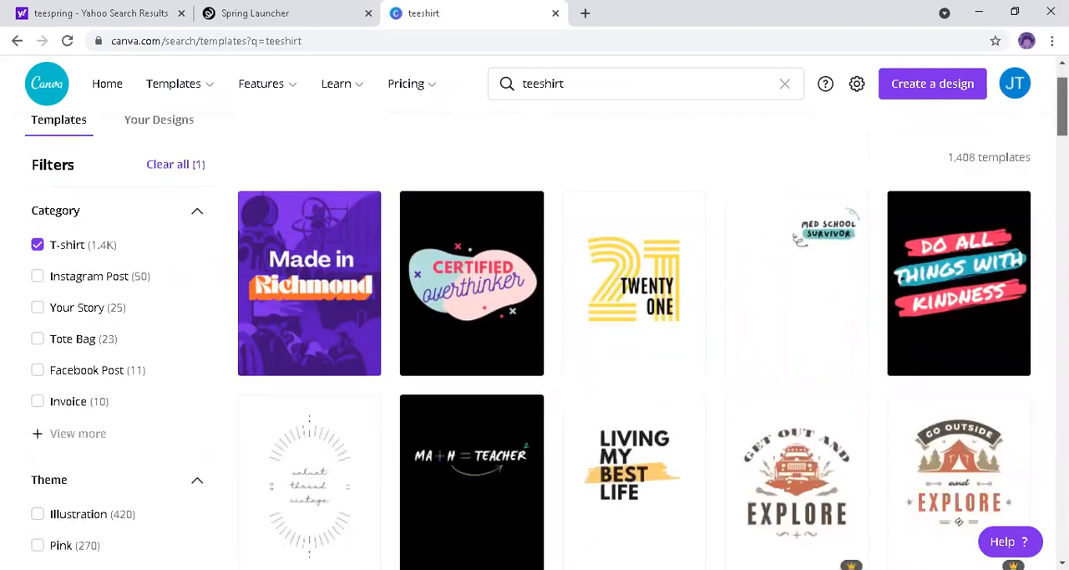
scroll(535, 335, down, 5)
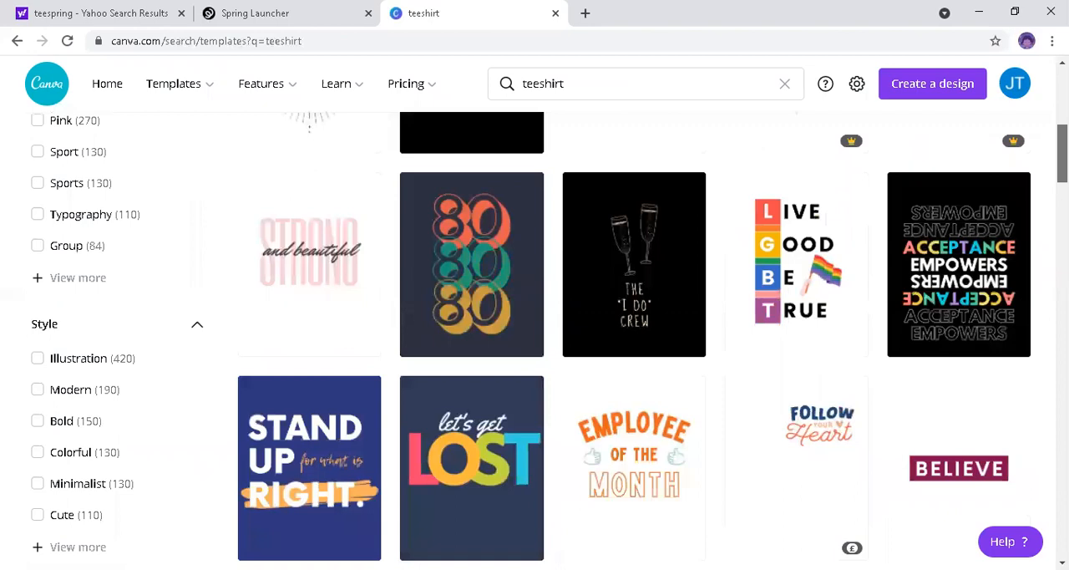
Step: Look through the filtered T-shirt templates for a suitable design to customize
scroll(534, 334, down, 6)
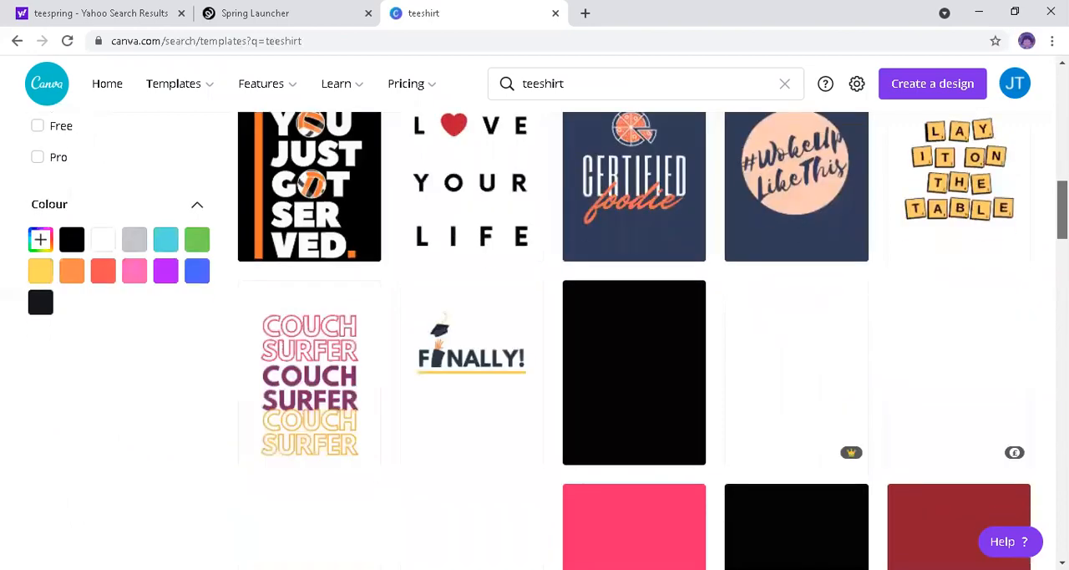
scroll(534, 334, down, 3)
scroll(534, 334, down, 1)
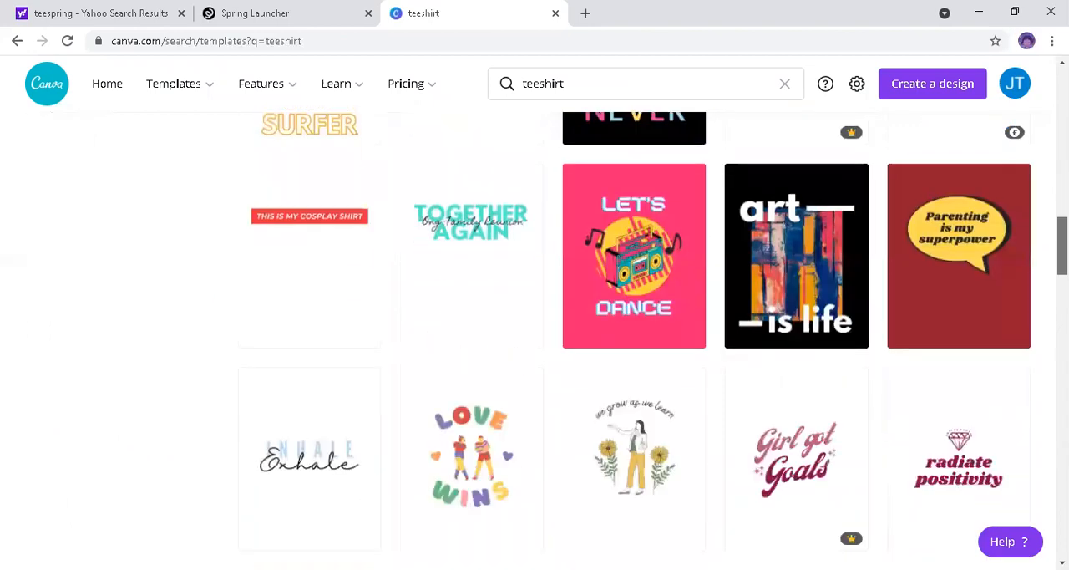
scroll(535, 334, down, 1)
scroll(635, 334, down, 1)
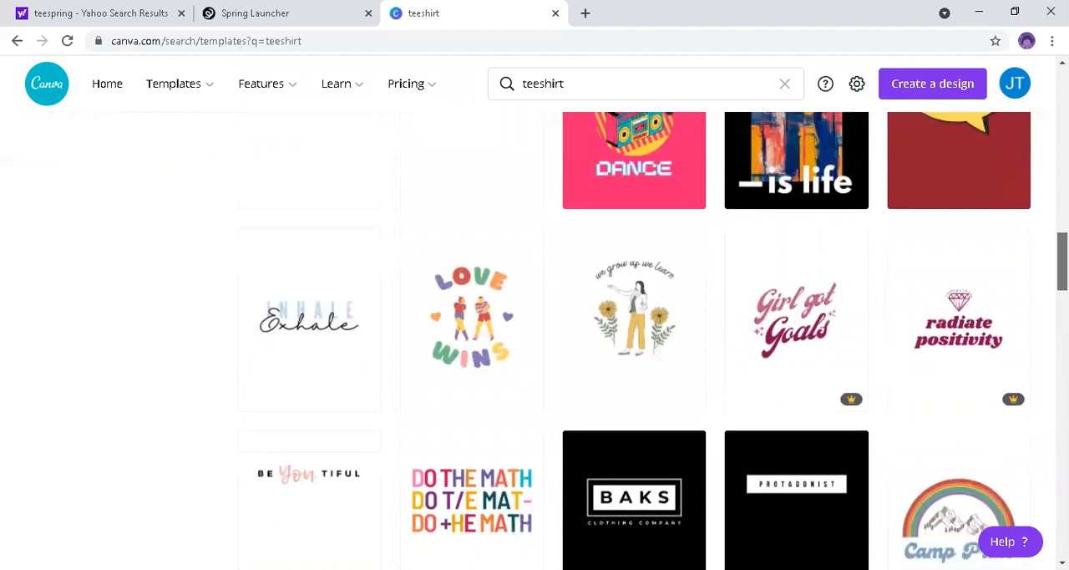
scroll(635, 334, down, 1)
scroll(635, 334, down, 2)
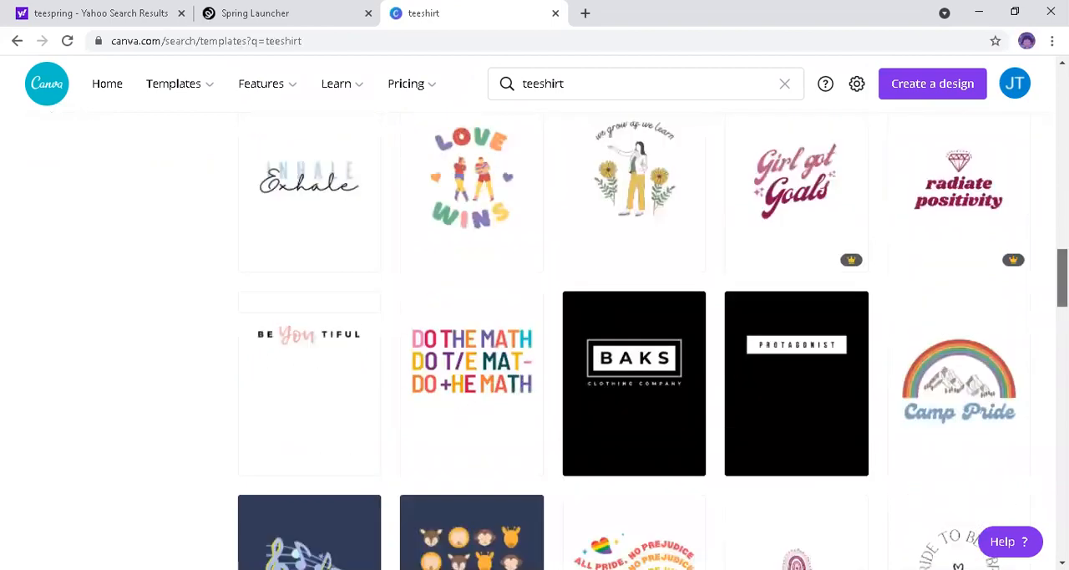
scroll(635, 334, down, 4)
scroll(634, 335, down, 1)
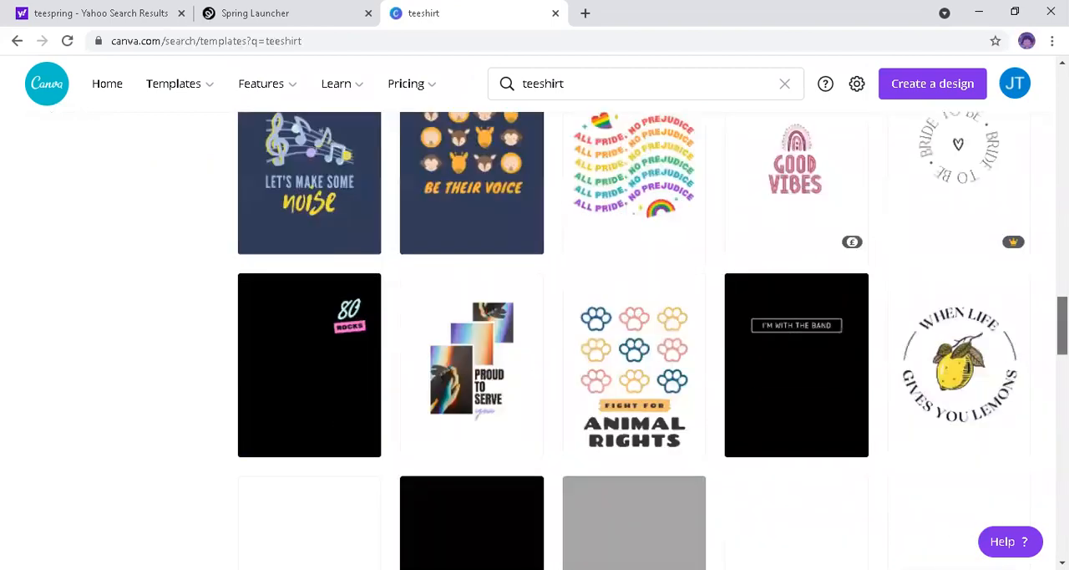
scroll(634, 334, down, 2)
scroll(998, 270, up, 1)
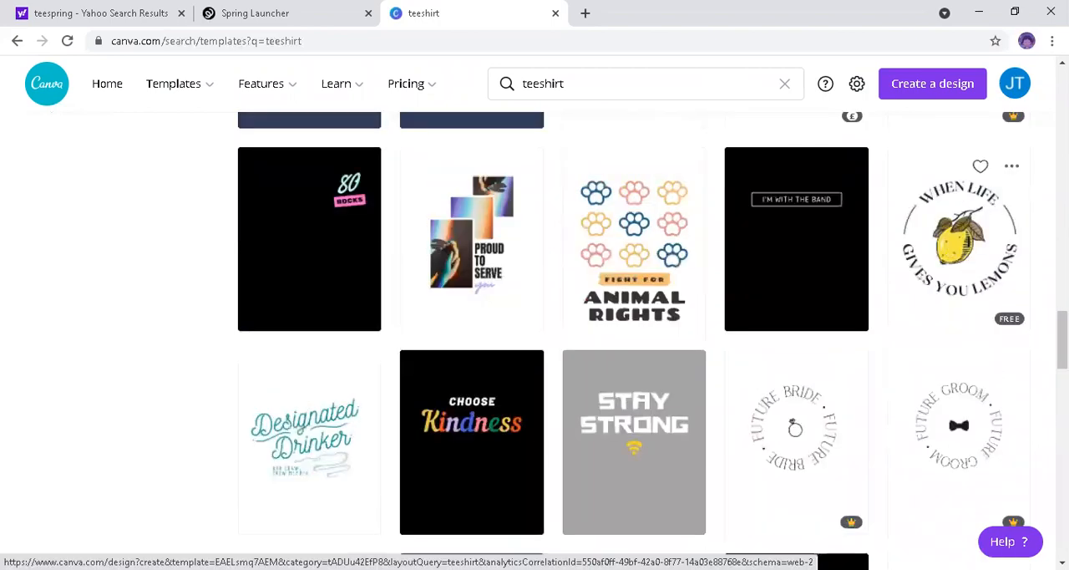
scroll(635, 334, up, 5)
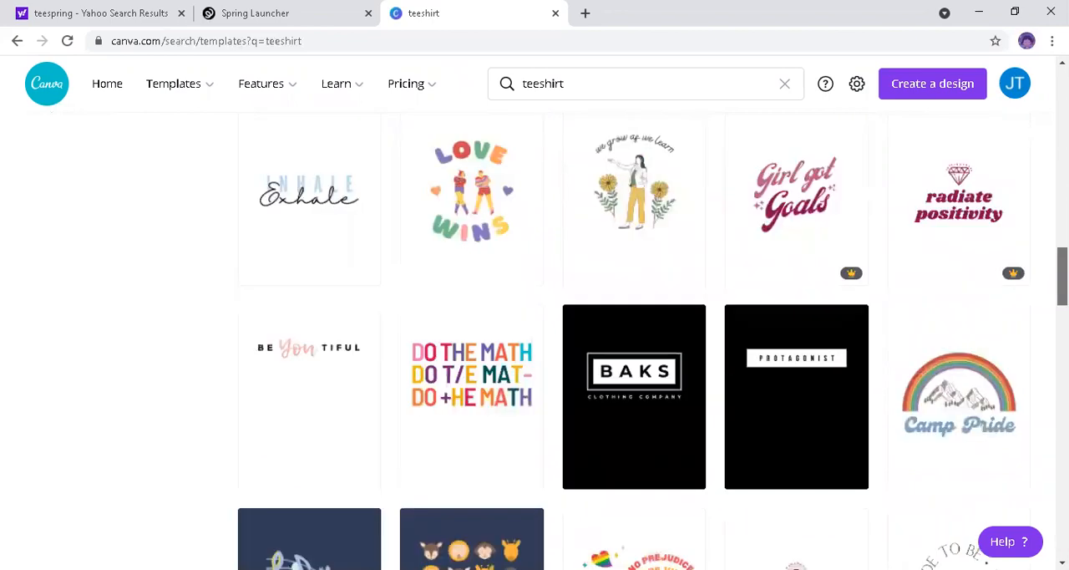
scroll(635, 334, up, 2)
scroll(635, 334, up, 1)
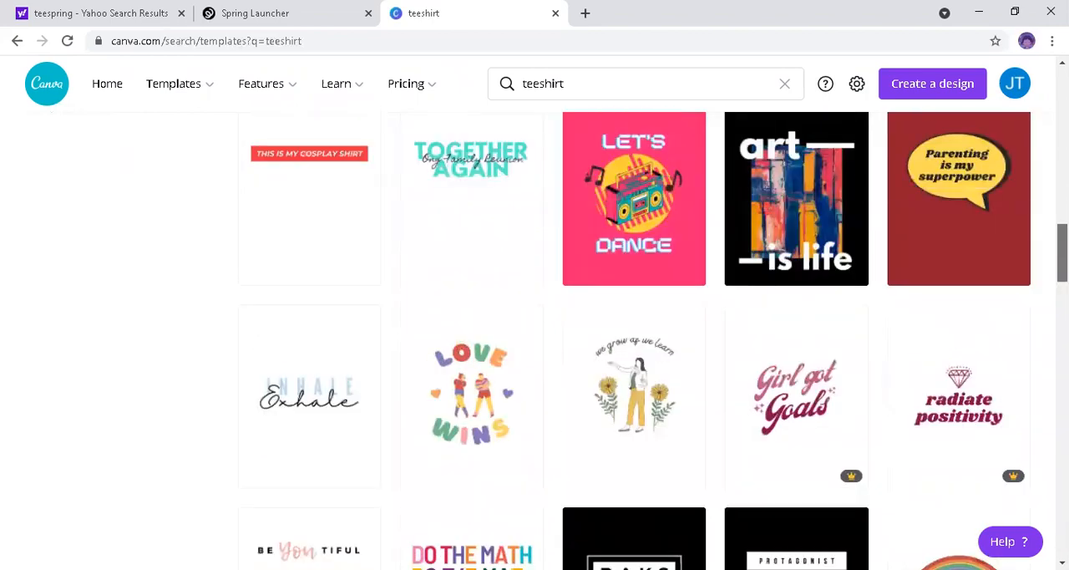
scroll(635, 334, up, 2)
scroll(635, 334, up, 2)
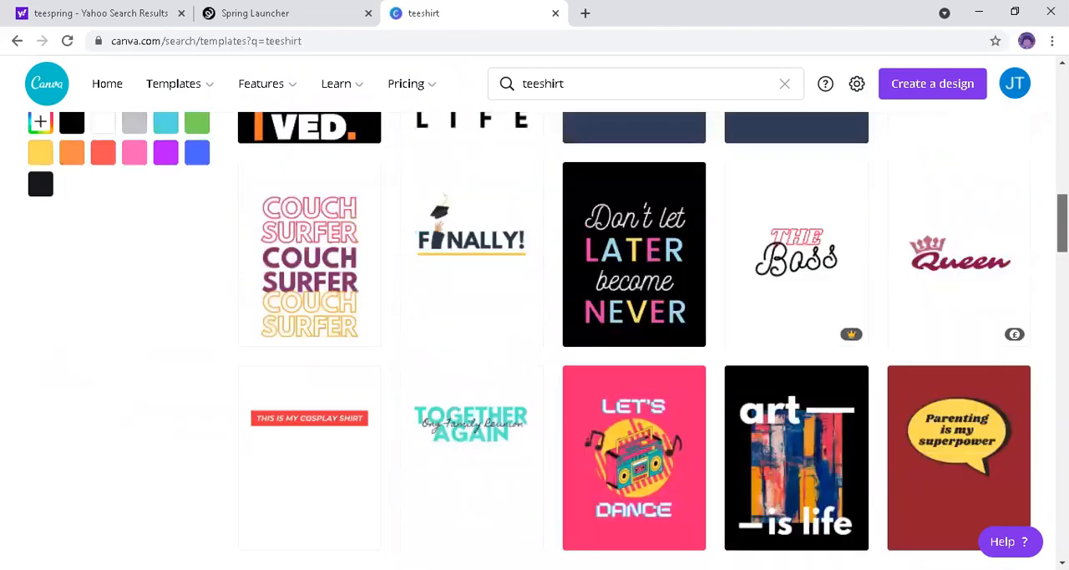
scroll(635, 334, up, 2)
scroll(635, 334, up, 3)
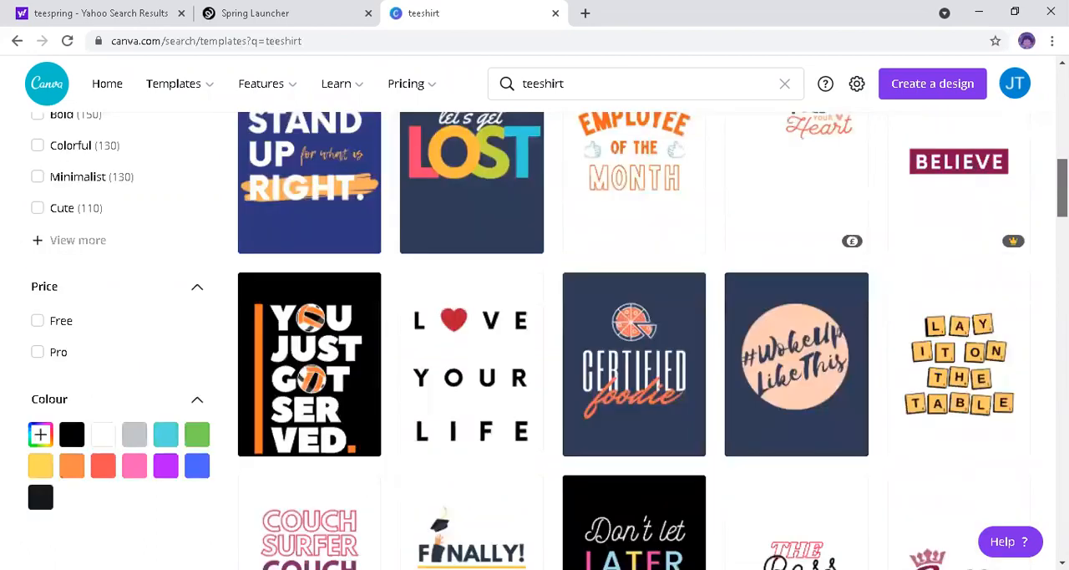
scroll(635, 334, down, 2)
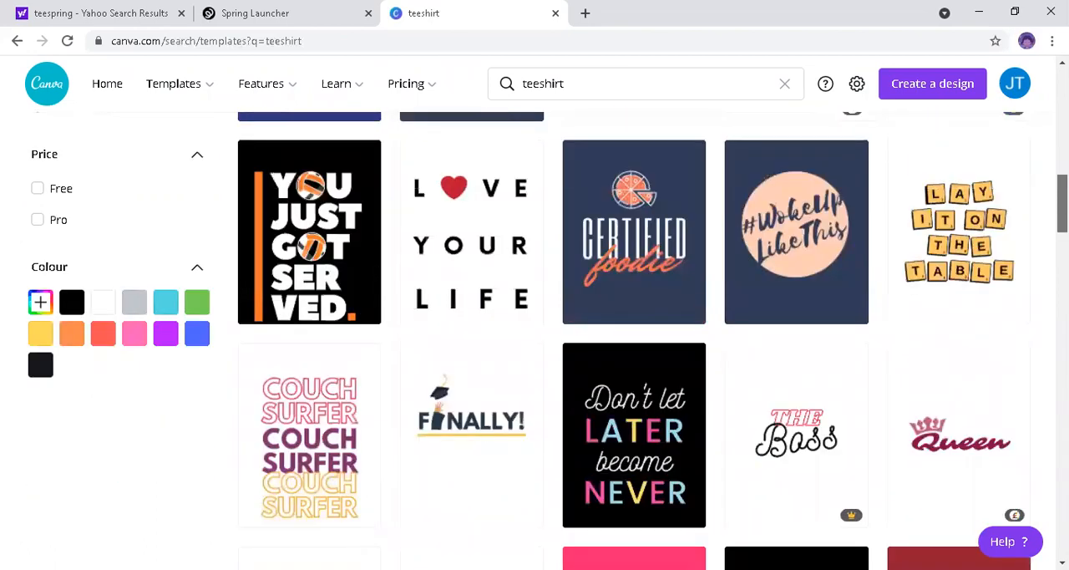
scroll(635, 334, up, 2)
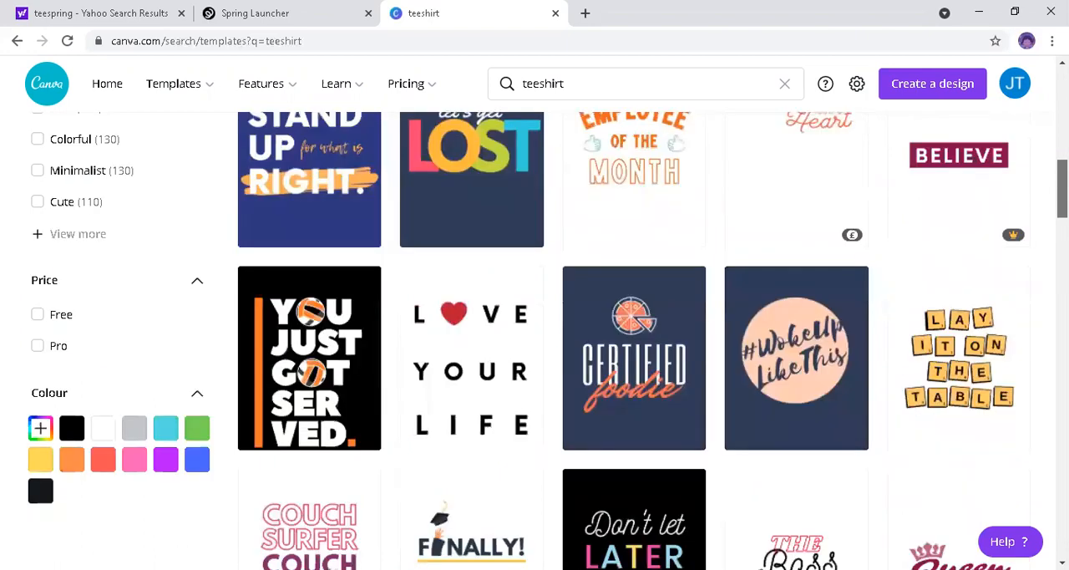
scroll(1039, 132, up, 4)
scroll(1037, 125, up, 3)
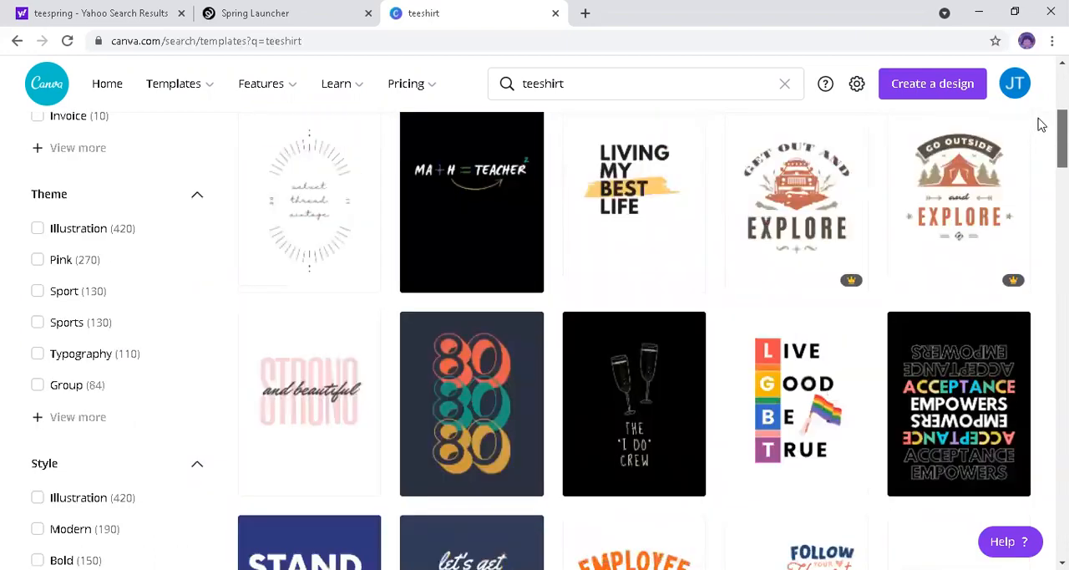
scroll(1036, 112, up, 3)
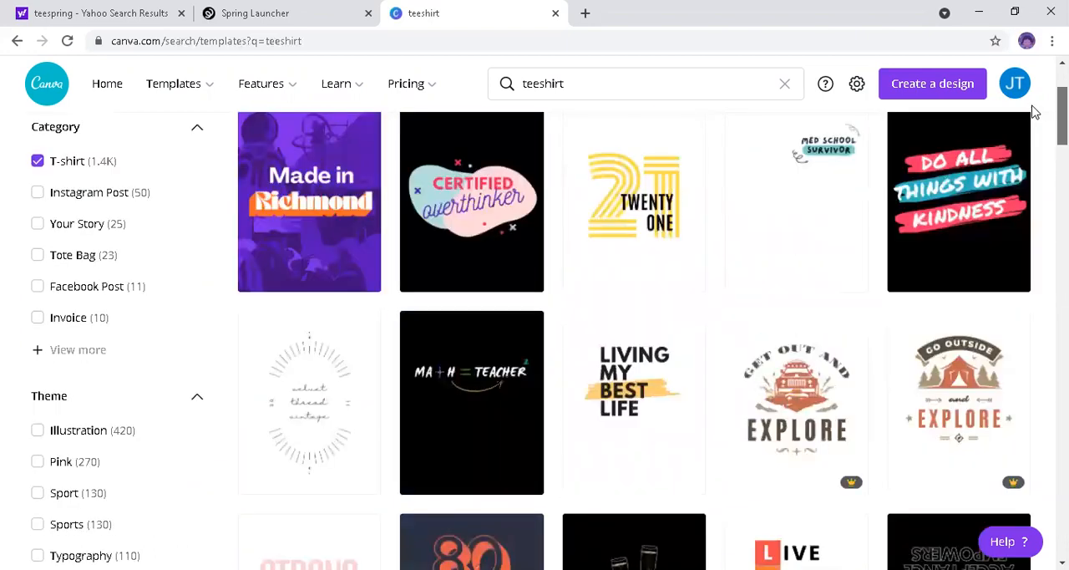
Step: Open the free "LIVING MY BEST LIFE" T-shirt template and delete all of its text
click(625, 368)
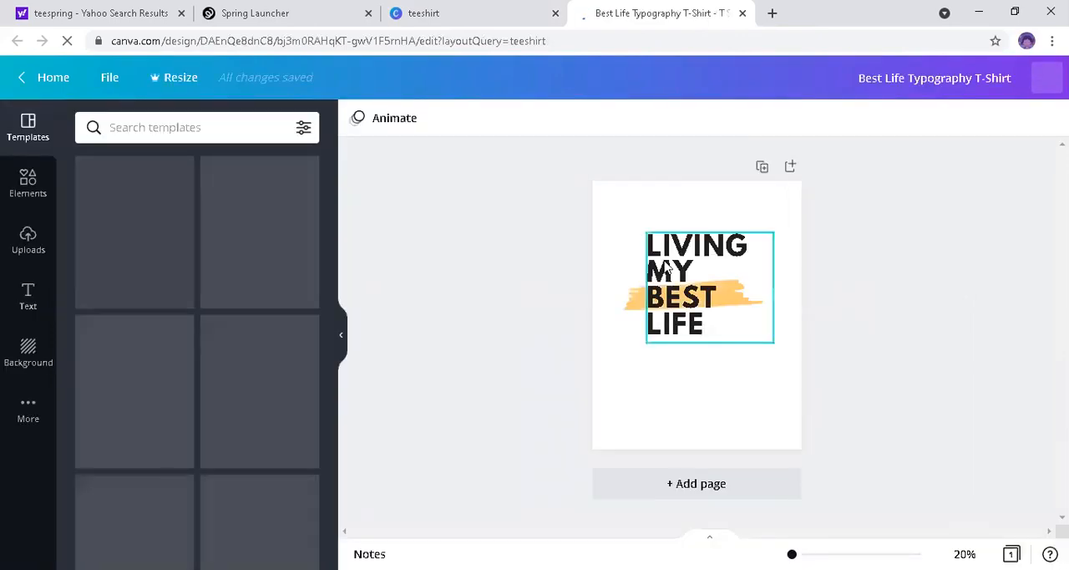
double_click(700, 329)
double_click(701, 330)
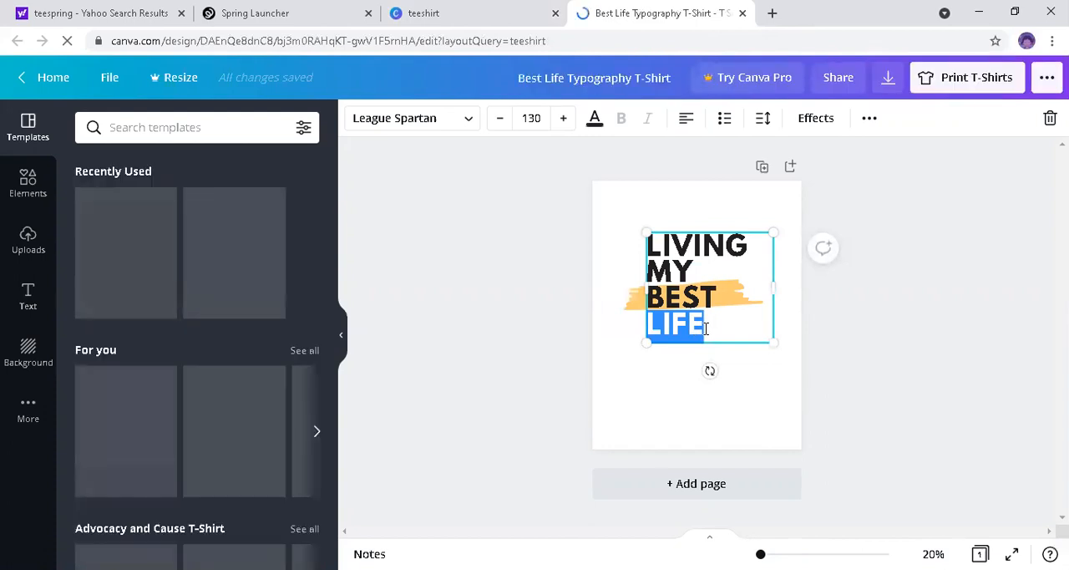
click(706, 328)
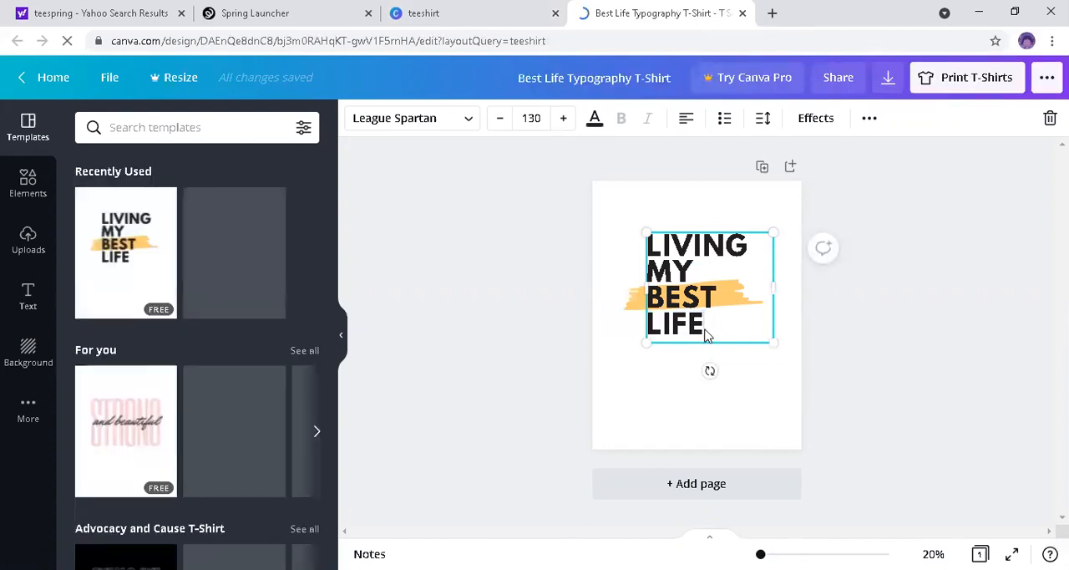
key(BackSpace)
key(BackSpace)
key(BackSpace)
key(BackSpace)
key(BackSpace)
key(BackSpace)
key(BackSpace)
key(BackSpace)
key(BackSpace)
key(BackSpace)
key(BackSpace)
key(BackSpace)
key(BackSpace)
key(BackSpace)
key(BackSpace)
key(BackSpace)
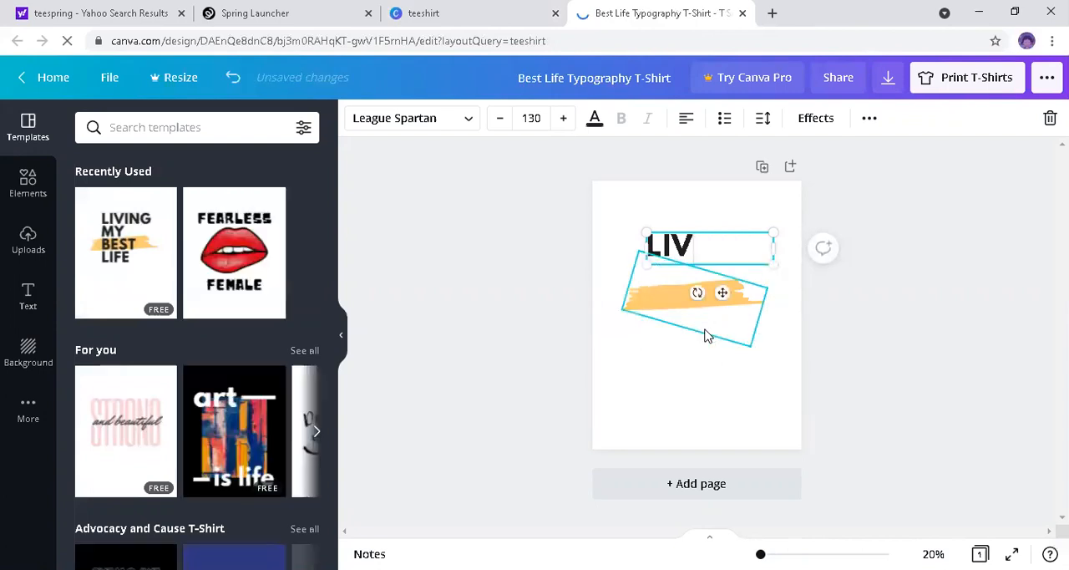
key(BackSpace)
key(BackSpace)
key(BackSpace)
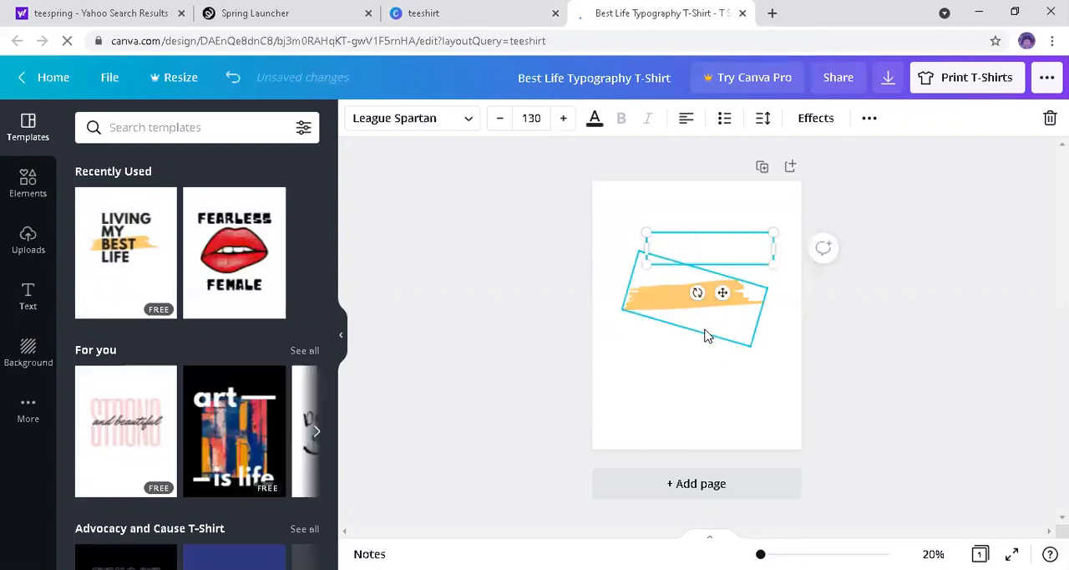
Step: Enter TASTE, OF and JAMAICA AND TINGS as three separate lines in the emptied text box
text(TASGTE)
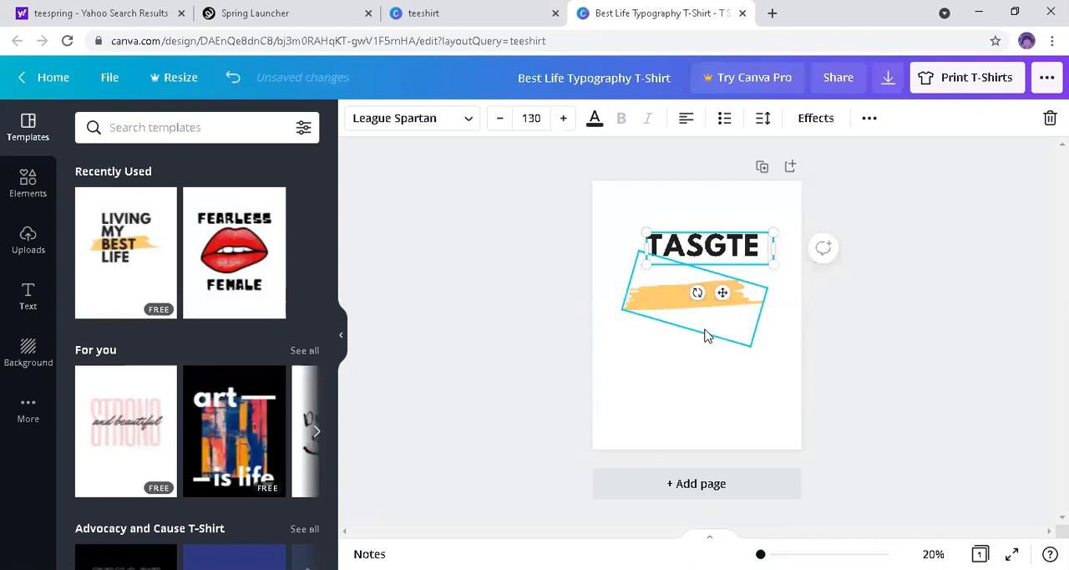
key(BackSpace)
key(BackSpace)
key(BackSpace)
text(TE)
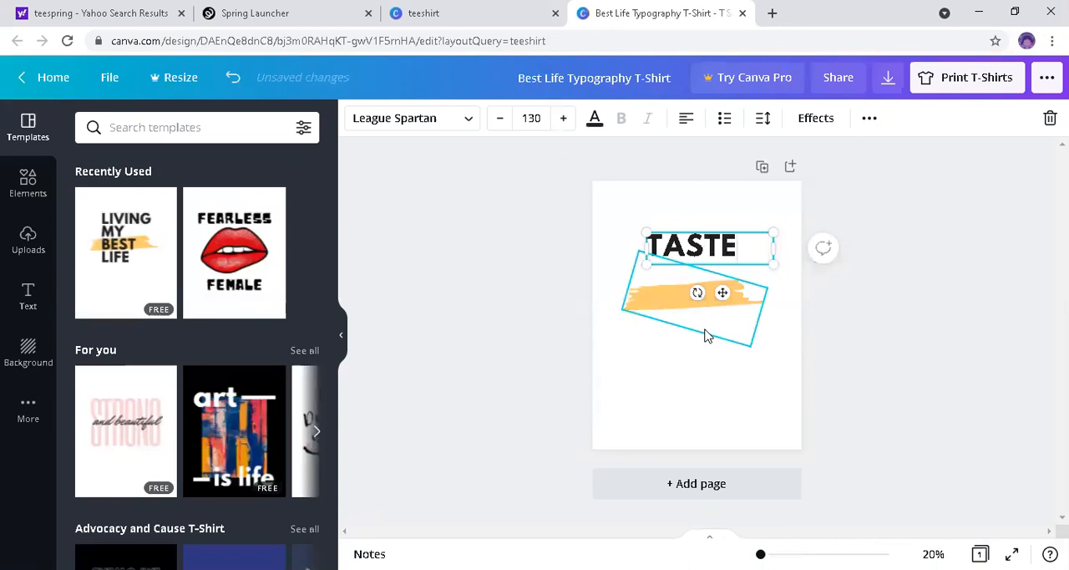
key(Return)
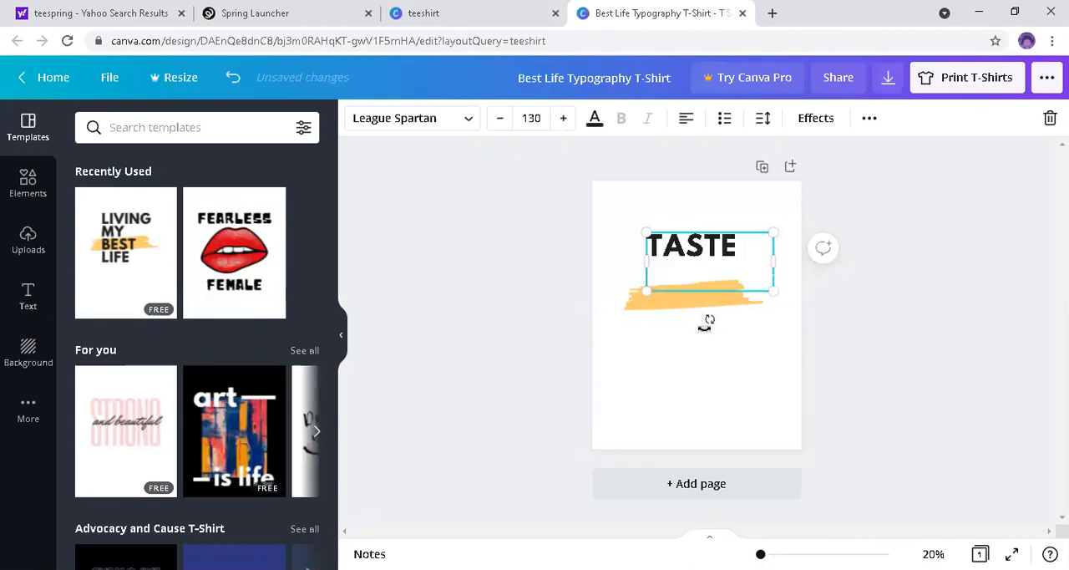
text(OF)
key(Return)
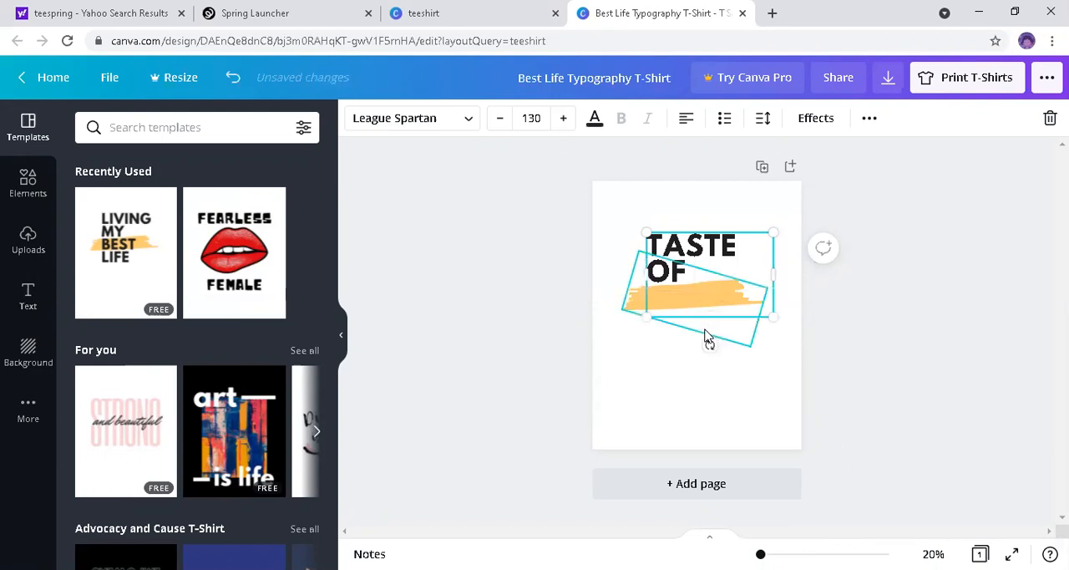
text(JAMAICA)
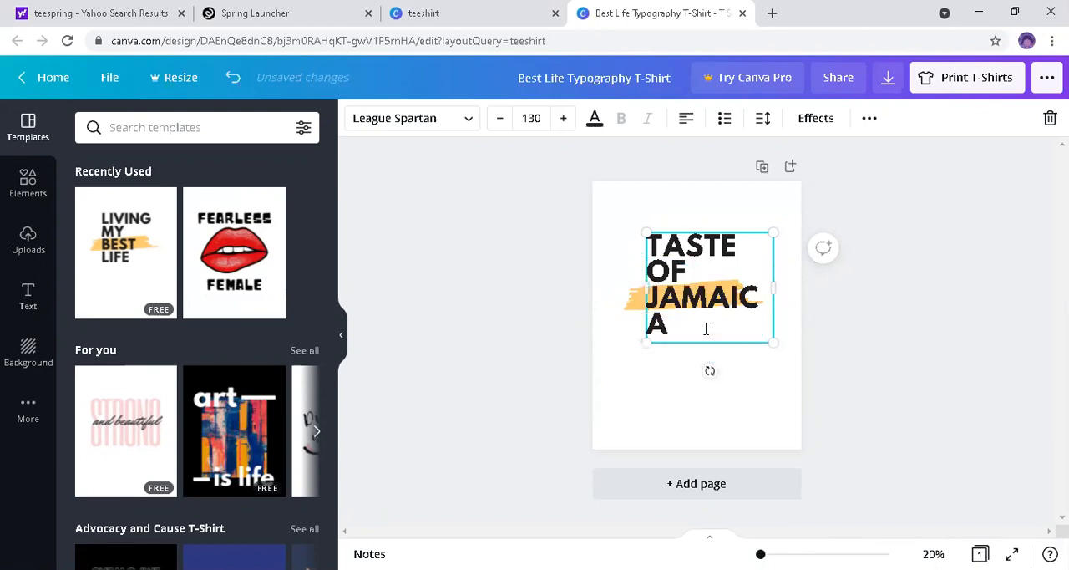
text( AND TING)
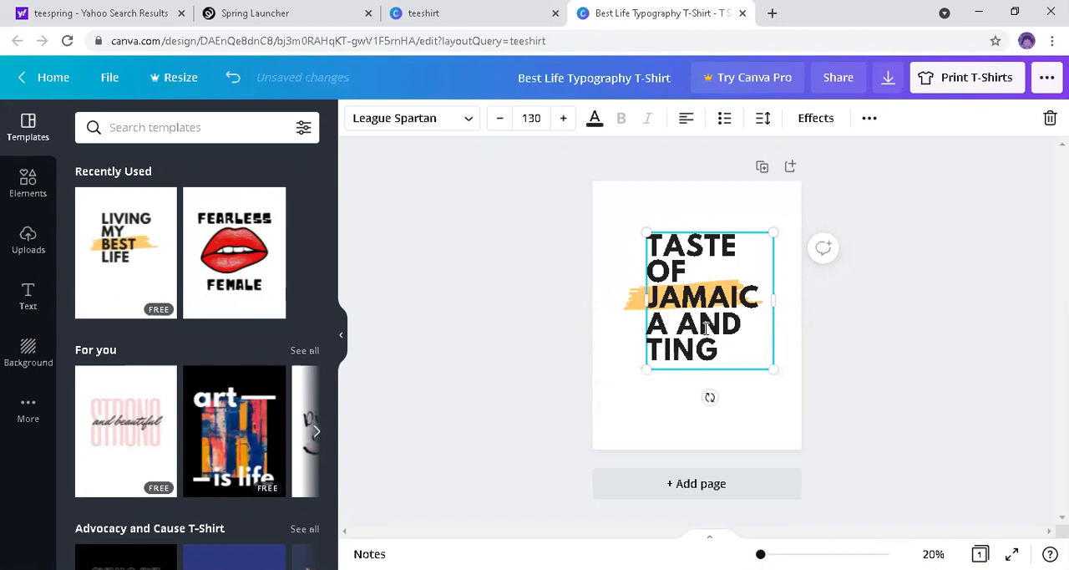
text(S)
Step: Enlarge the slogan text to size 155 and widen its box on both sides to nearly the full page width
drag(643, 232, 587, 227)
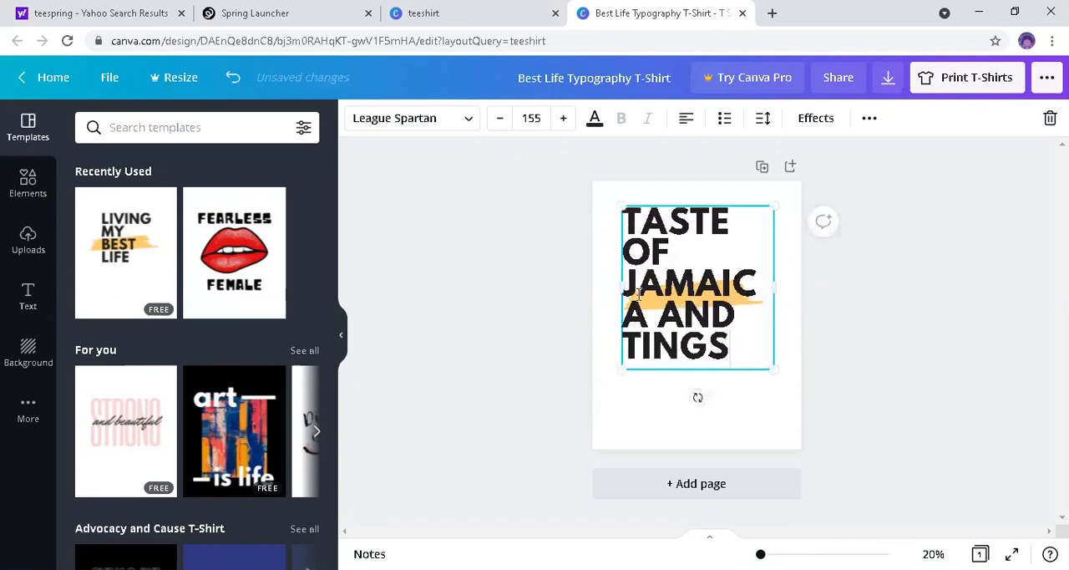
drag(619, 285, 598, 289)
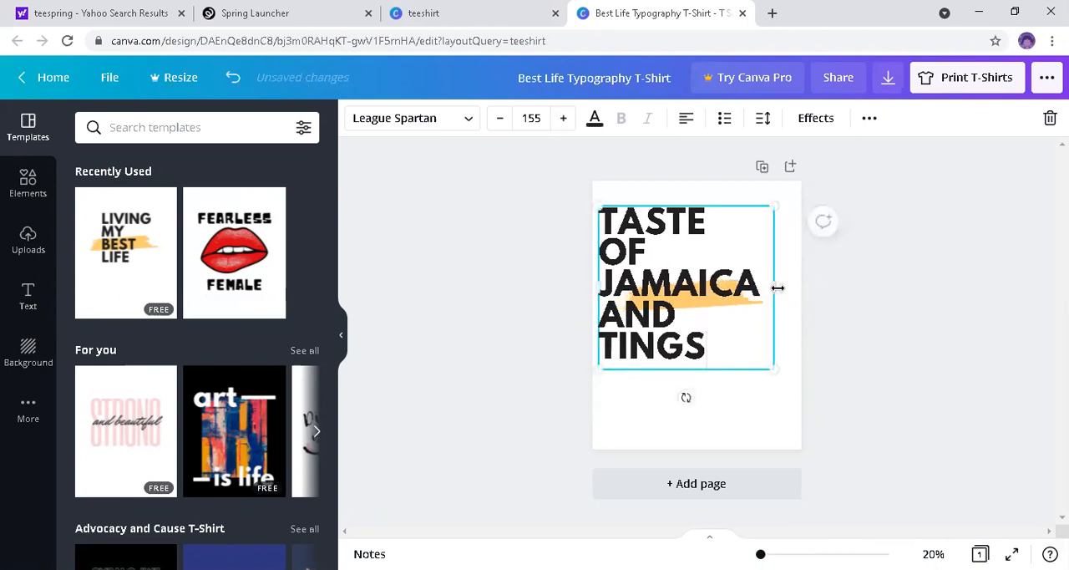
drag(778, 287, 807, 289)
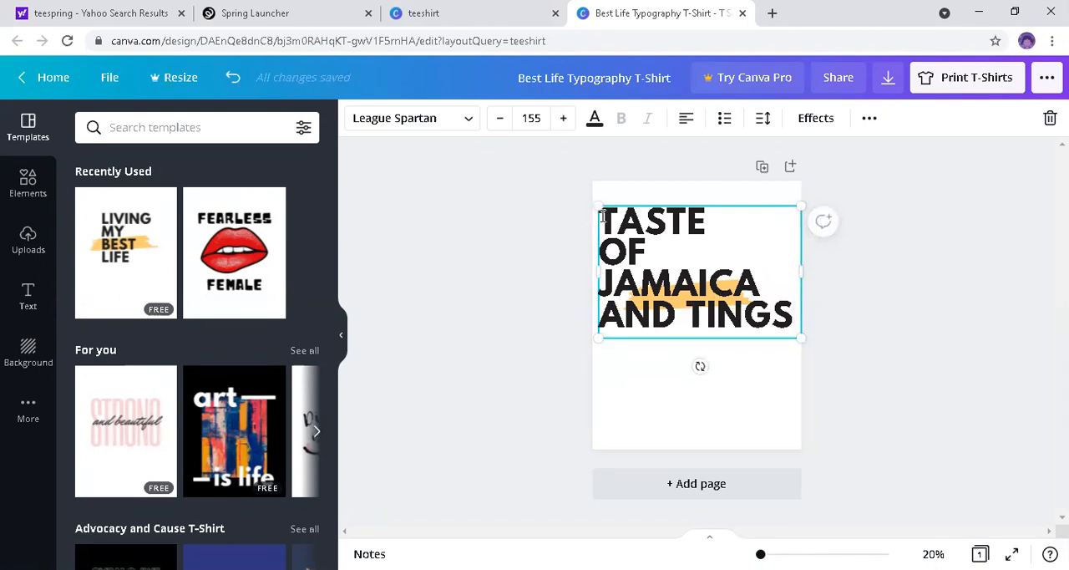
Step: Center-align every line of the slogan within its text box
double_click(602, 215)
click(601, 216)
click(686, 120)
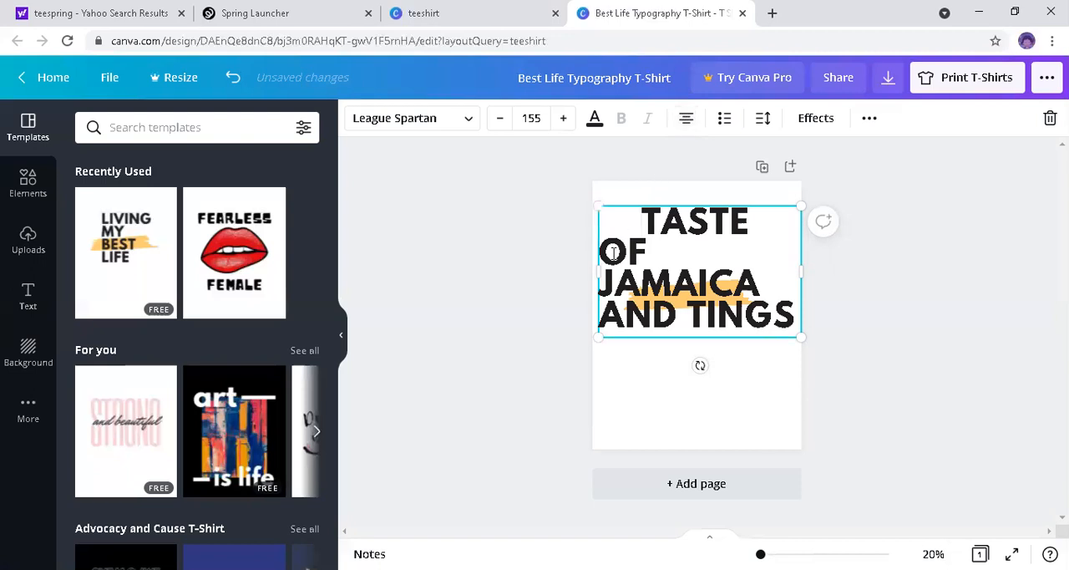
click(686, 118)
click(600, 283)
click(686, 118)
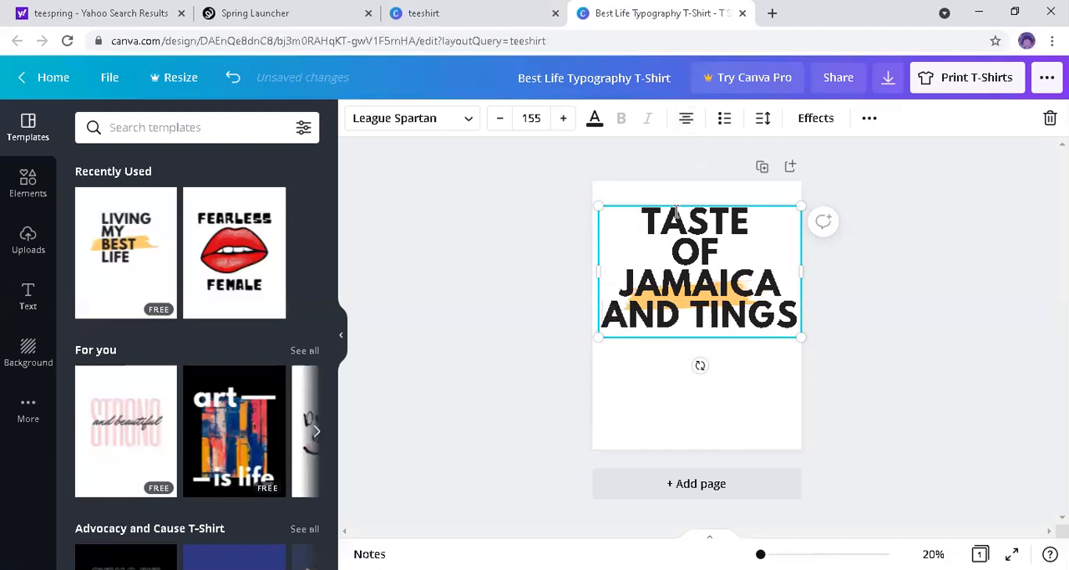
click(686, 118)
Step: Put TINGS on its own line and move the slogan down below the yellow brush stroke
click(692, 308)
key(Return)
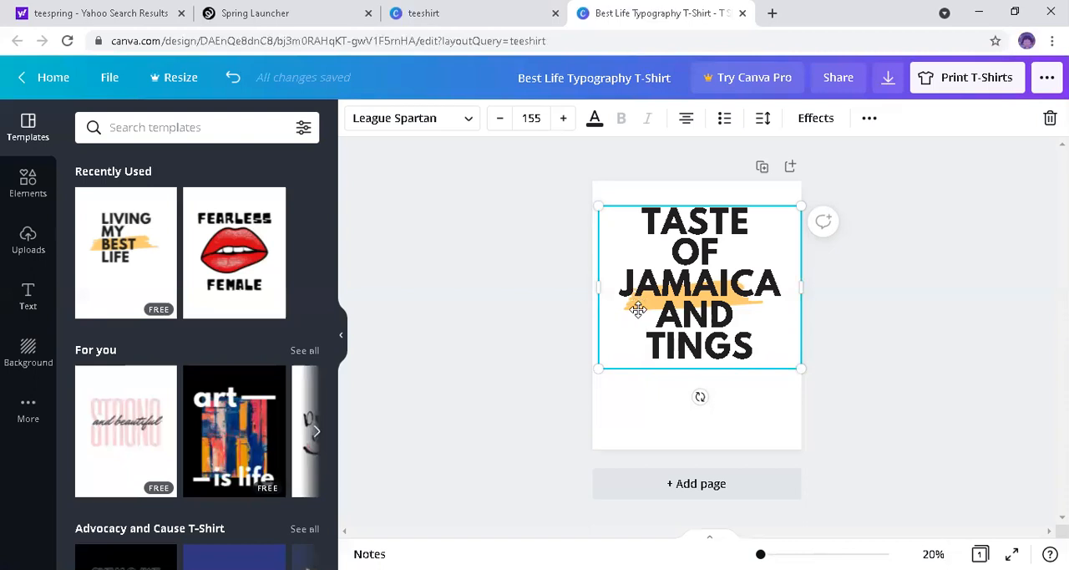
drag(623, 202, 638, 311)
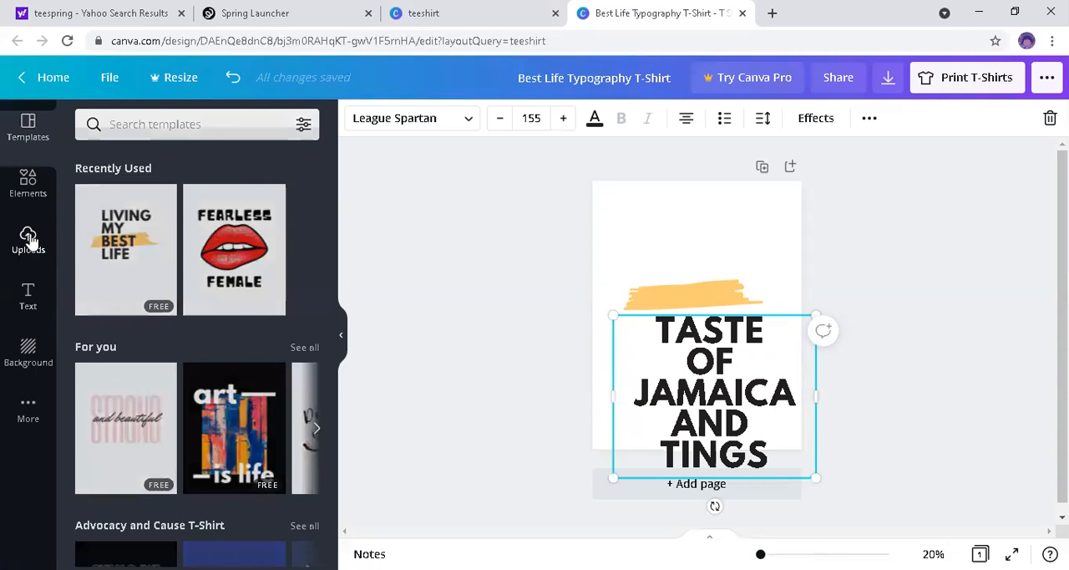
Step: Add the uploaded Jamaican flag image to the T-shirt design
click(29, 242)
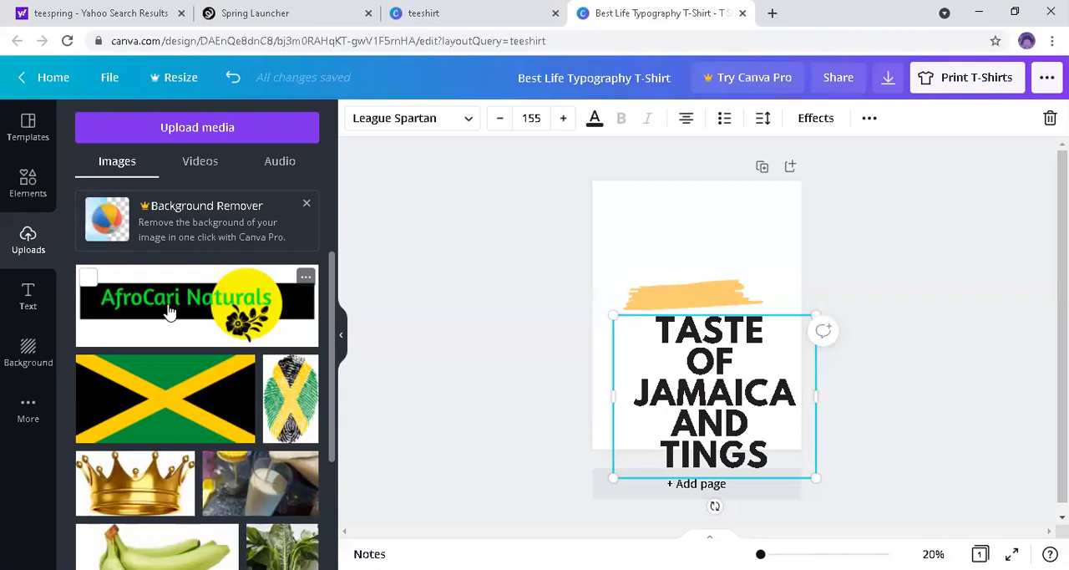
click(170, 387)
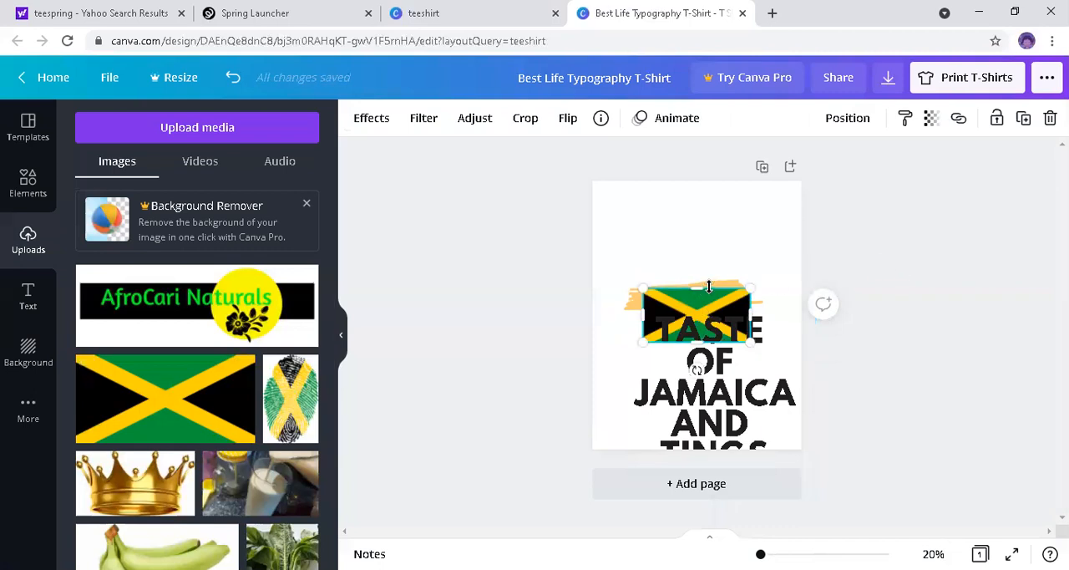
Step: Move the Jamaican flag to the upper part of the page and delete the yellow brush stroke
click(728, 255)
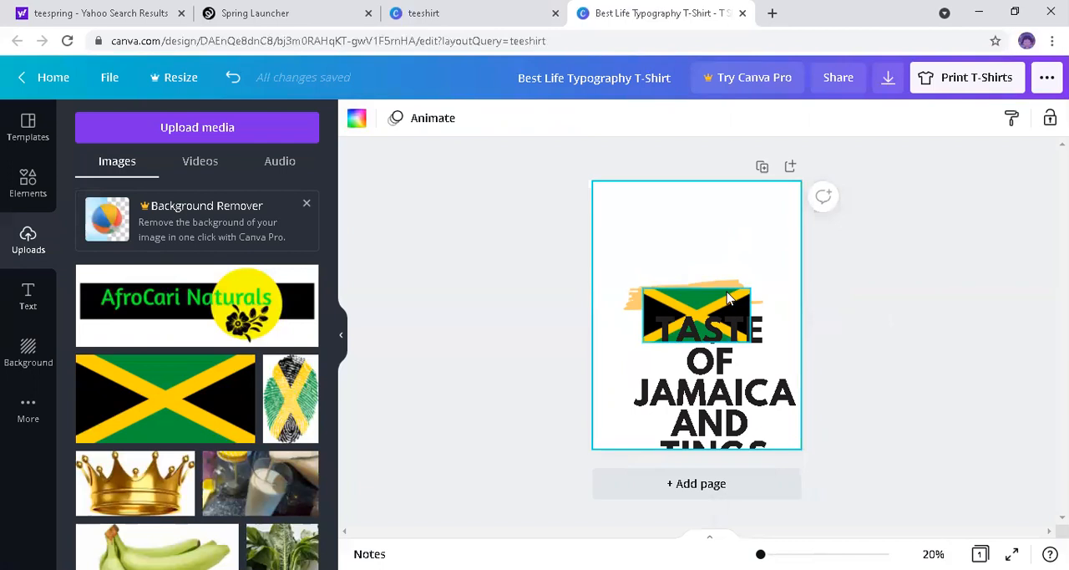
mouse_move(726, 268)
mouse_down()
mouse_move(723, 224)
mouse_move(707, 222)
mouse_up()
click(663, 291)
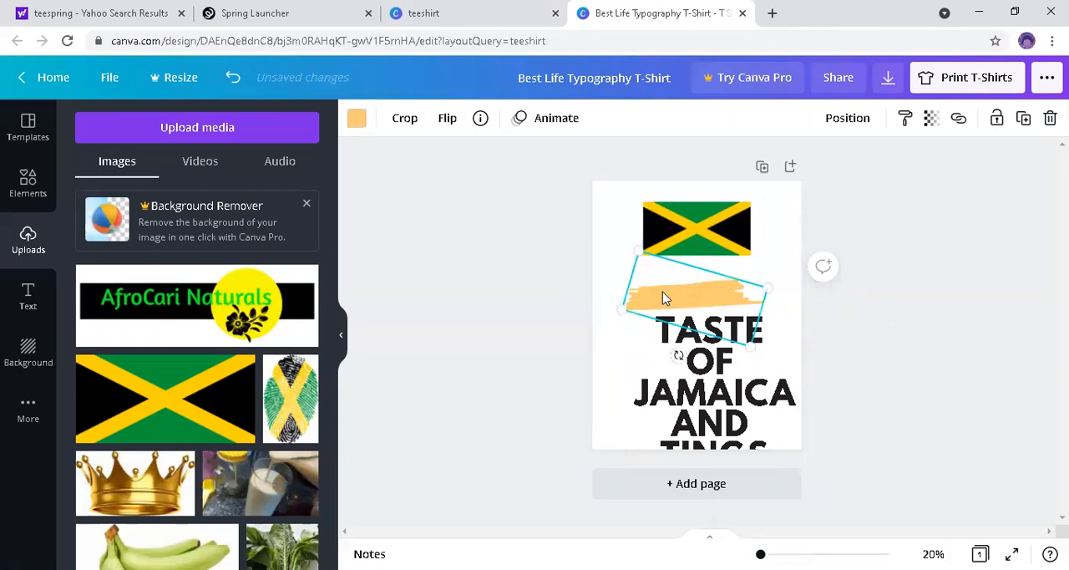
key(Delete)
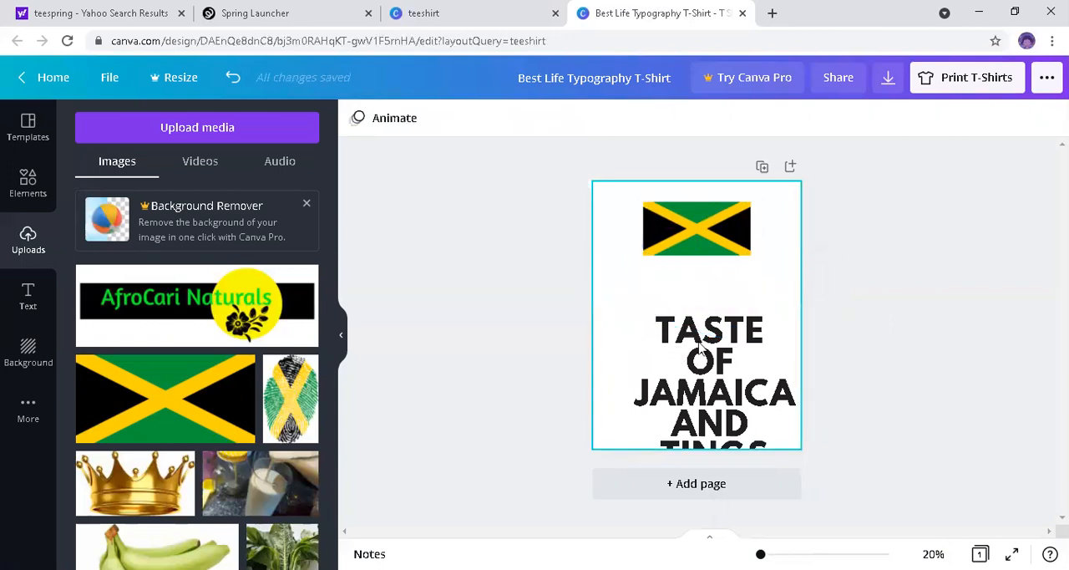
Step: Move the slogan up the page and place the flag behind its middle lines
drag(701, 351, 687, 317)
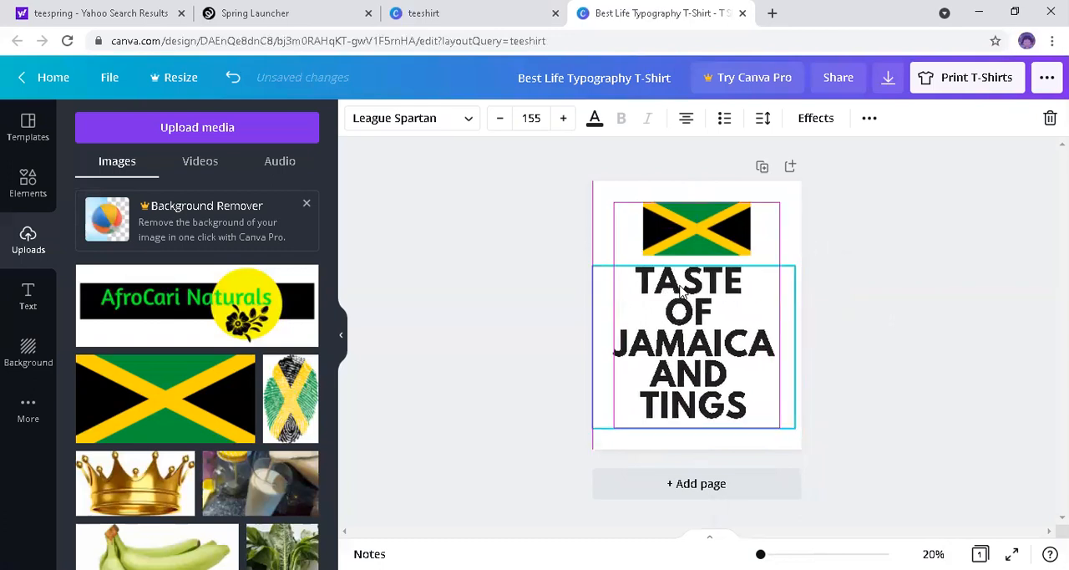
click(683, 232)
drag(682, 234, 665, 320)
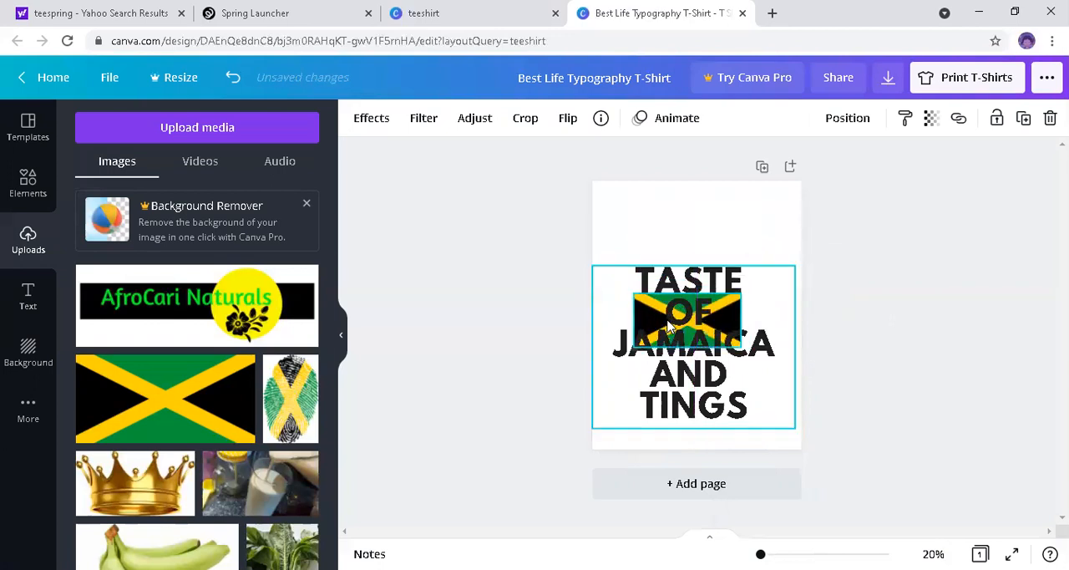
click(672, 274)
drag(673, 252, 672, 231)
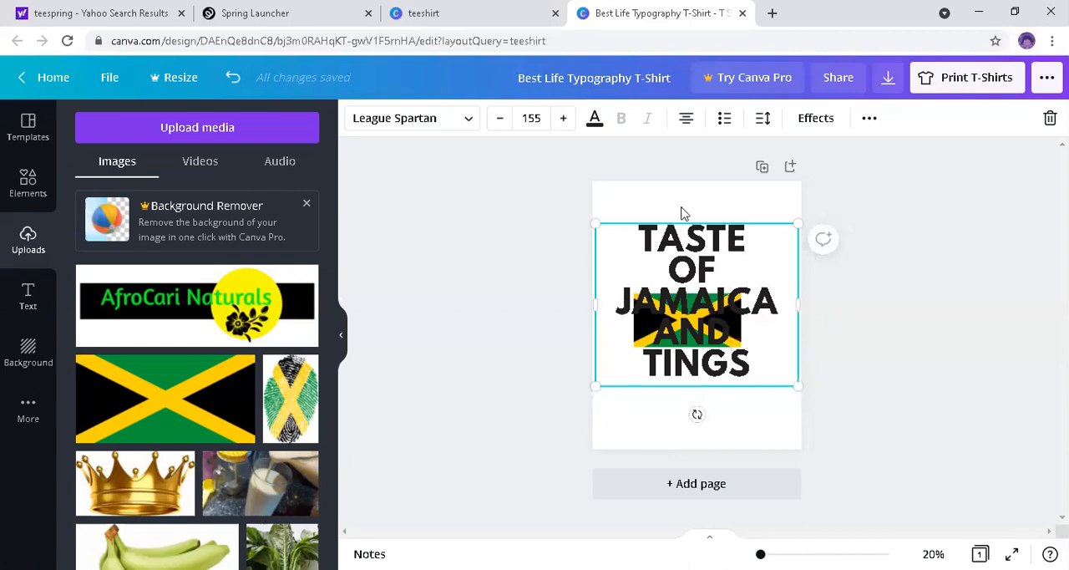
Step: Shrink the flag to less than half its size and lower the slogan so the flag sits beside OF
drag(684, 265, 724, 381)
drag(740, 345, 694, 328)
drag(699, 239, 695, 268)
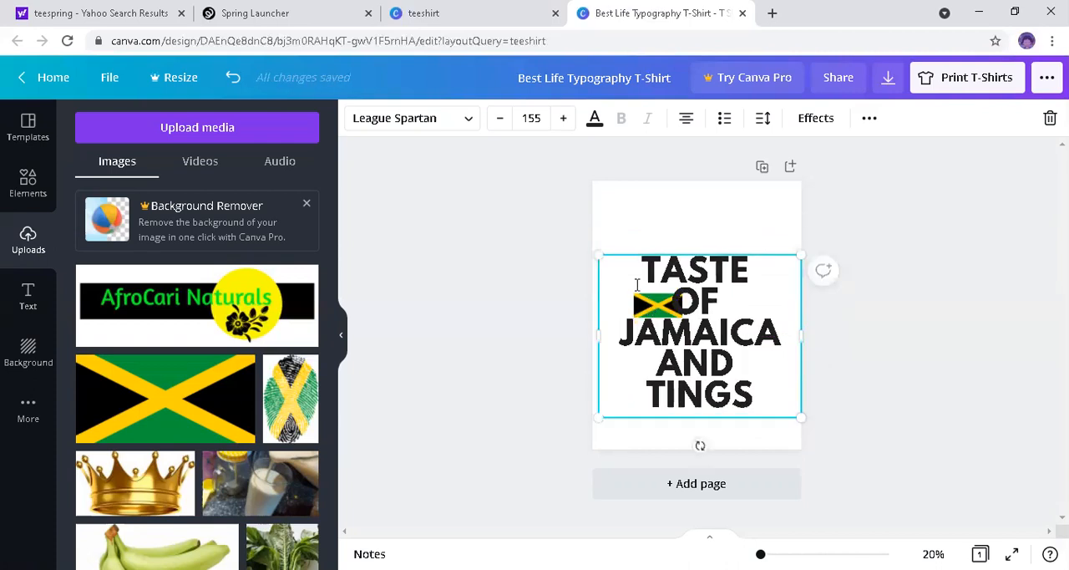
Step: Move the slogan down the page until it is clear of the small flag
click(635, 200)
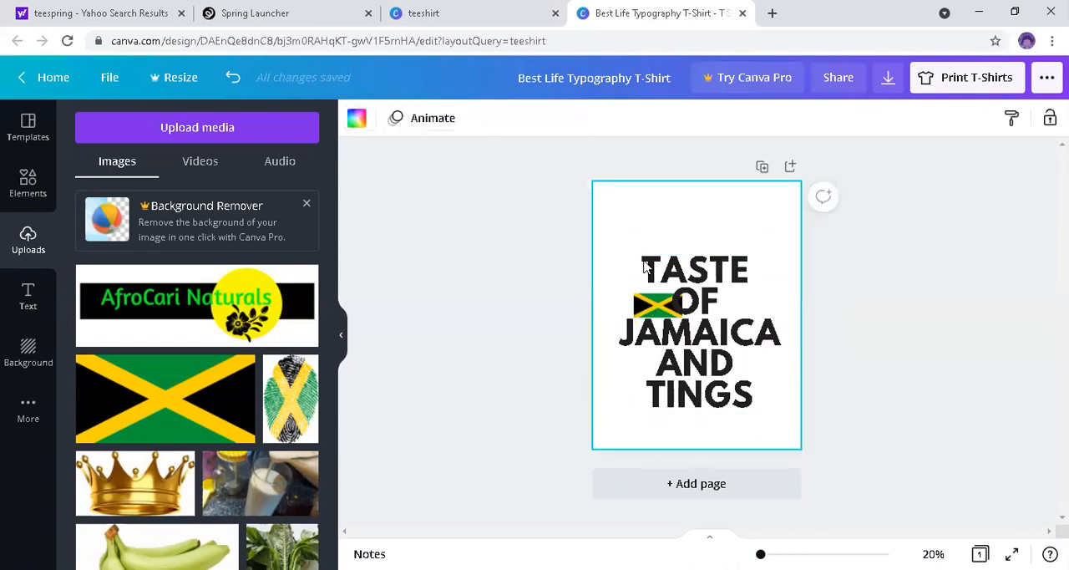
click(644, 303)
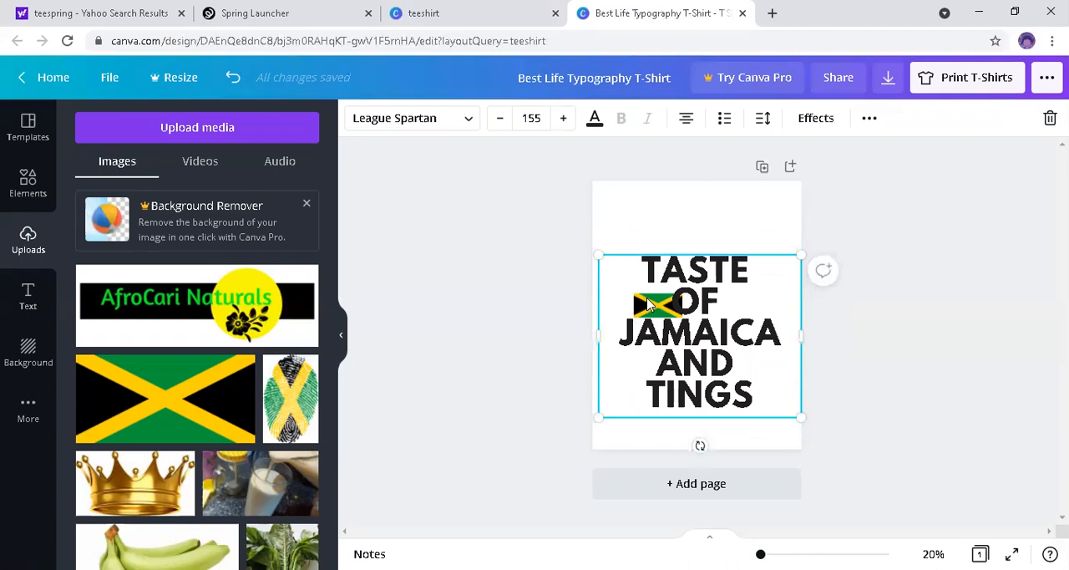
mouse_move(659, 305)
mouse_down()
mouse_move(678, 315)
mouse_move(676, 303)
mouse_up()
double_click(676, 303)
click(653, 302)
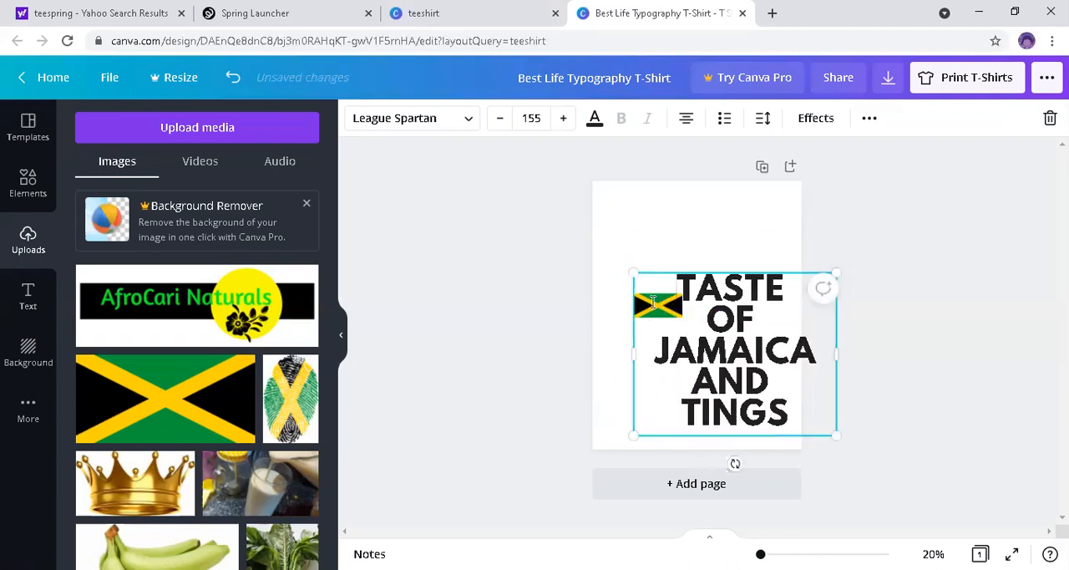
drag(613, 308, 613, 337)
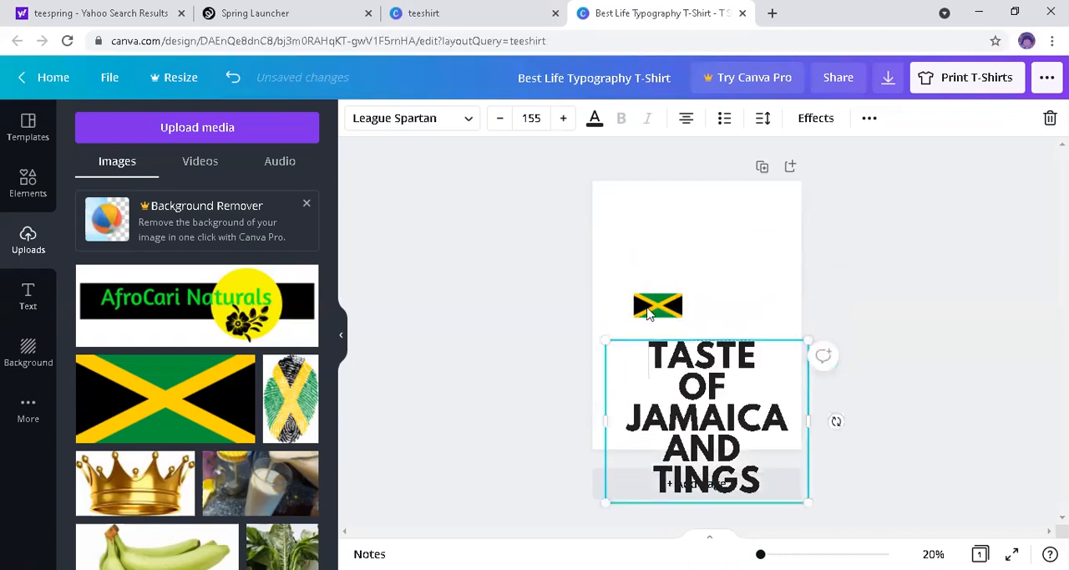
Step: Enlarge the flag in the upper part of the page and tilt it counterclockwise
drag(648, 309, 708, 287)
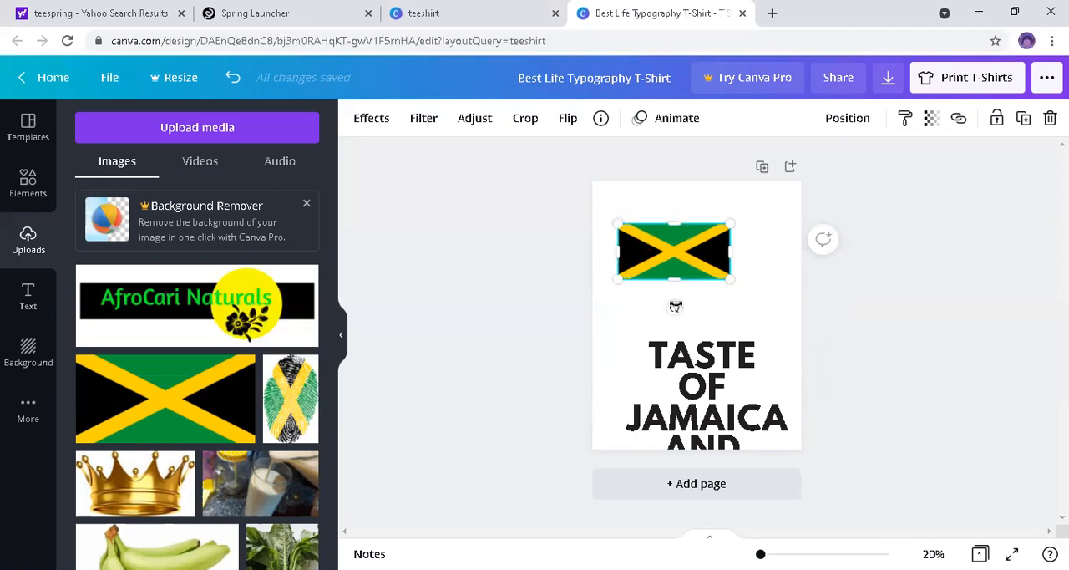
drag(663, 289, 702, 326)
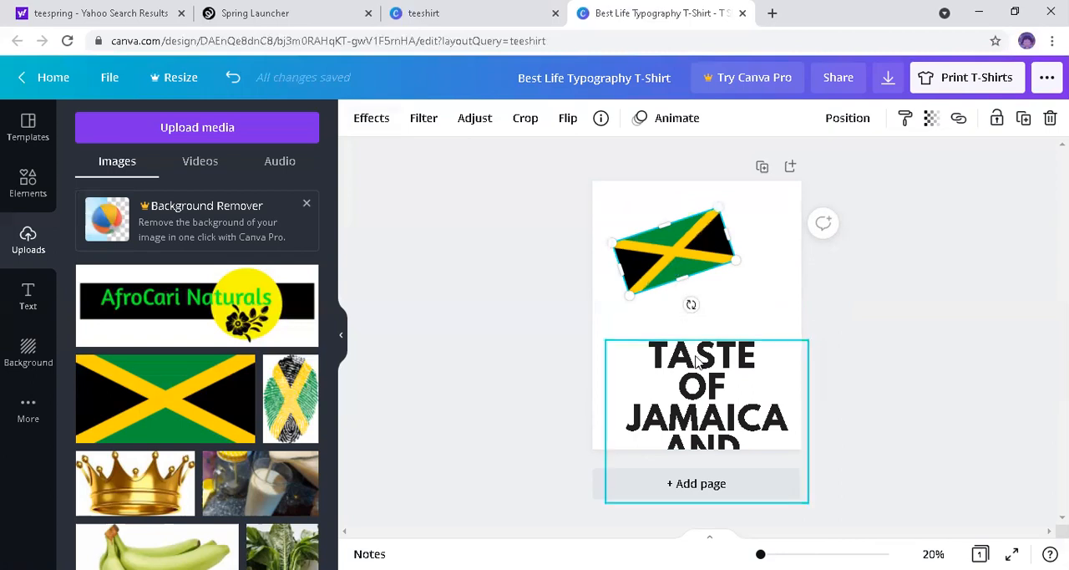
Step: Move the slogan up over the tilted flag's lower edge and shift the flag slightly toward the page's upper-left corner
drag(693, 343, 683, 275)
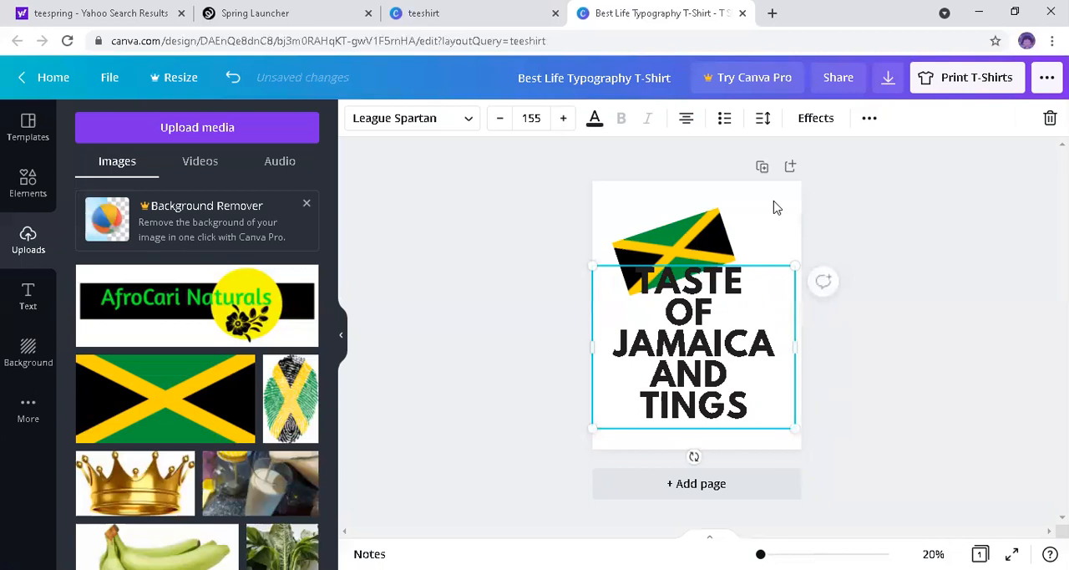
click(772, 208)
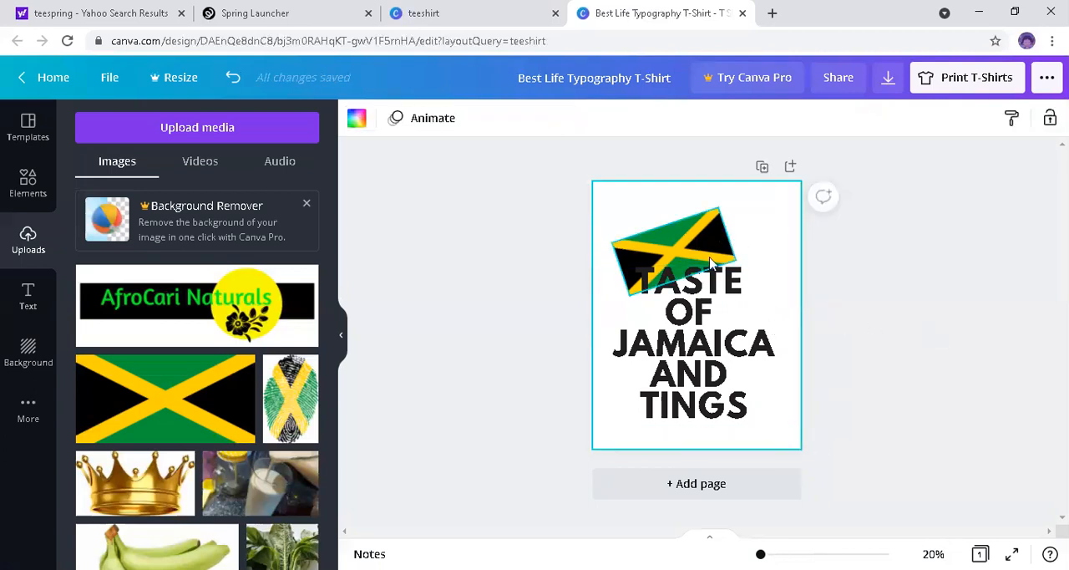
drag(711, 291, 720, 298)
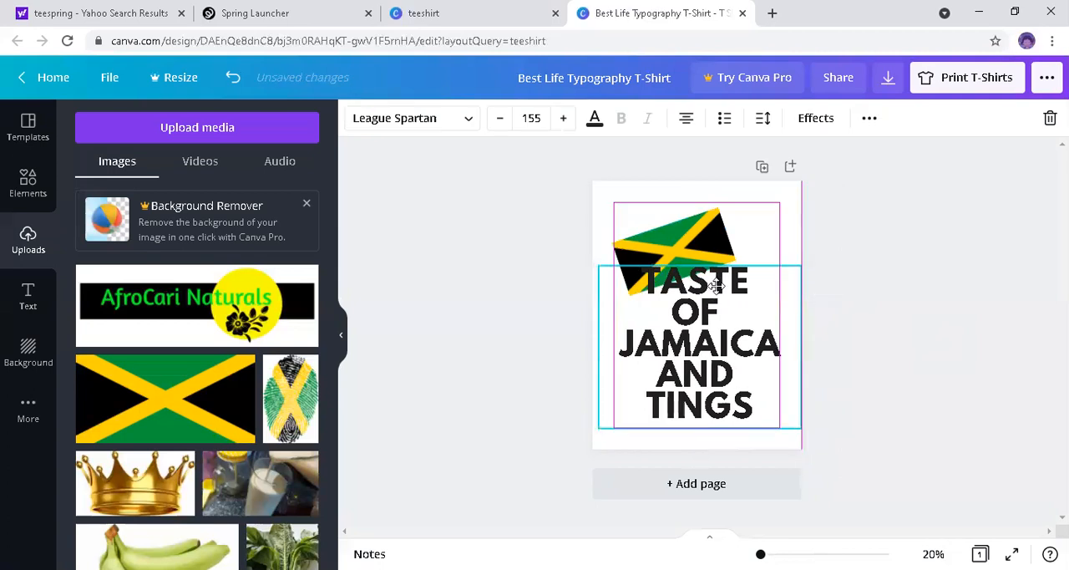
click(858, 350)
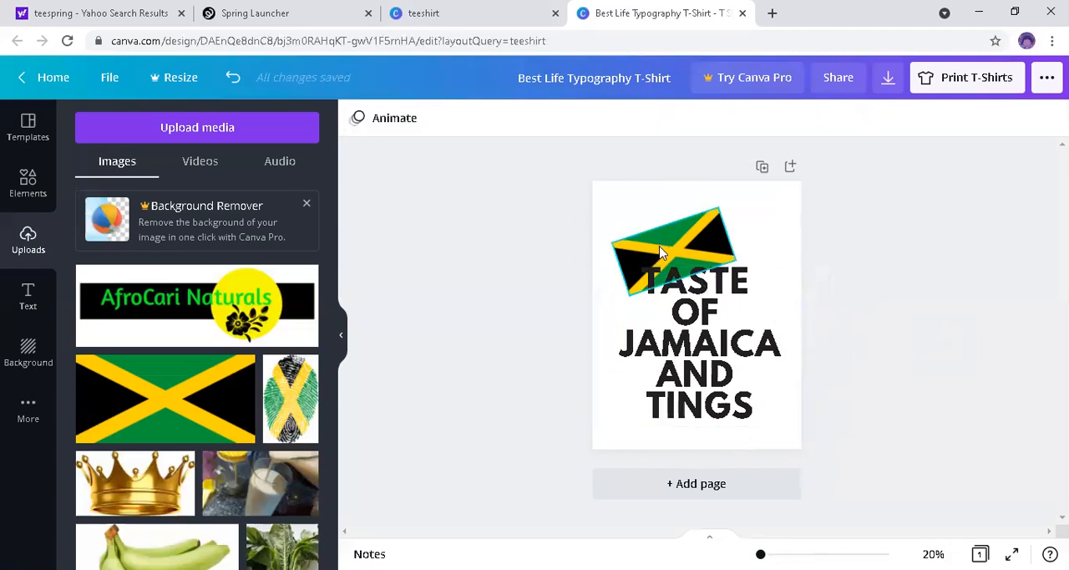
mouse_move(653, 245)
mouse_down()
mouse_move(639, 246)
mouse_move(646, 231)
mouse_up()
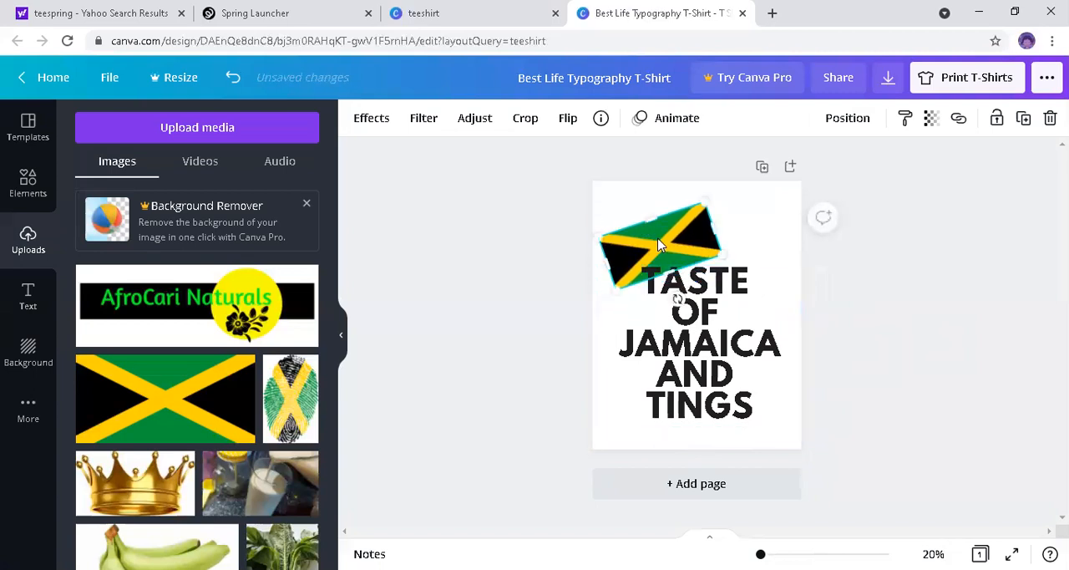
click(746, 242)
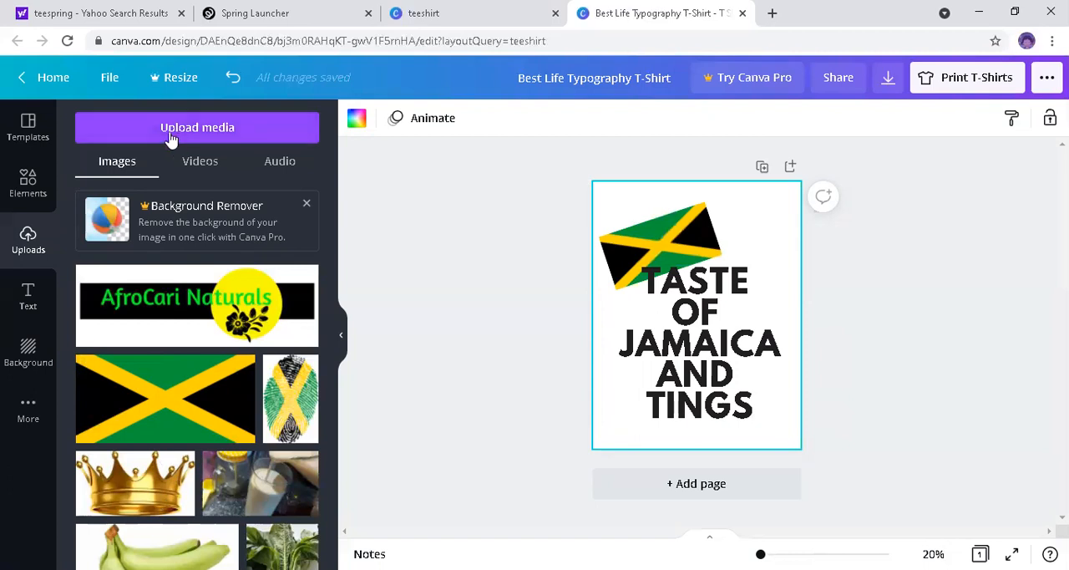
Step: Upload the AfroCari Naturals Logo image from Downloads and trash the duplicate copy among the uploads
click(199, 131)
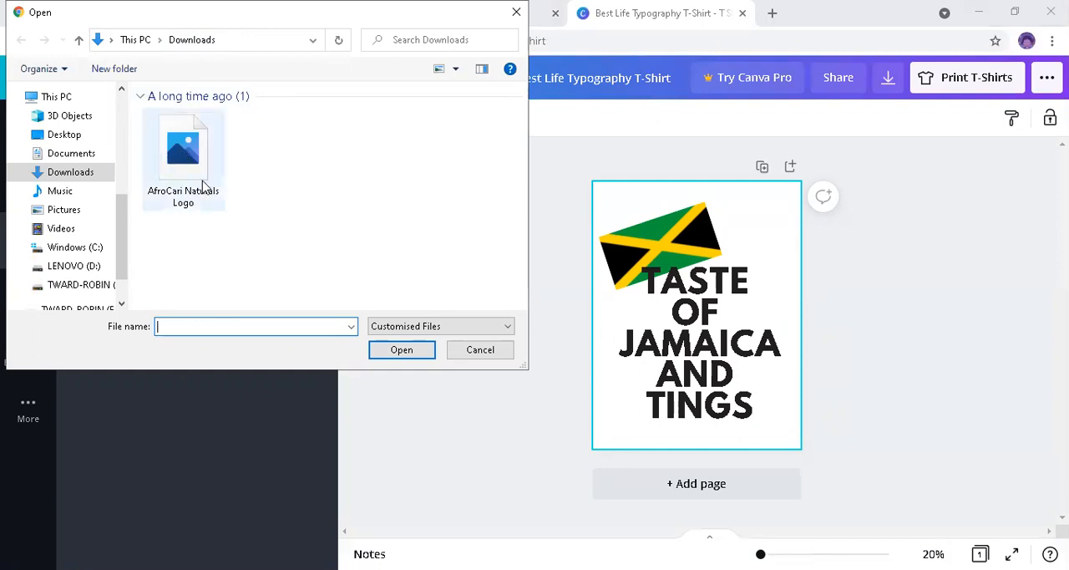
click(177, 178)
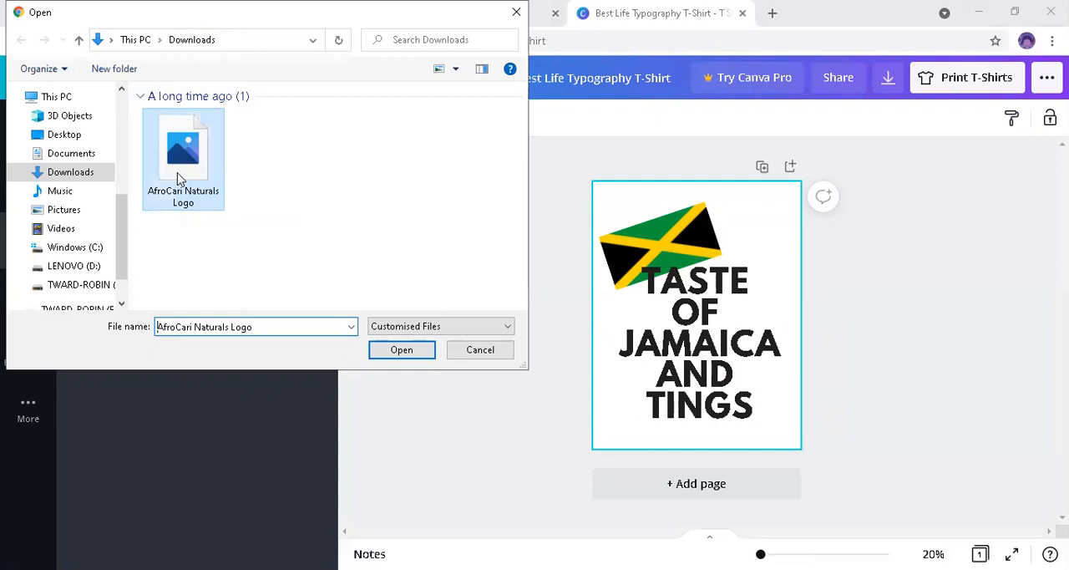
double_click(177, 178)
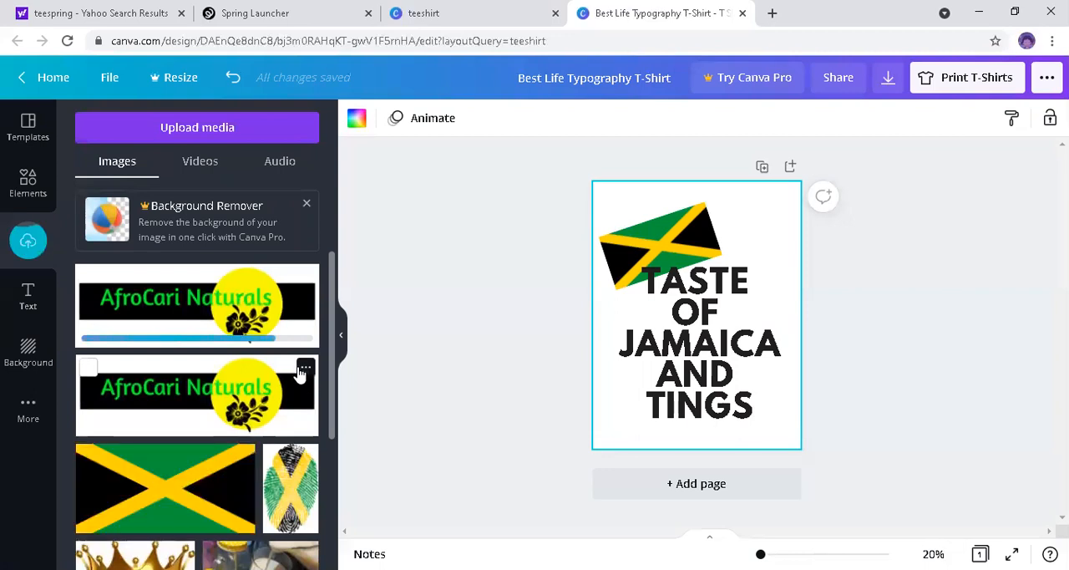
click(304, 368)
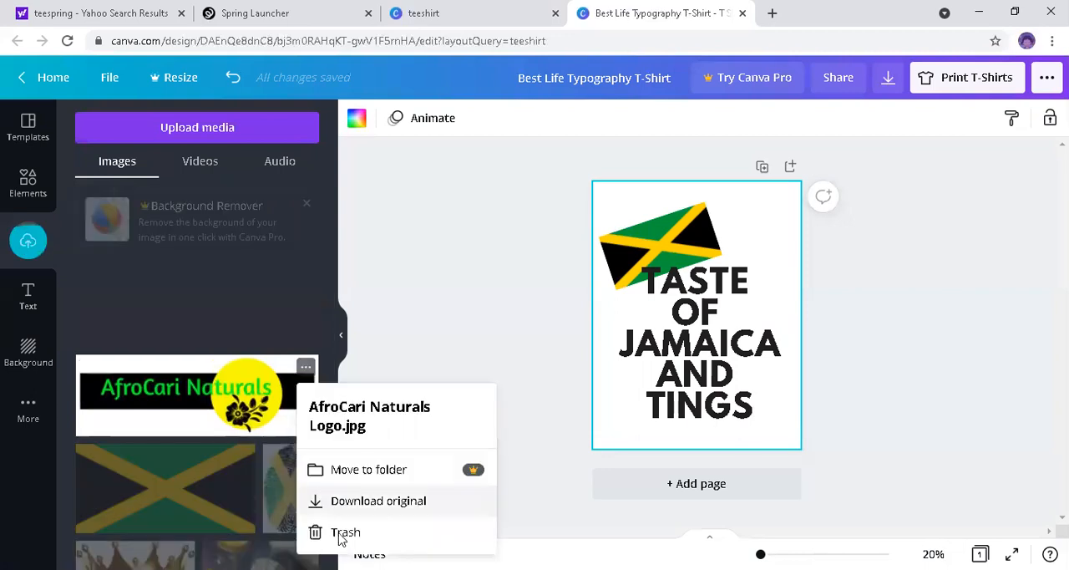
click(342, 533)
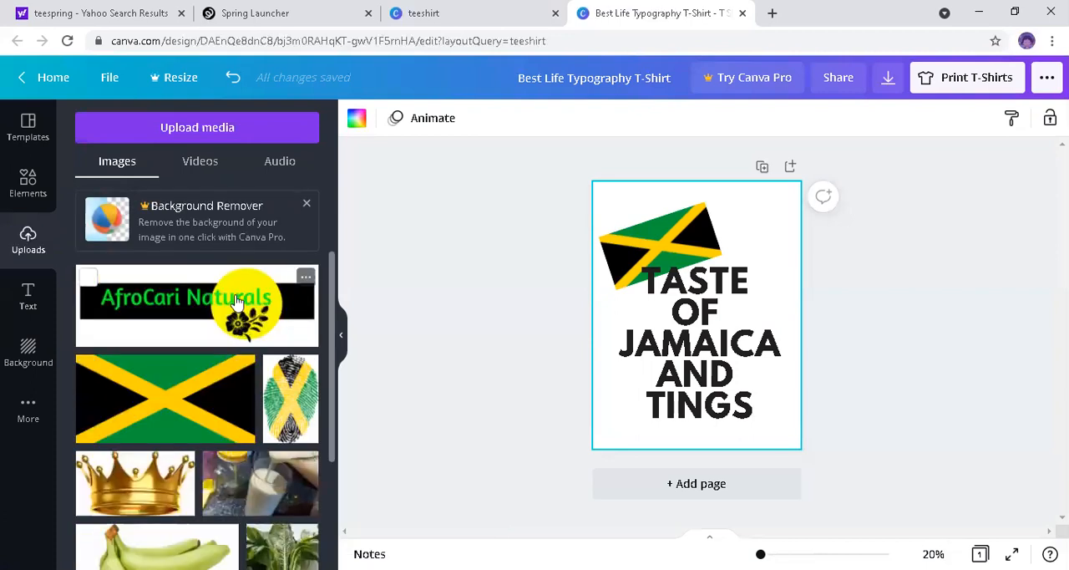
Step: Try the AfroCari Naturals logo on top of the slogan, and remove it from the page
click(238, 302)
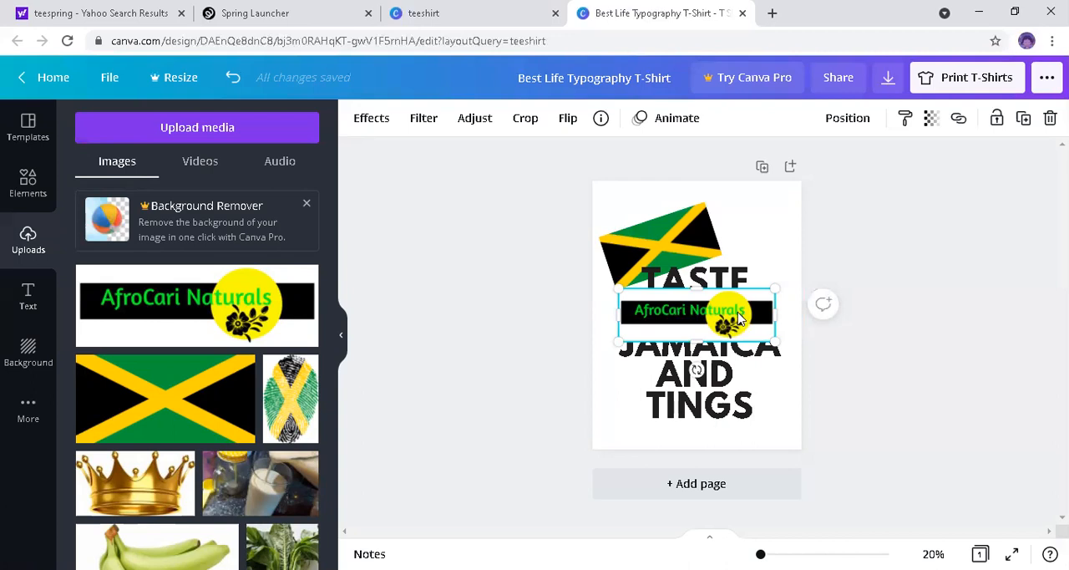
key(Delete)
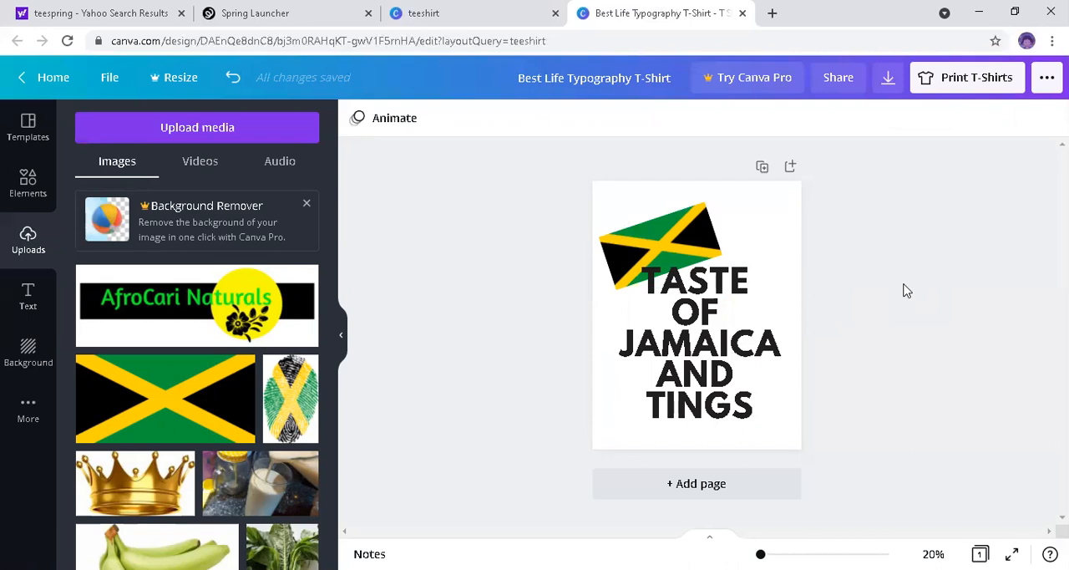
Step: Delete the slogan text and the Jamaican flag to leave a blank page
click(694, 336)
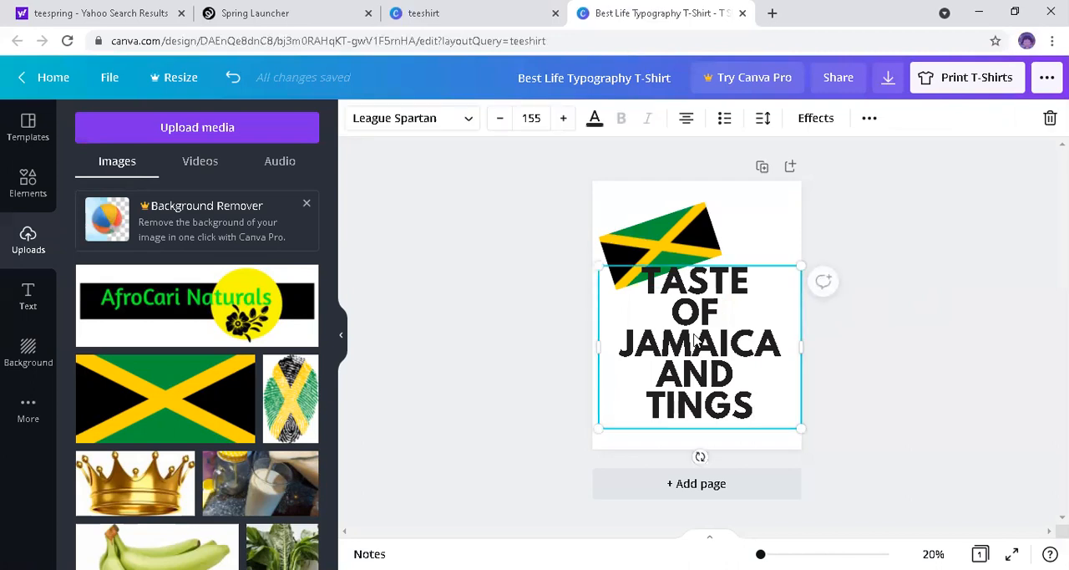
key(Delete)
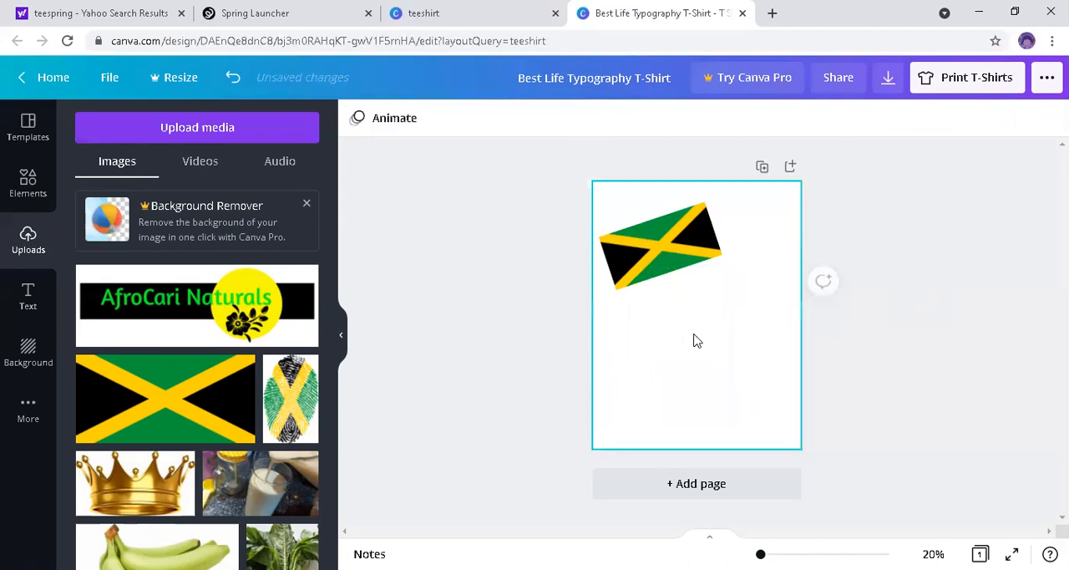
click(660, 263)
key(Delete)
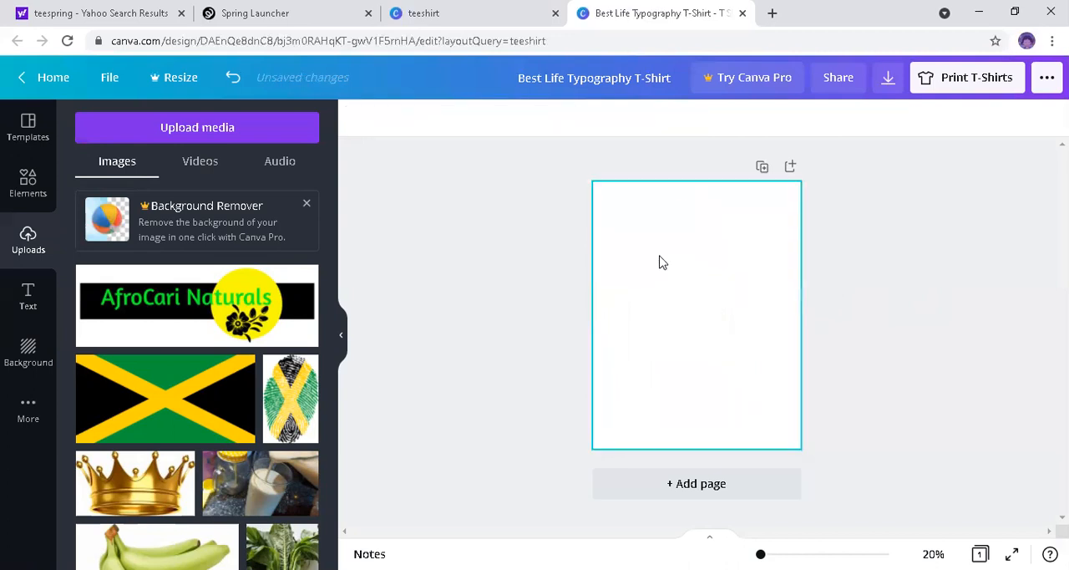
Step: Add the AfroCari Naturals logo to the blank page, enlarge it to the full page width and move it up slightly
click(180, 301)
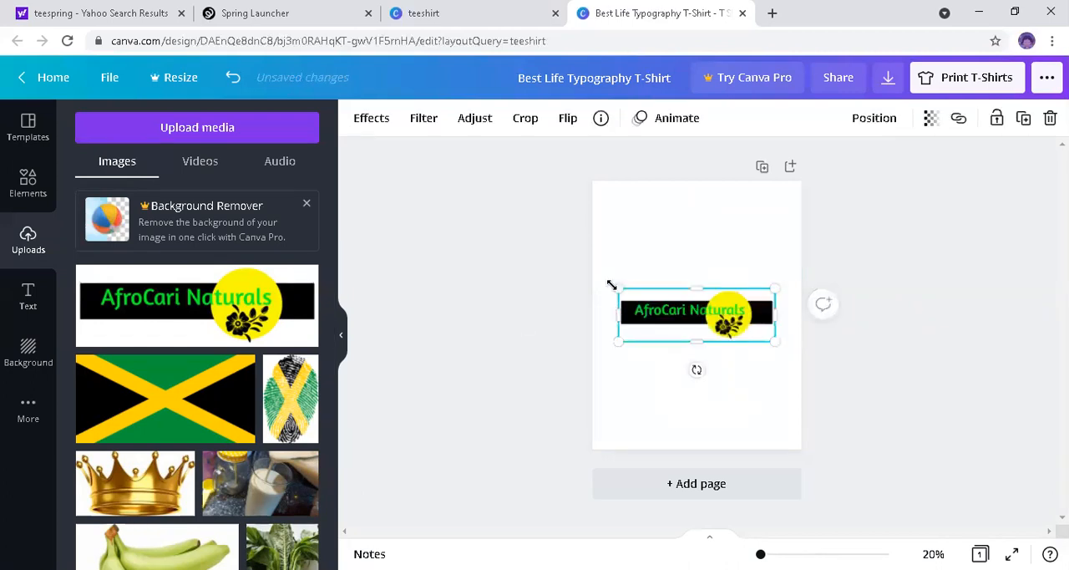
drag(604, 274, 580, 266)
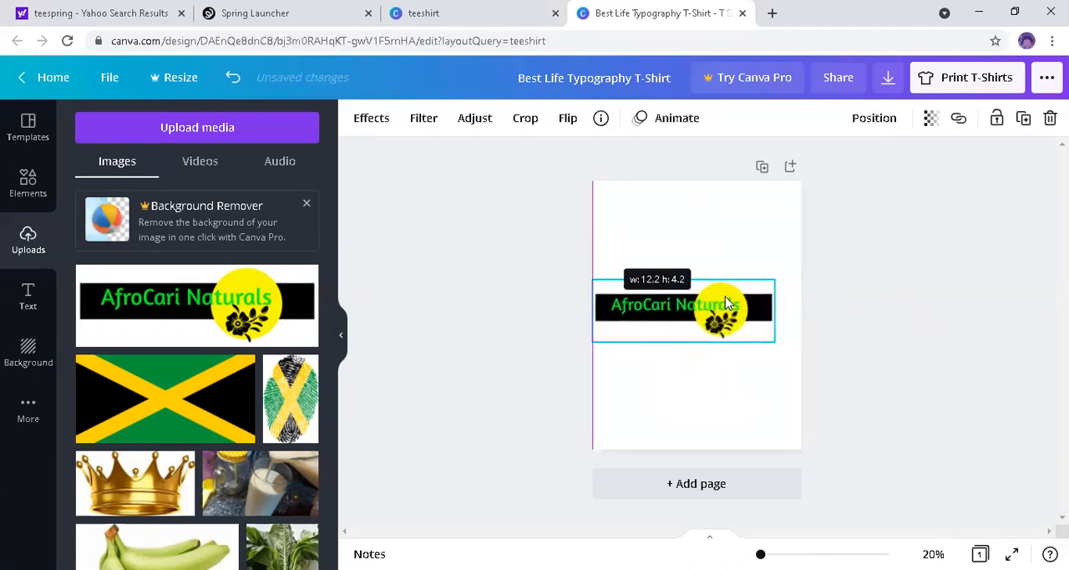
mouse_move(798, 349)
mouse_down()
mouse_move(773, 337)
mouse_move(794, 343)
mouse_up()
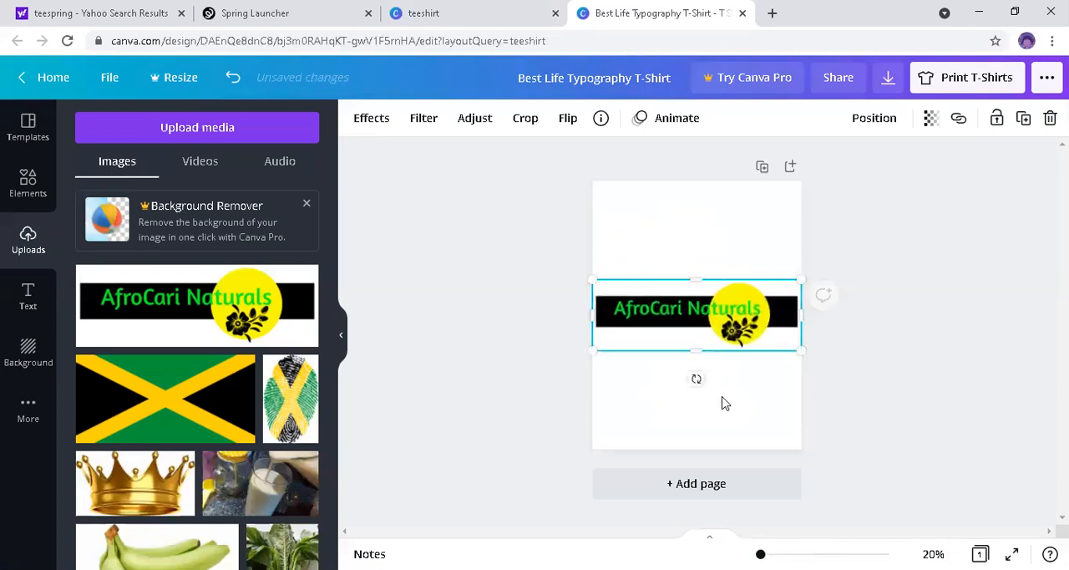
click(671, 312)
drag(668, 282, 668, 280)
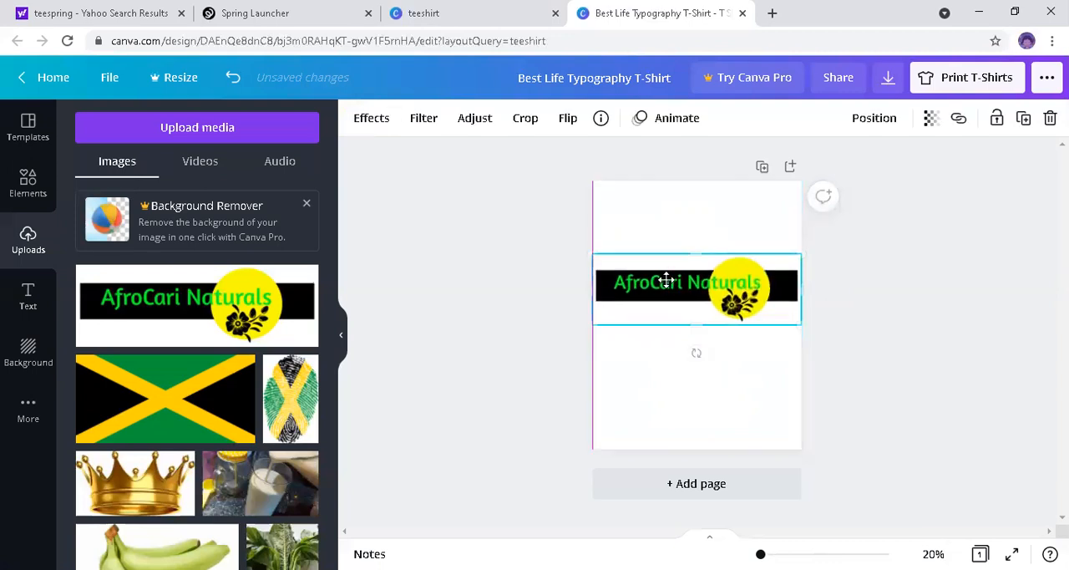
click(734, 384)
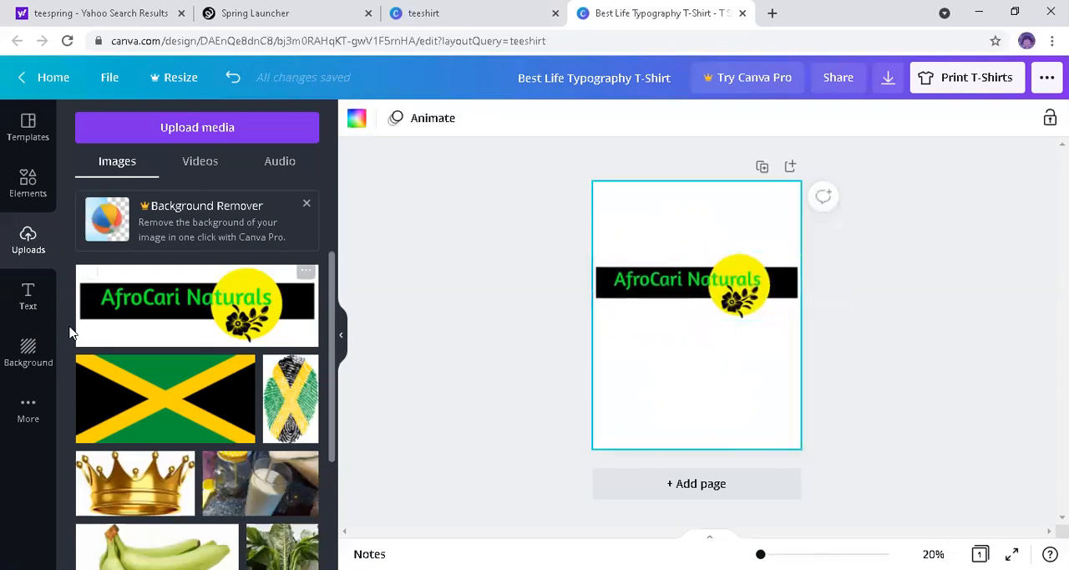
Step: Add a heading reading "Health" and move it below the AfroCari Naturals logo
click(25, 298)
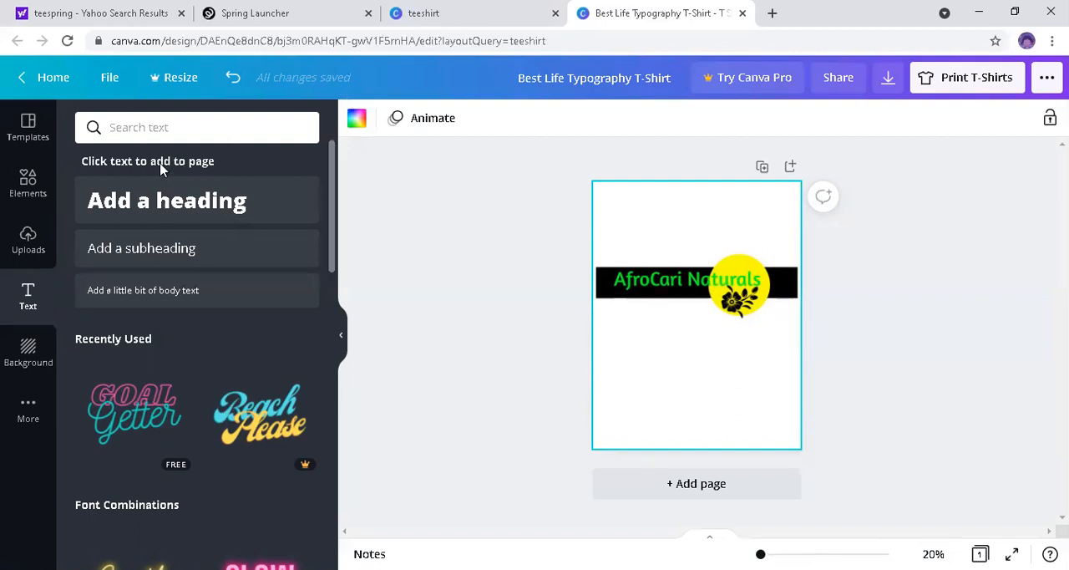
click(157, 212)
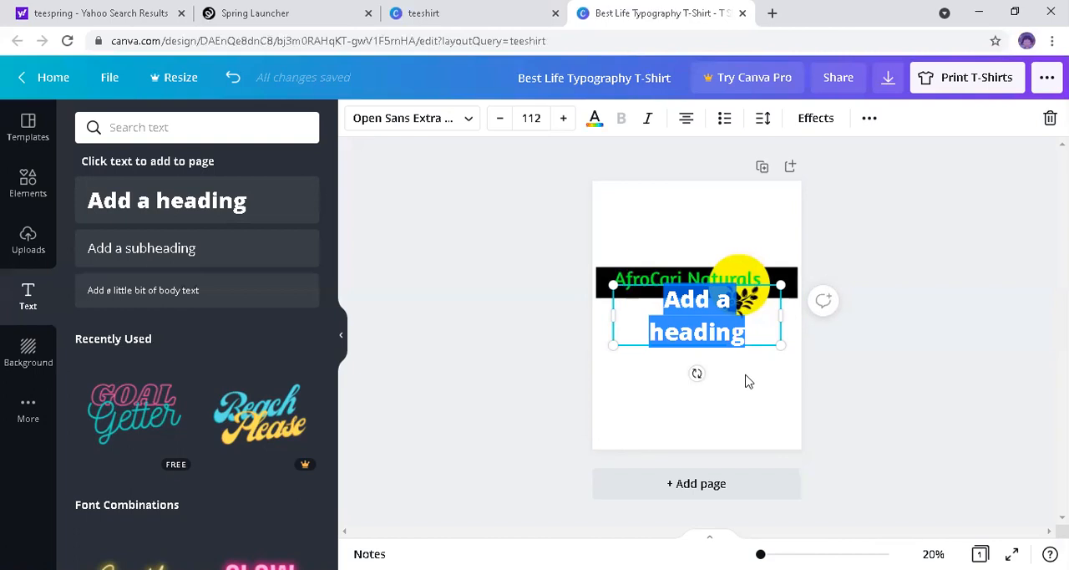
text(Health)
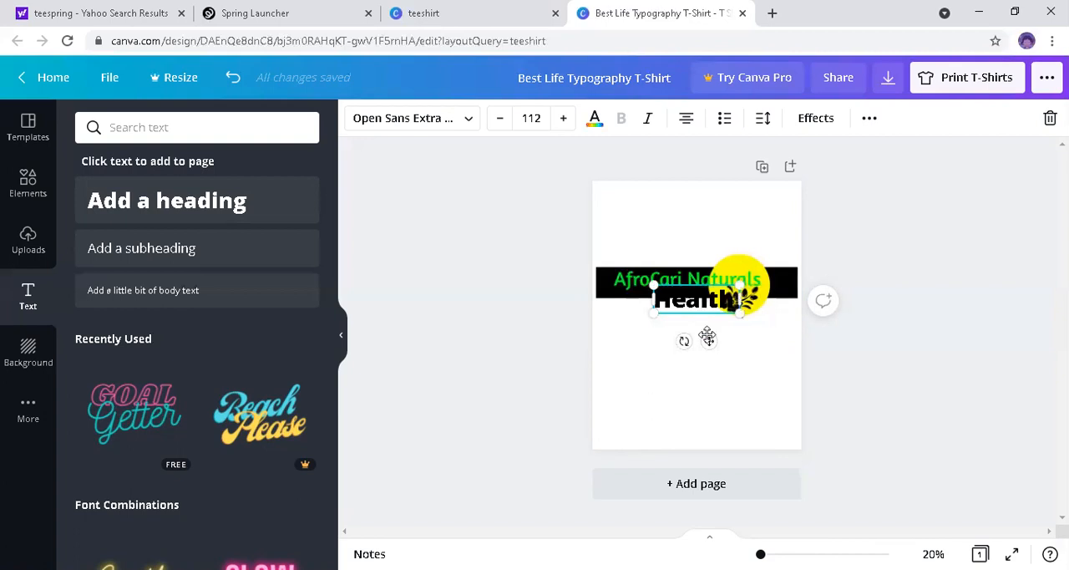
drag(708, 345, 700, 381)
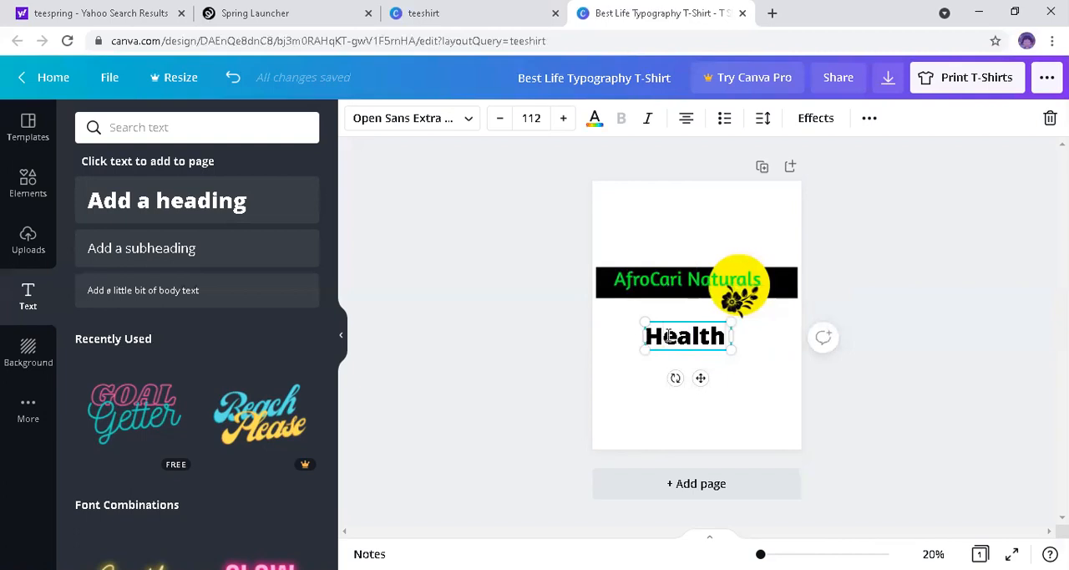
Step: Extend the heading to read "Your Health Is Your Wealth", enclosed in double quotation marks
text(Your )
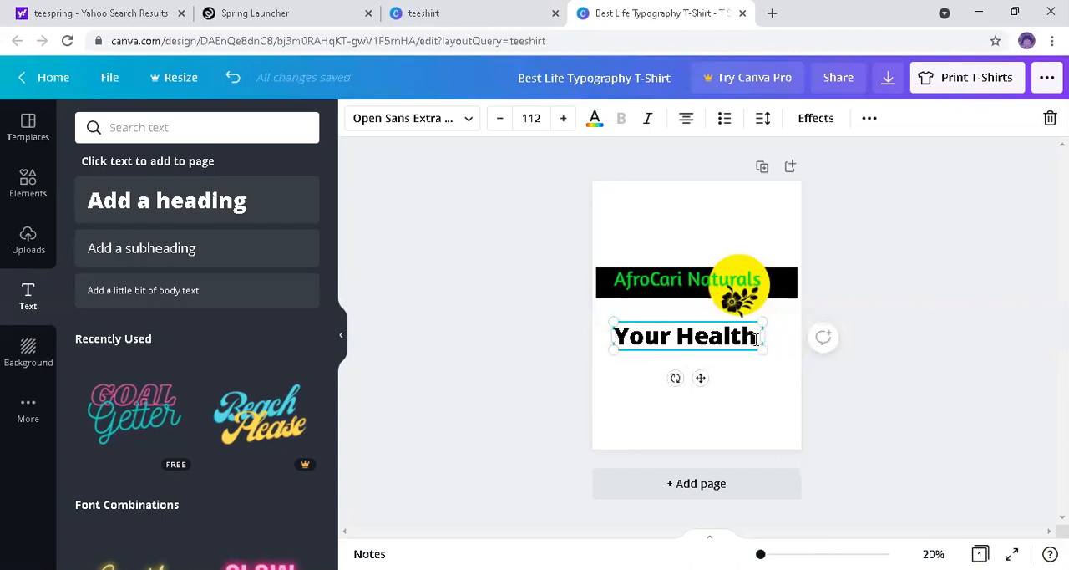
text( is)
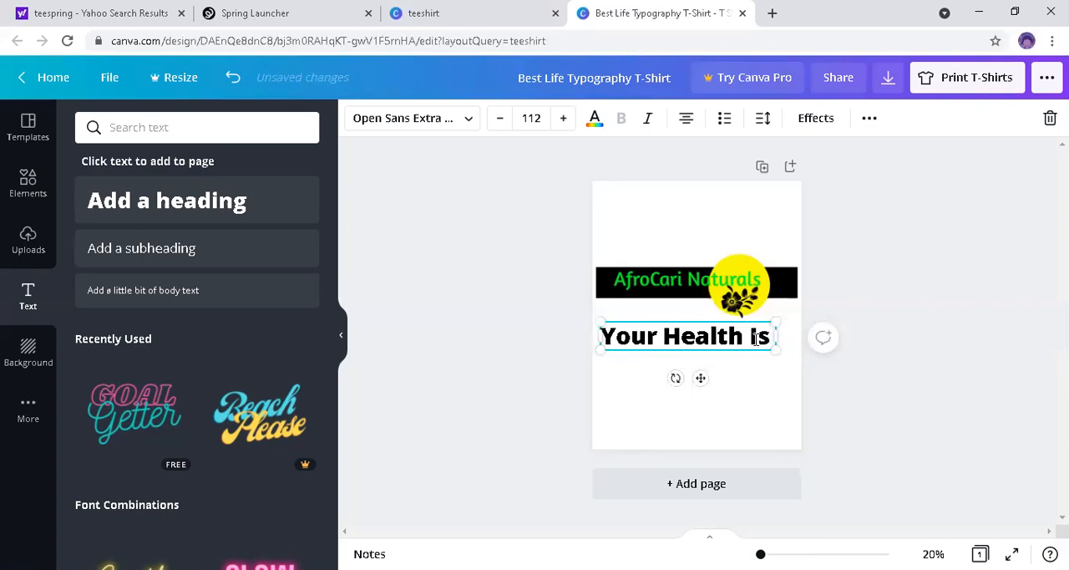
text( Your)
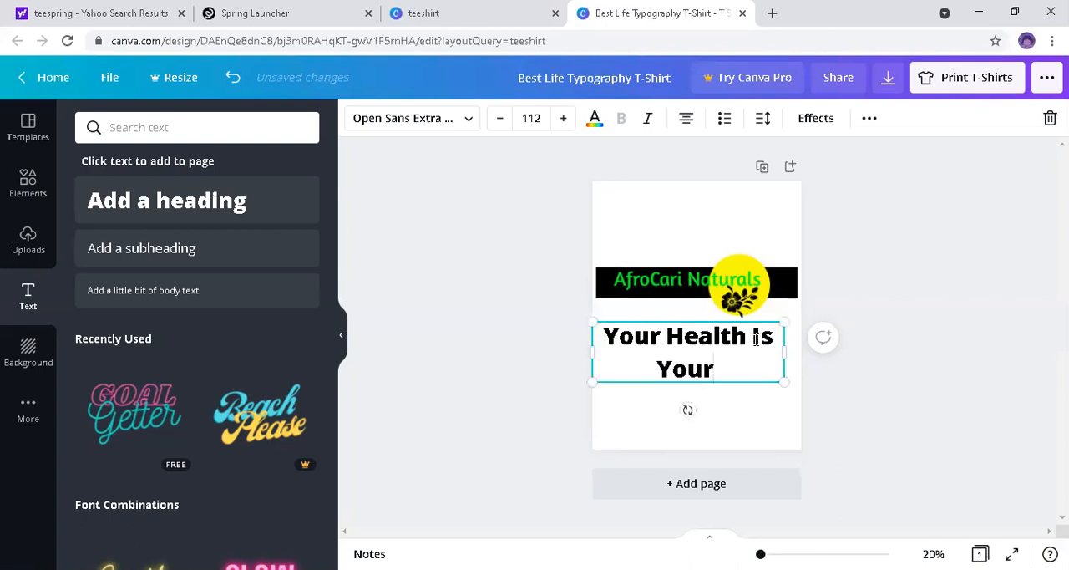
text( Wealth)
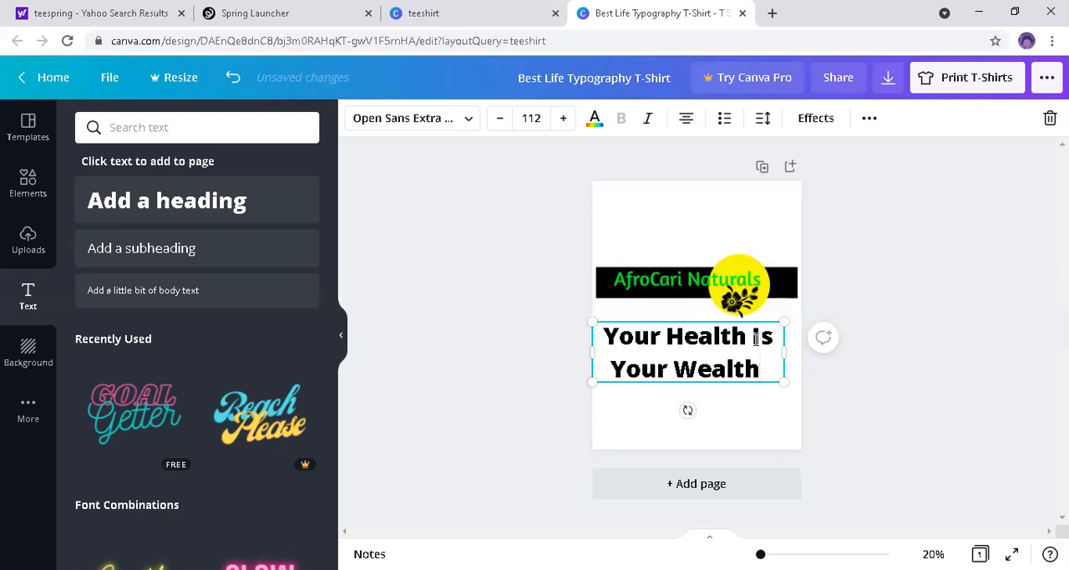
text(")
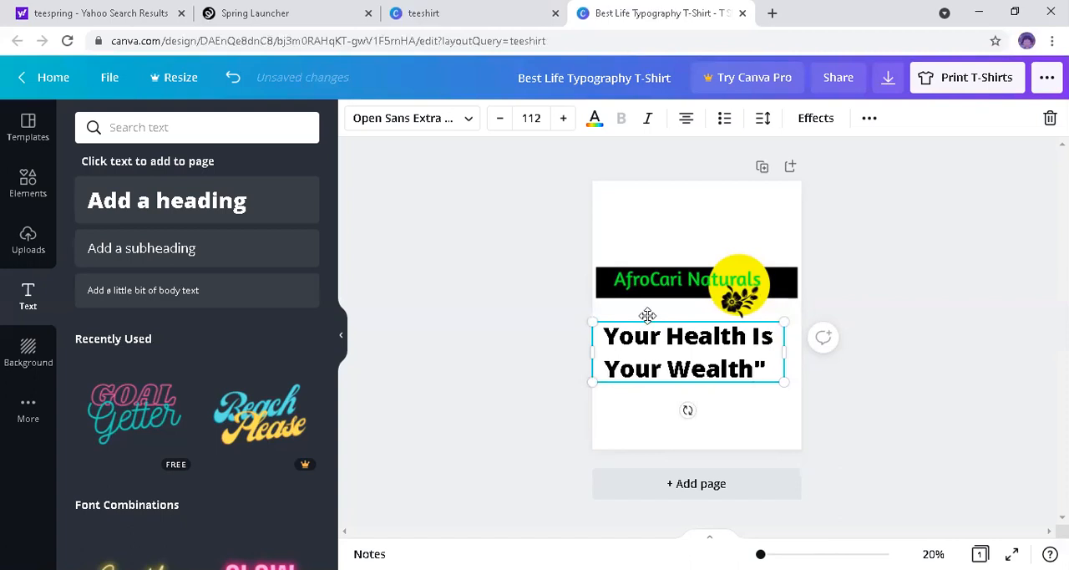
click(606, 334)
text(")
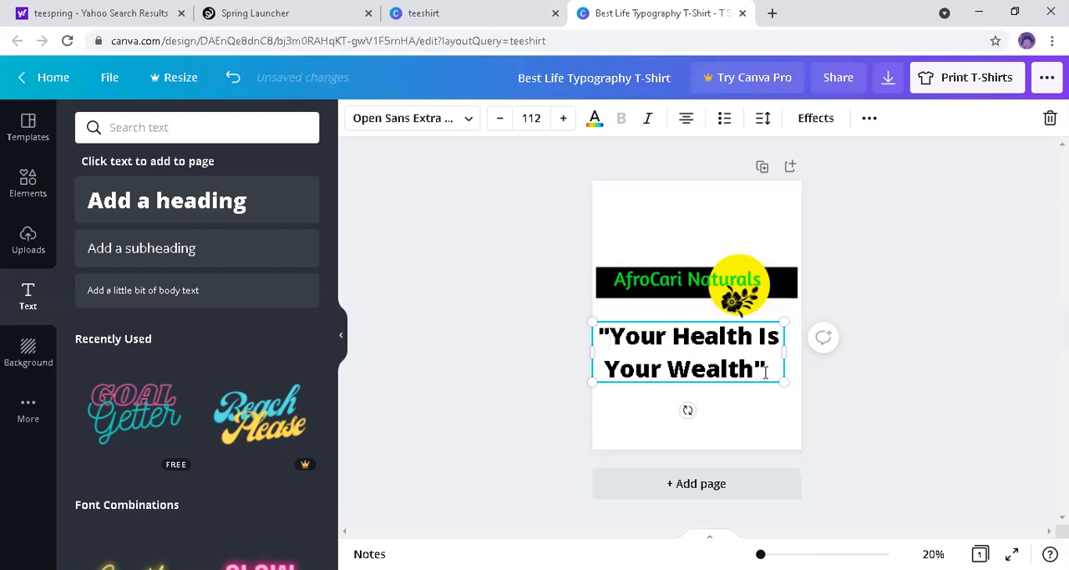
Step: Italicize the whole slogan below the logo
drag(770, 369, 605, 303)
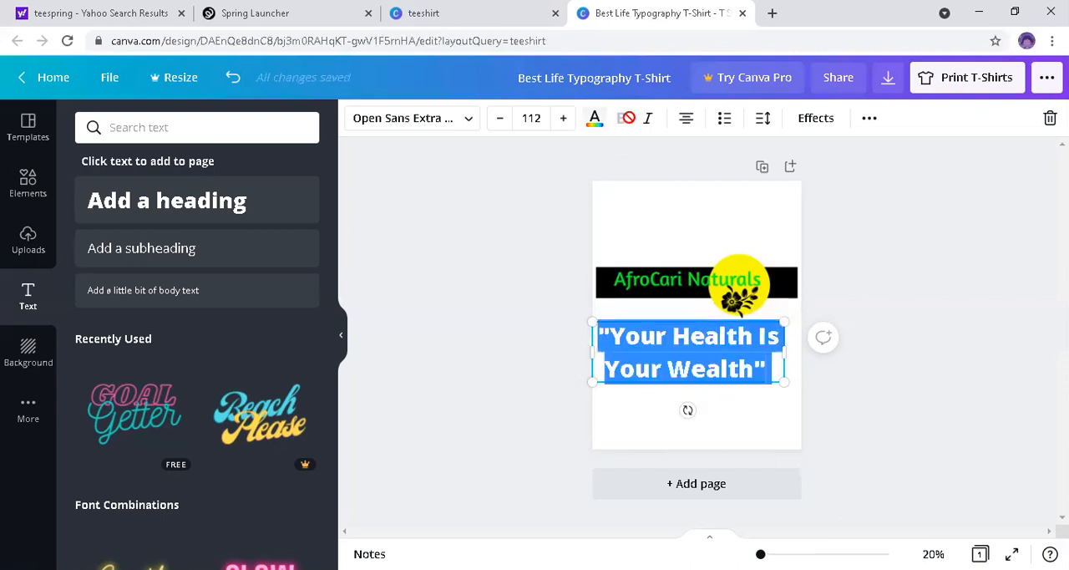
click(645, 123)
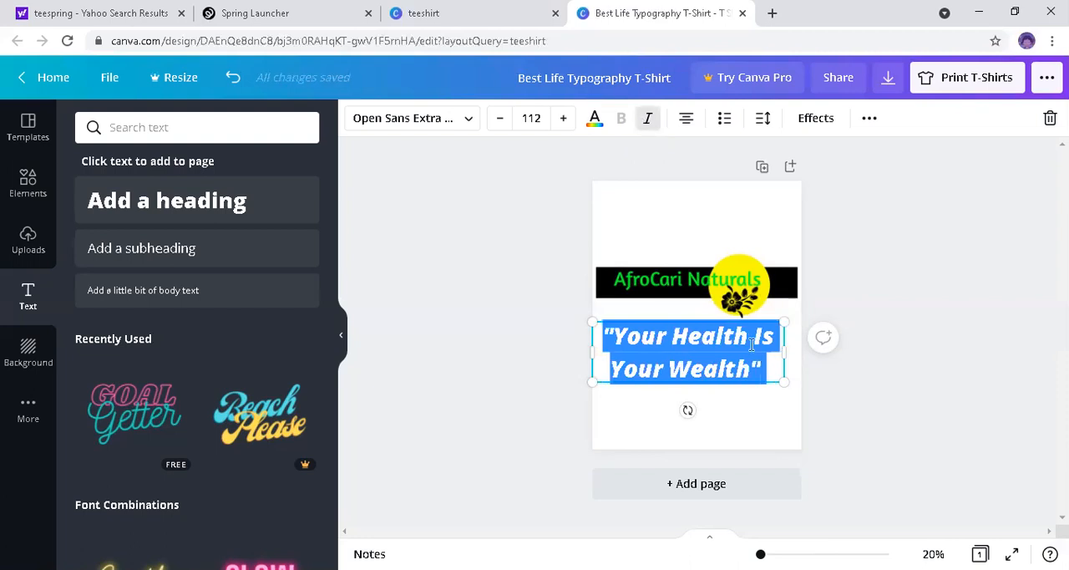
click(770, 409)
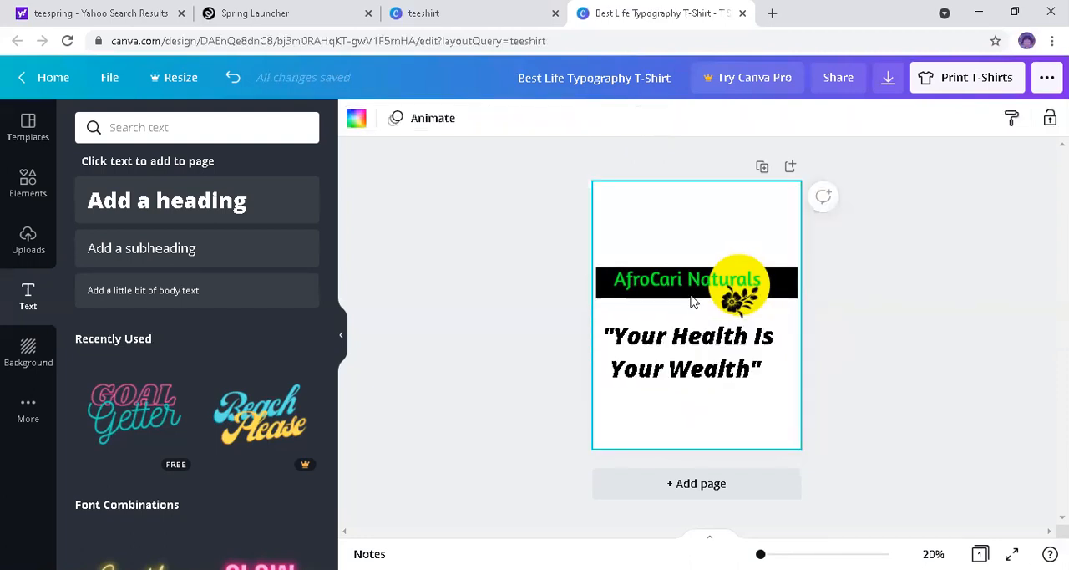
Step: Try the logo's green as the slogan's text colour, and return the text to black
click(695, 336)
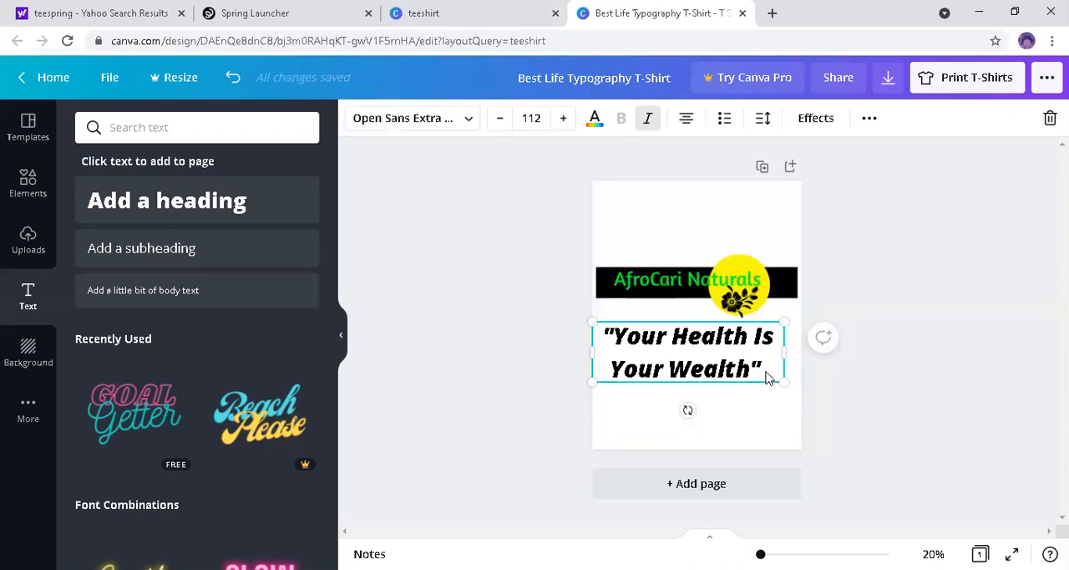
key(ctrl+a)
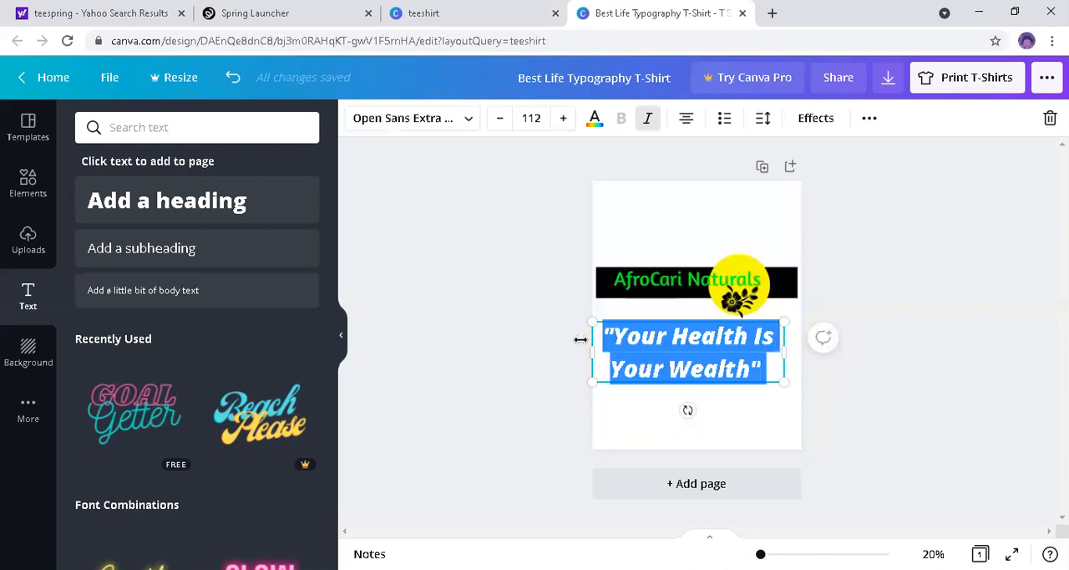
click(595, 119)
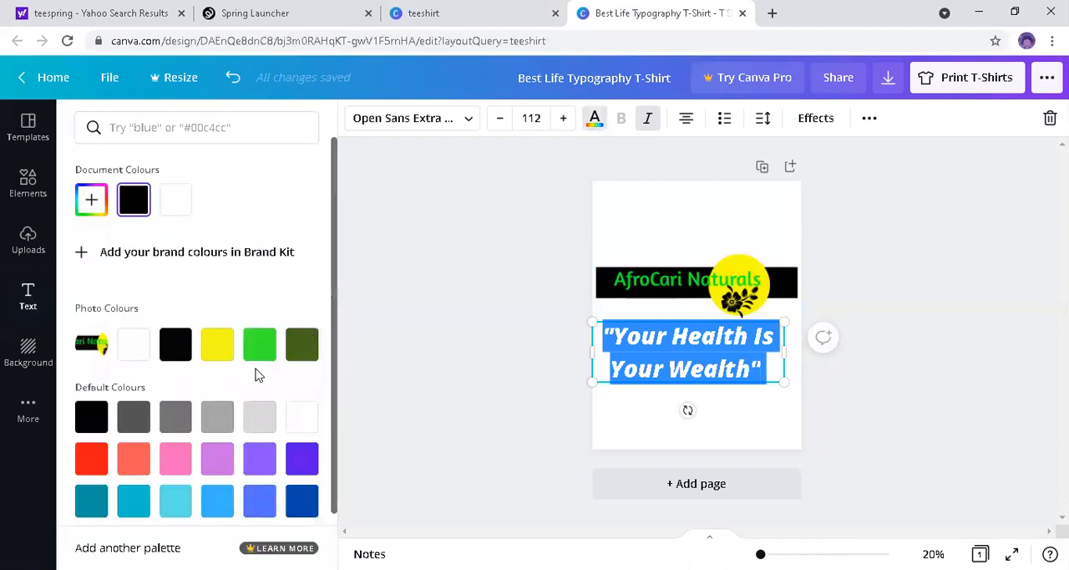
click(256, 357)
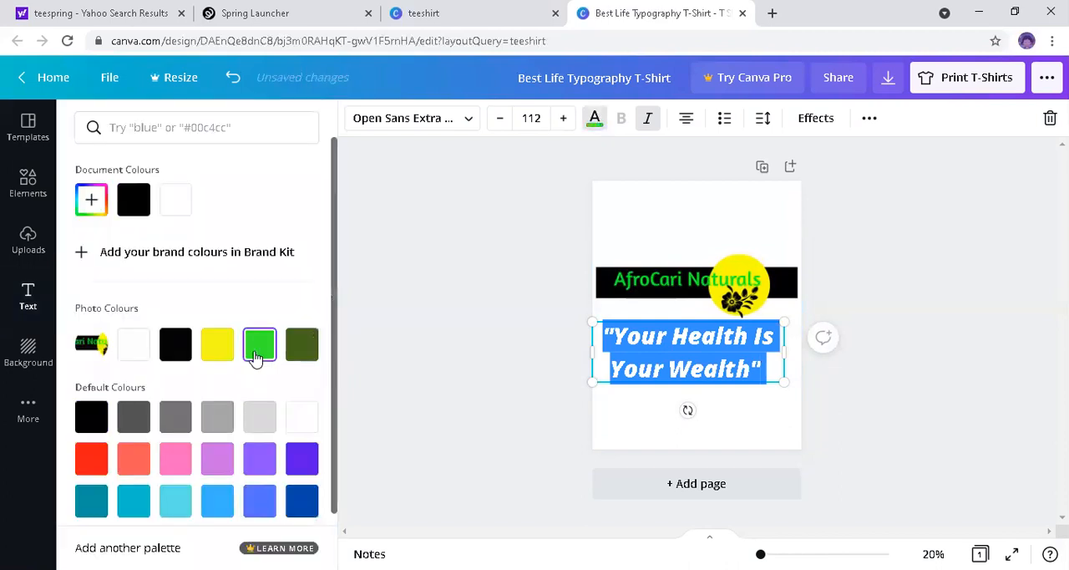
click(212, 358)
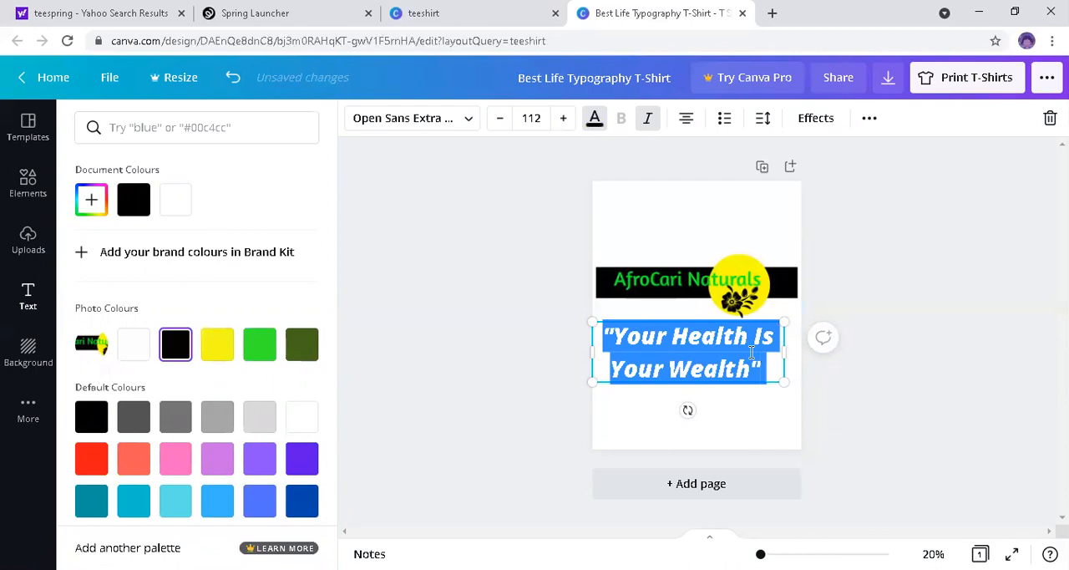
click(696, 361)
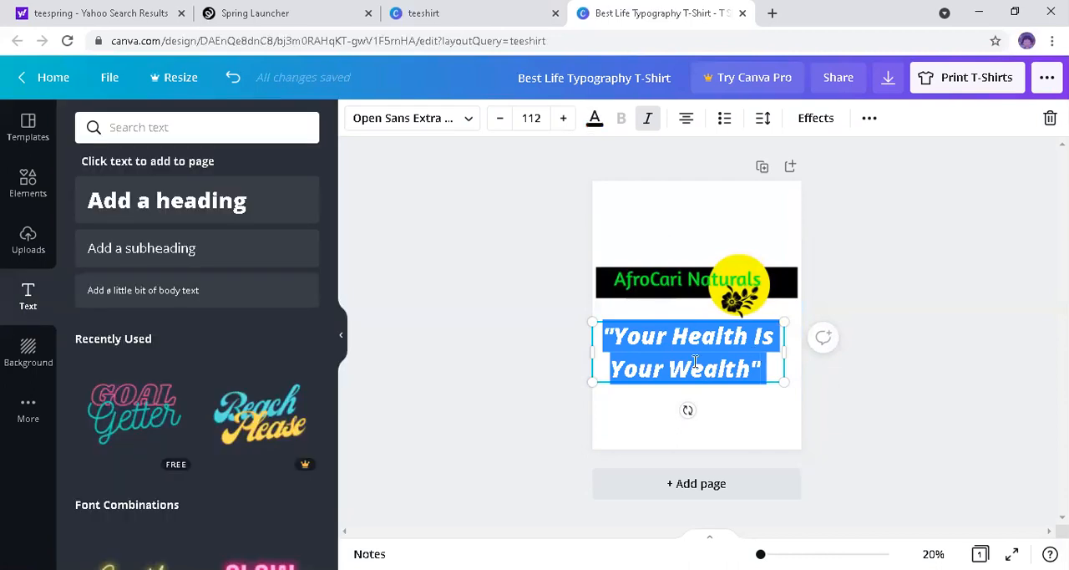
Step: Reduce the slogan's font size to 90
click(502, 118)
click(502, 119)
click(502, 118)
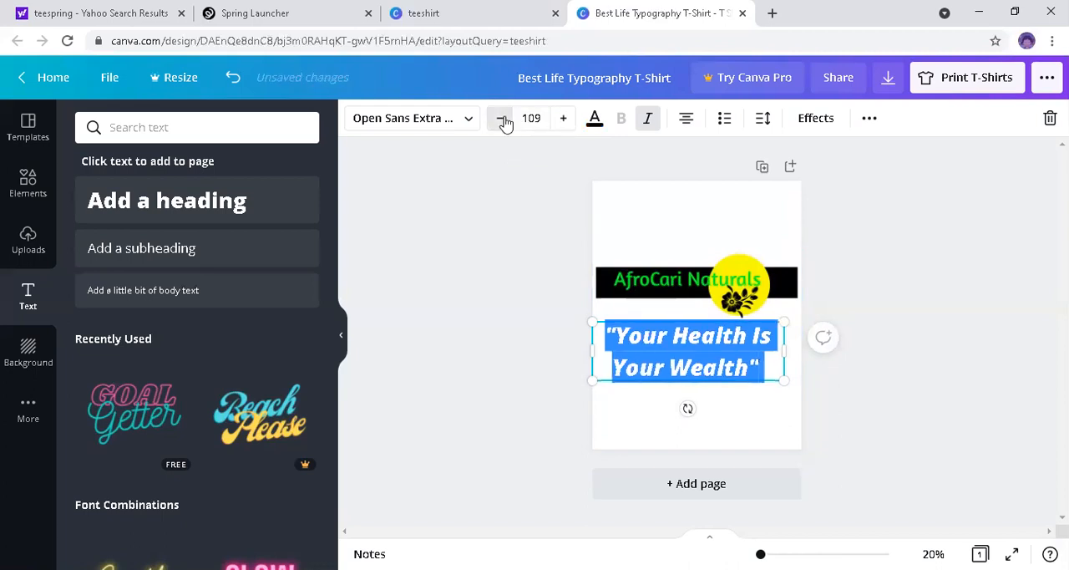
click(502, 119)
click(502, 119)
click(502, 119)
click(502, 119)
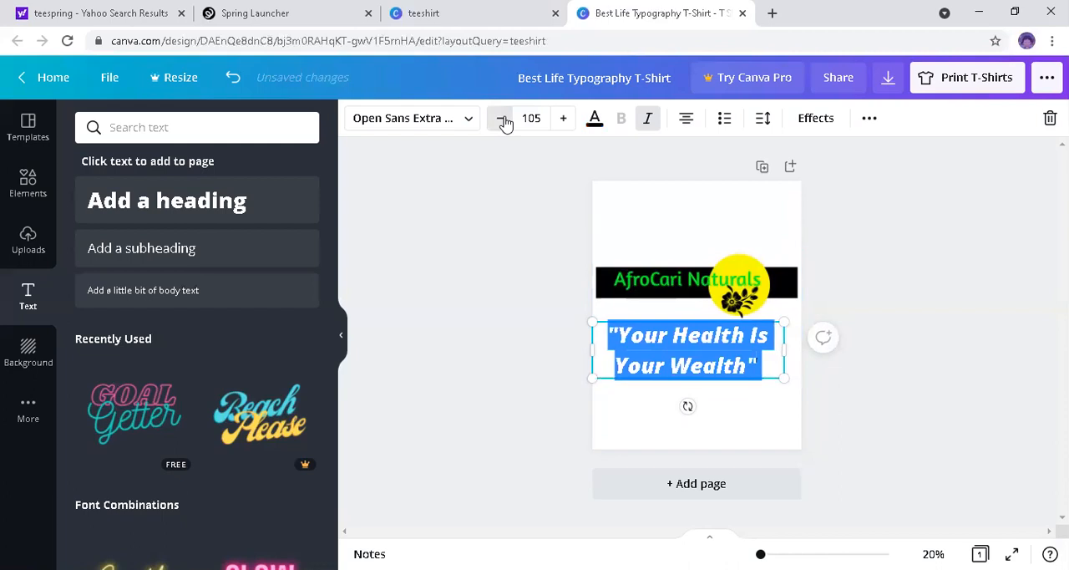
click(503, 119)
click(504, 119)
click(504, 119)
click(504, 119)
click(503, 119)
click(504, 118)
click(504, 119)
click(503, 119)
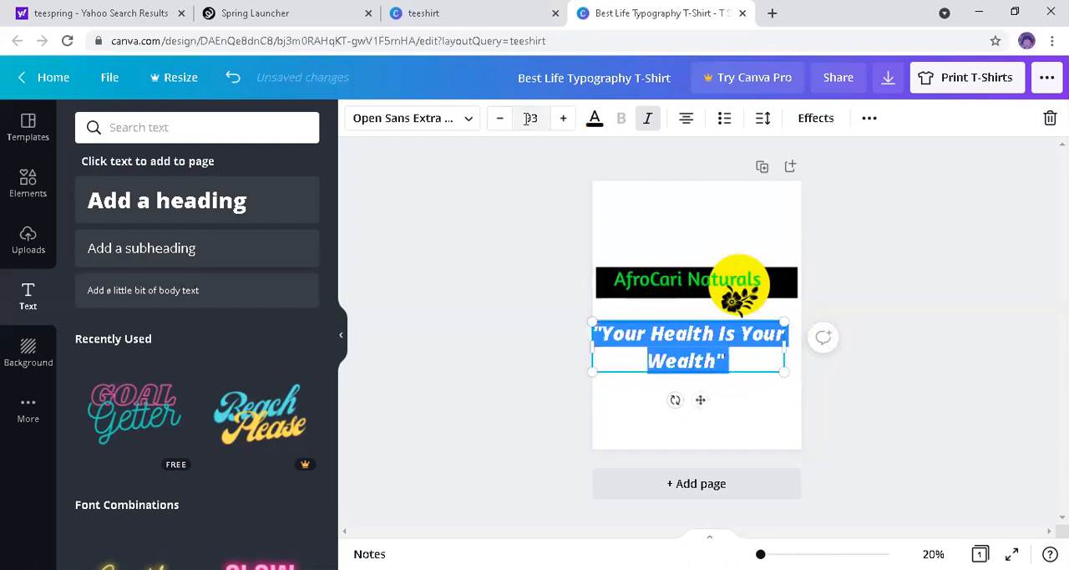
click(553, 123)
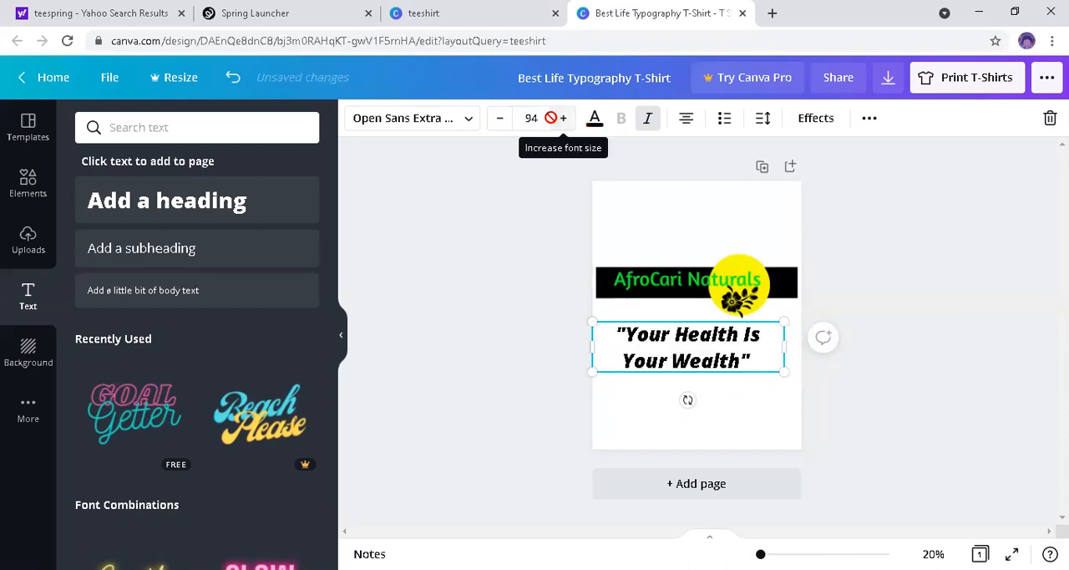
click(553, 124)
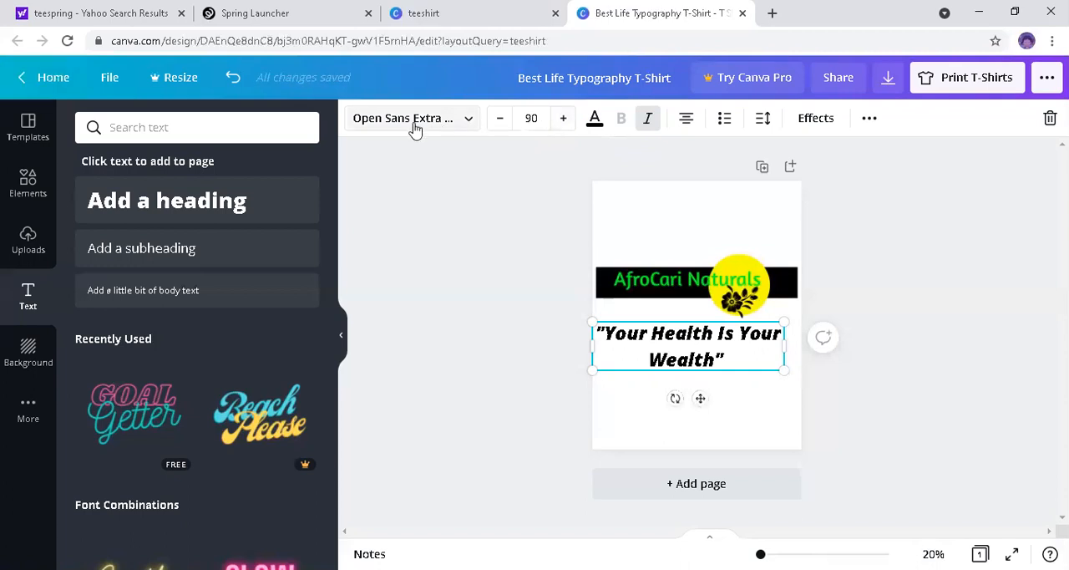
Step: Change the slogan's font to Shrikhand
click(468, 125)
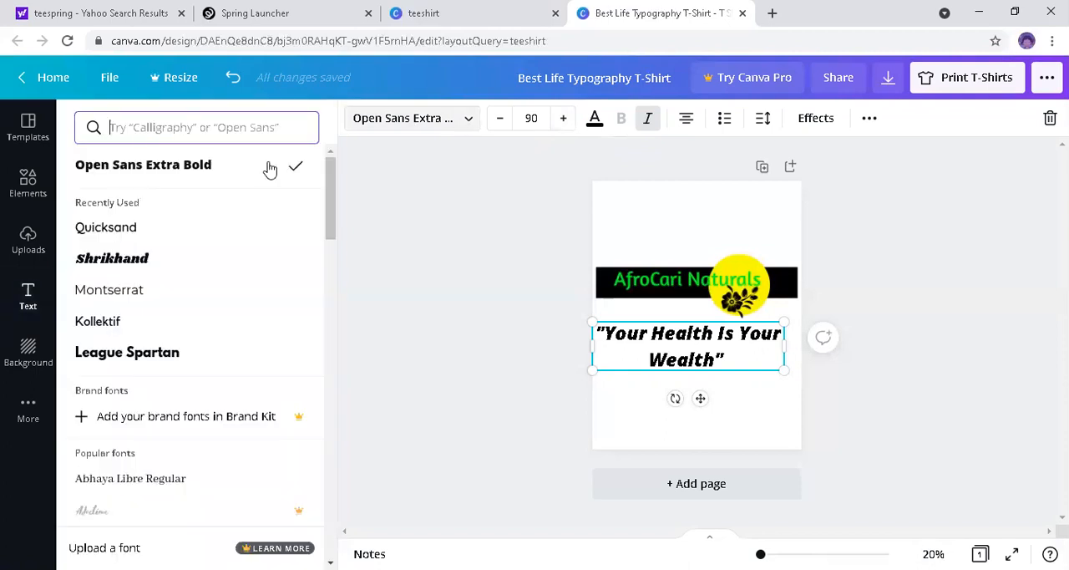
click(107, 270)
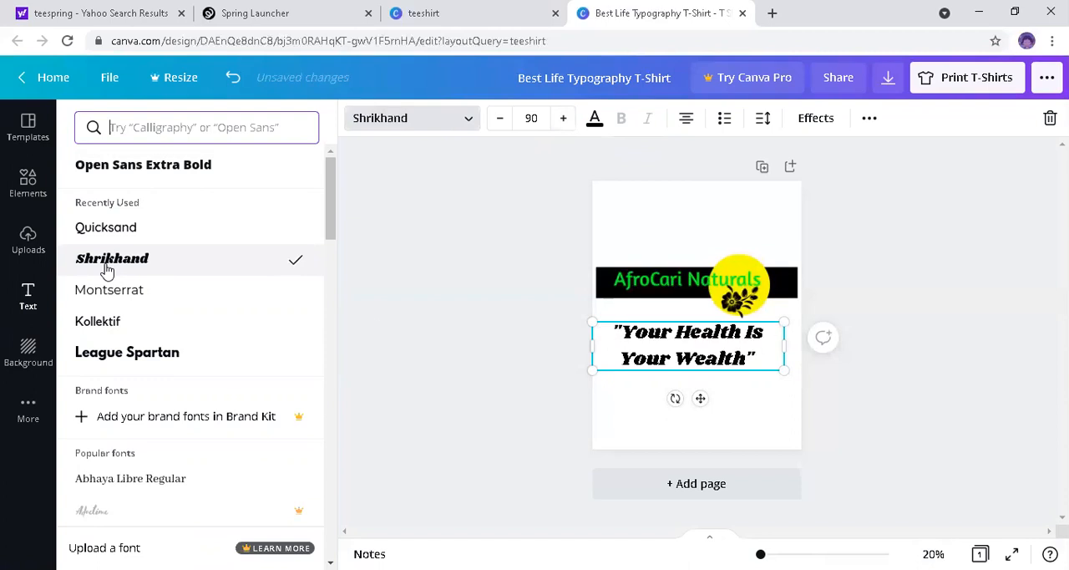
click(855, 397)
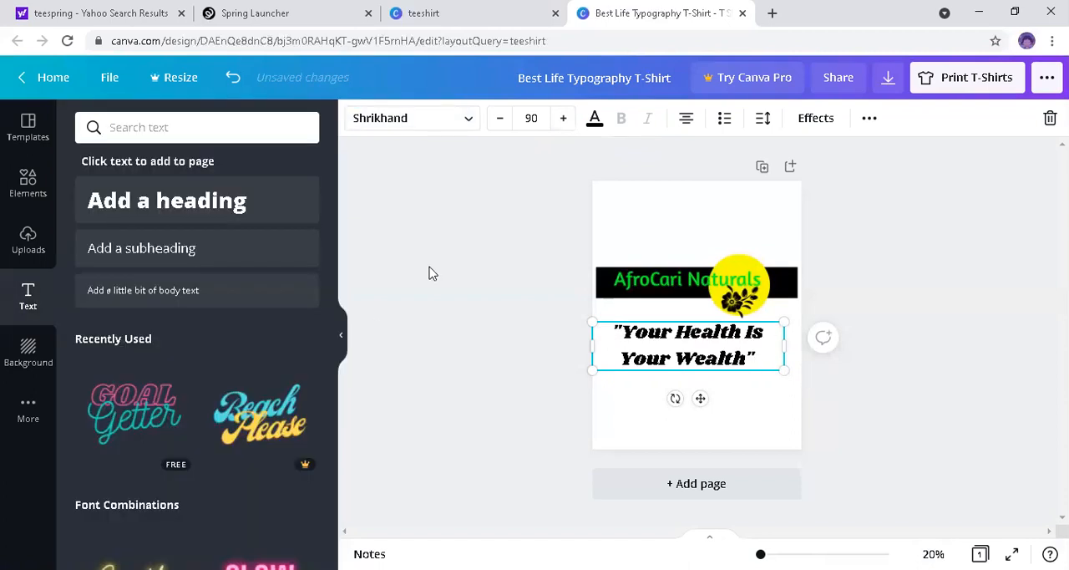
Step: Move the slogan up closer to the logo and centre it horizontally on the page
click(637, 298)
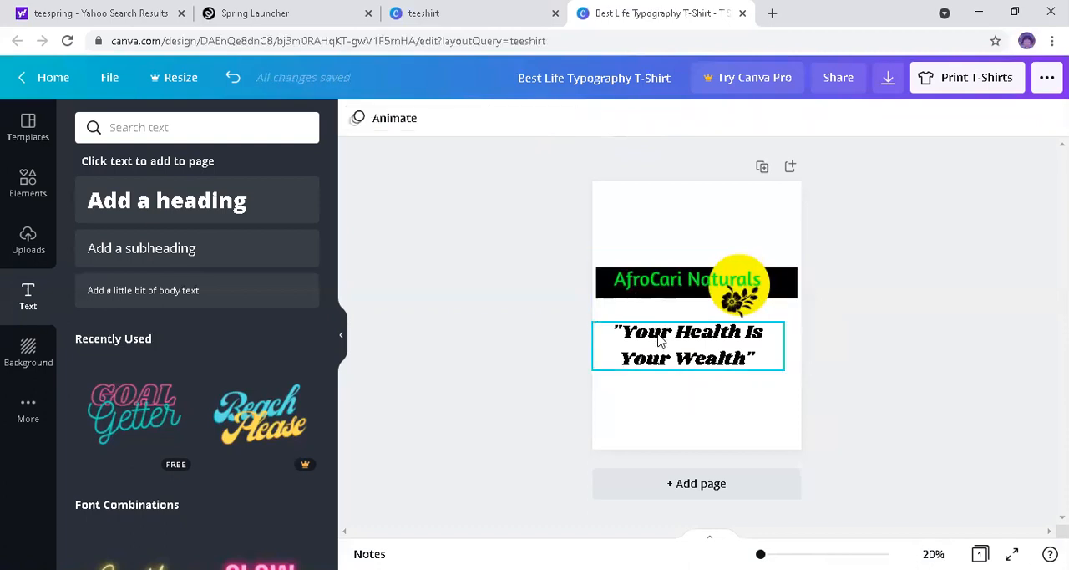
click(685, 343)
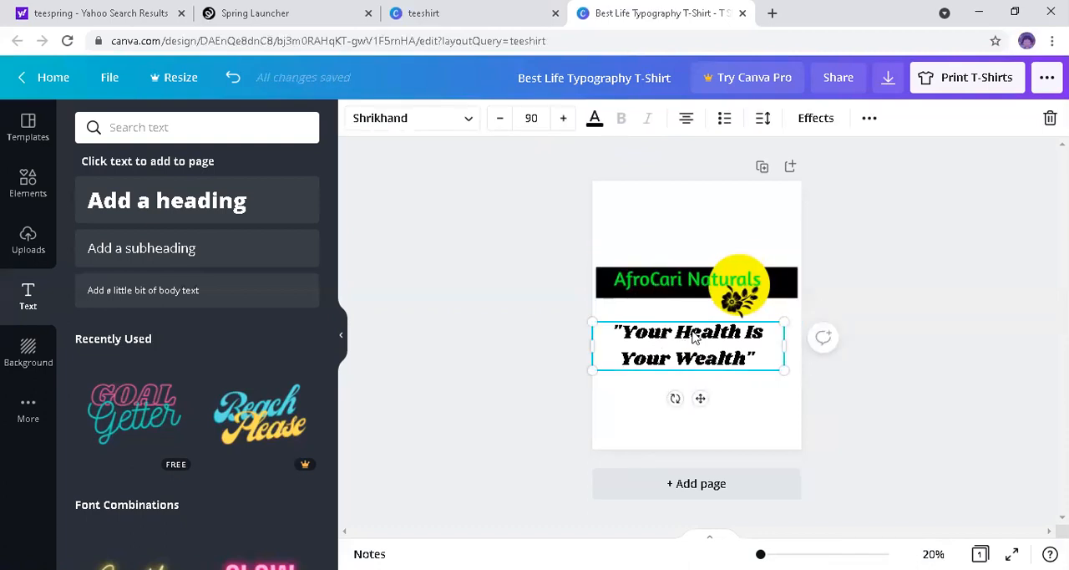
drag(693, 332, 696, 327)
click(835, 336)
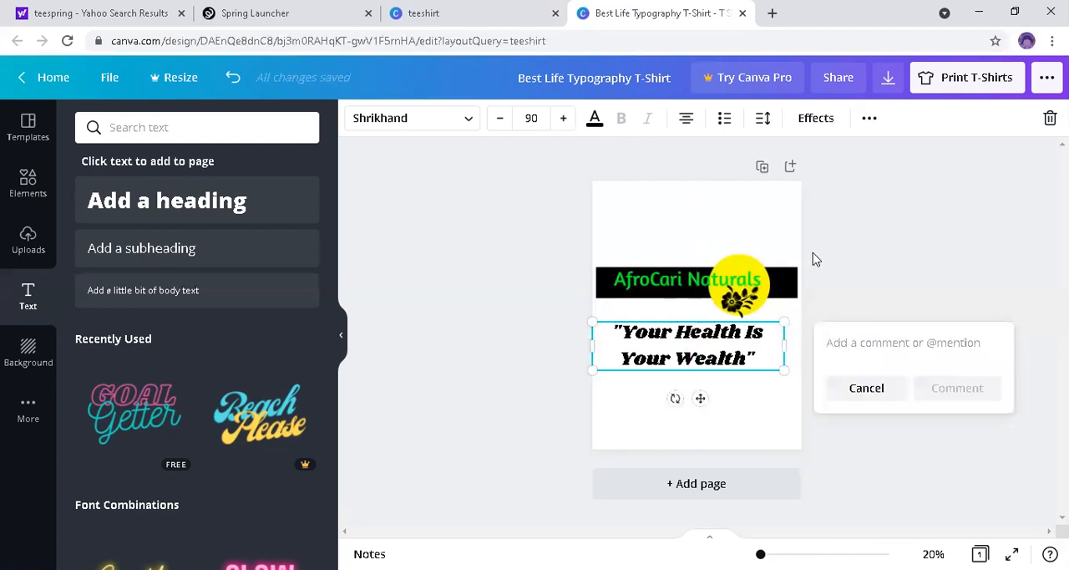
click(719, 351)
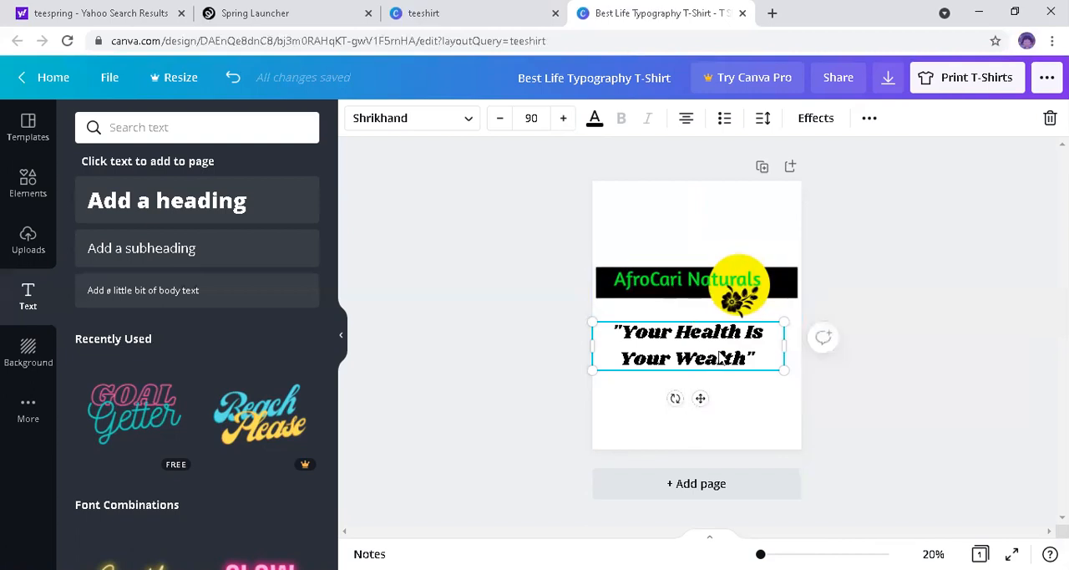
drag(723, 357, 732, 350)
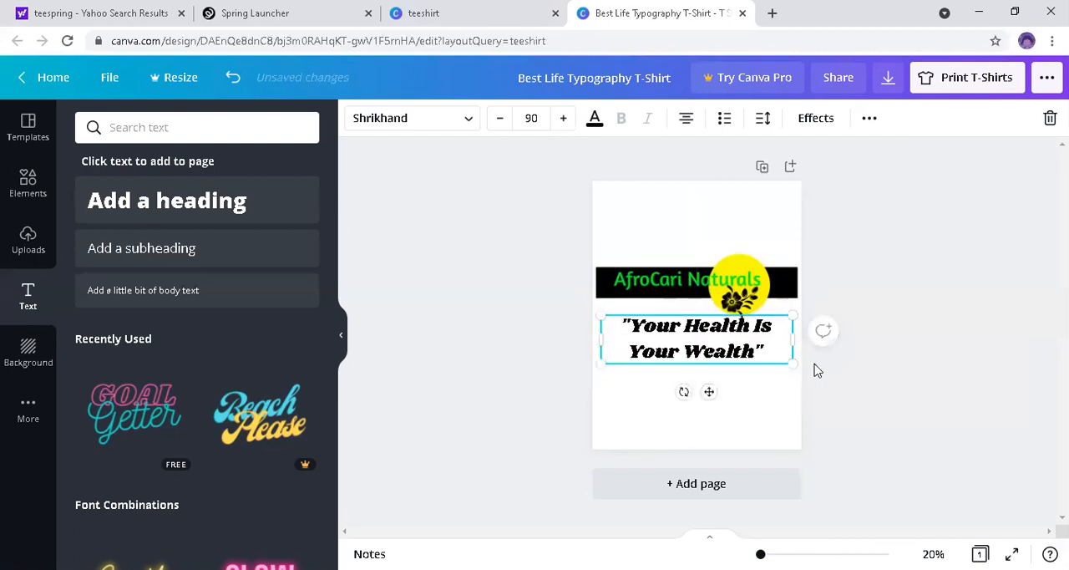
click(541, 376)
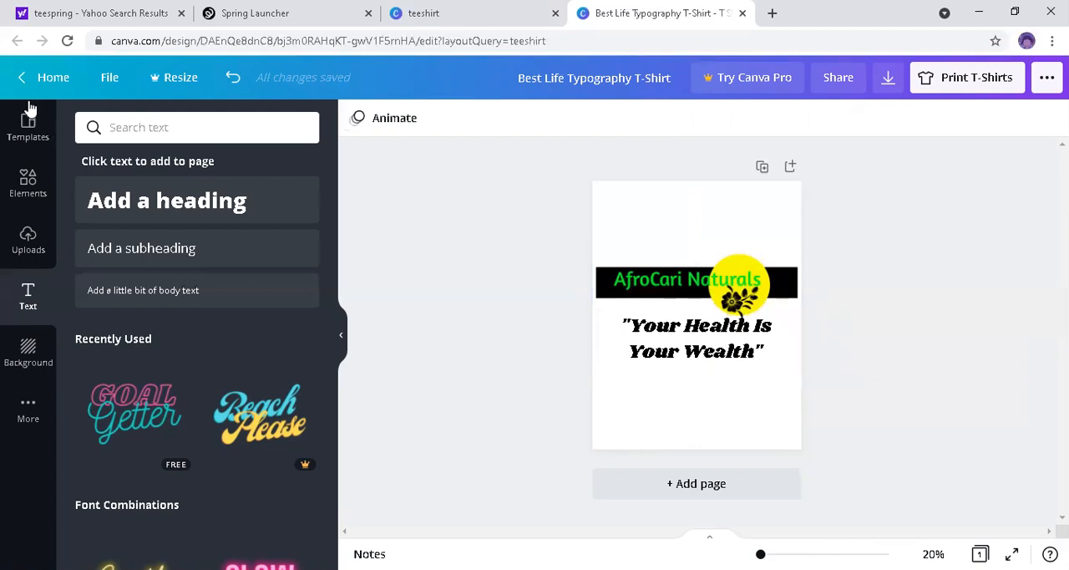
Step: Browse the full Lines & Shapes collection of elements for shapes that could be added to the design
click(29, 193)
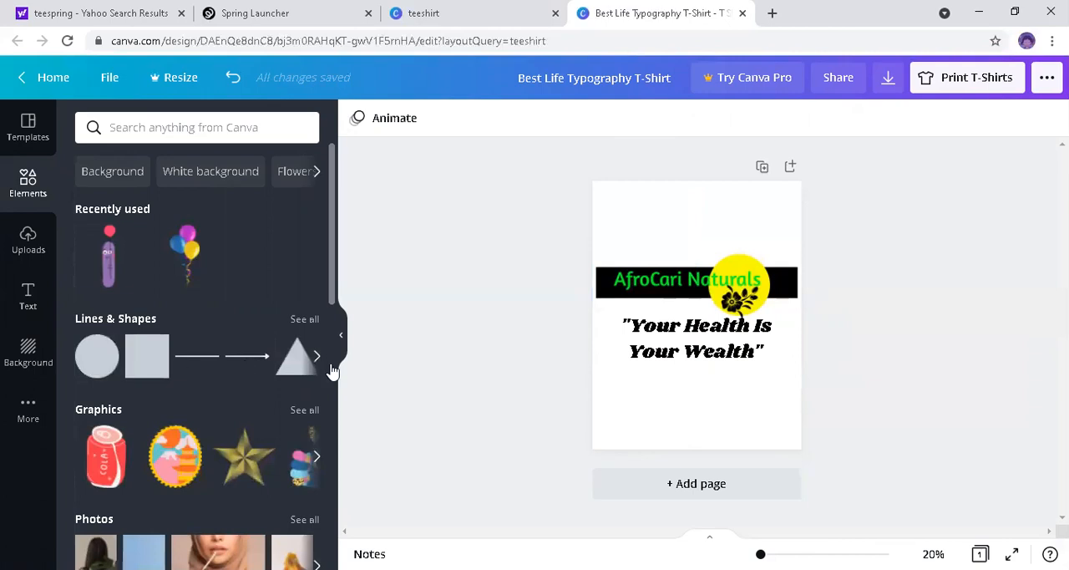
click(305, 319)
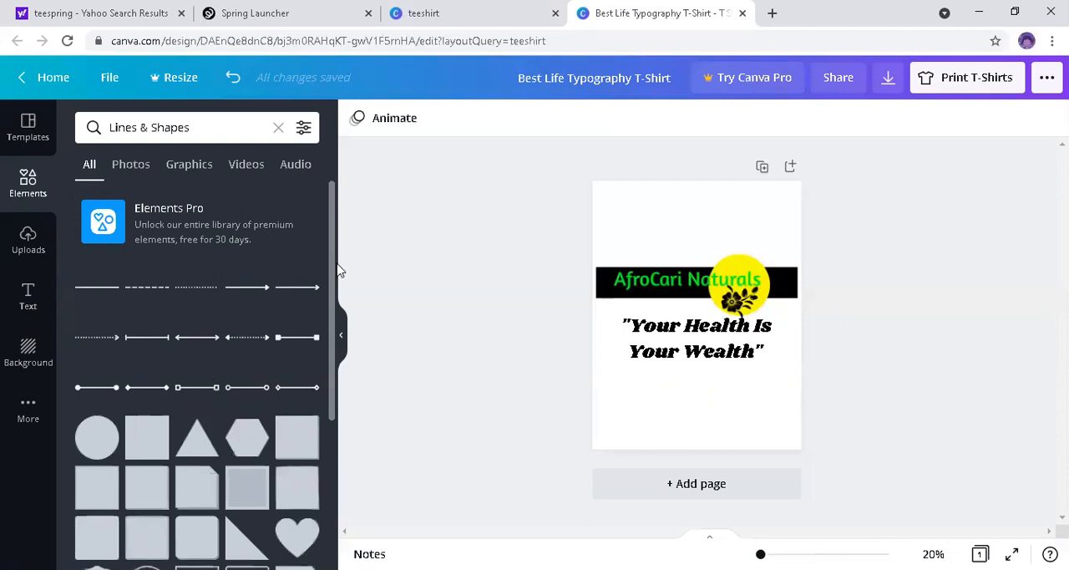
scroll(332, 288, down, 1)
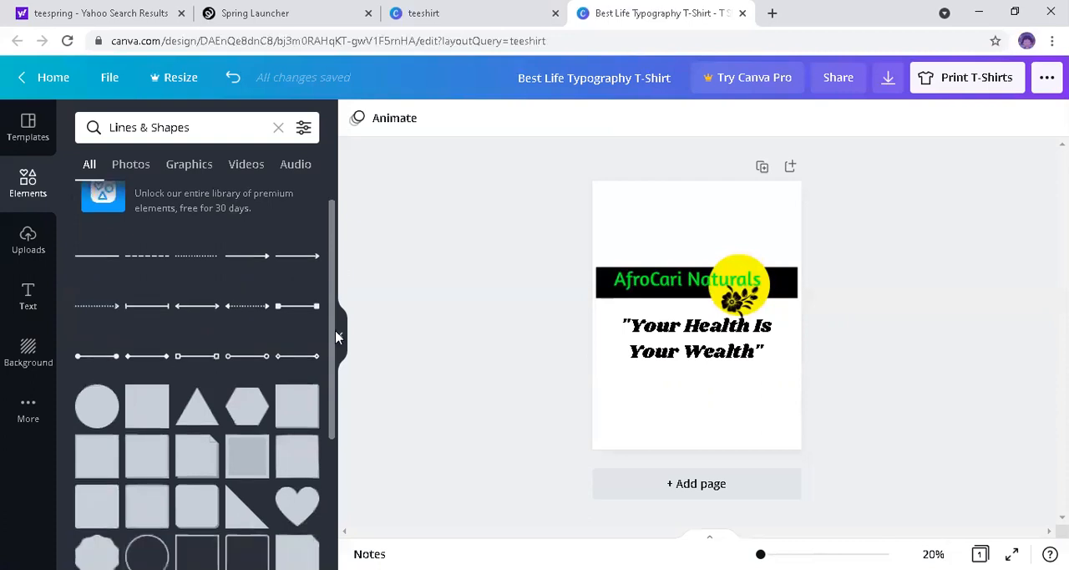
scroll(334, 417, down, 1)
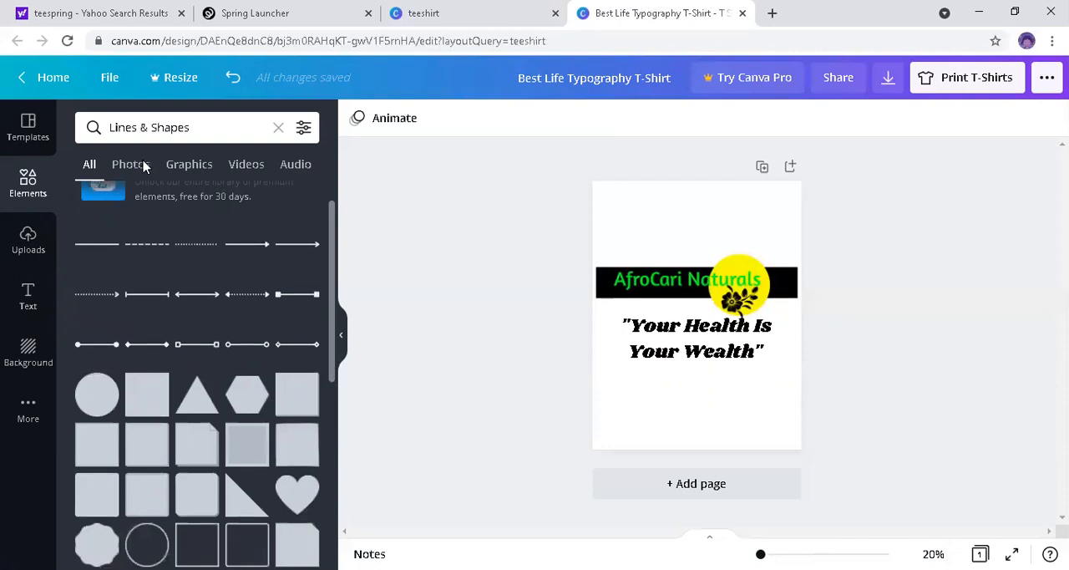
scroll(148, 346, down, 3)
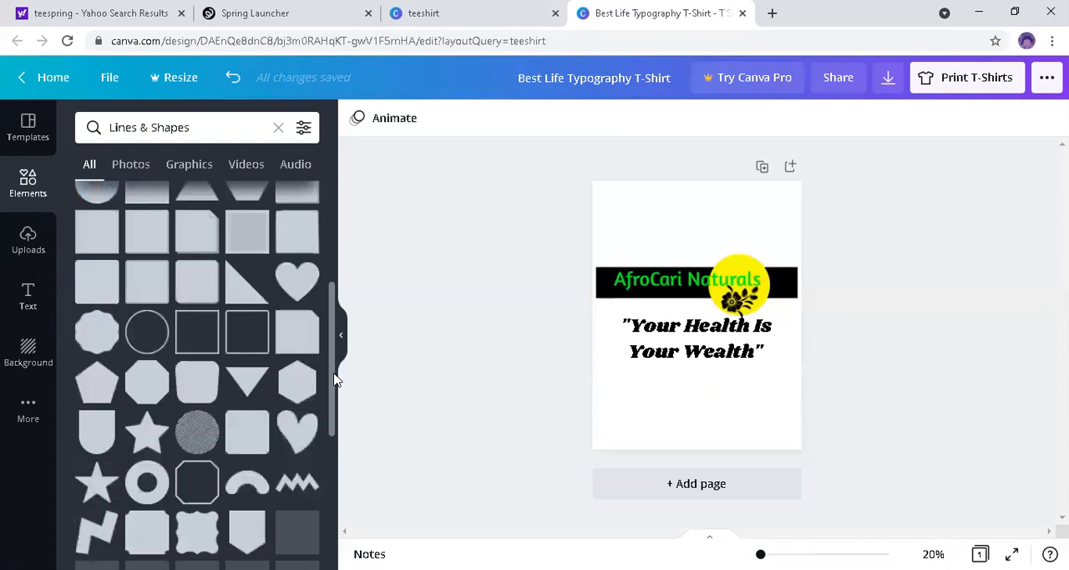
drag(331, 374, 337, 547)
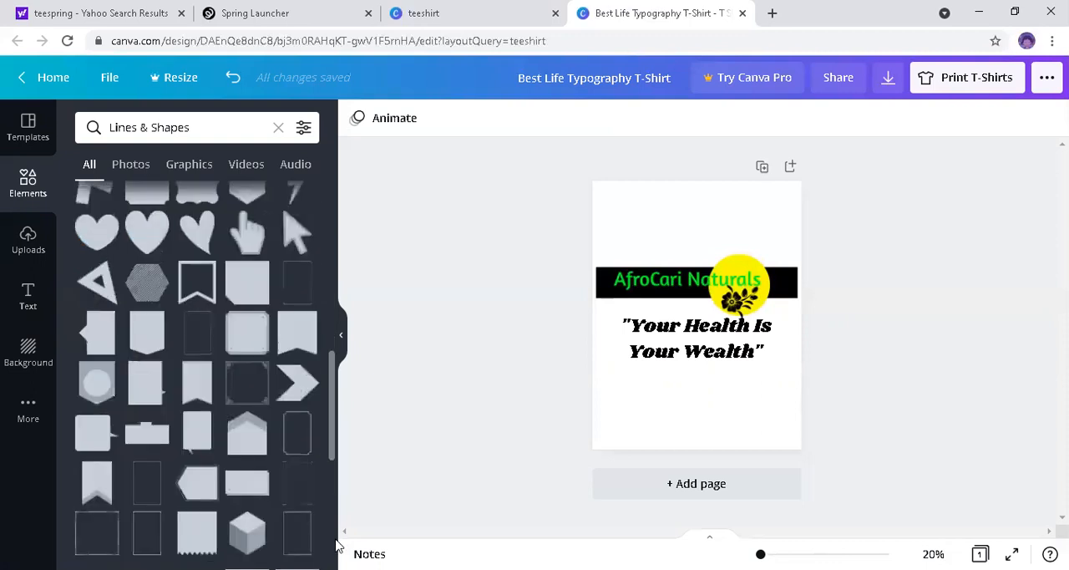
scroll(331, 365, down, 3)
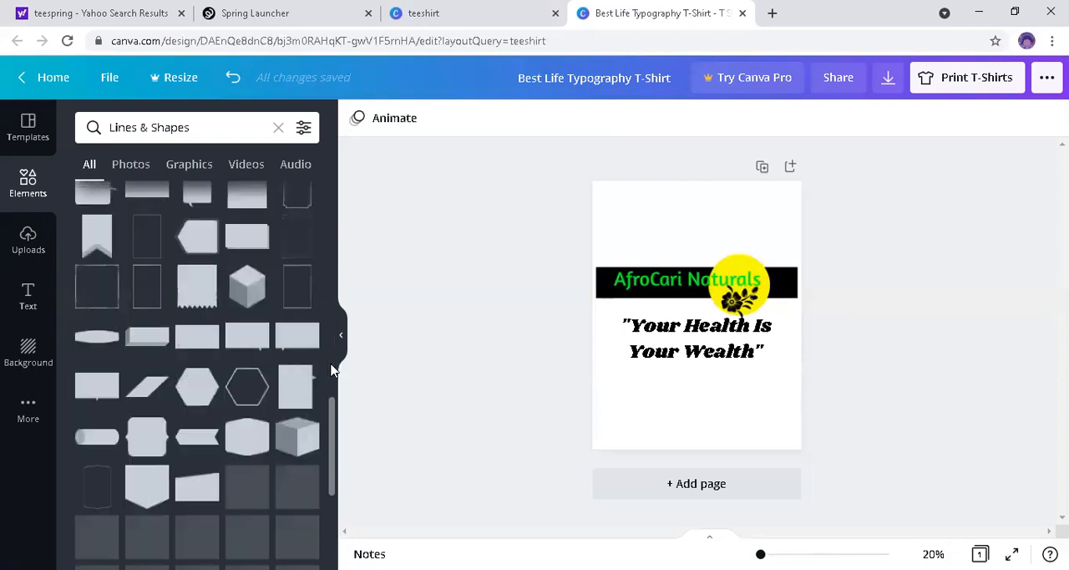
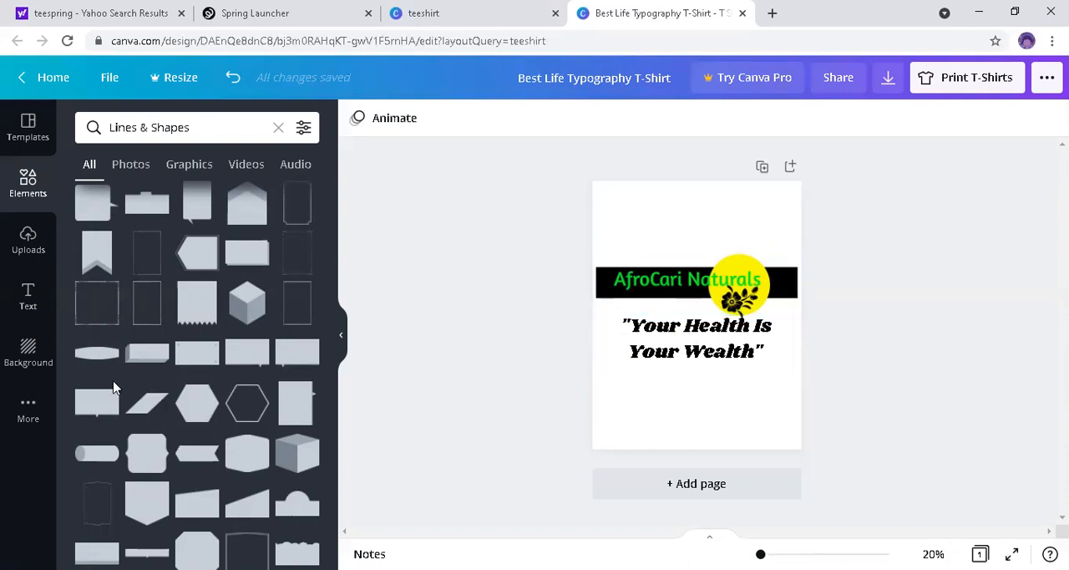
Step: Apply the cloudy sky photo as the page background and shift the slogan slightly to the right
click(28, 353)
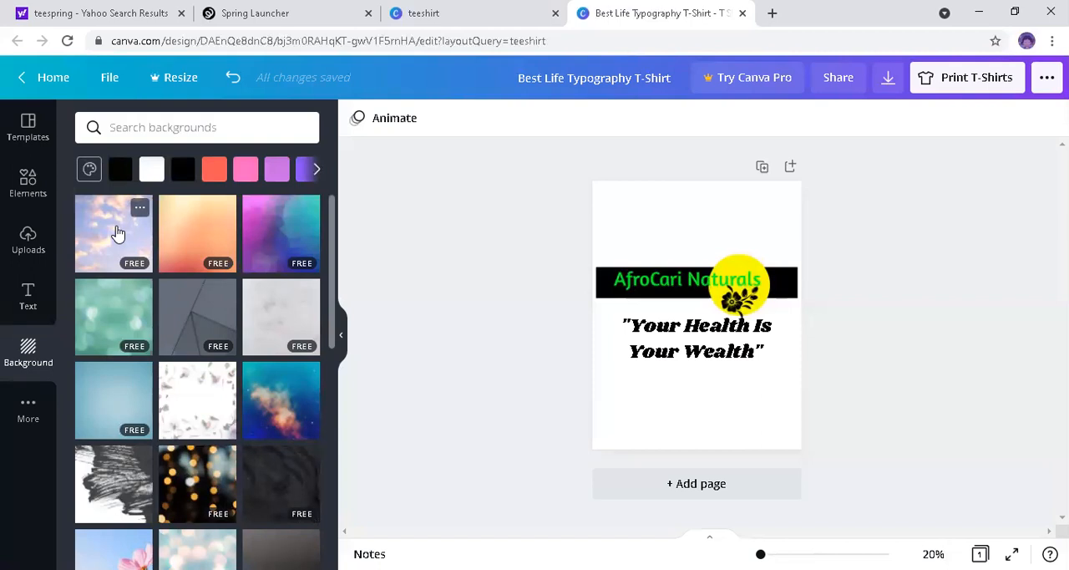
click(118, 233)
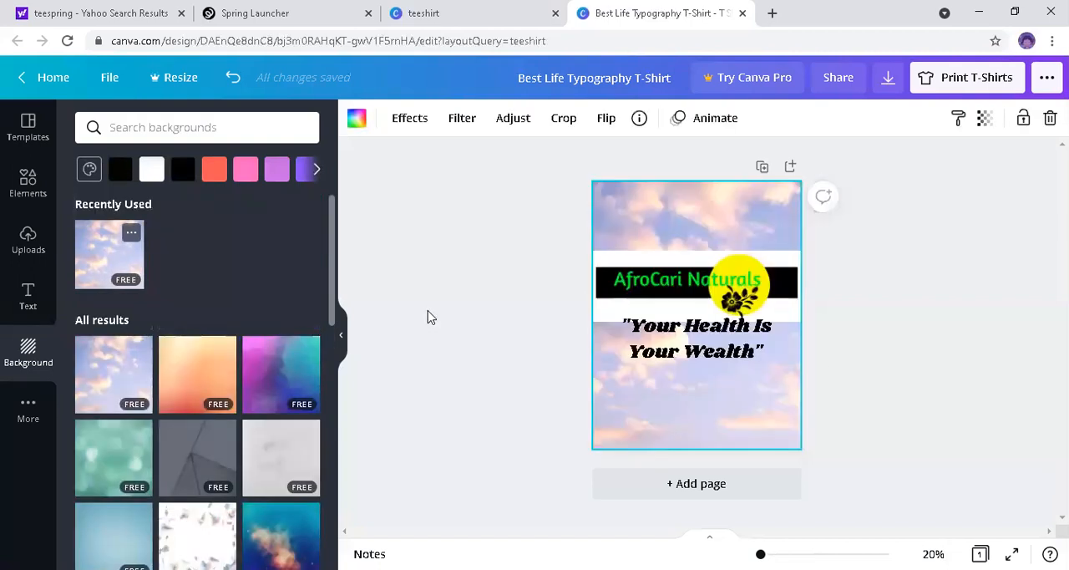
click(685, 333)
mouse_move(698, 337)
mouse_down()
mouse_move(676, 330)
mouse_move(696, 325)
mouse_up()
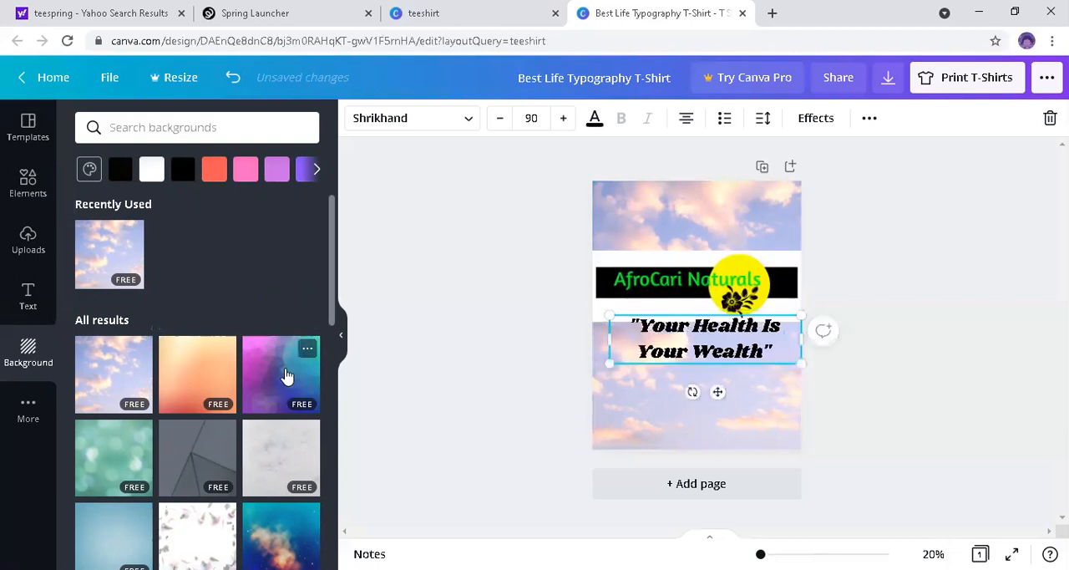
Step: Browse the collection of background images for one that suits the T-shirt design
scroll(332, 322, down, 1)
scroll(333, 338, down, 3)
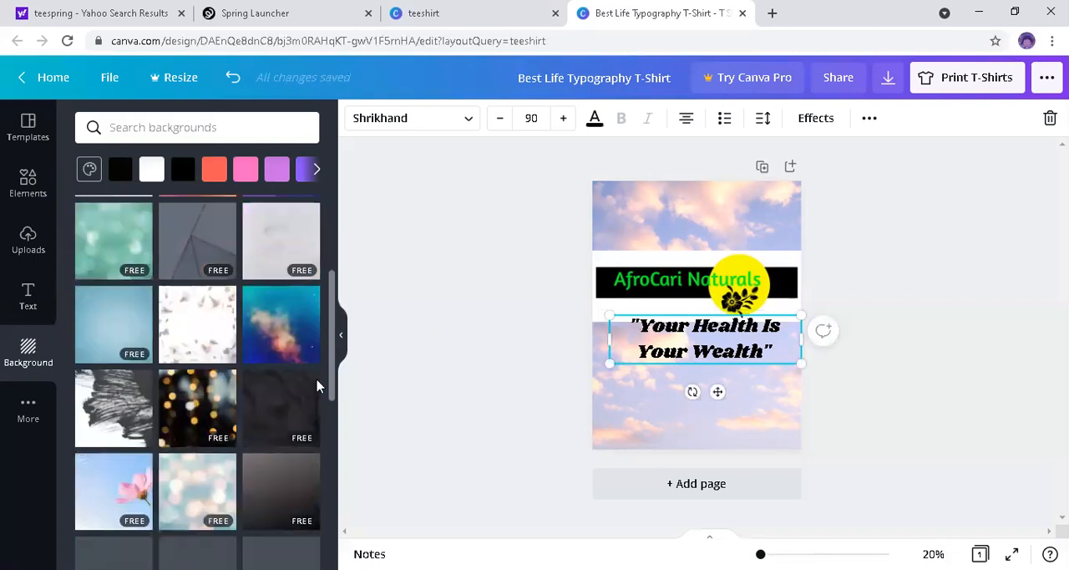
scroll(317, 381, down, 1)
scroll(322, 401, down, 2)
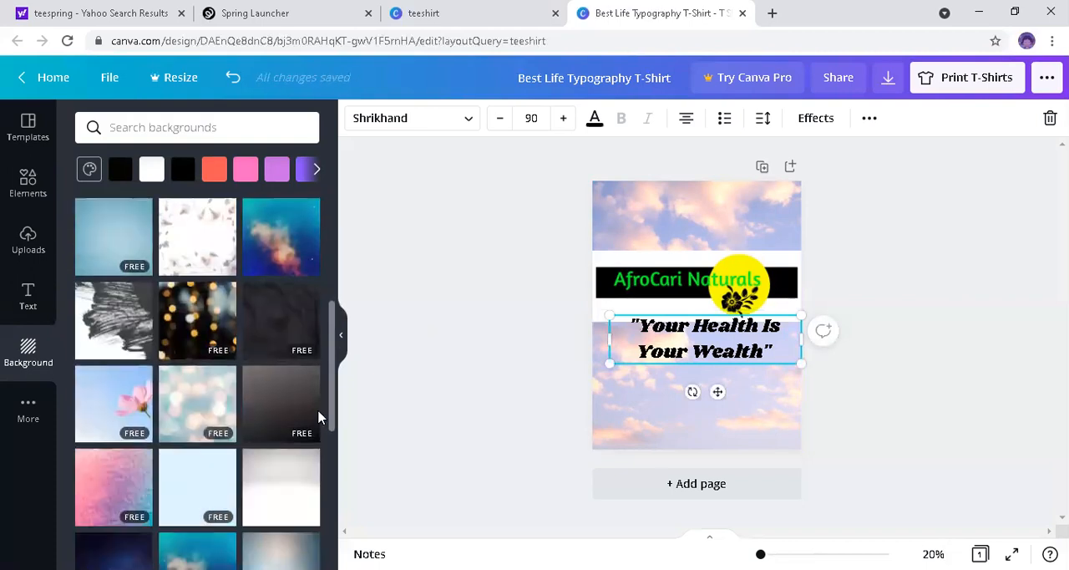
scroll(329, 434, down, 2)
scroll(328, 482, down, 3)
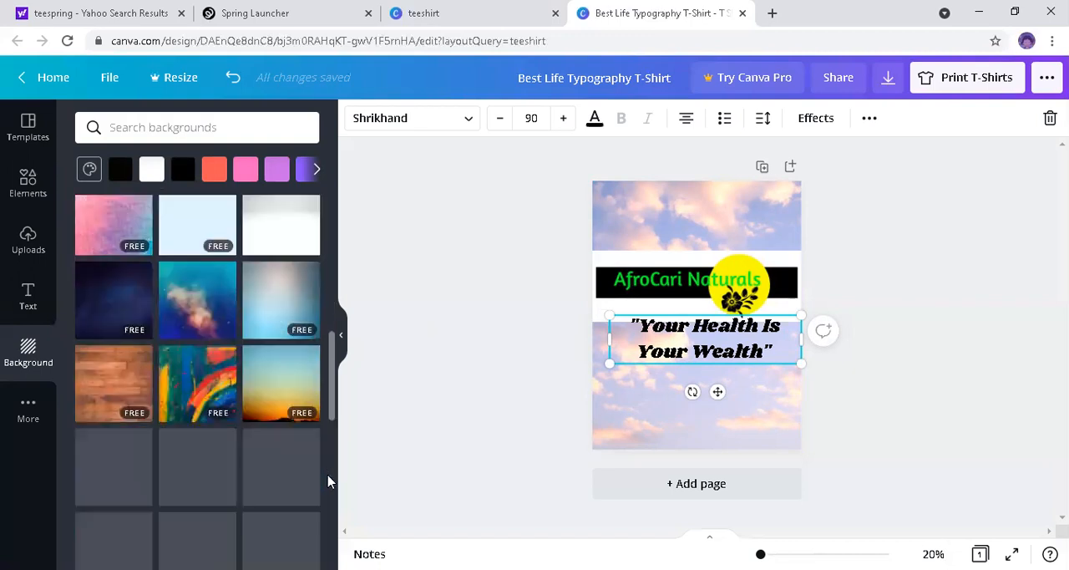
scroll(330, 500, down, 2)
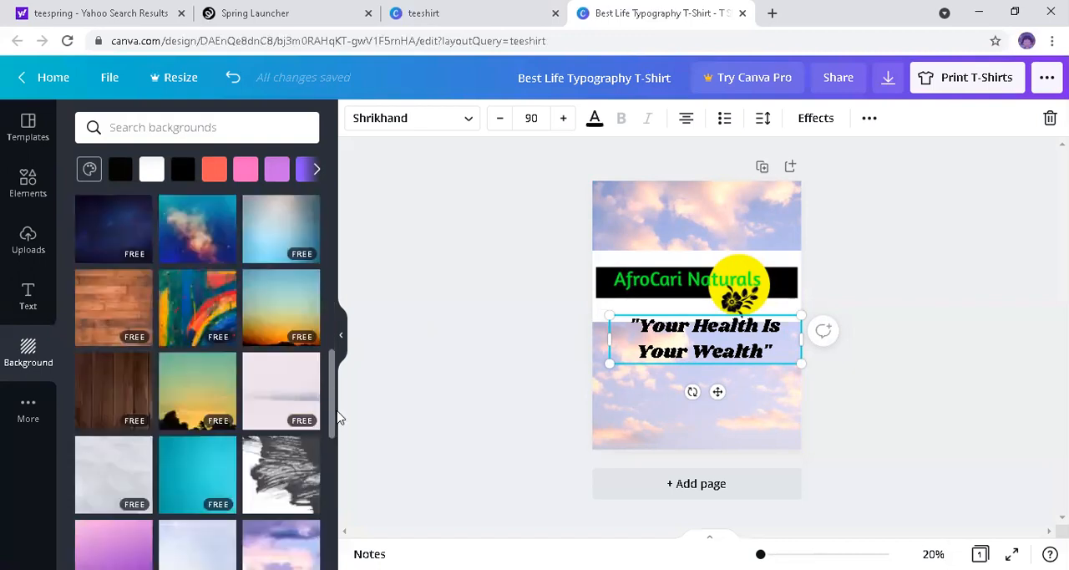
scroll(335, 437, down, 4)
scroll(334, 476, down, 2)
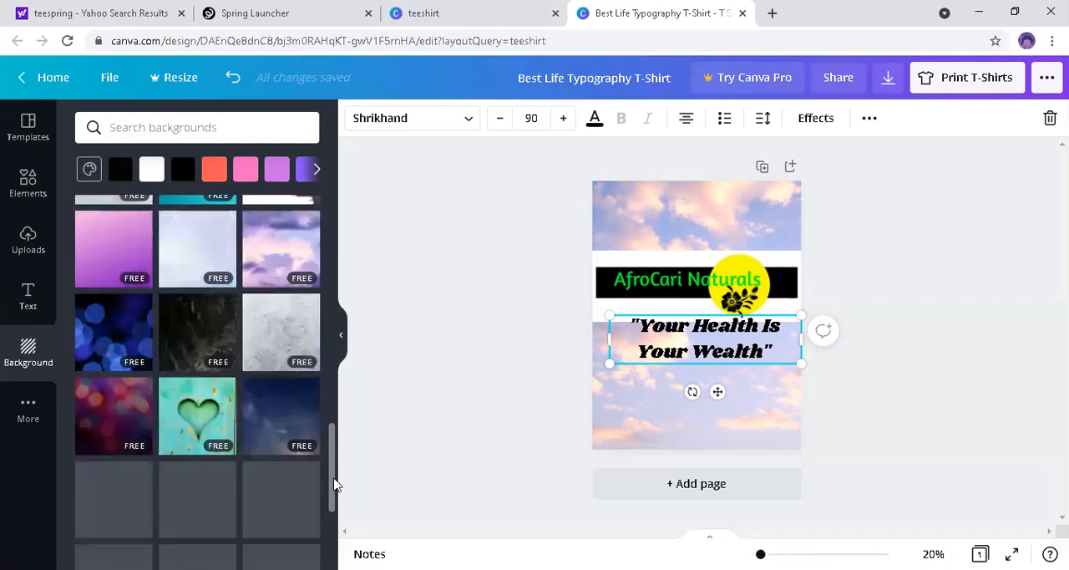
scroll(334, 485, down, 1)
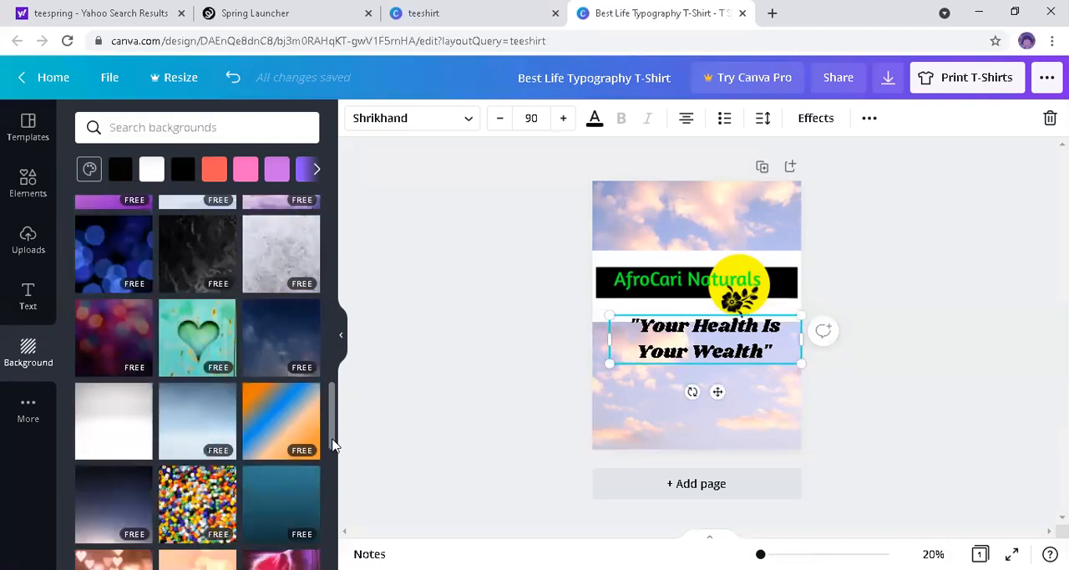
scroll(334, 485, down, 1)
drag(335, 479, 338, 218)
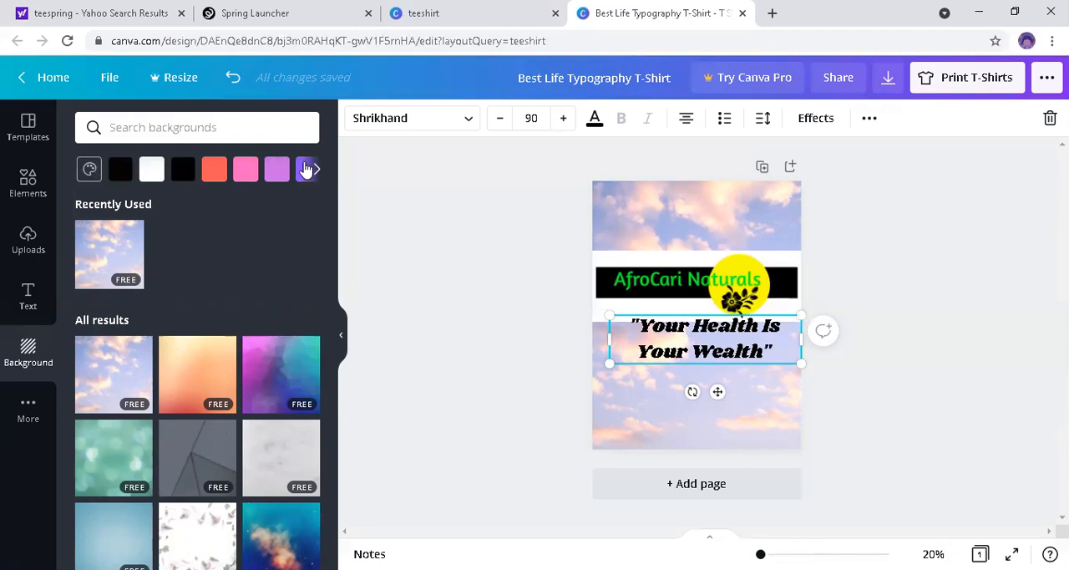
Step: Replace the sky photo with a solid green page background
click(307, 170)
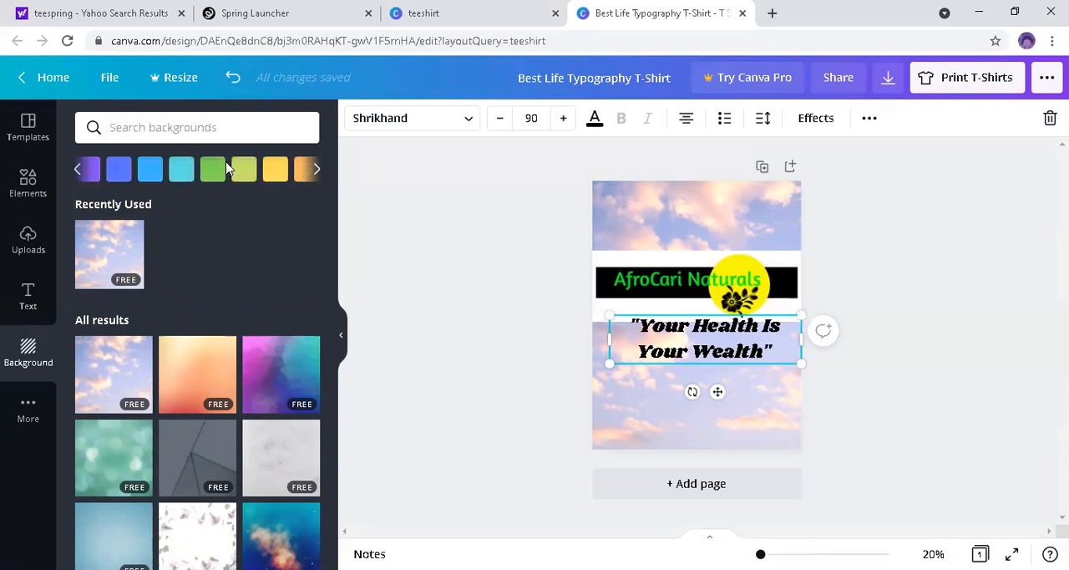
click(215, 172)
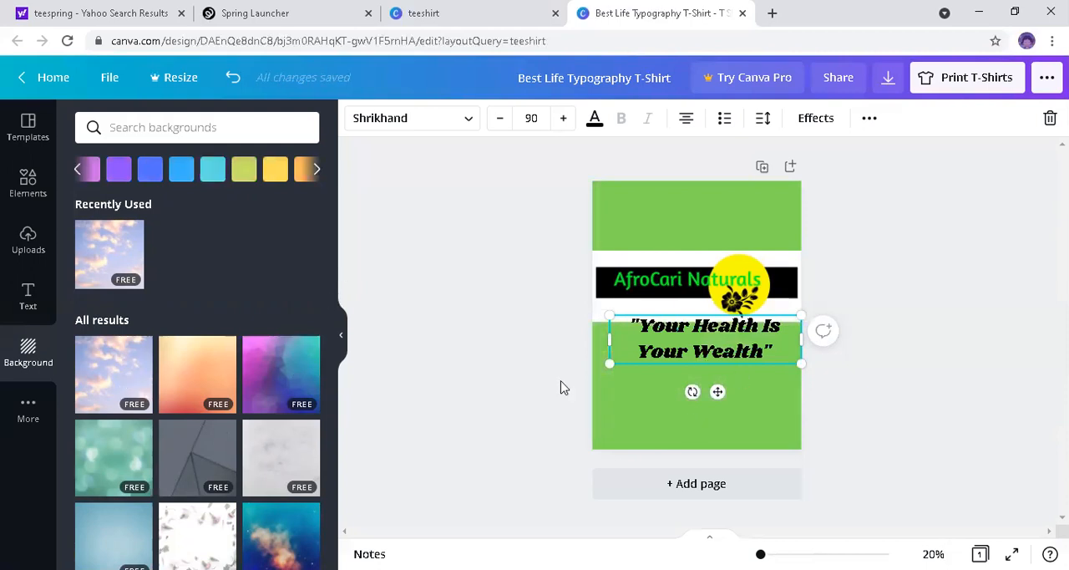
click(327, 243)
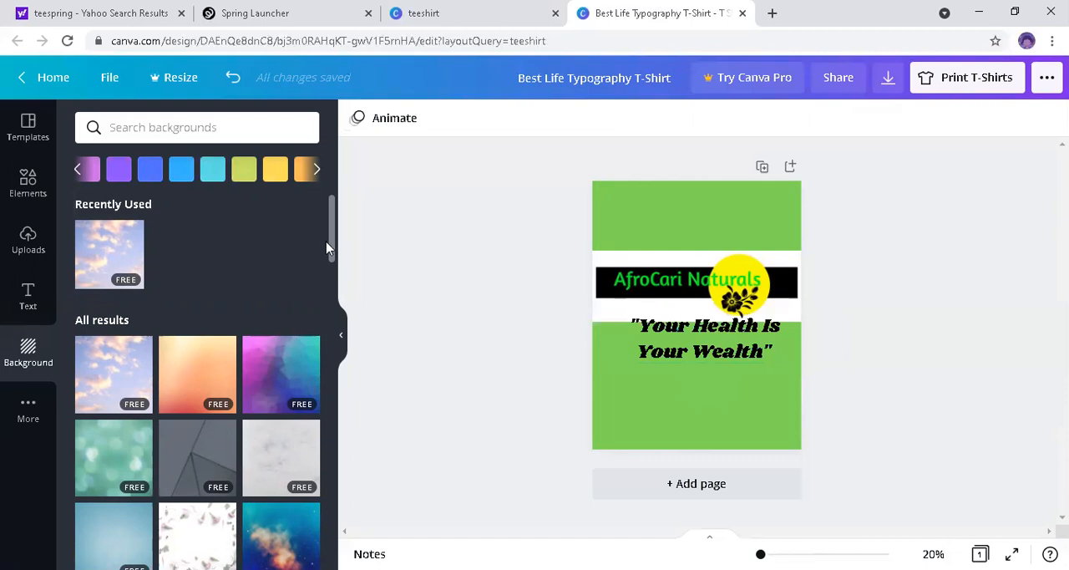
Step: Set the green fern leaves photo as the page background and move the slogan further down from the logo
scroll(331, 303, down, 3)
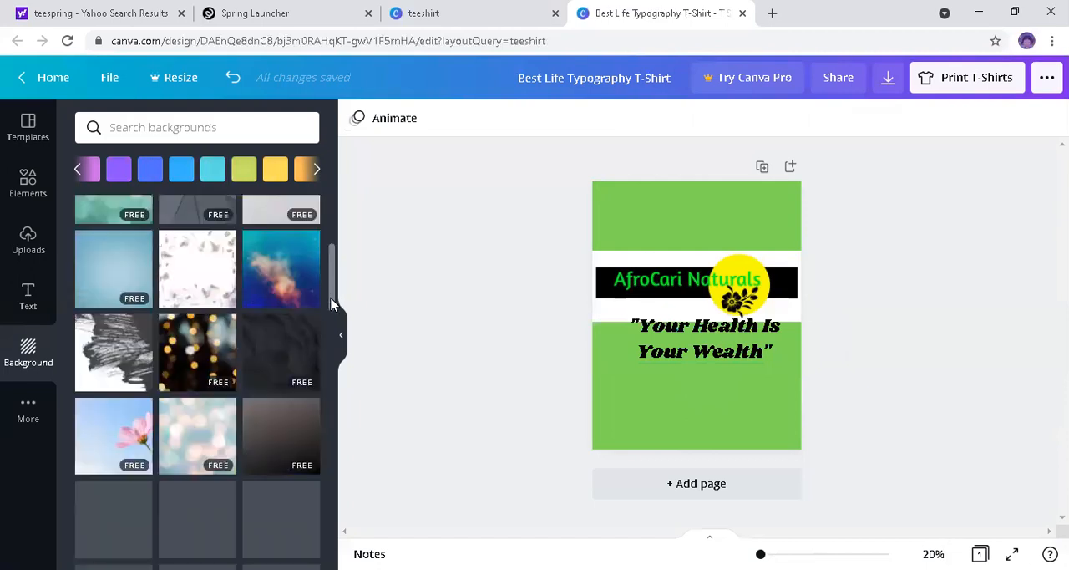
scroll(331, 305, down, 1)
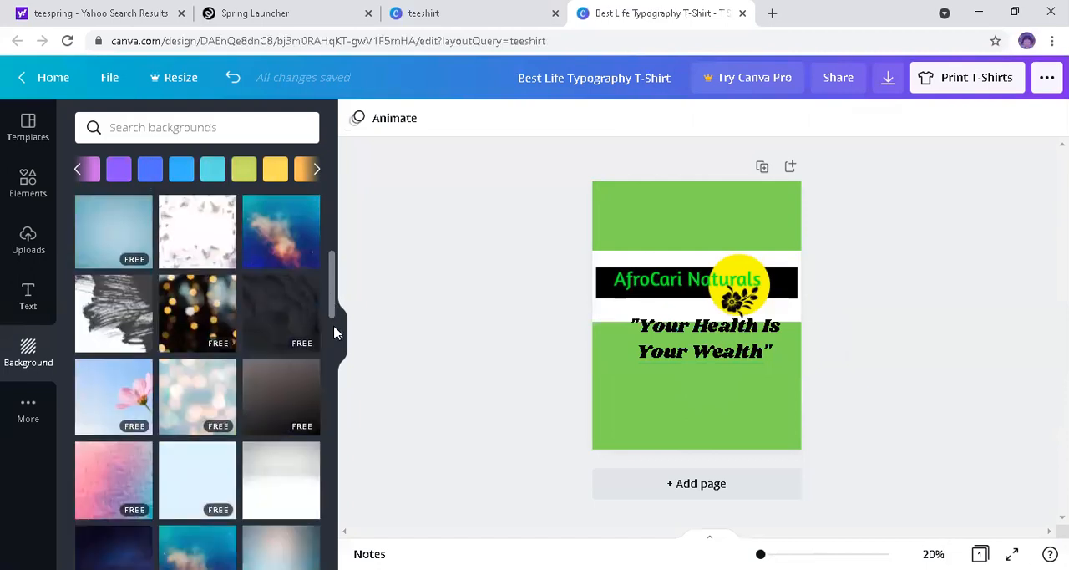
scroll(239, 357, down, 3)
scroll(214, 334, down, 1)
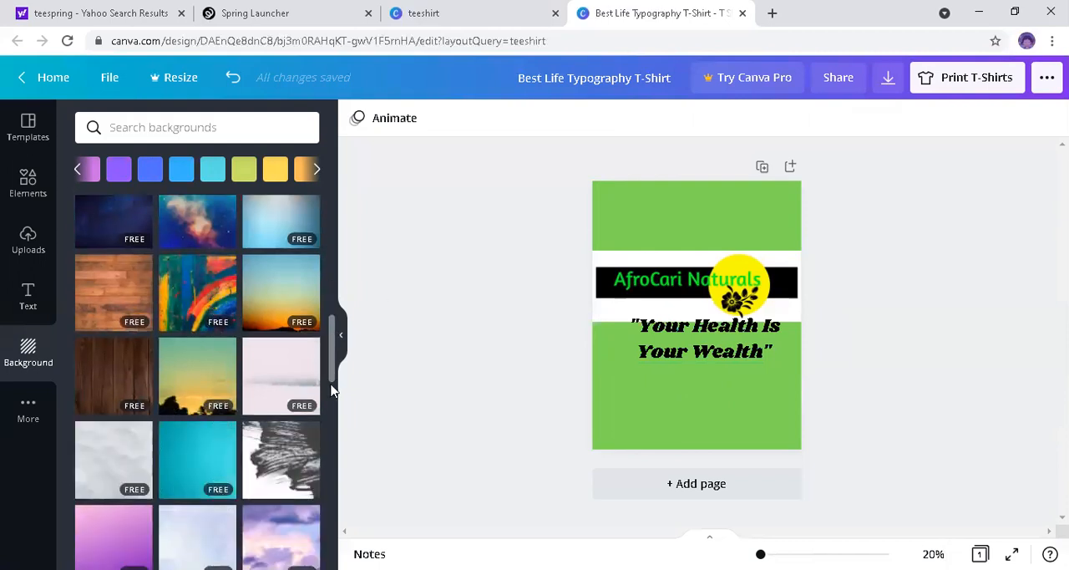
scroll(332, 420, down, 10)
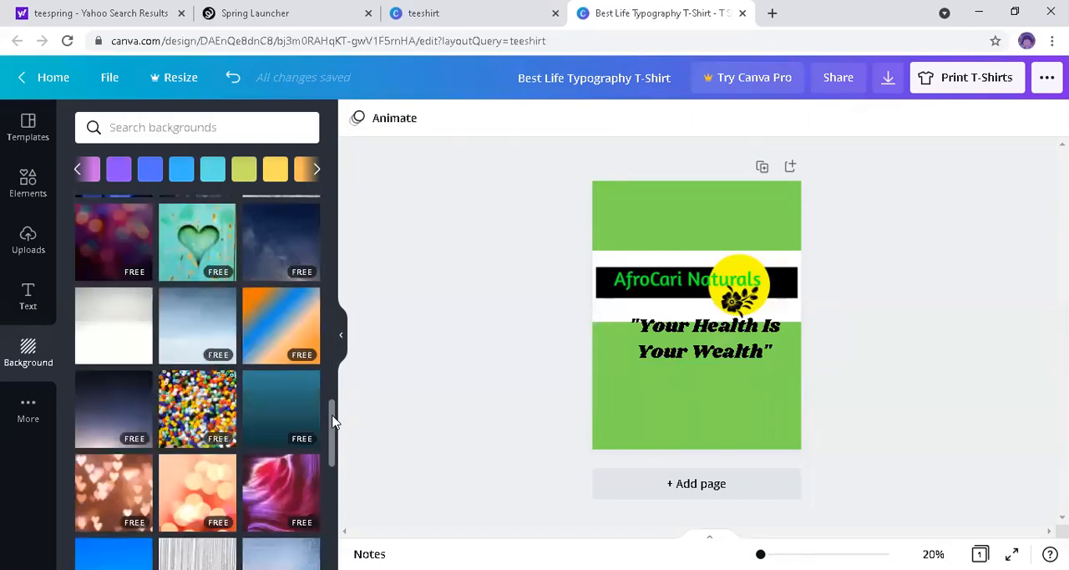
scroll(326, 496, down, 5)
scroll(325, 529, down, 5)
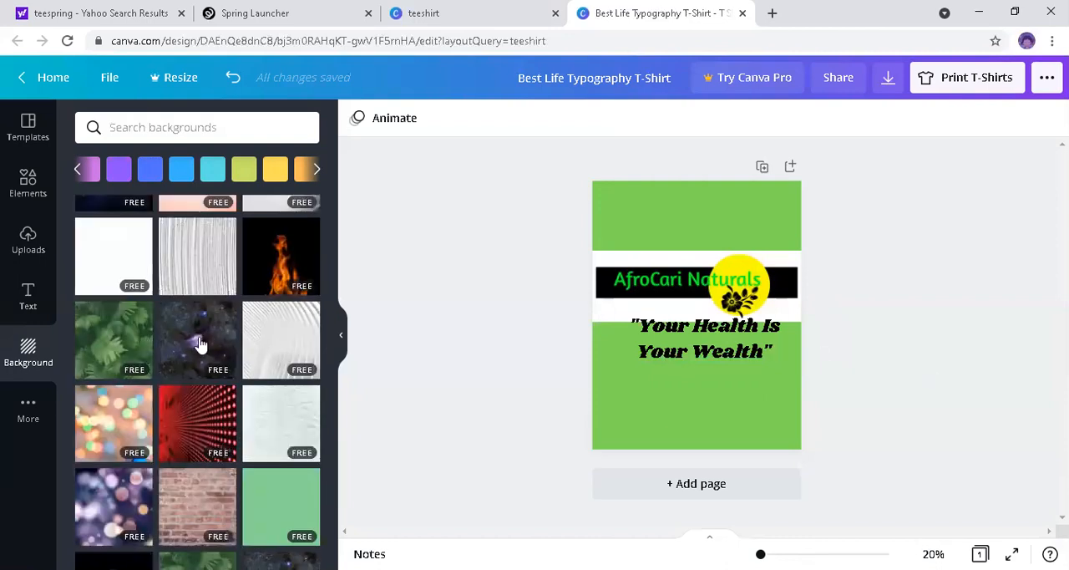
click(106, 338)
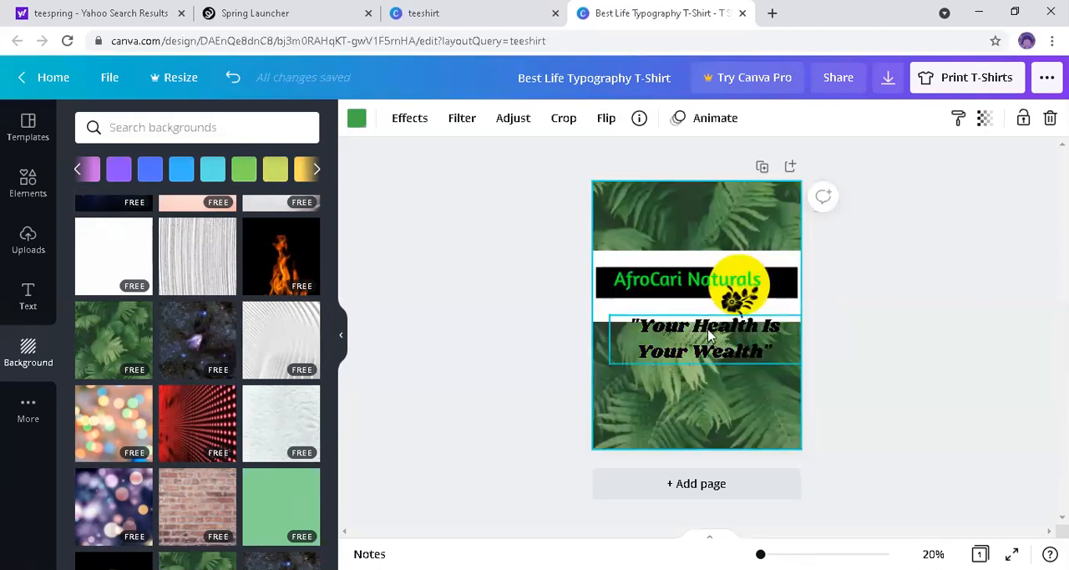
drag(702, 326, 713, 363)
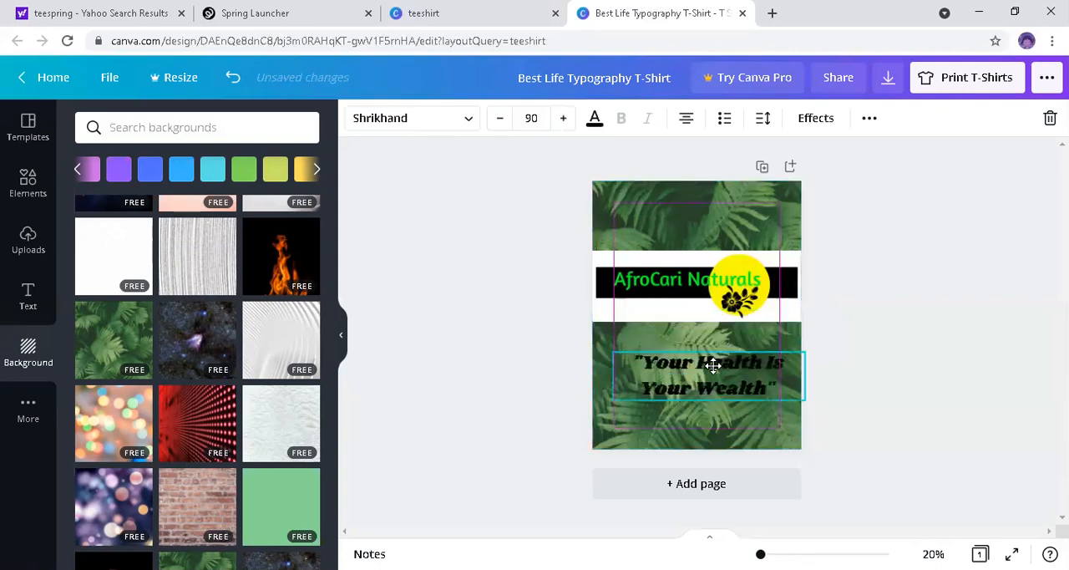
click(942, 361)
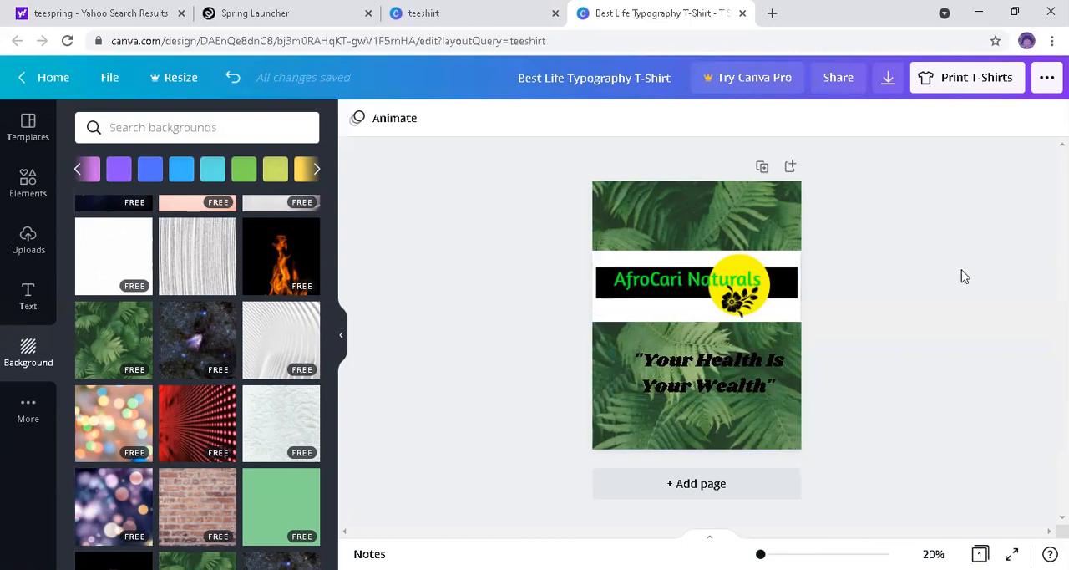
Step: Try flipping the AfroCari Naturals logo horizontally and vertically, and undo the flips
click(678, 298)
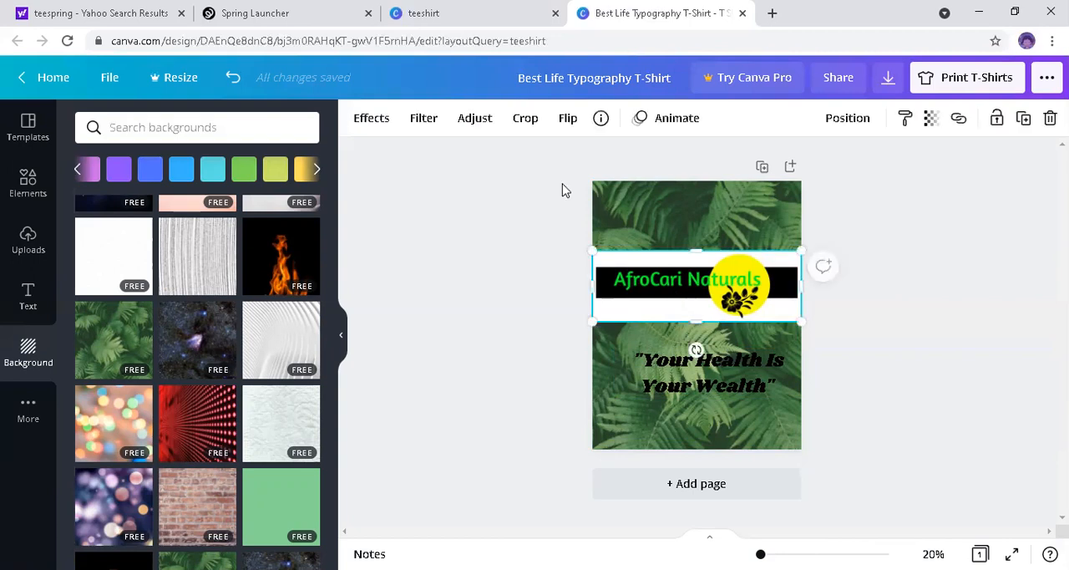
click(568, 119)
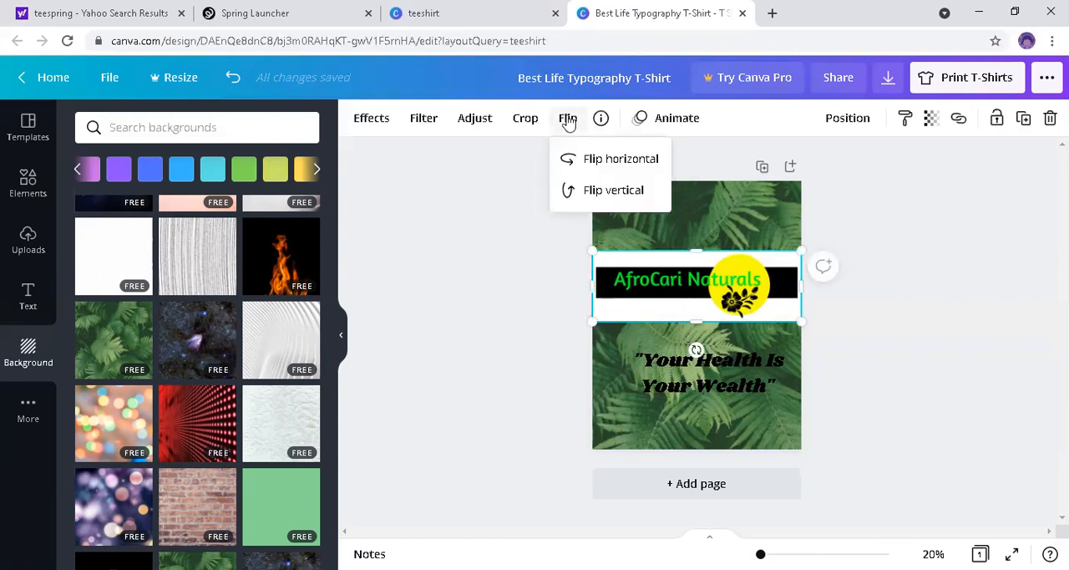
click(579, 153)
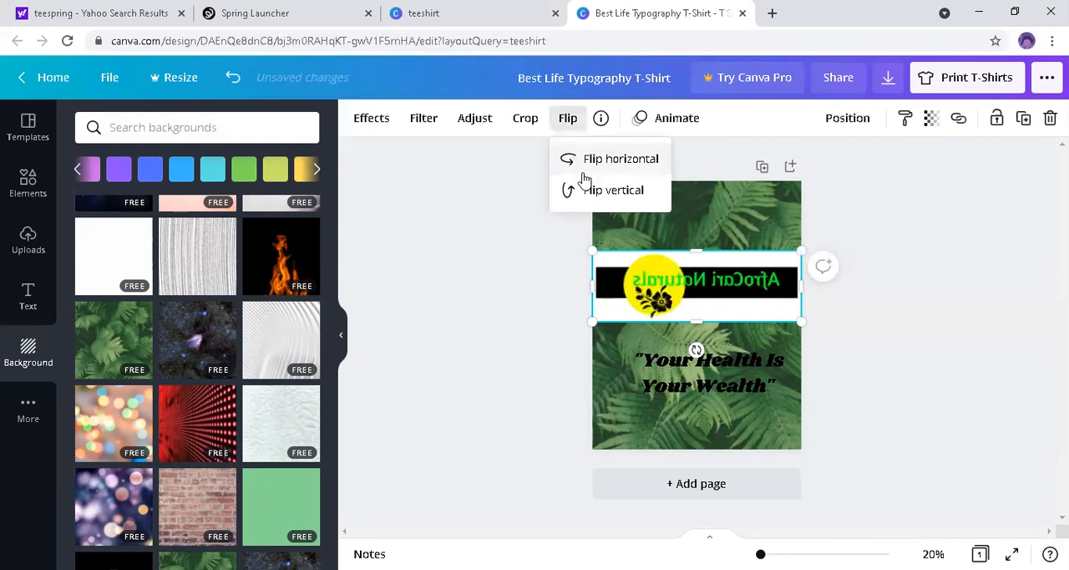
click(585, 201)
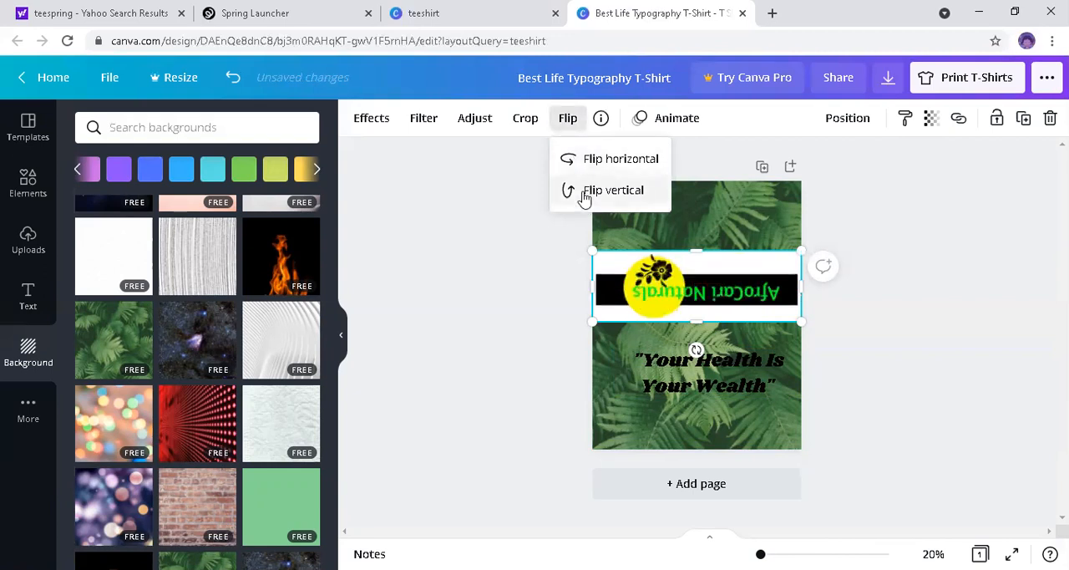
click(587, 161)
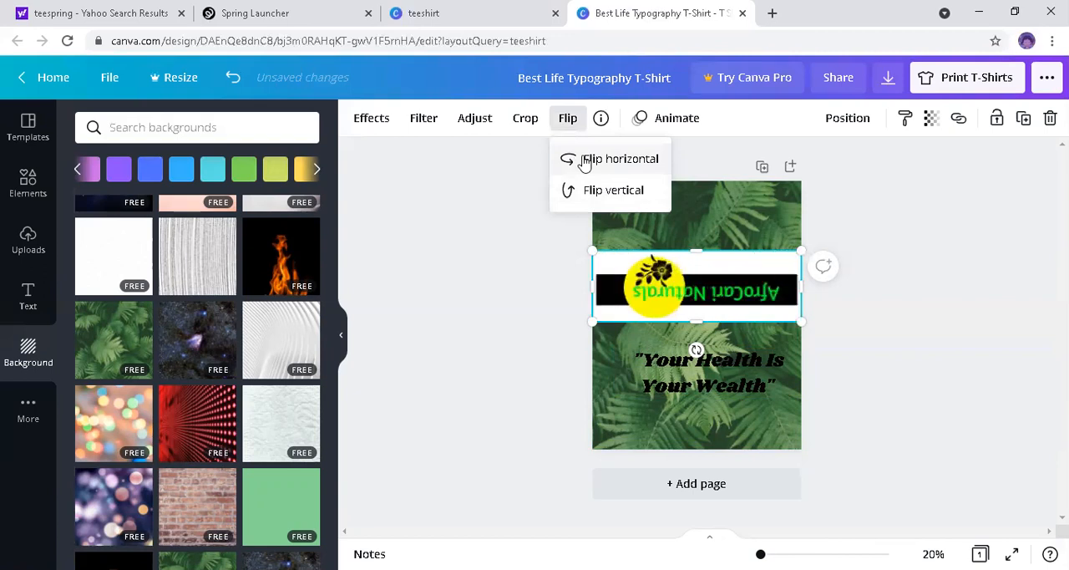
click(232, 78)
click(226, 84)
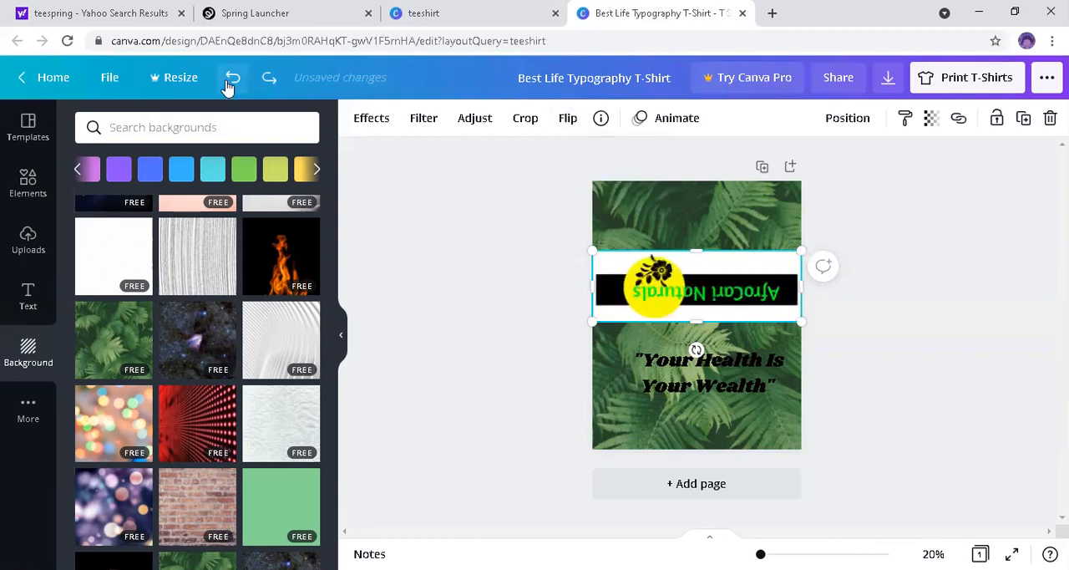
click(228, 86)
click(228, 84)
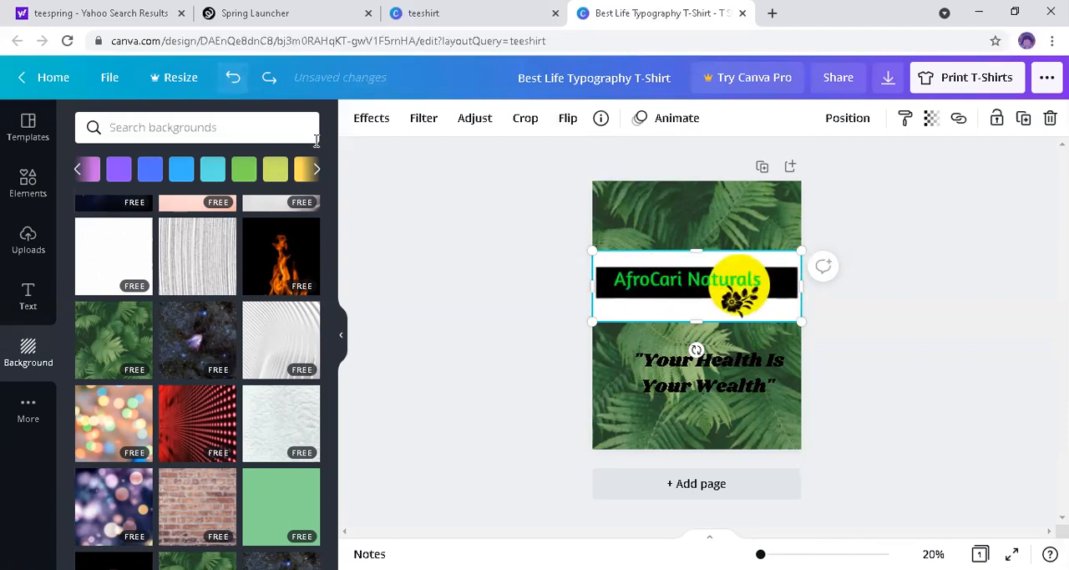
Step: Try cropping the logo down to its upper-left part around "AfroCari", and undo the crop
click(567, 119)
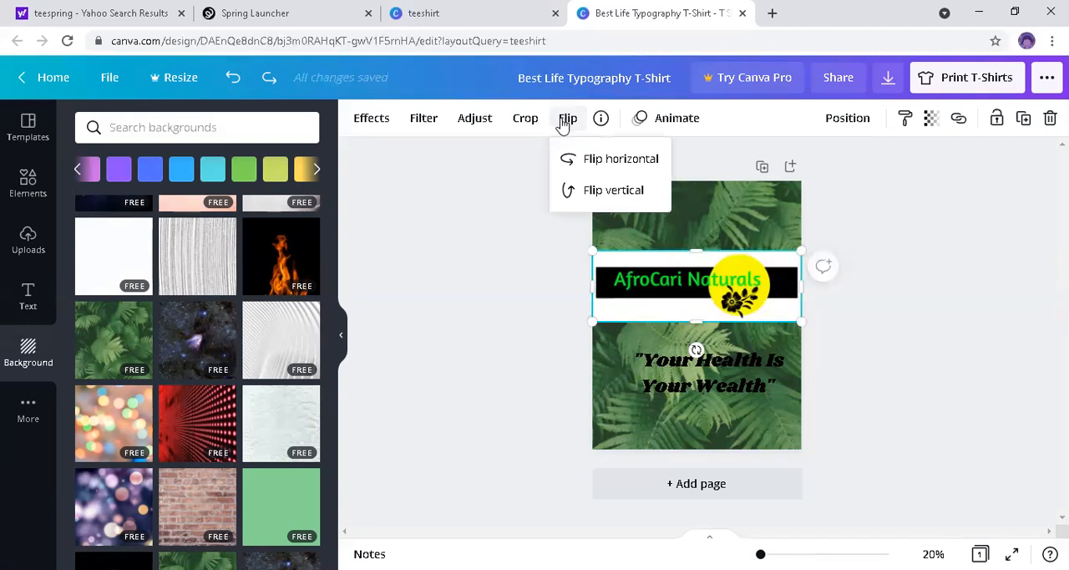
click(533, 123)
click(533, 121)
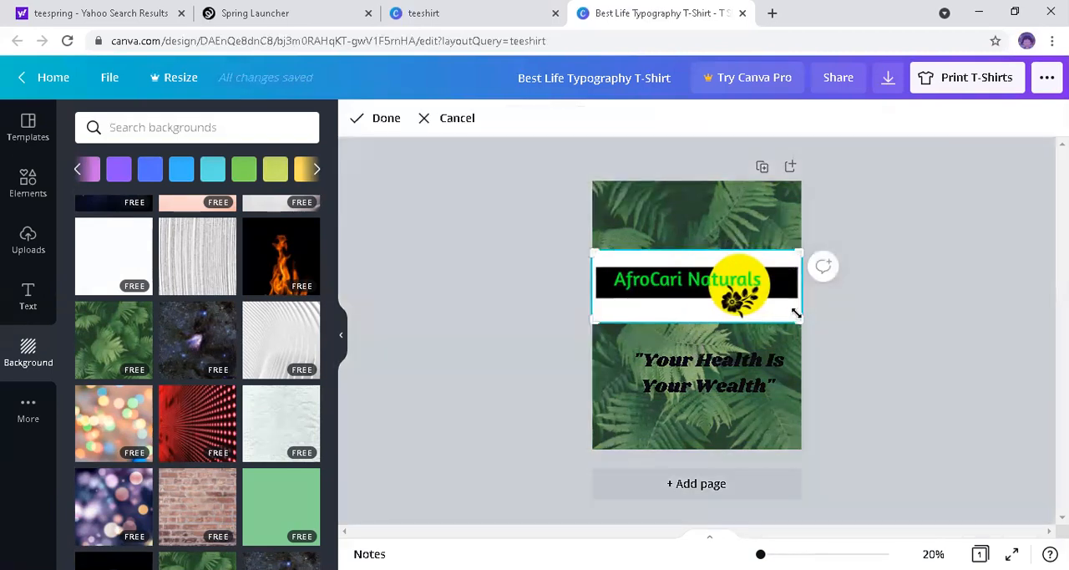
drag(802, 319, 682, 295)
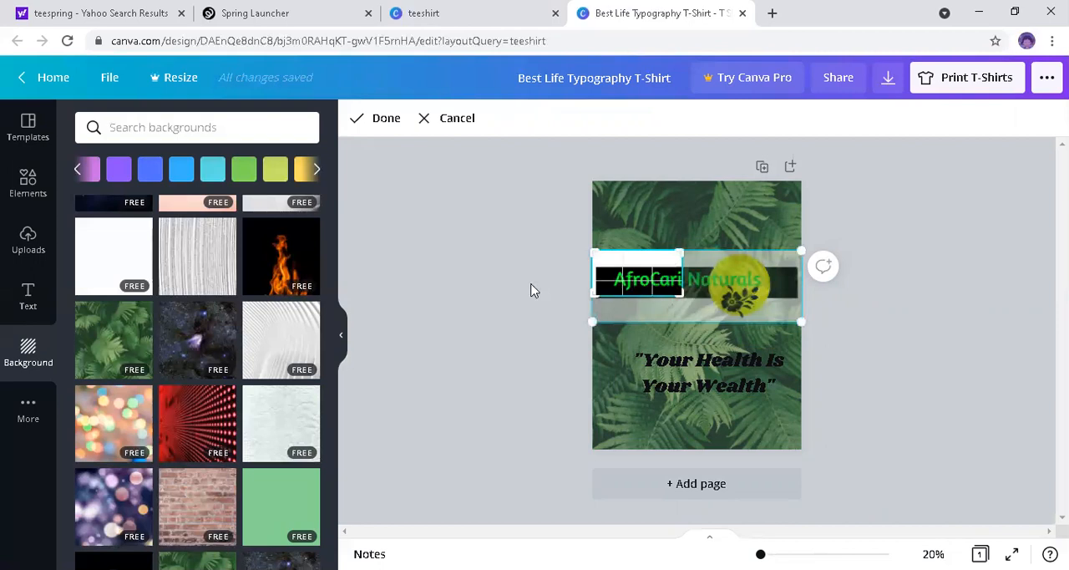
click(531, 290)
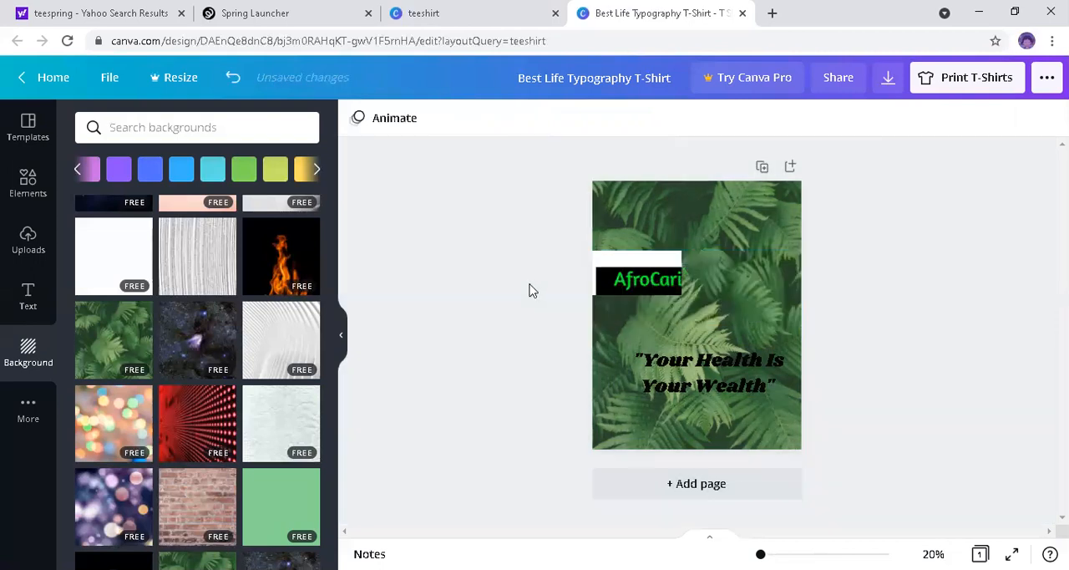
click(231, 83)
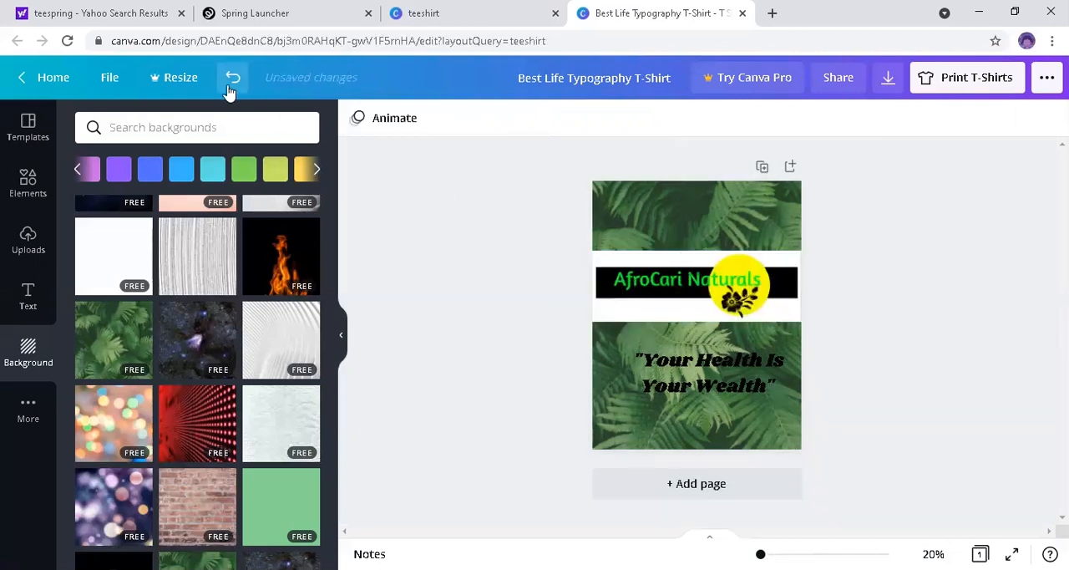
Step: Try setting the AfroCari Naturals logo's tint to 70, and undo the tint
click(737, 282)
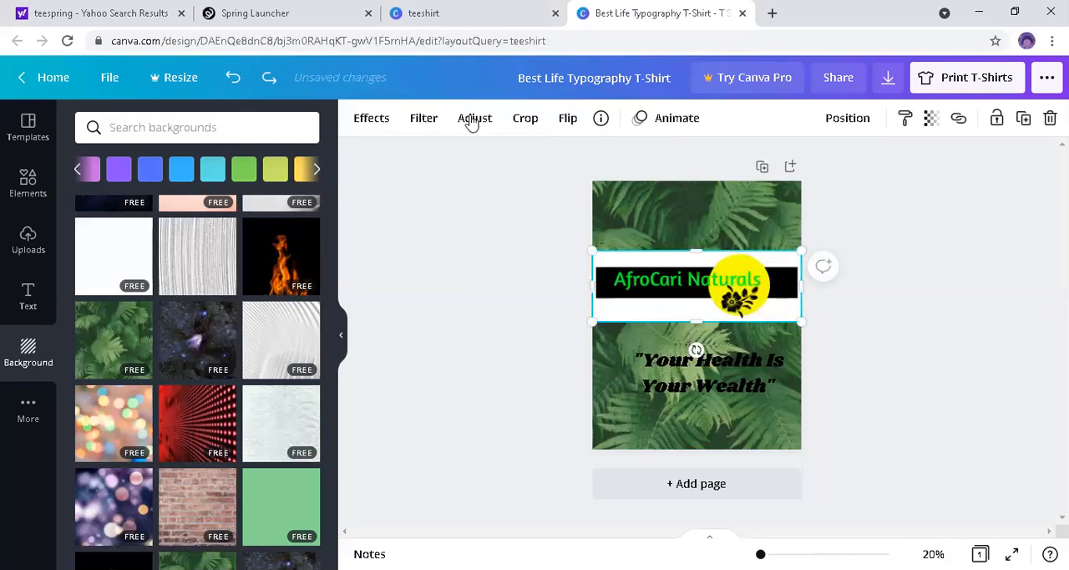
click(472, 120)
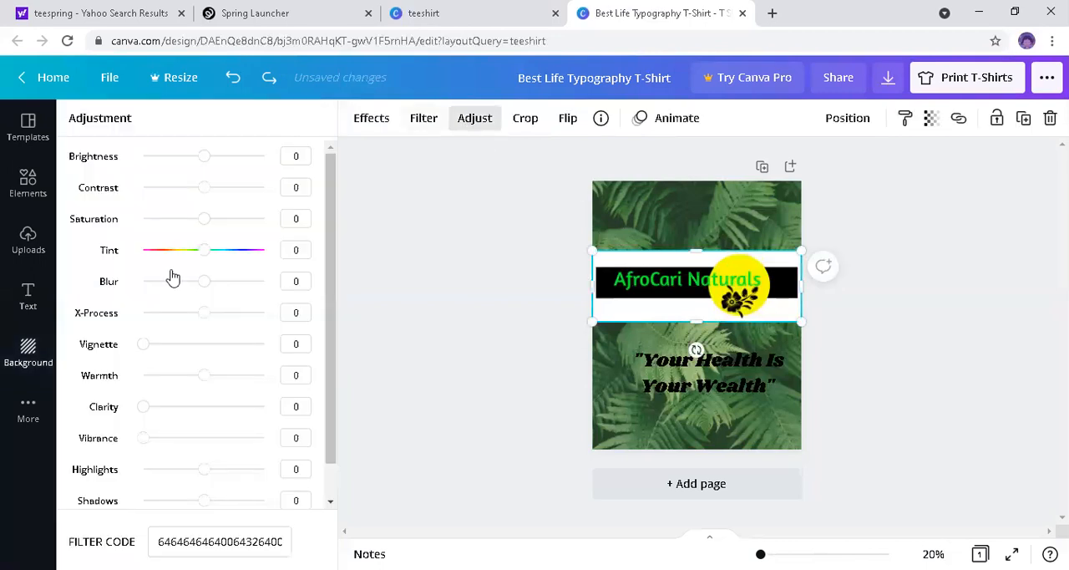
drag(220, 260, 248, 264)
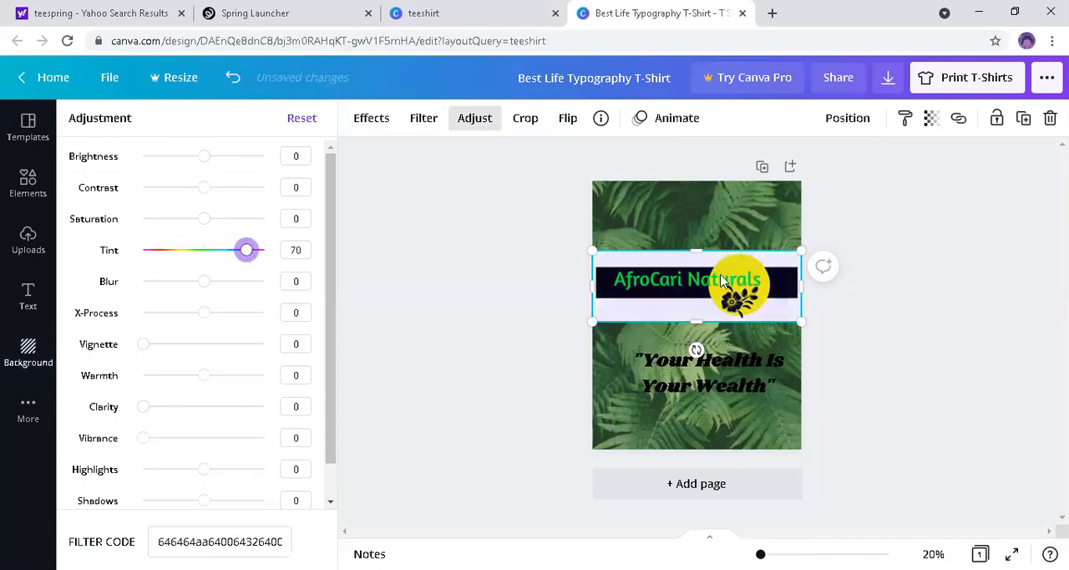
click(947, 331)
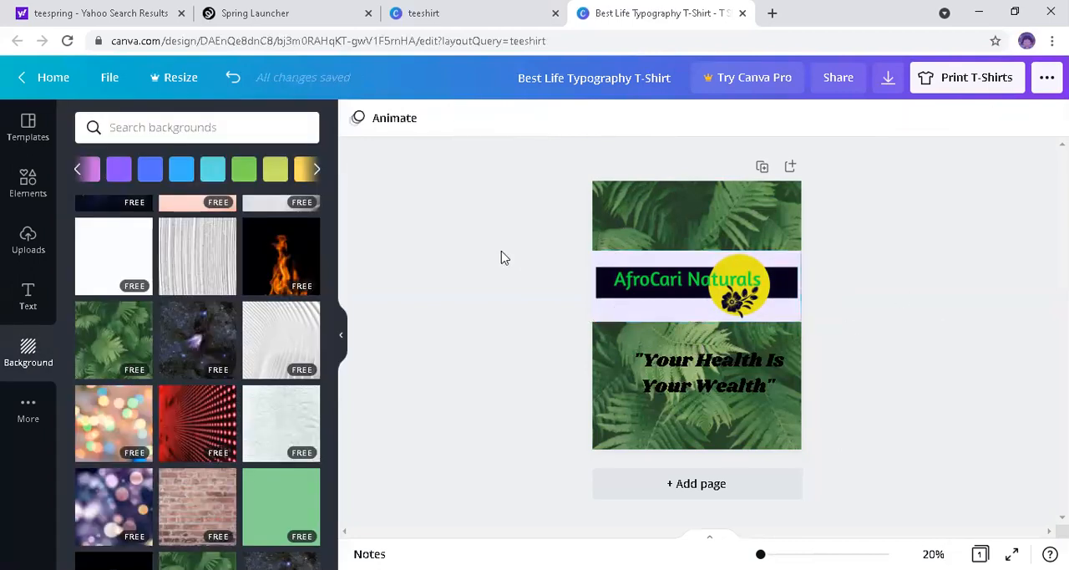
click(233, 82)
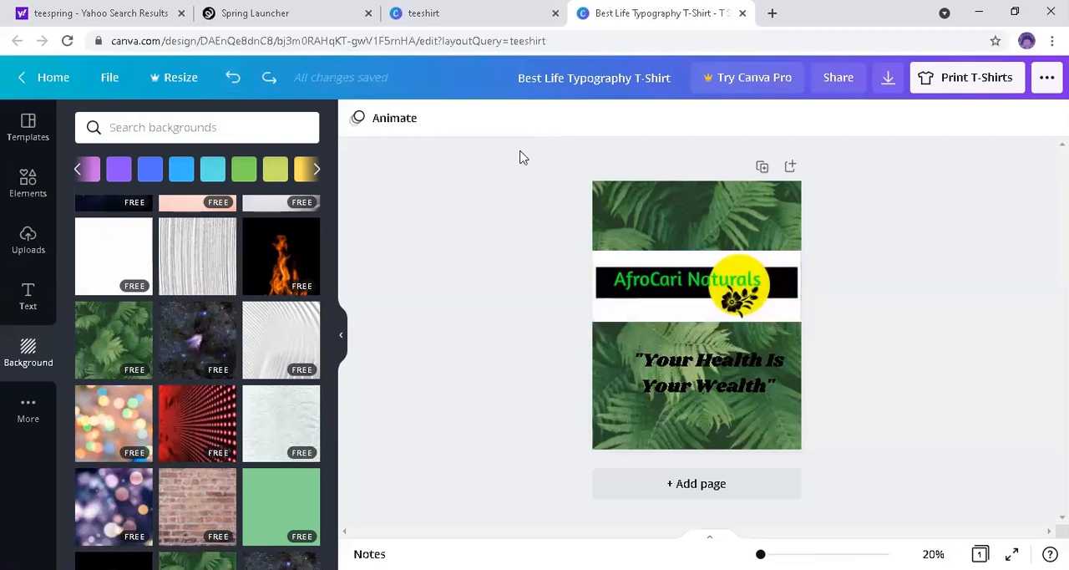
Step: Apply the Festive filter to the AfroCari Naturals logo with an intensity of 64
click(680, 299)
click(585, 274)
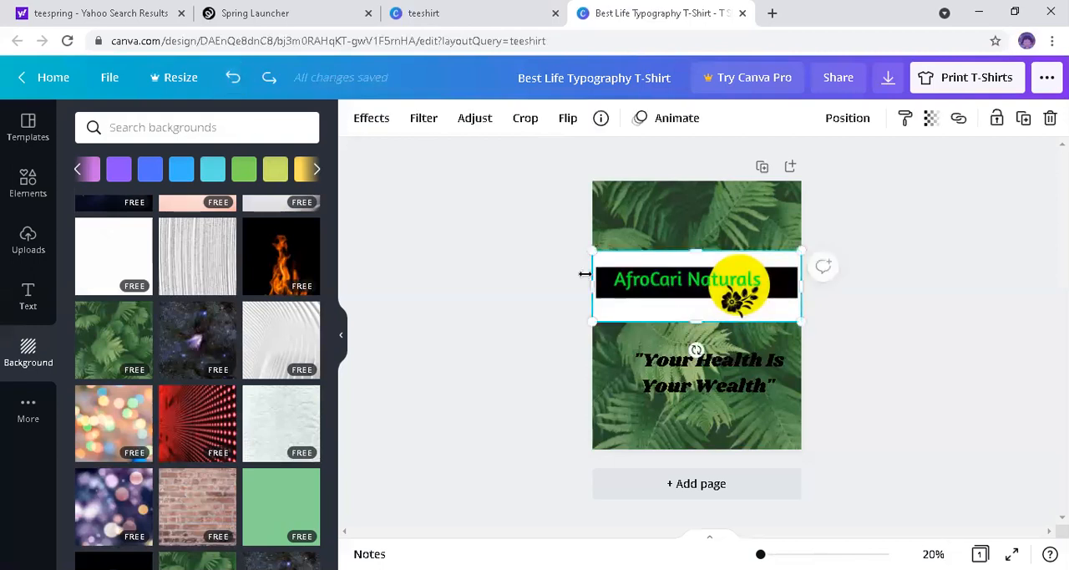
click(424, 119)
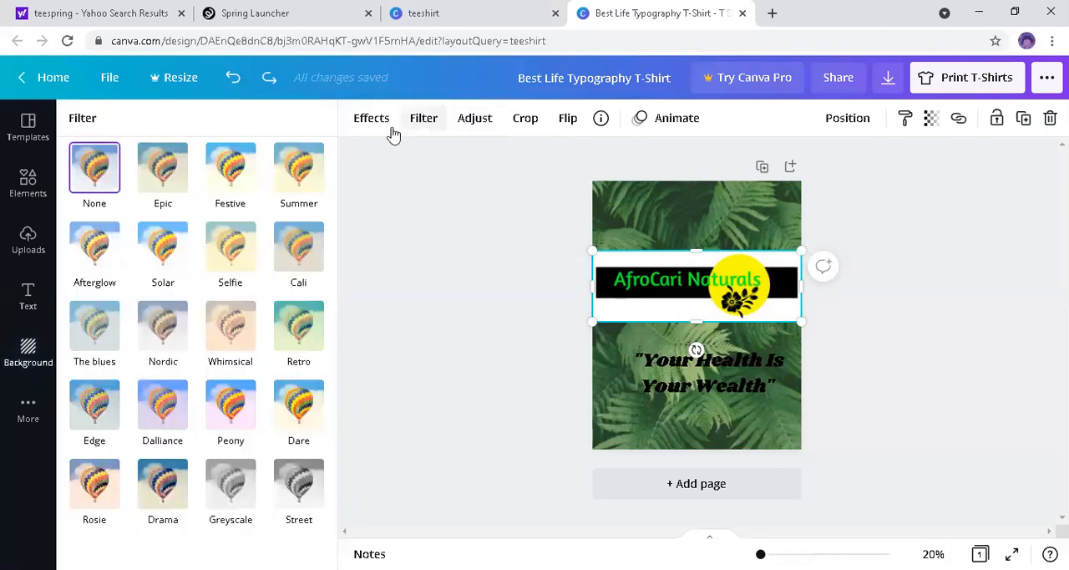
click(242, 179)
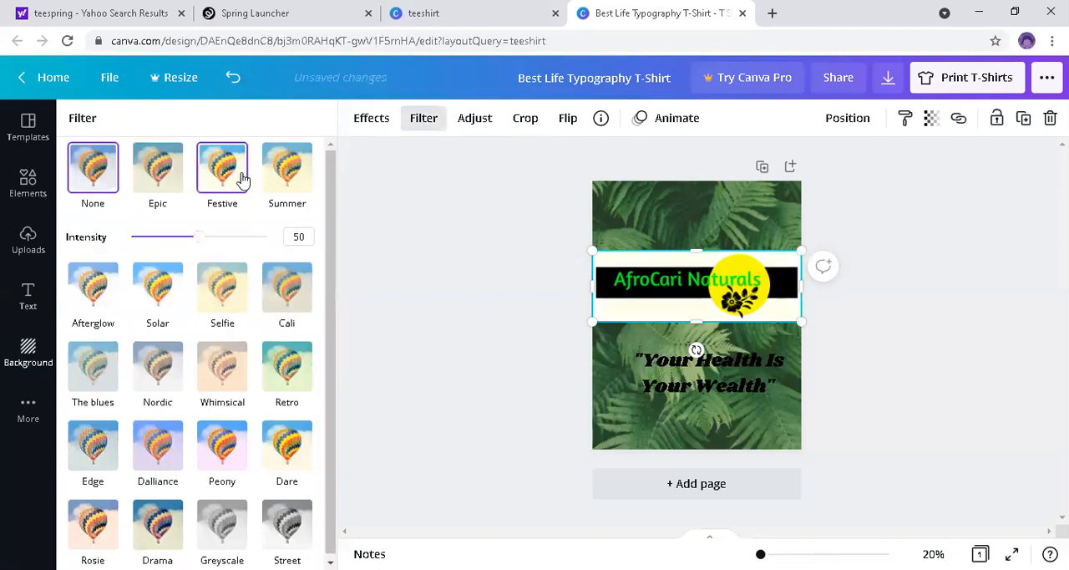
click(219, 237)
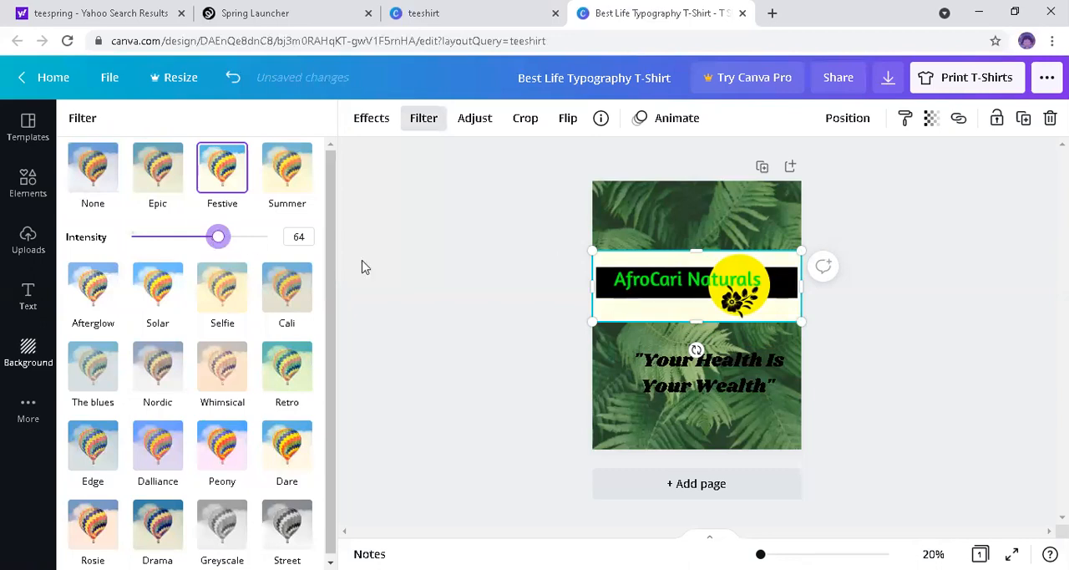
Step: Try the Summer filter on the logo at intensity 81, and undo it
click(285, 166)
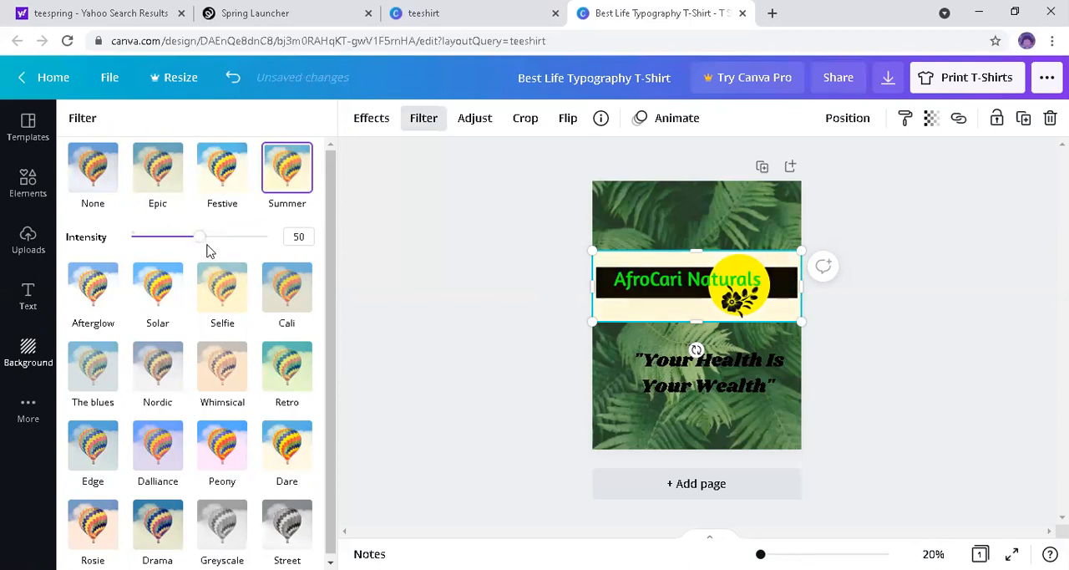
drag(206, 237, 240, 237)
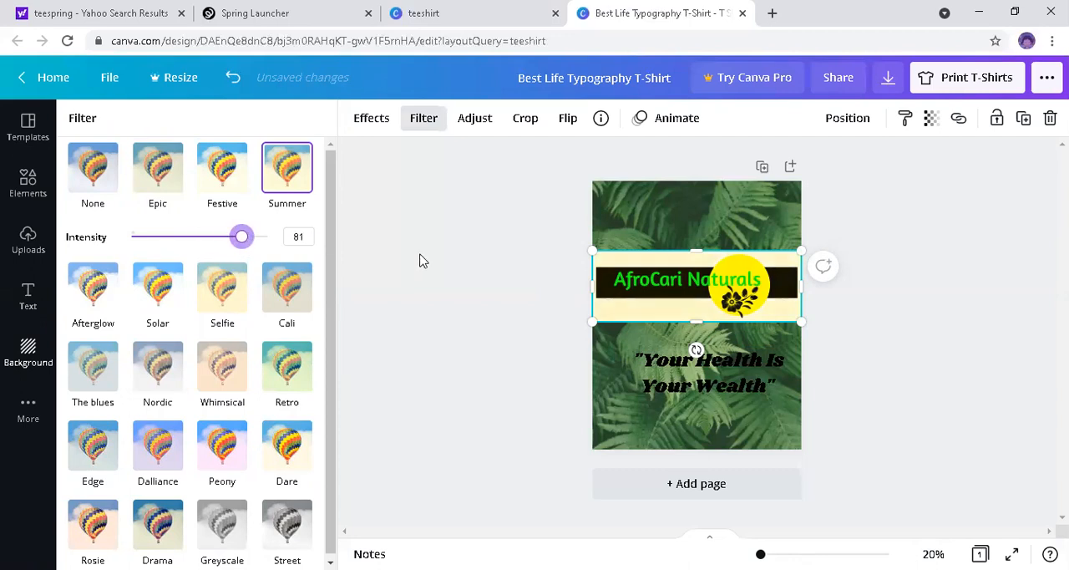
click(648, 290)
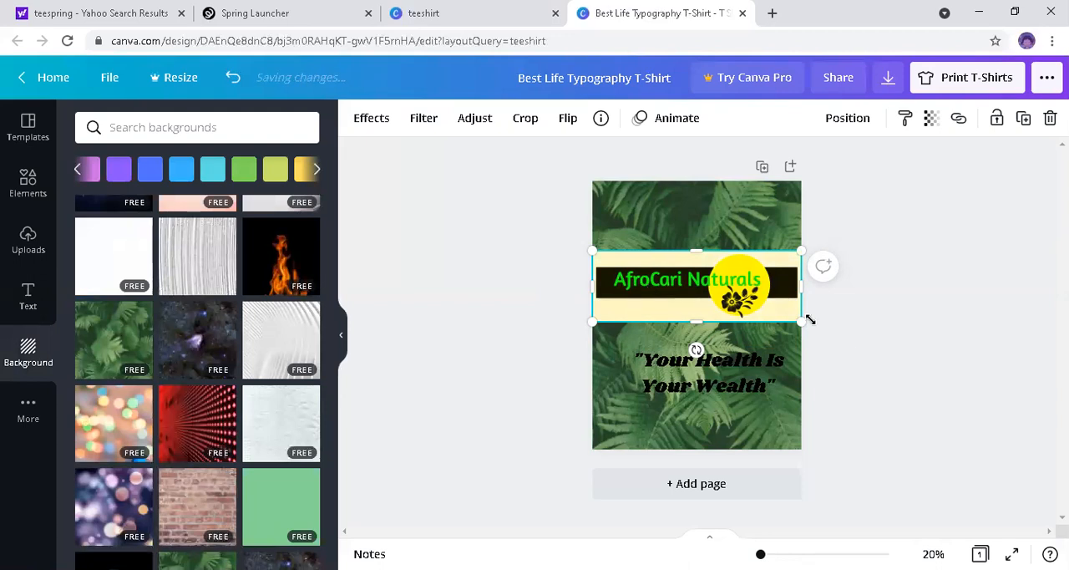
click(458, 298)
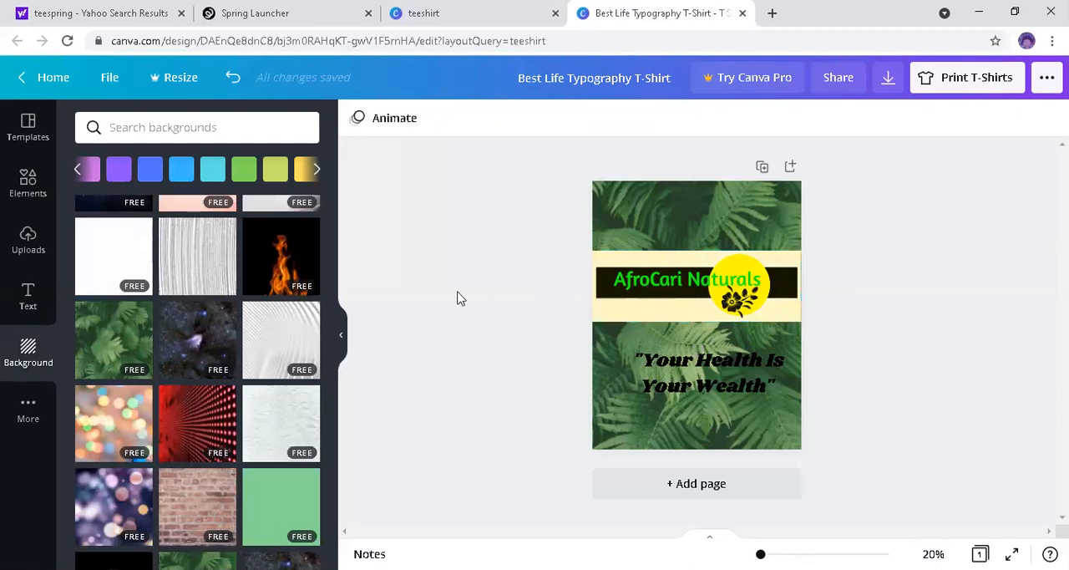
click(232, 75)
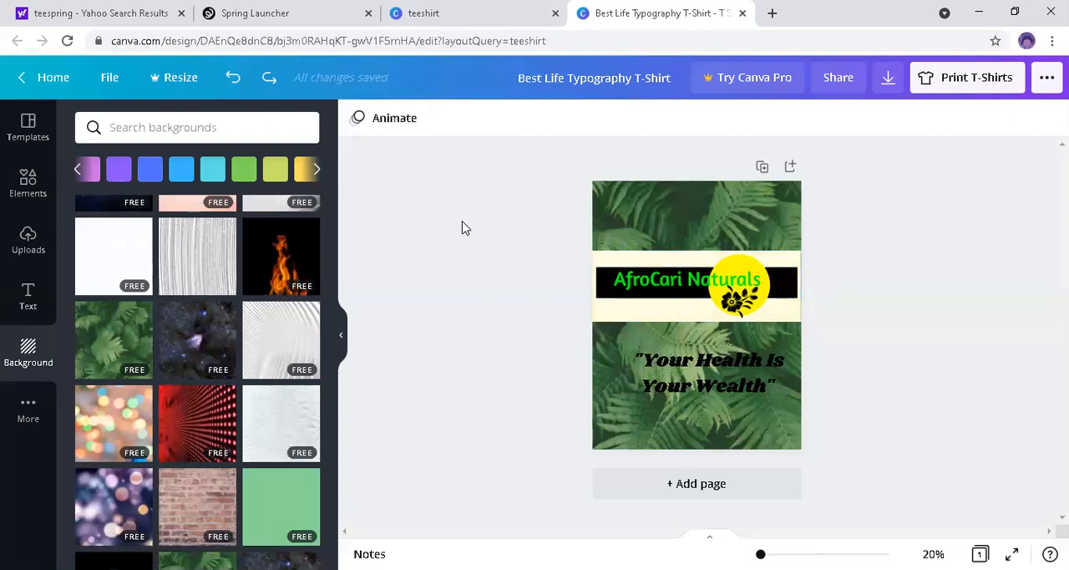
click(664, 289)
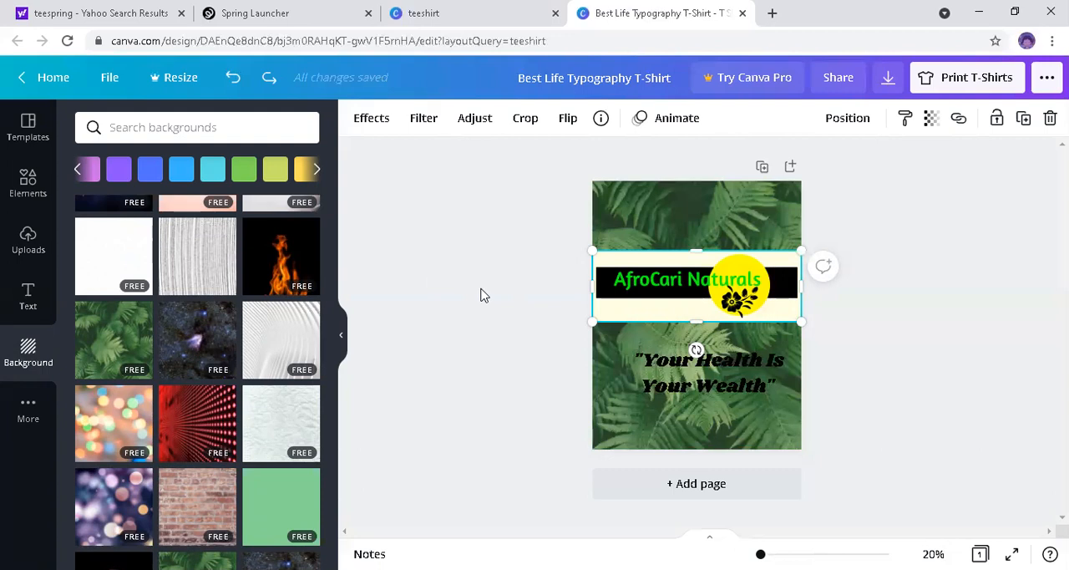
click(848, 327)
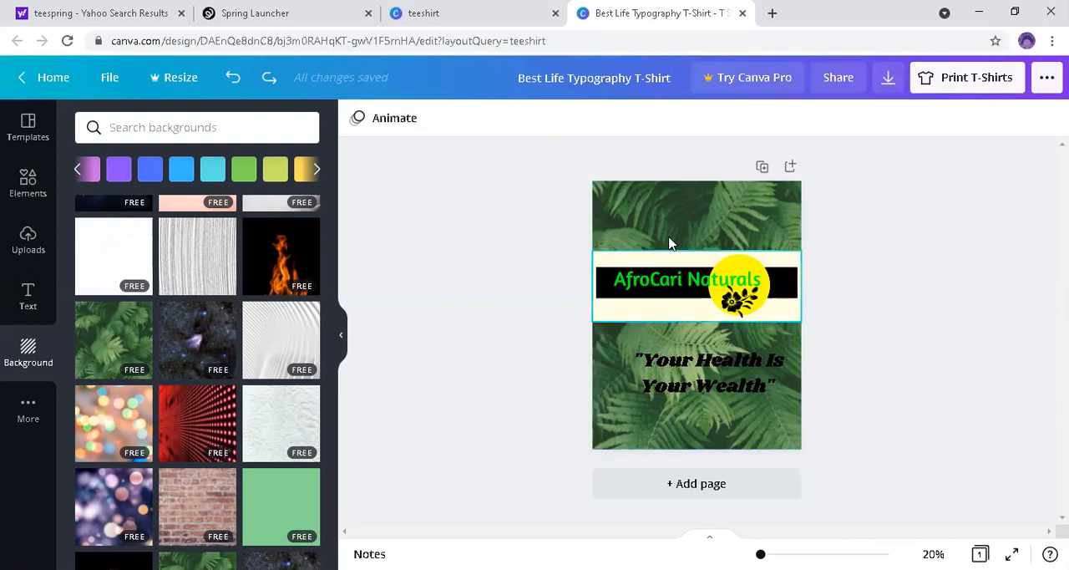
Step: Preview the design as a printed T-shirt with the shirt colour set to White
click(965, 80)
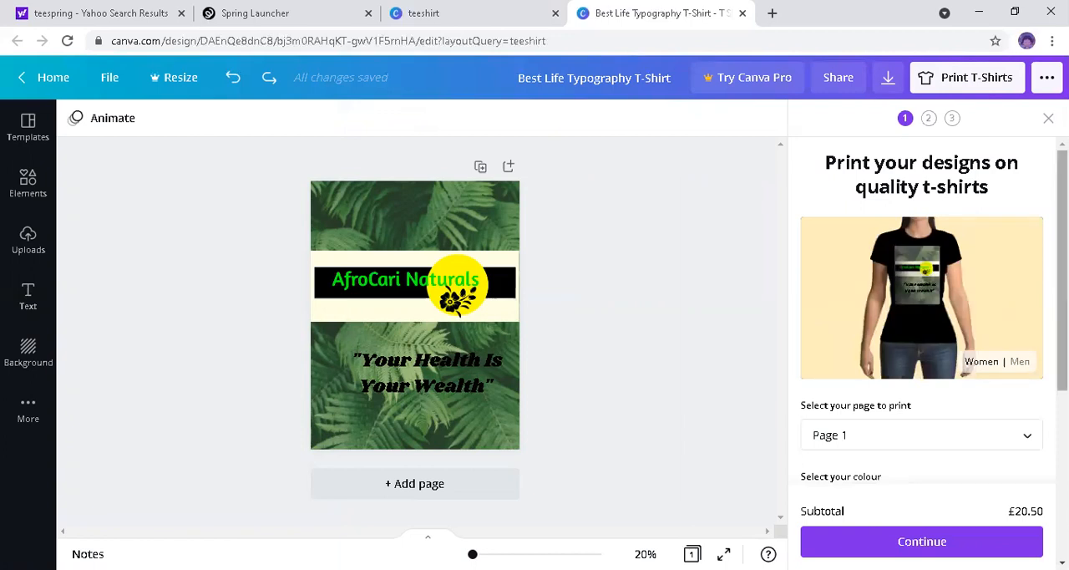
scroll(921, 462, down, 1)
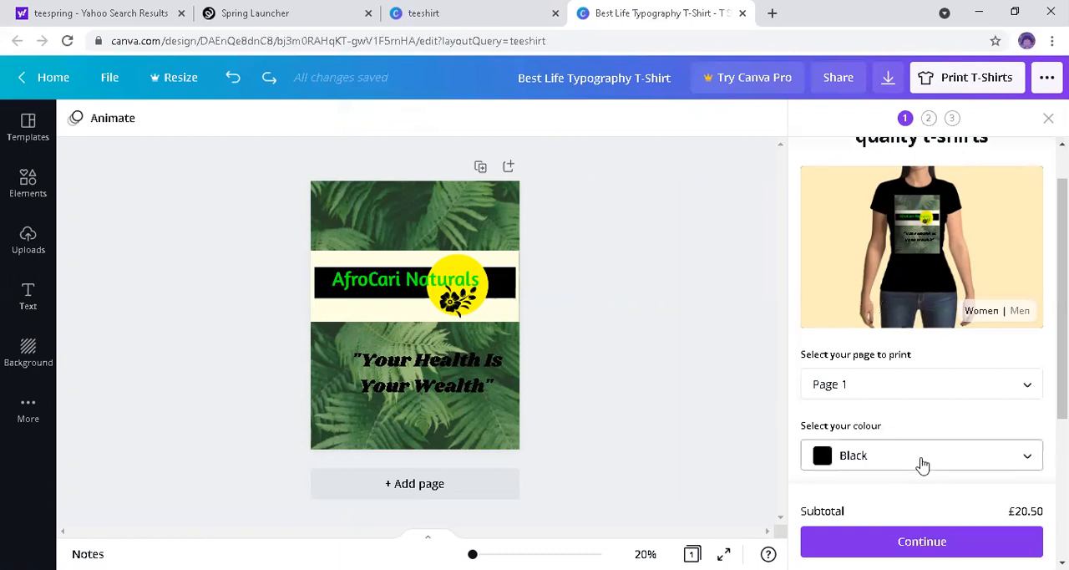
click(876, 465)
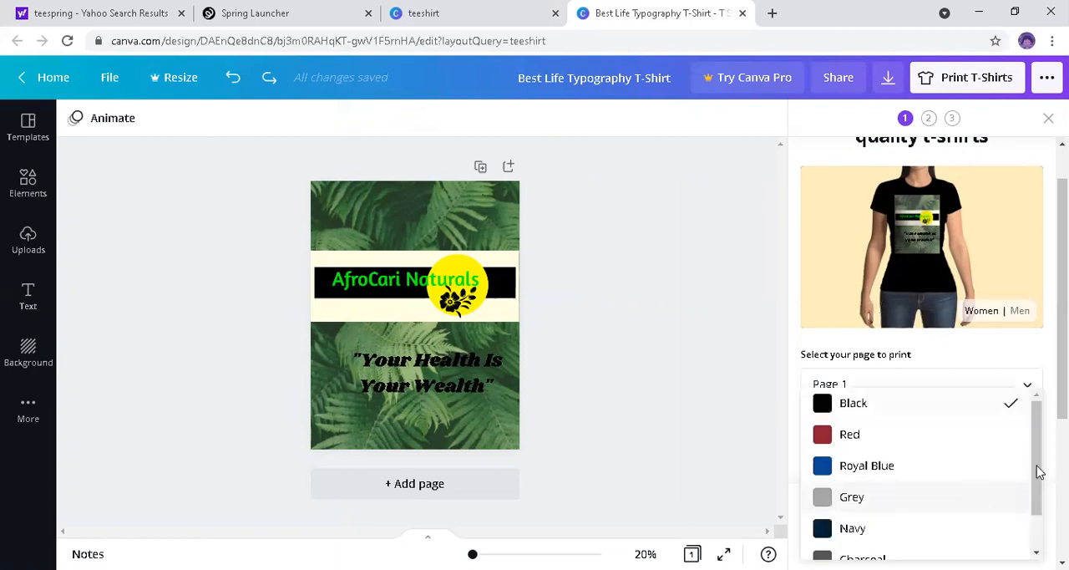
drag(1037, 487, 1038, 565)
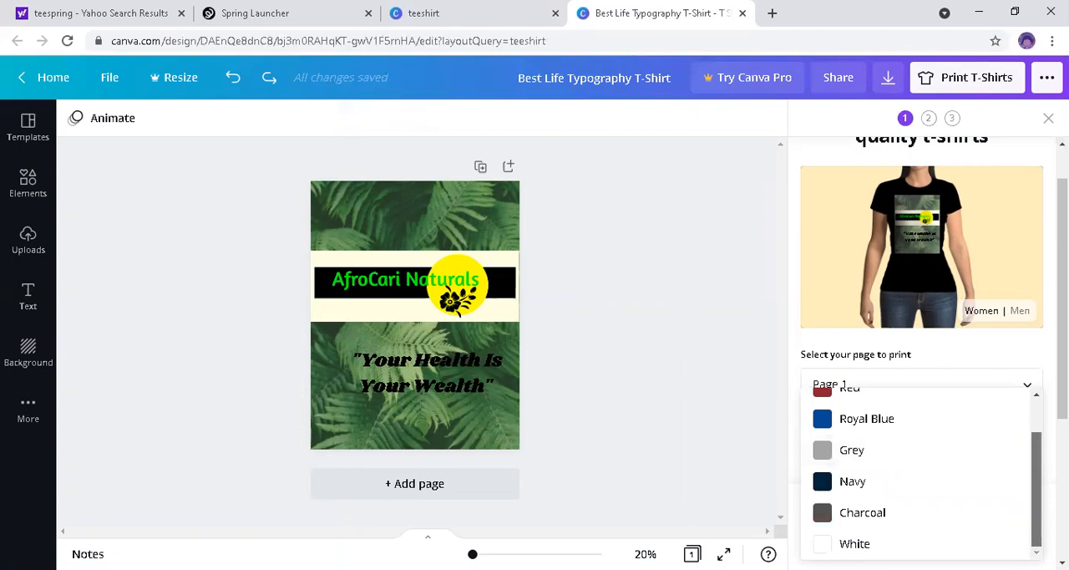
click(937, 544)
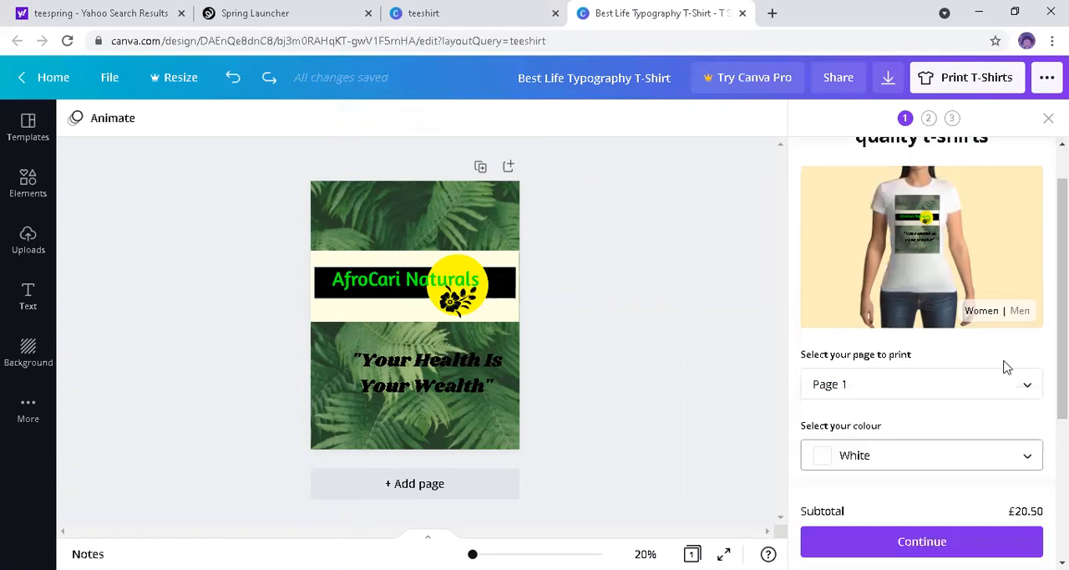
scroll(1021, 302, up, 1)
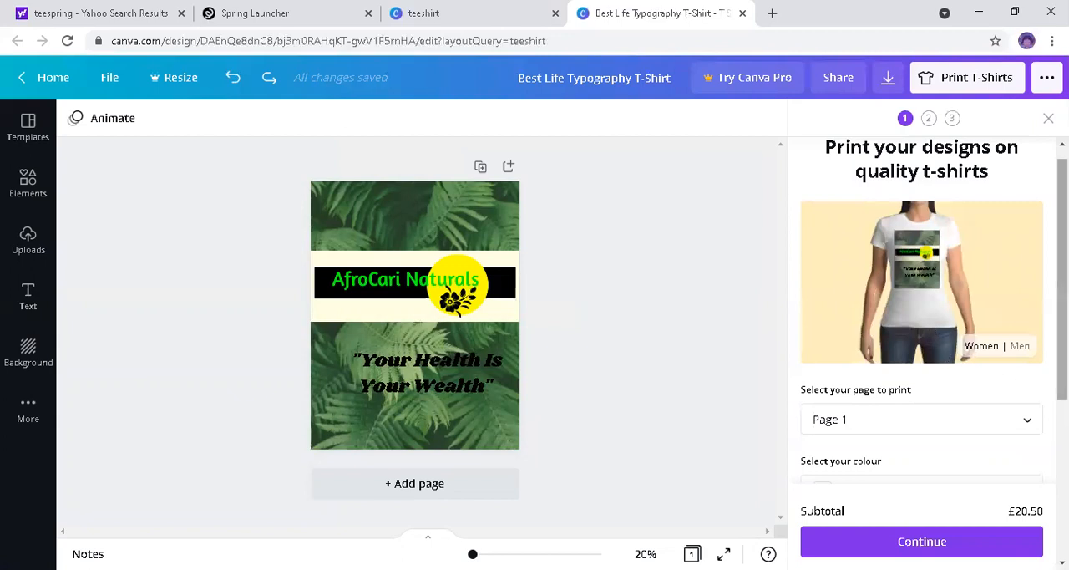
Step: Examine the print order's T-shirt style, size and quantity options, and close the print preview
scroll(1036, 387, down, 3)
scroll(978, 393, down, 1)
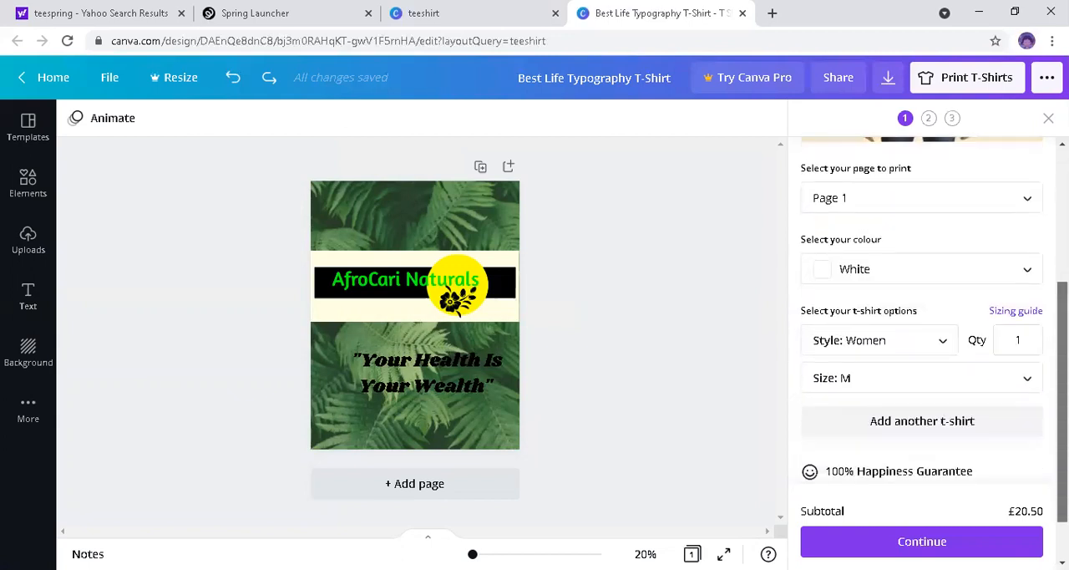
click(947, 334)
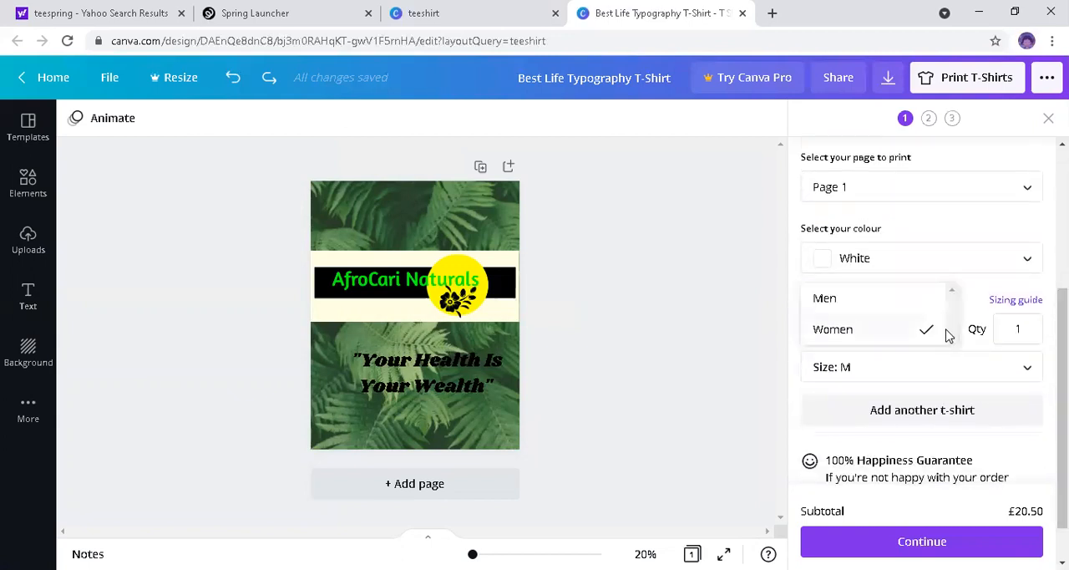
click(989, 304)
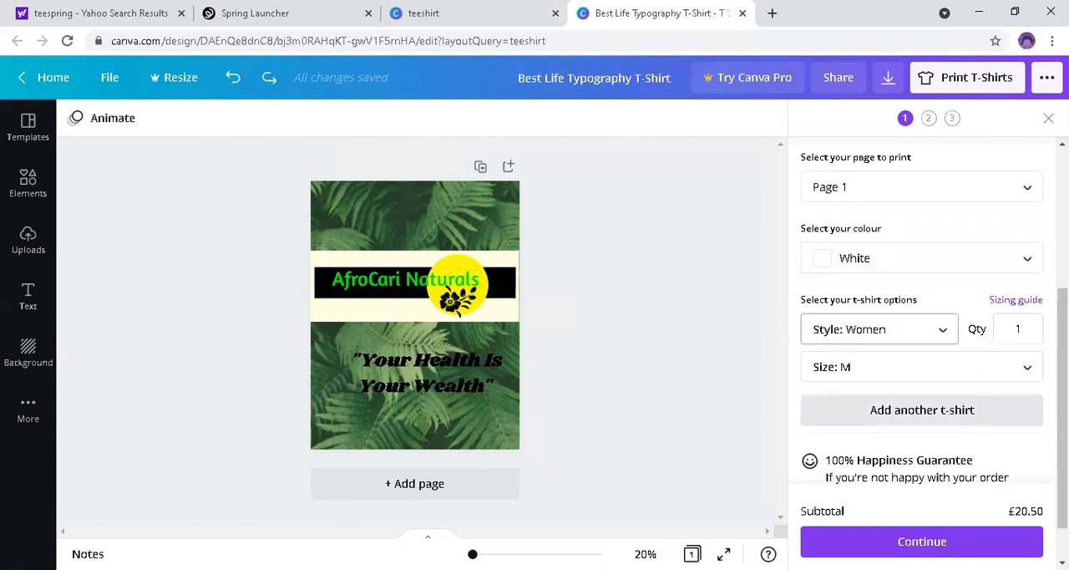
scroll(922, 334, up, 3)
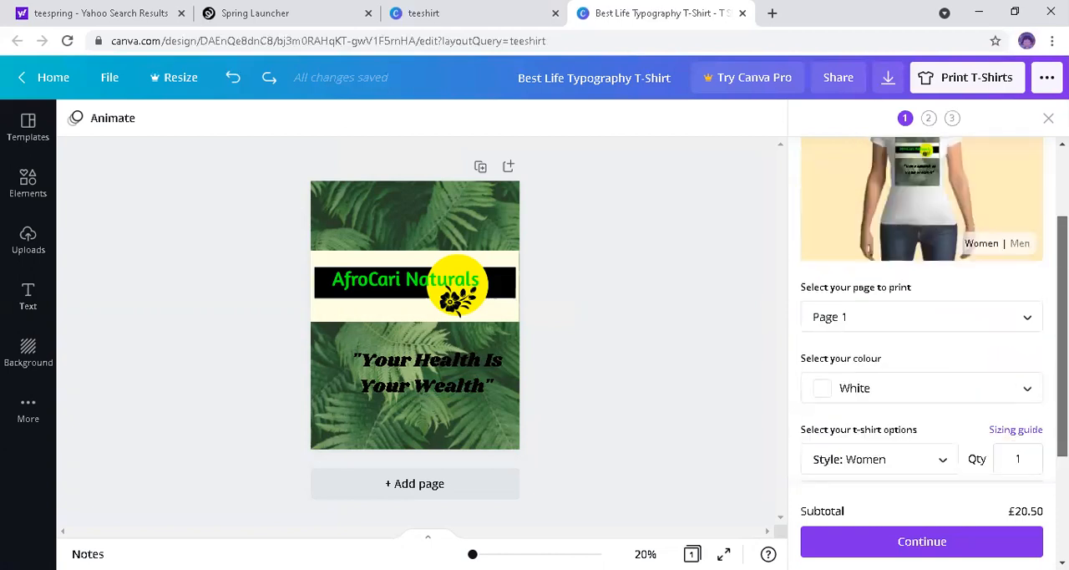
scroll(922, 334, down, 3)
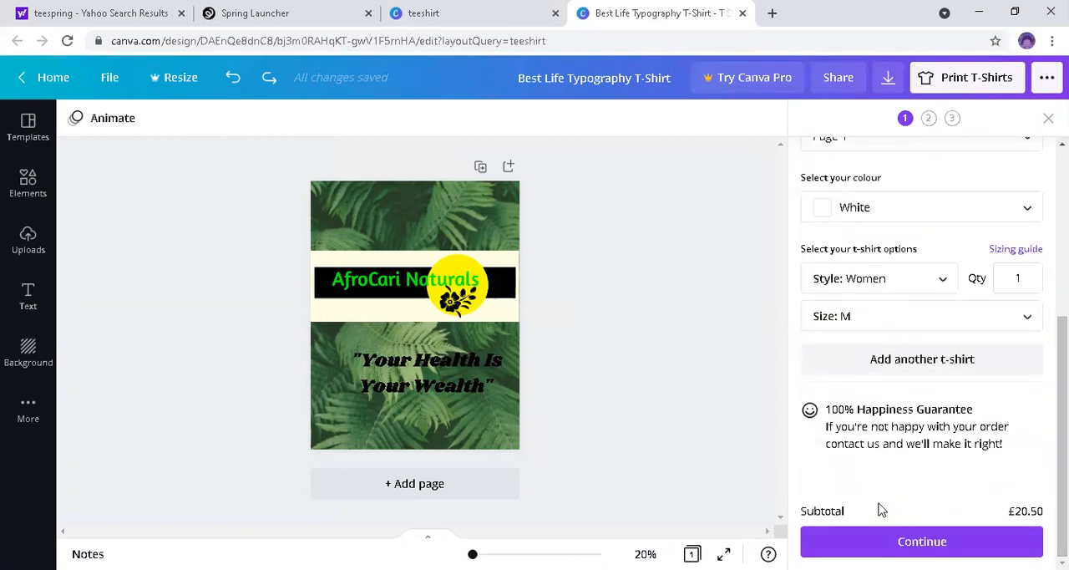
scroll(922, 334, up, 4)
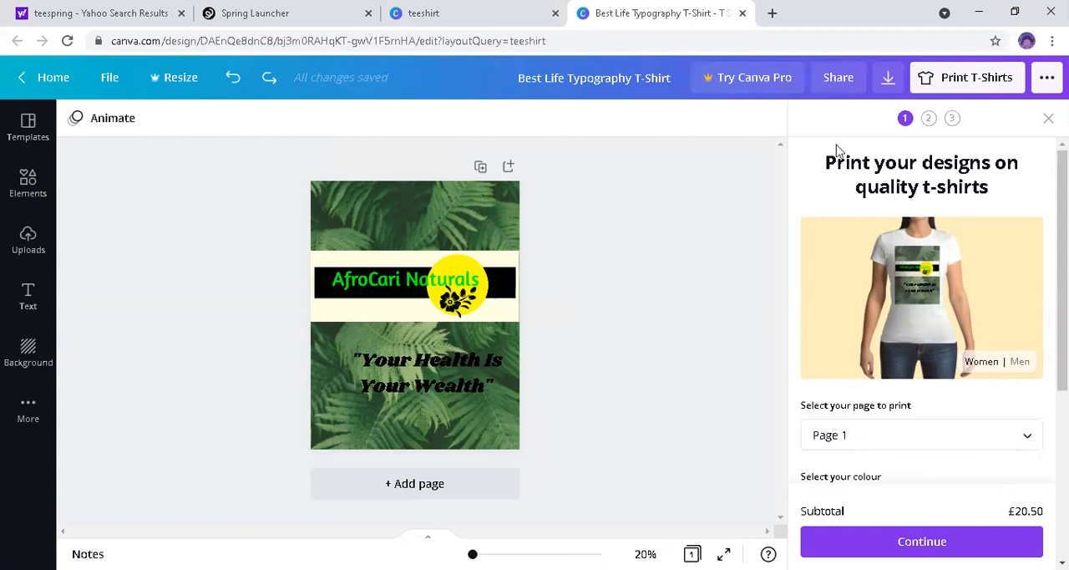
click(1048, 118)
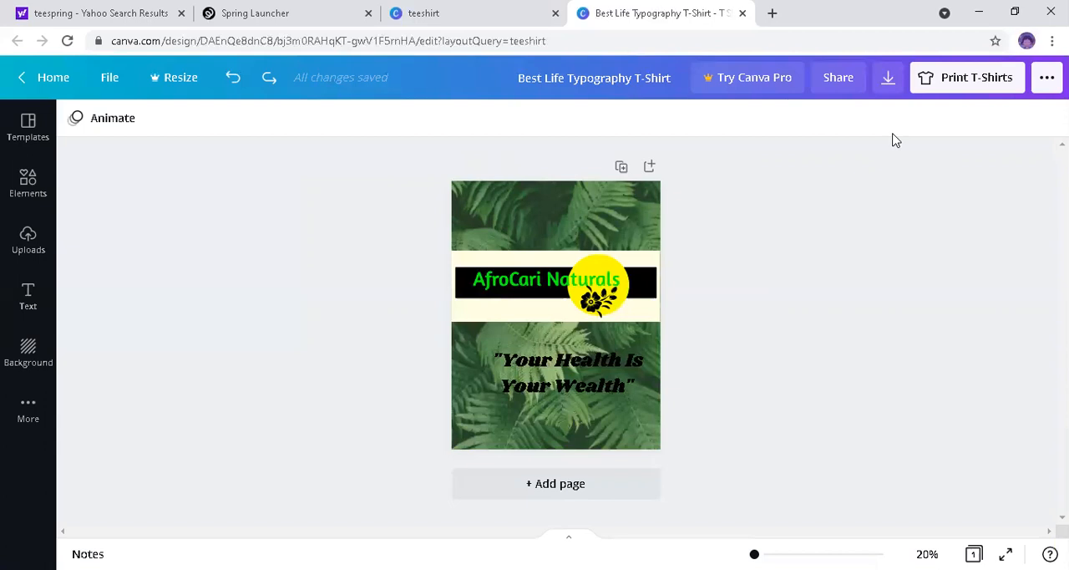
Step: Download the T-shirt design as a JPG and switch back to the Spring Launcher product page
click(889, 78)
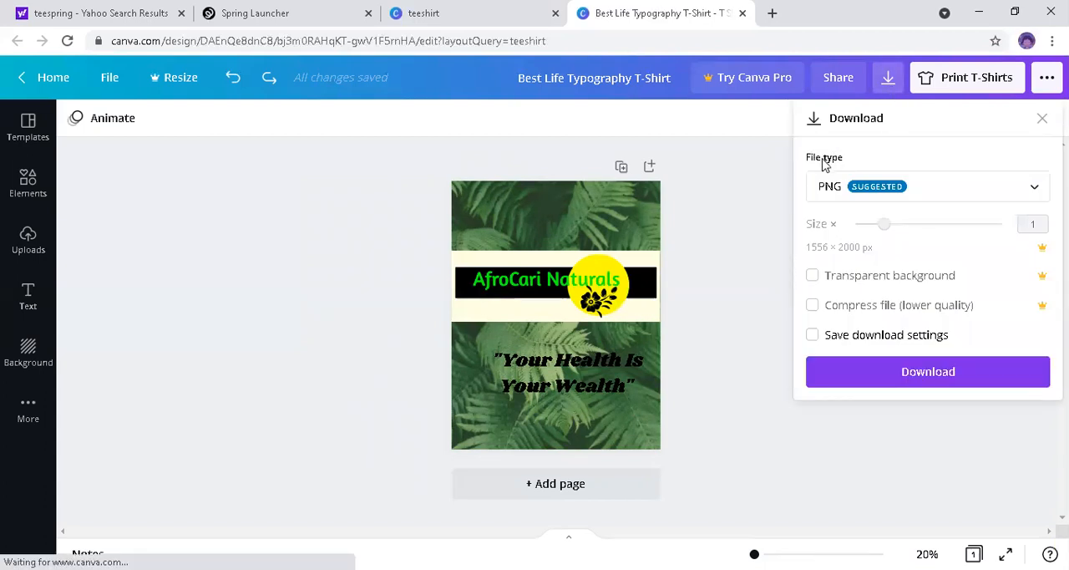
click(1035, 189)
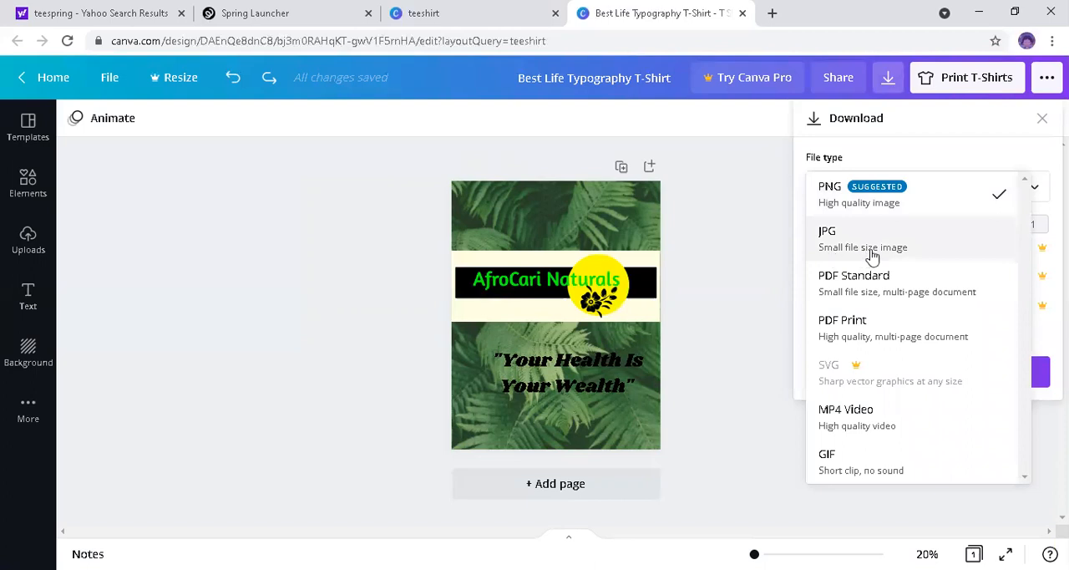
click(931, 252)
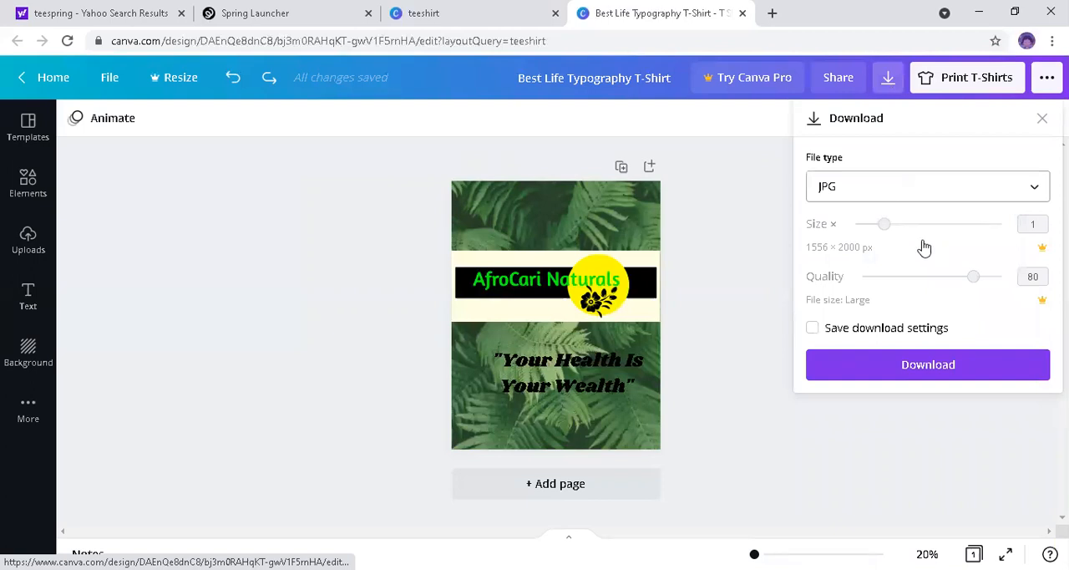
click(916, 361)
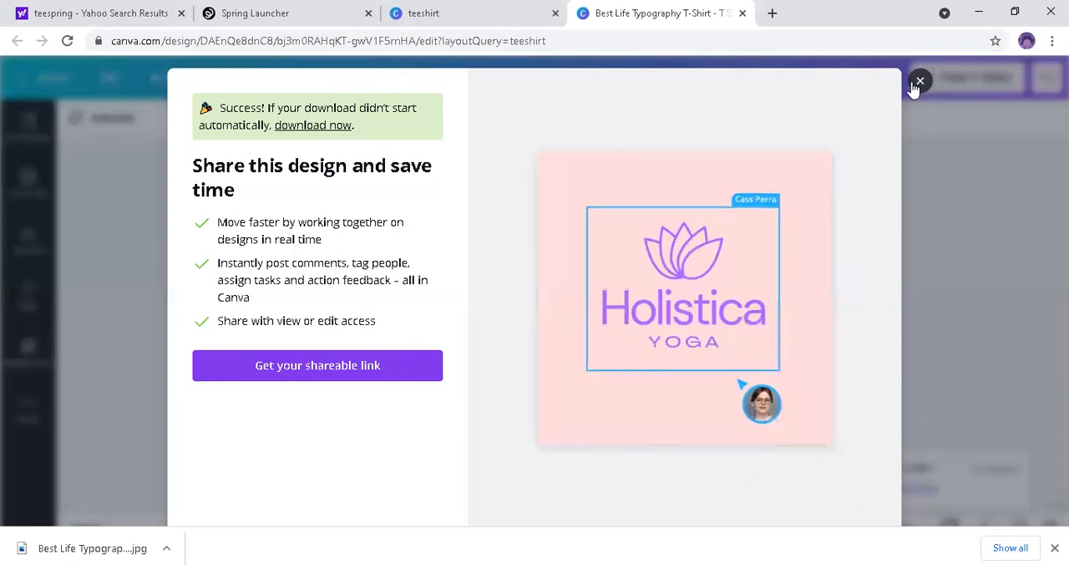
click(919, 82)
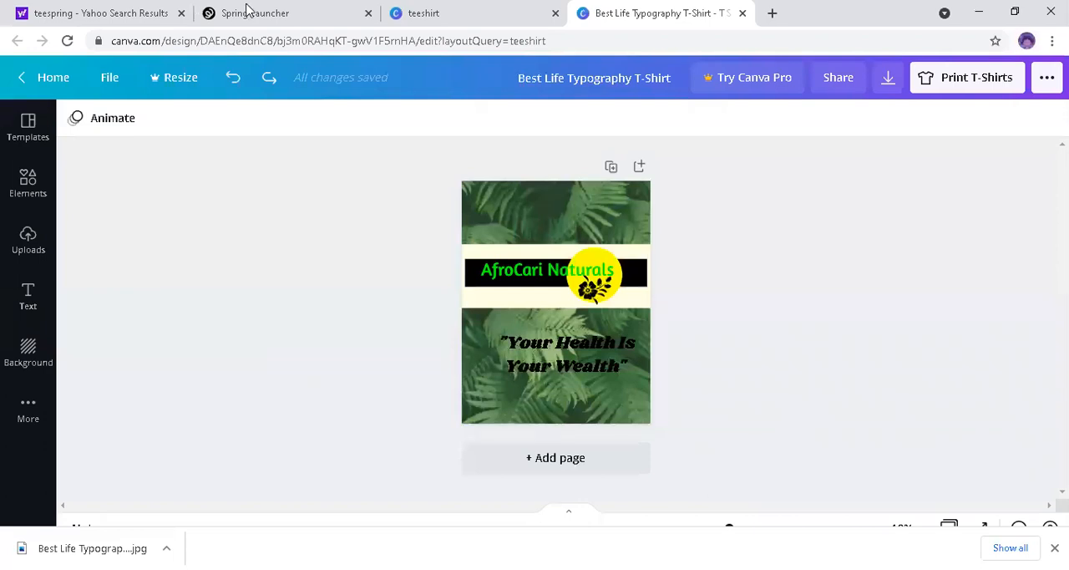
click(246, 9)
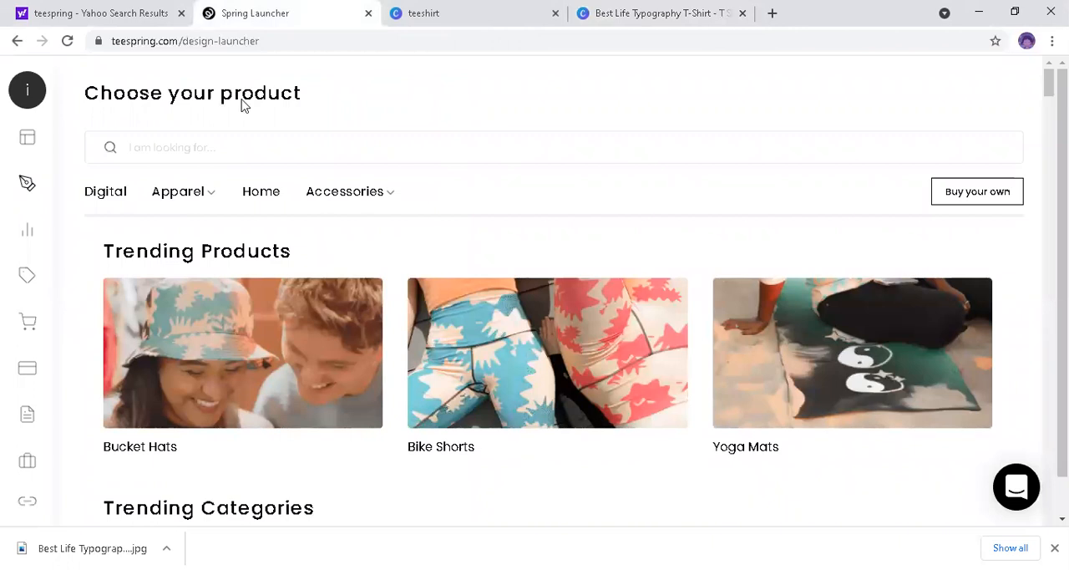
Step: Look through the launcher's trending products, trending categories and digital product options
mouse_move(14, 148)
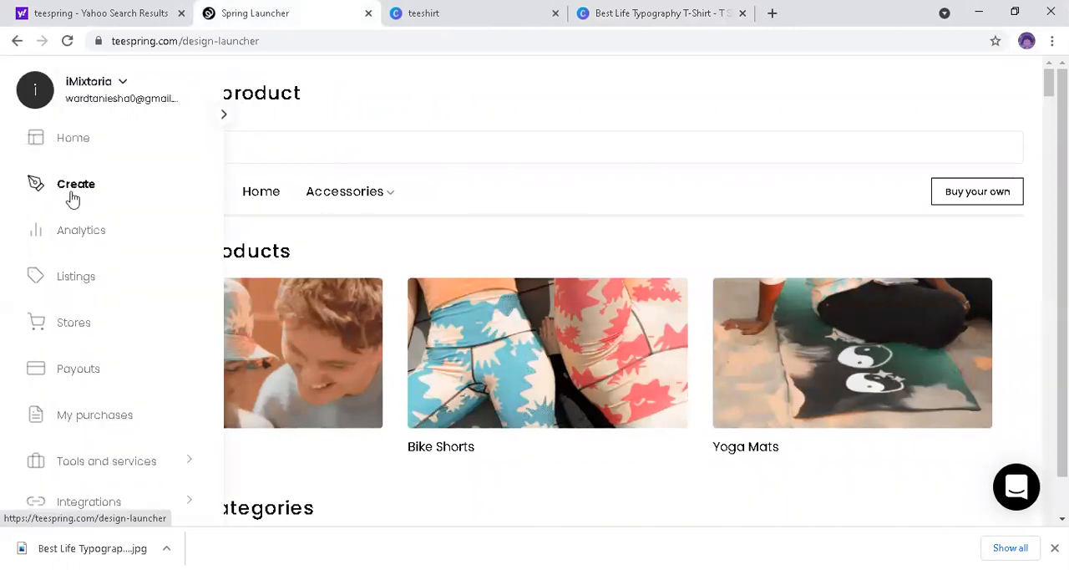
click(272, 139)
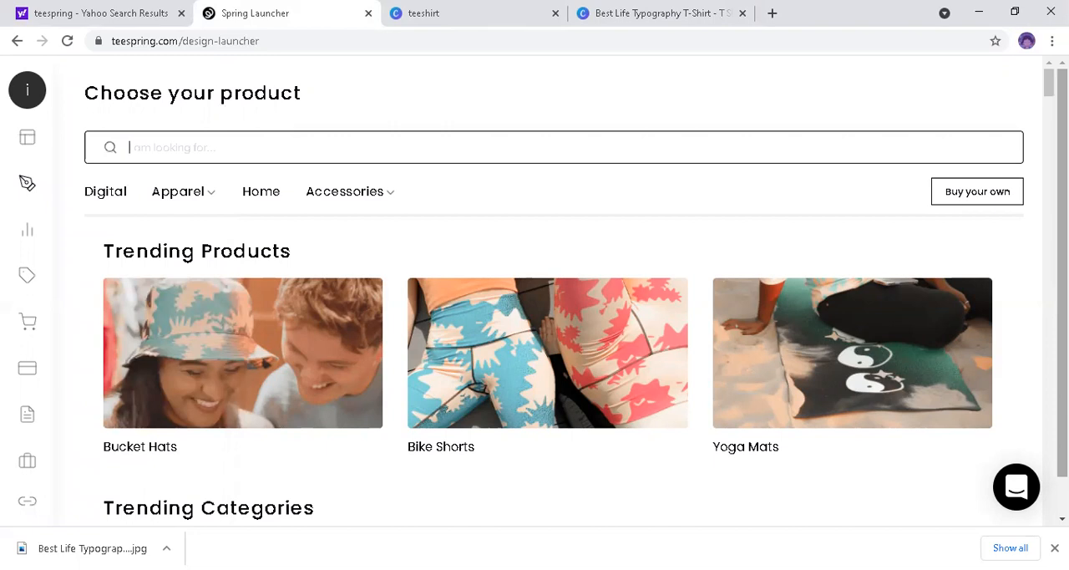
scroll(576, 291, down, 1)
scroll(547, 334, down, 2)
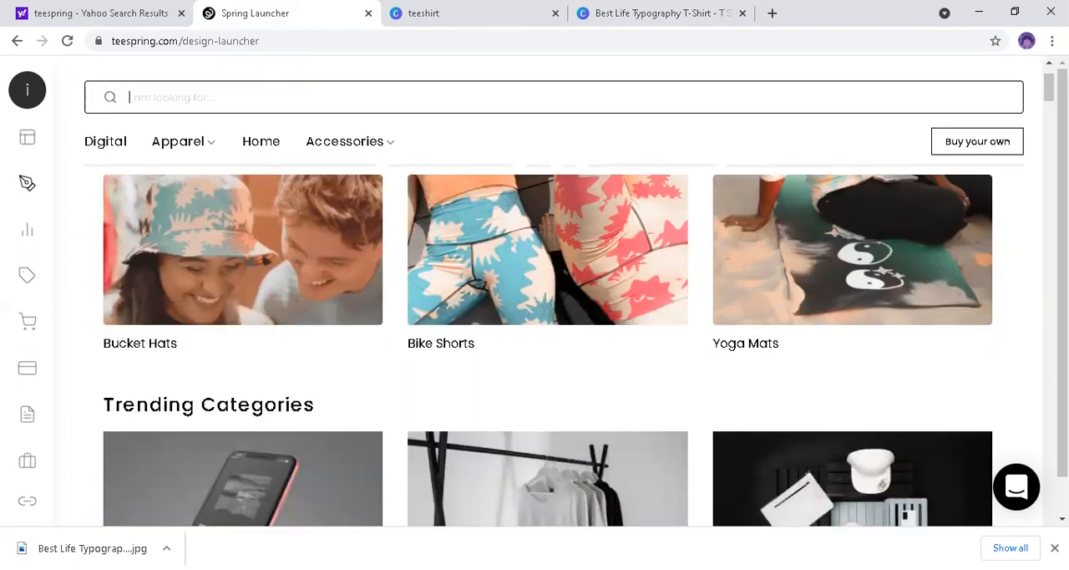
scroll(547, 334, down, 2)
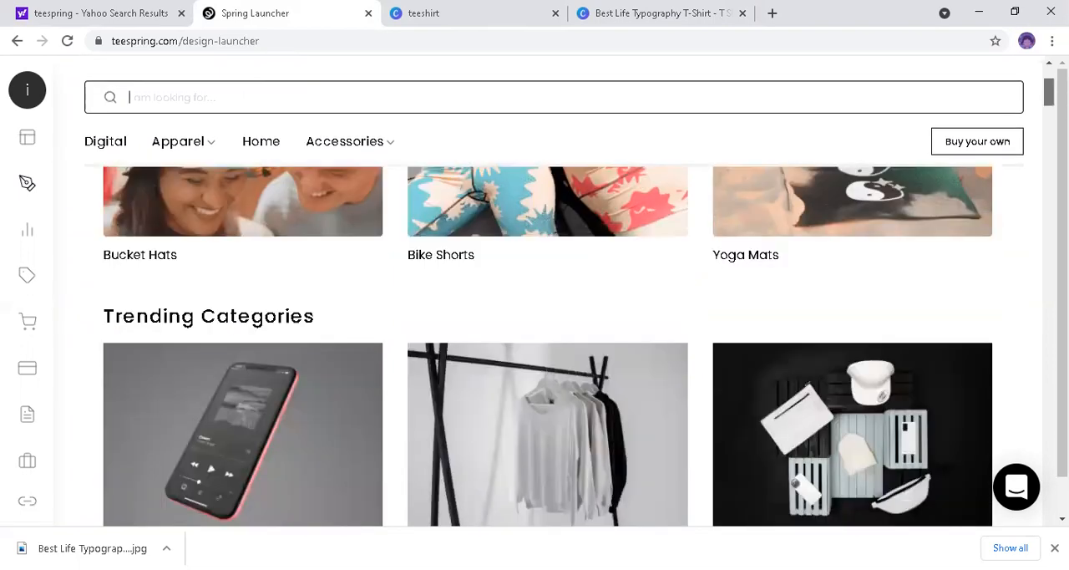
scroll(547, 334, down, 5)
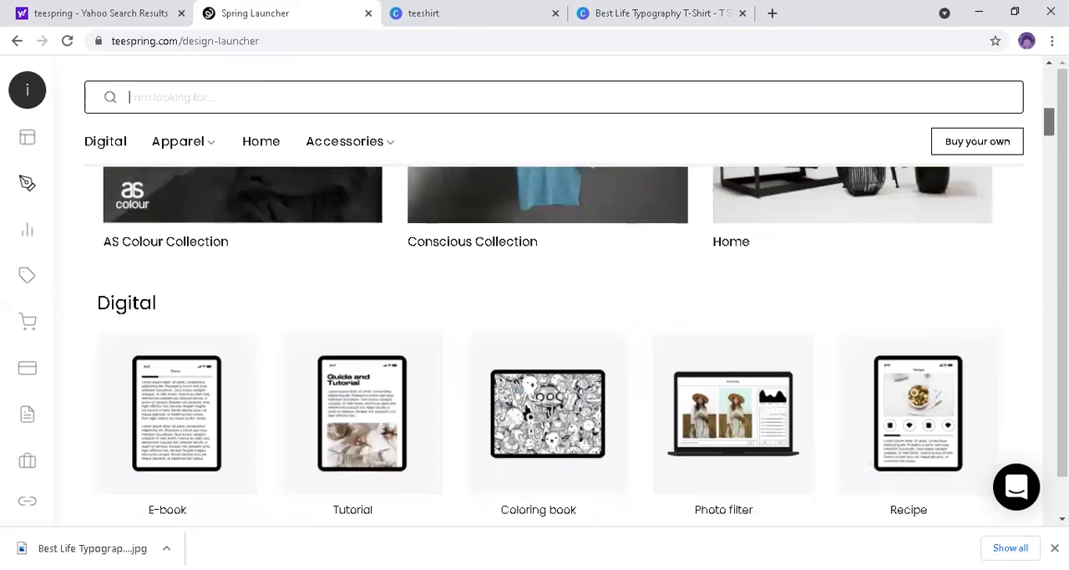
scroll(547, 334, down, 3)
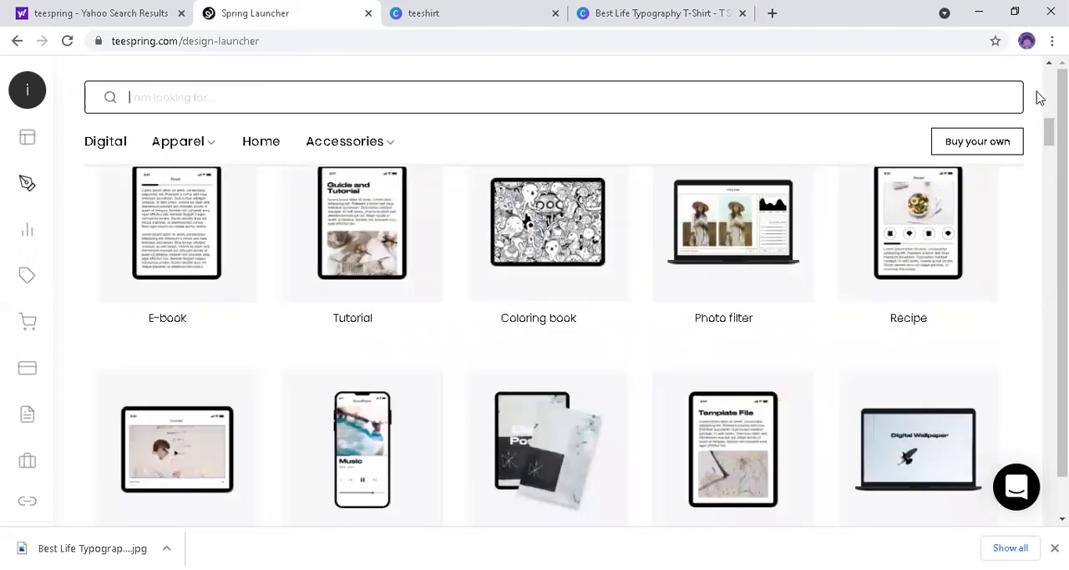
scroll(664, 123, up, 10)
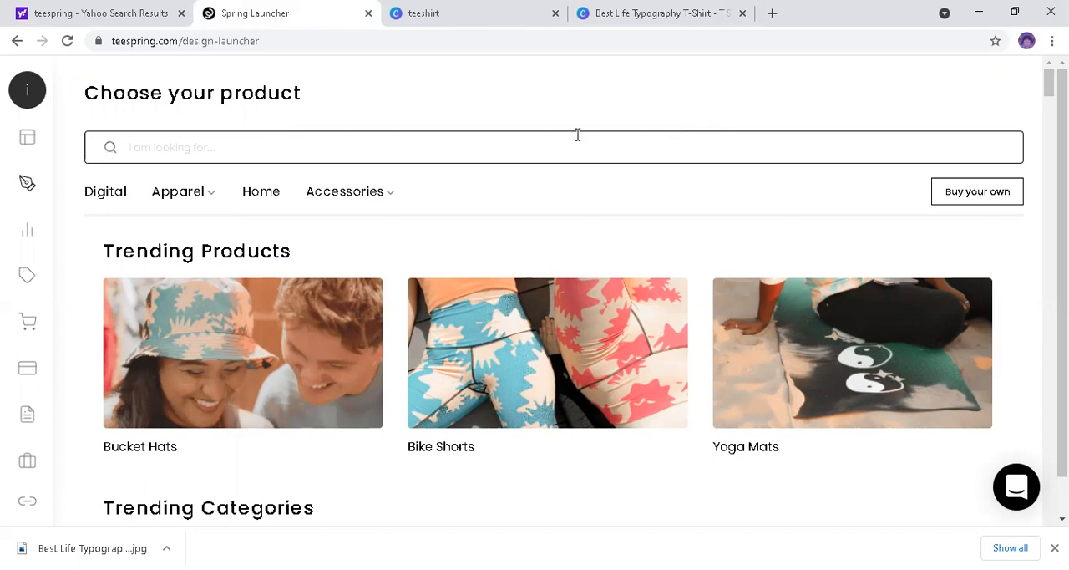
Step: Search the product catalogue for "t-shirts"
text(t)
text(-shir)
text(ys)
key(BackSpace)
key(BackSpace)
text(ts)
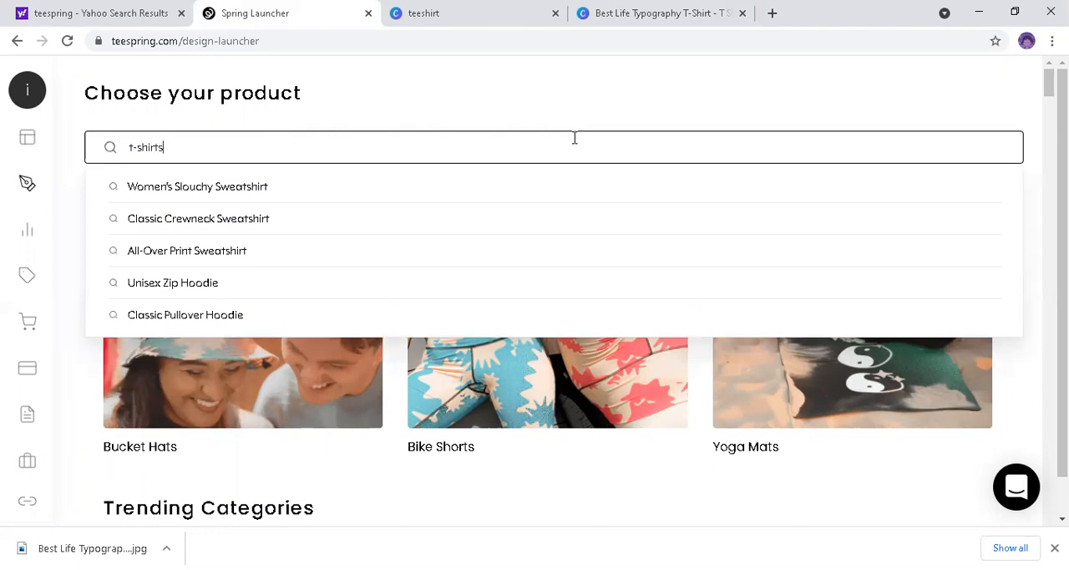
key(Return)
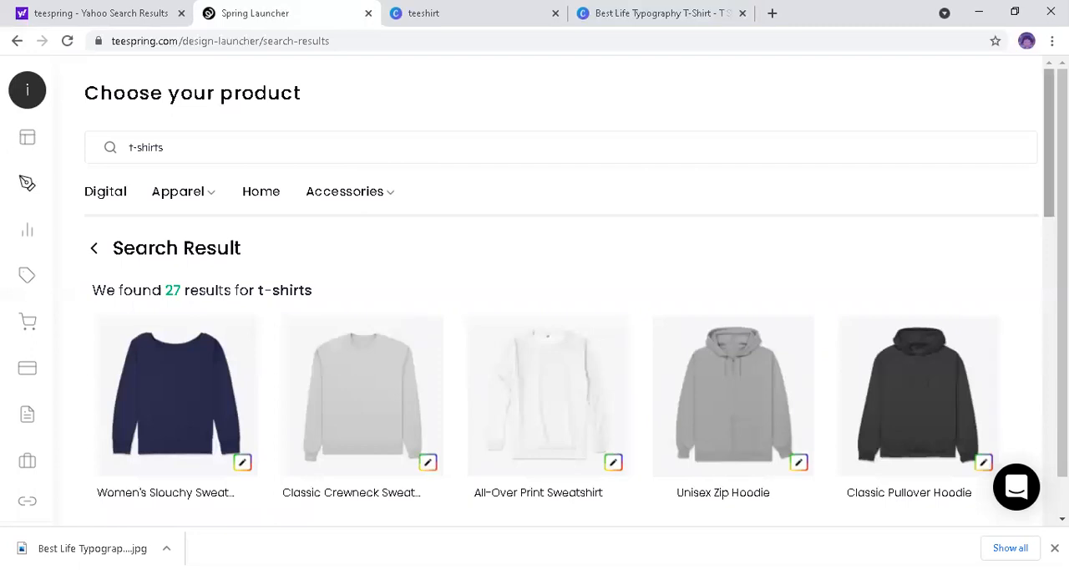
Step: Start designing the black V-neck tee listed between the Women's Classic Tee and the Women's Comfort Tee in the results
mouse_move(731, 416)
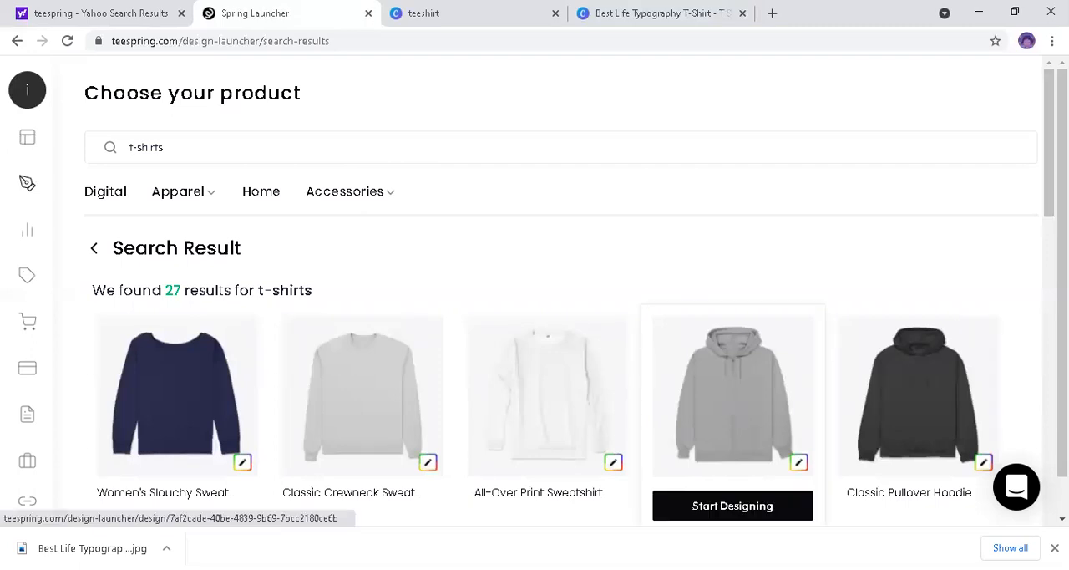
scroll(1030, 229, down, 1)
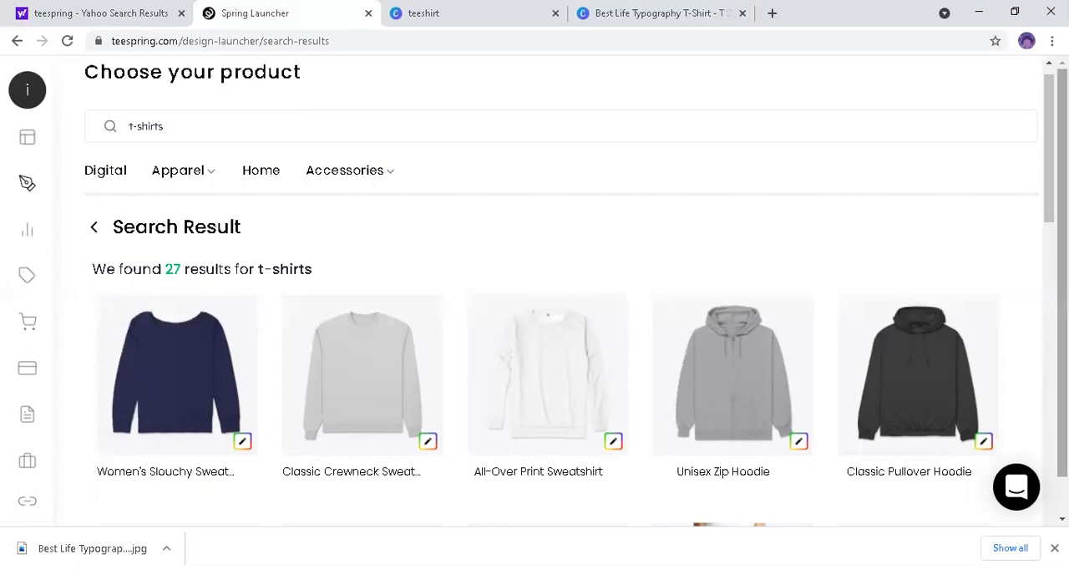
scroll(534, 295, down, 1)
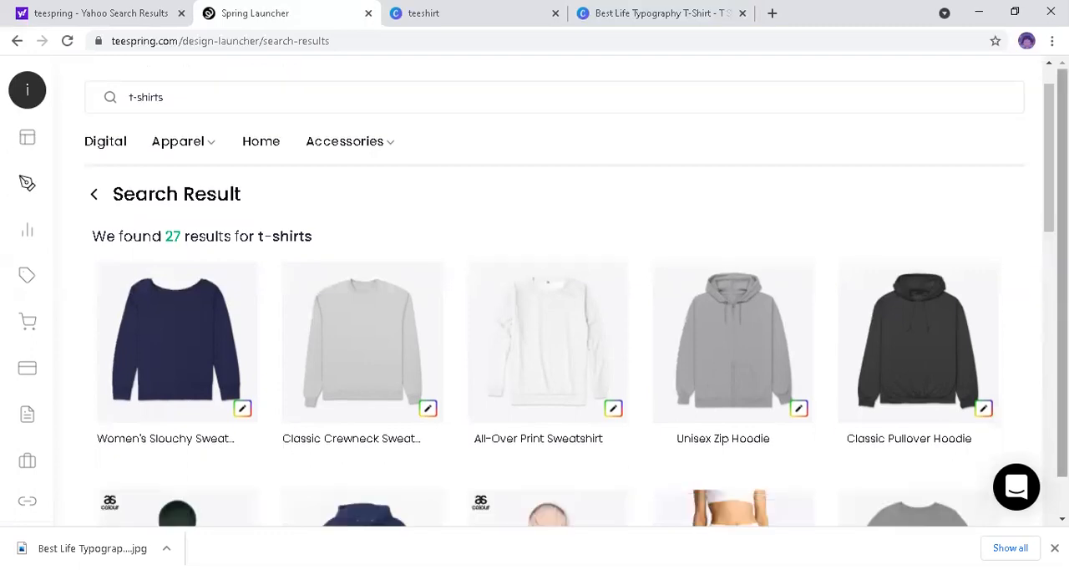
scroll(534, 334, down, 1)
scroll(535, 334, down, 3)
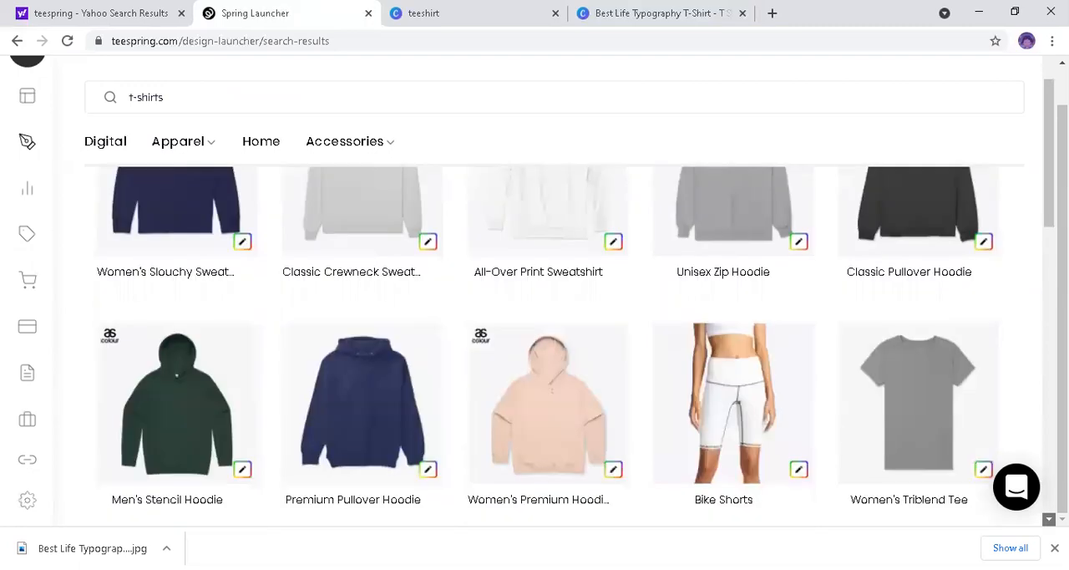
scroll(836, 430, down, 2)
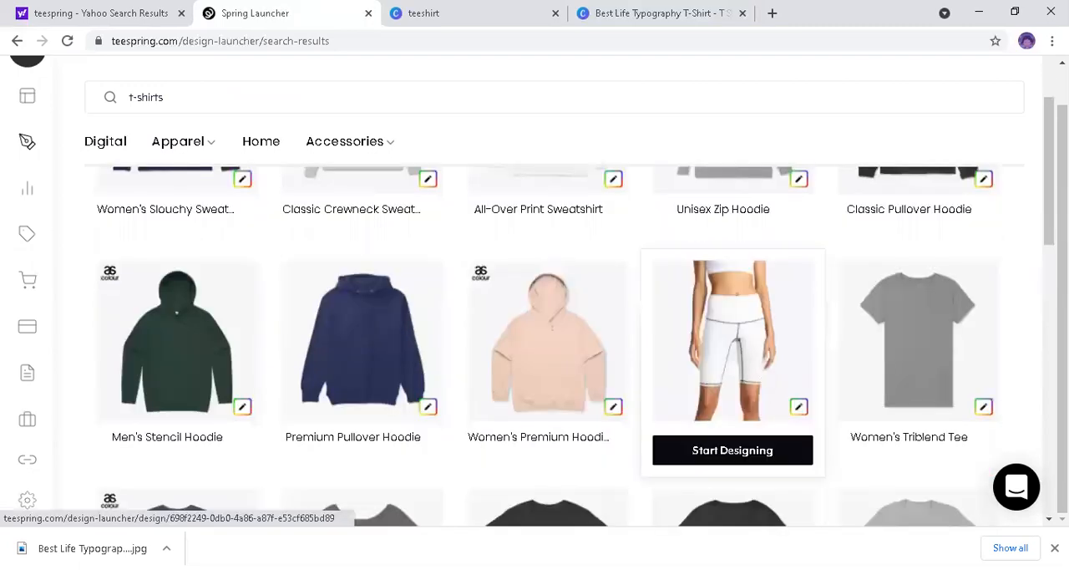
scroll(535, 335, down, 1)
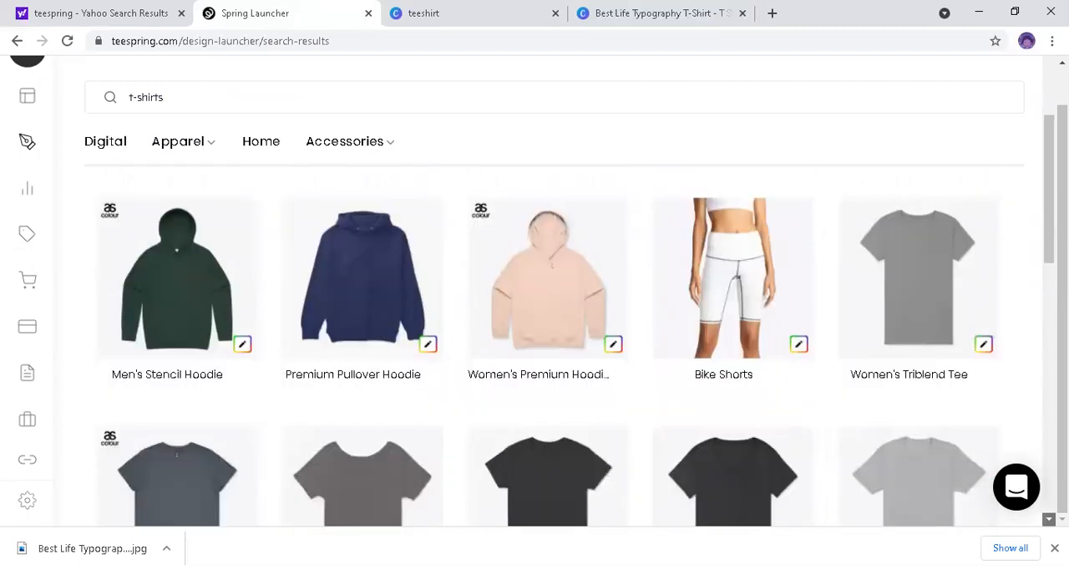
scroll(535, 346, down, 2)
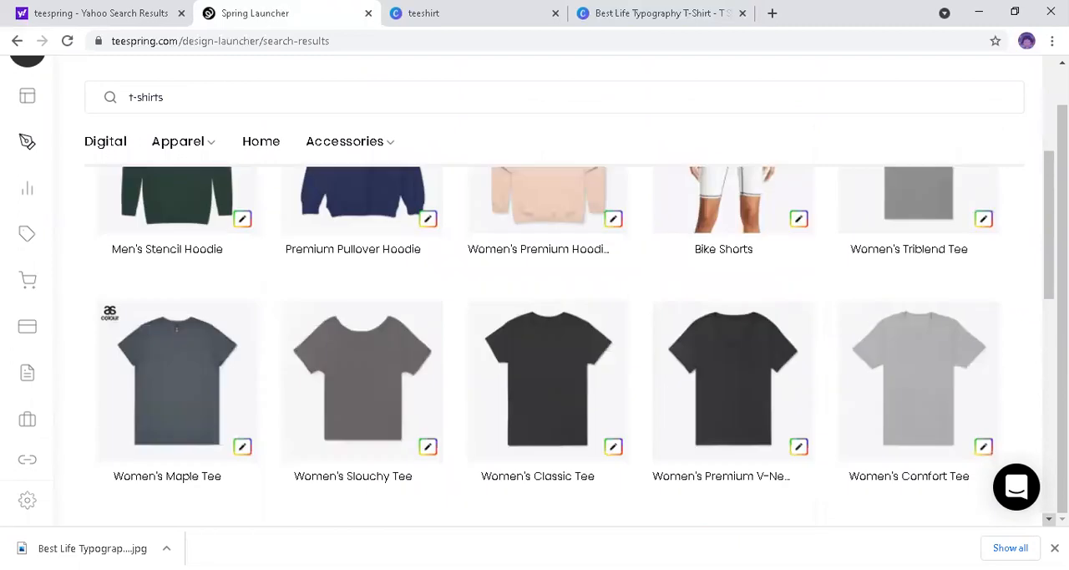
click(745, 357)
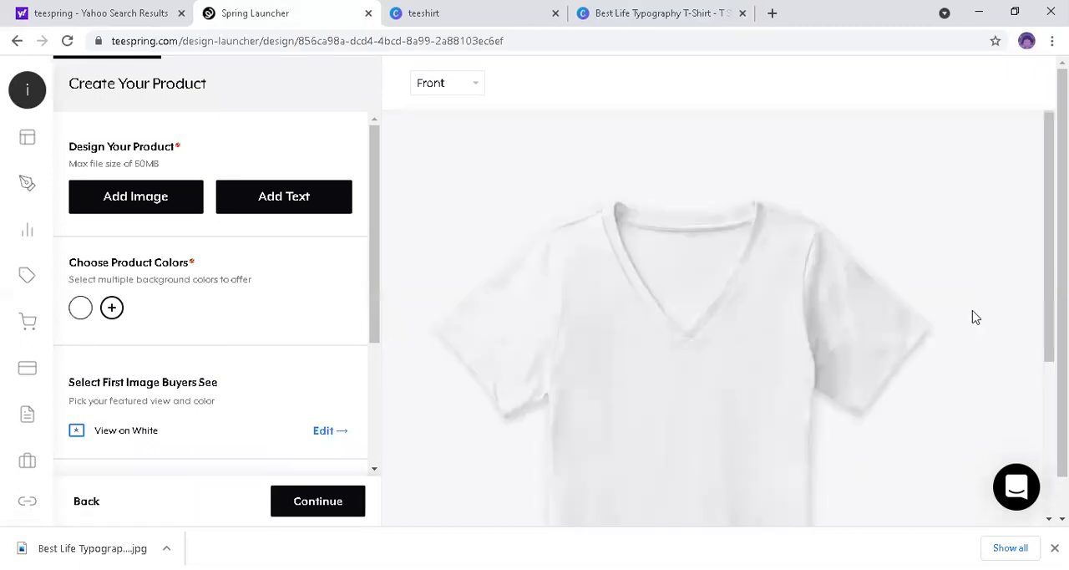
Step: Add the Best Life Typography T-Shirt image from the Downloads folder to the front of the shirt
drag(1049, 237, 1049, 260)
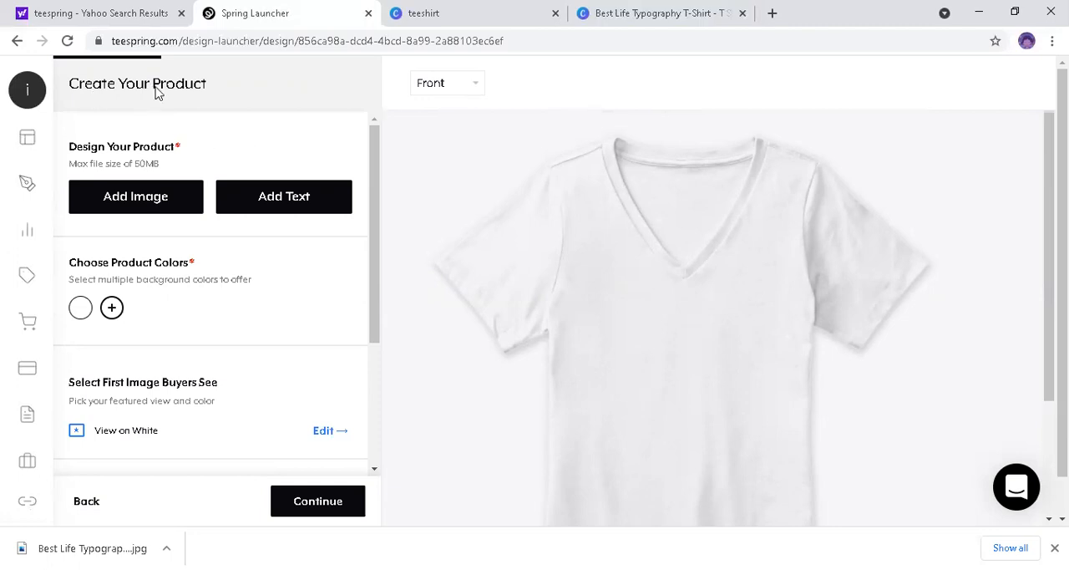
click(118, 205)
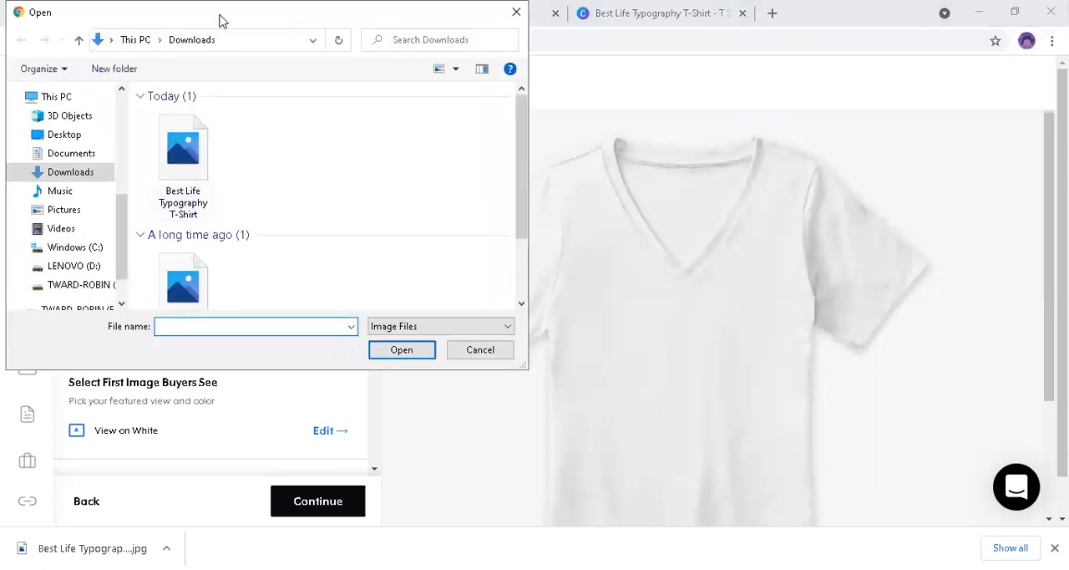
drag(221, 20, 645, 178)
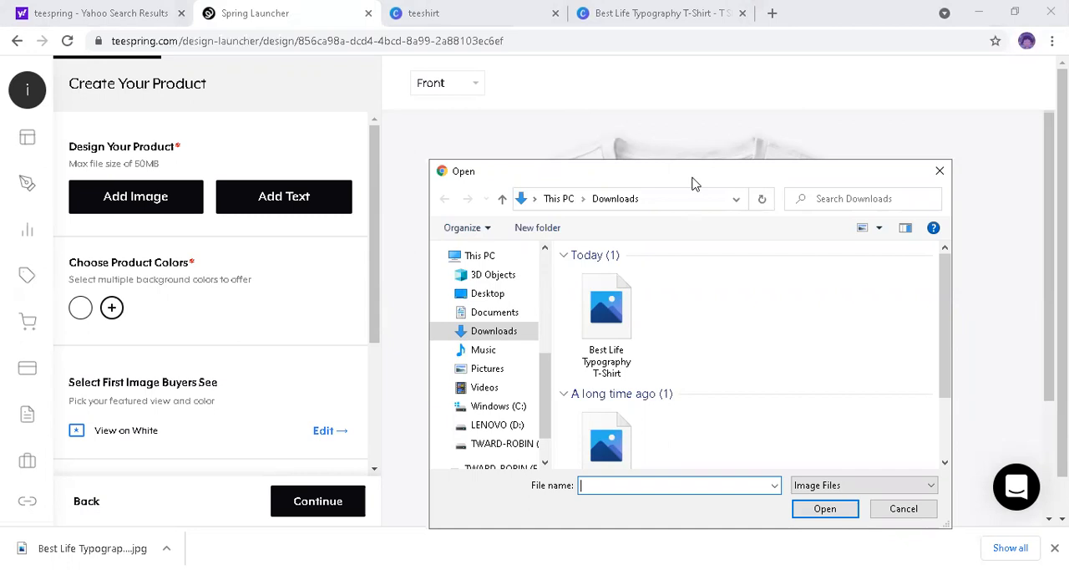
drag(692, 182, 267, 81)
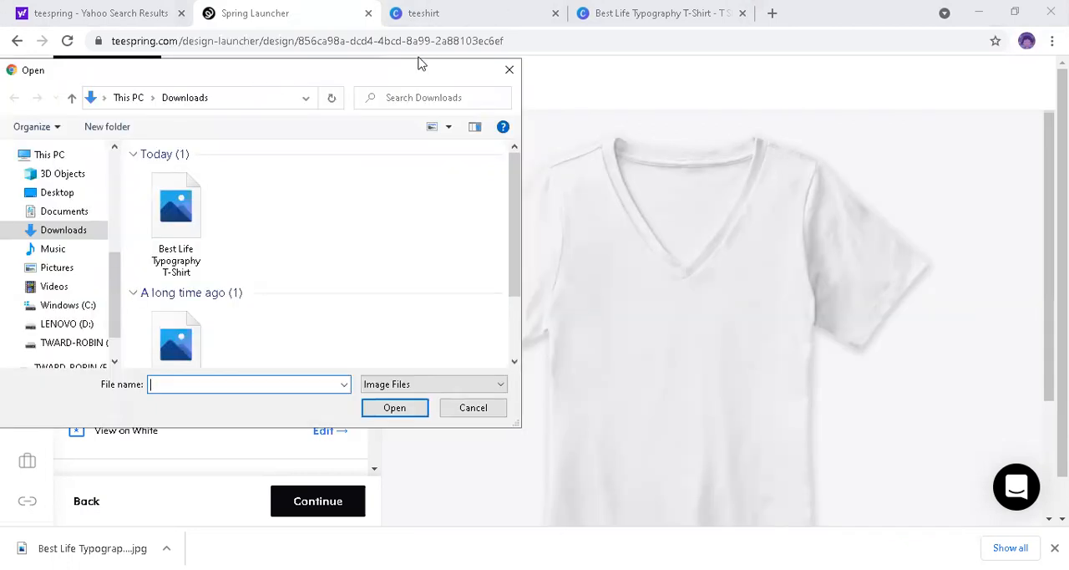
drag(408, 82, 701, 145)
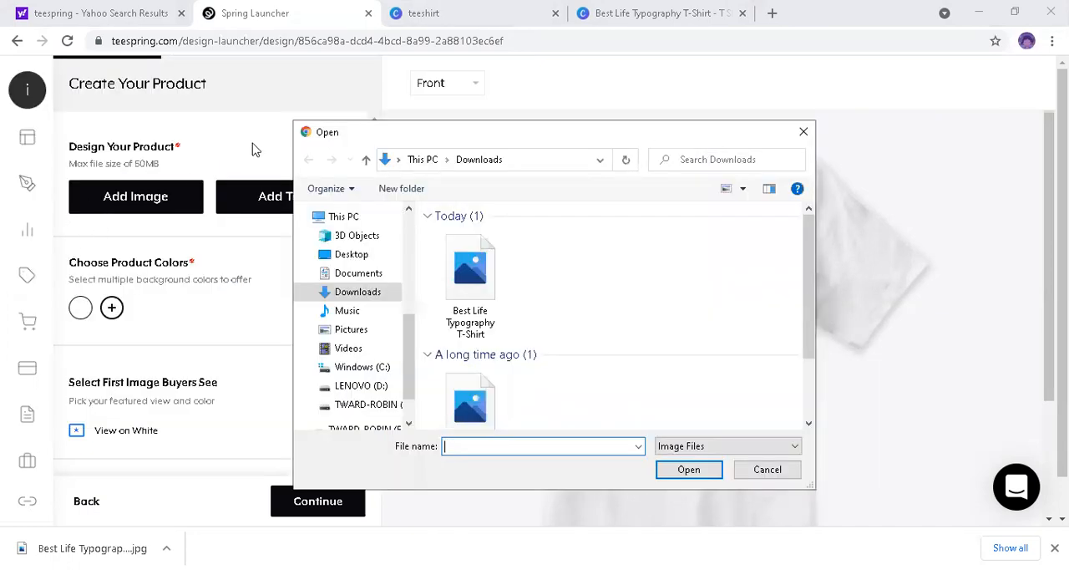
drag(451, 137, 310, 146)
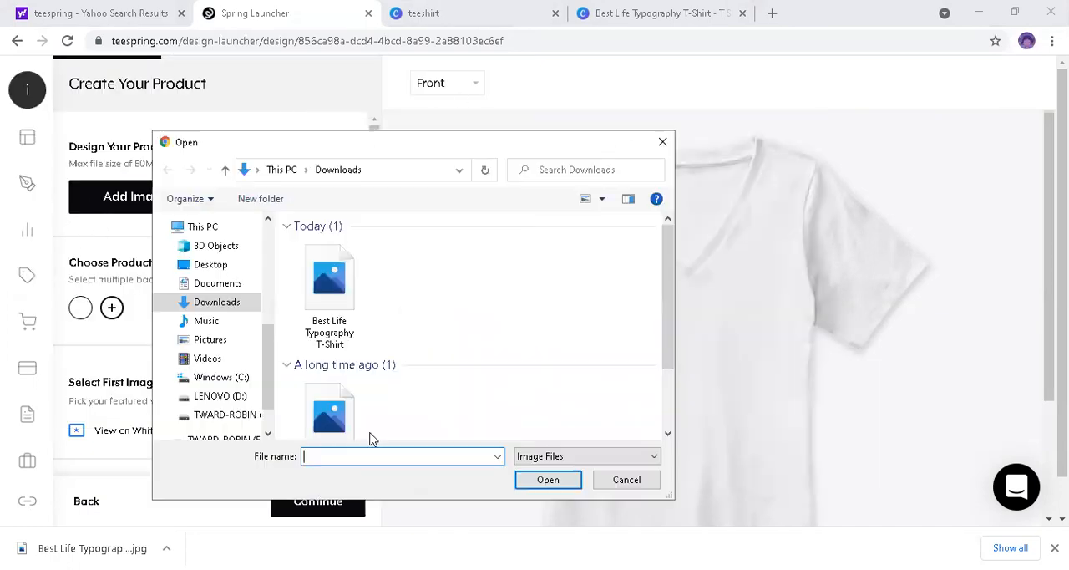
scroll(217, 334, up, 5)
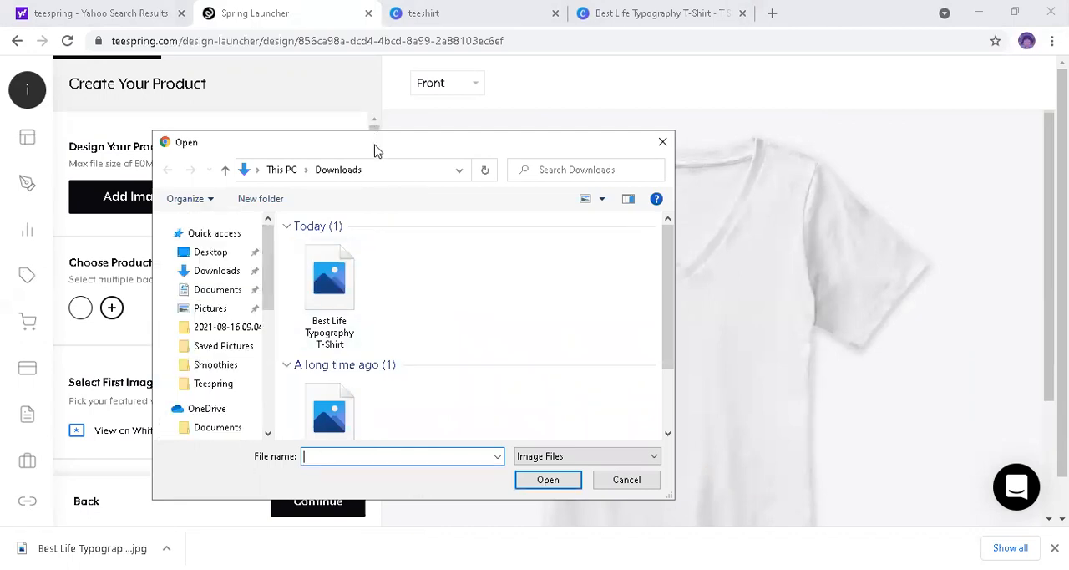
drag(360, 150, 219, 88)
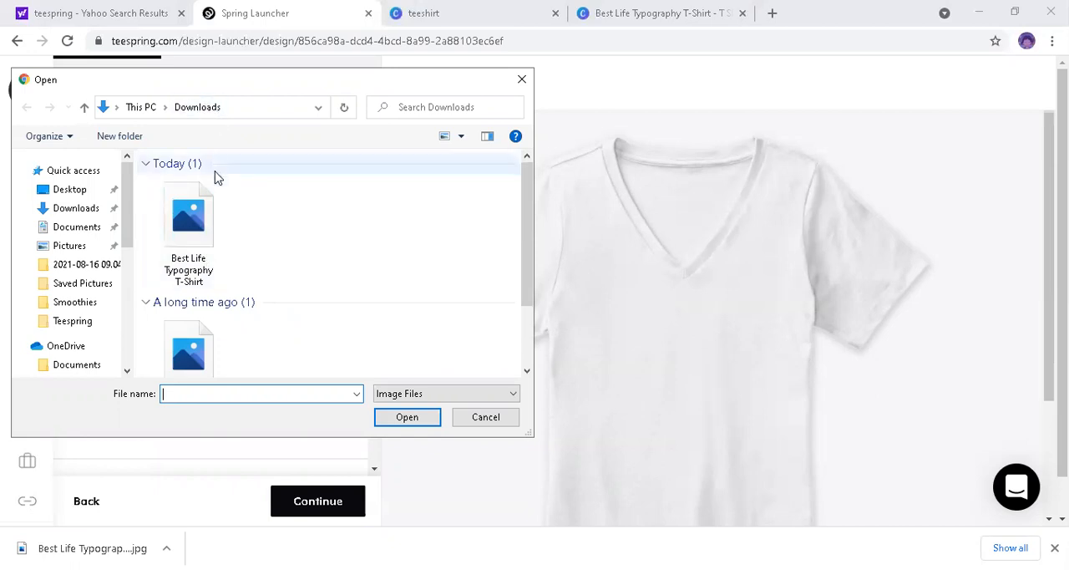
click(192, 234)
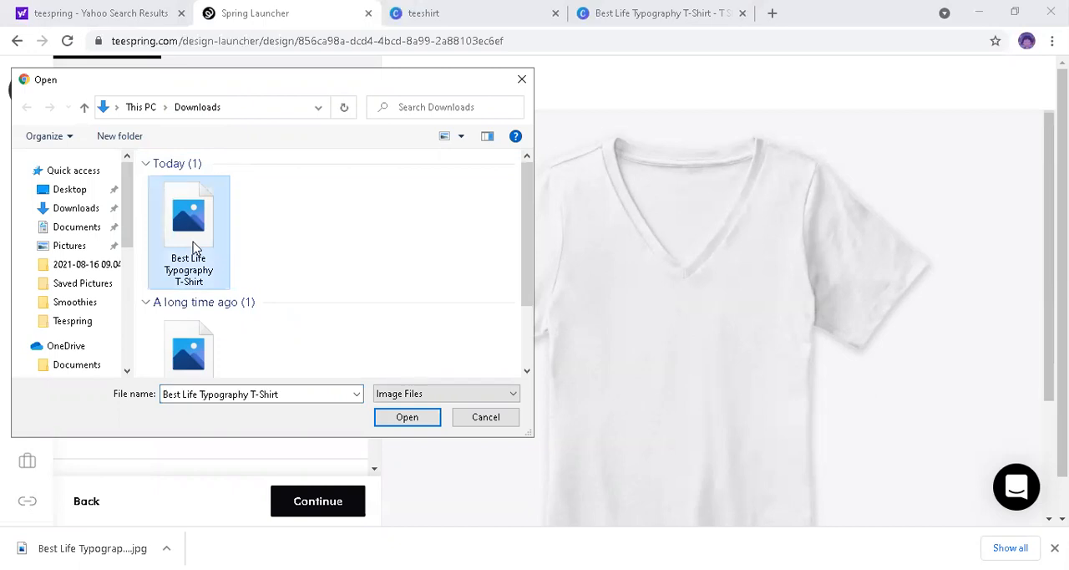
double_click(192, 246)
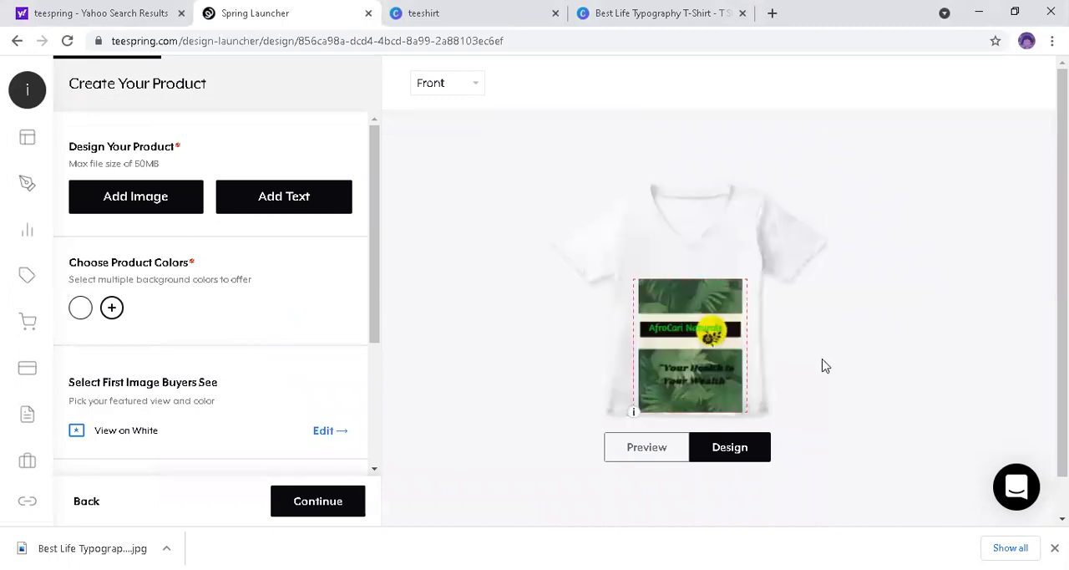
Step: Try to move the artwork higher on the shirt front, past the upper edge of the print area
drag(724, 363, 717, 330)
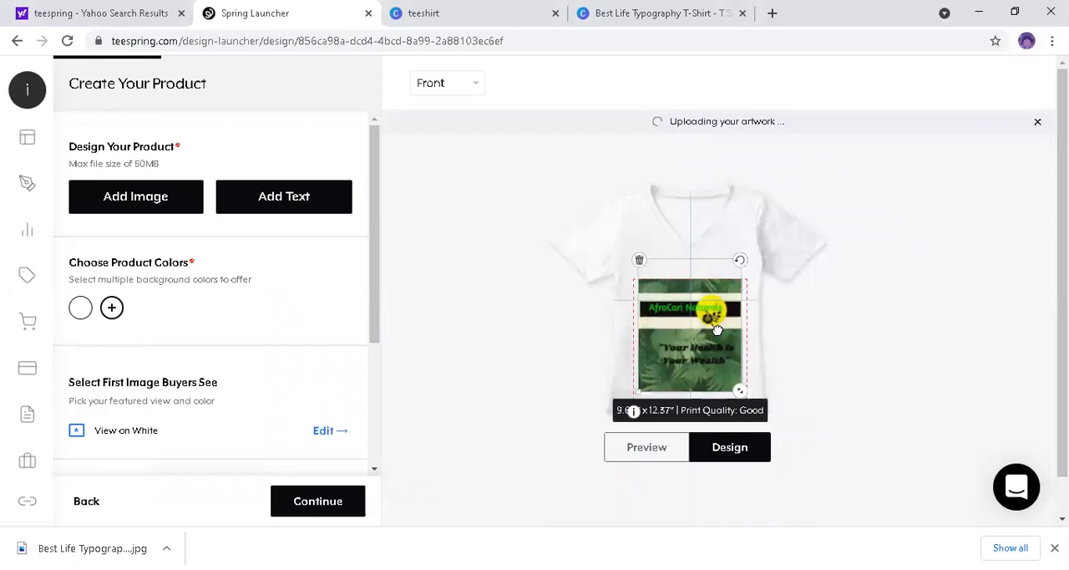
click(611, 380)
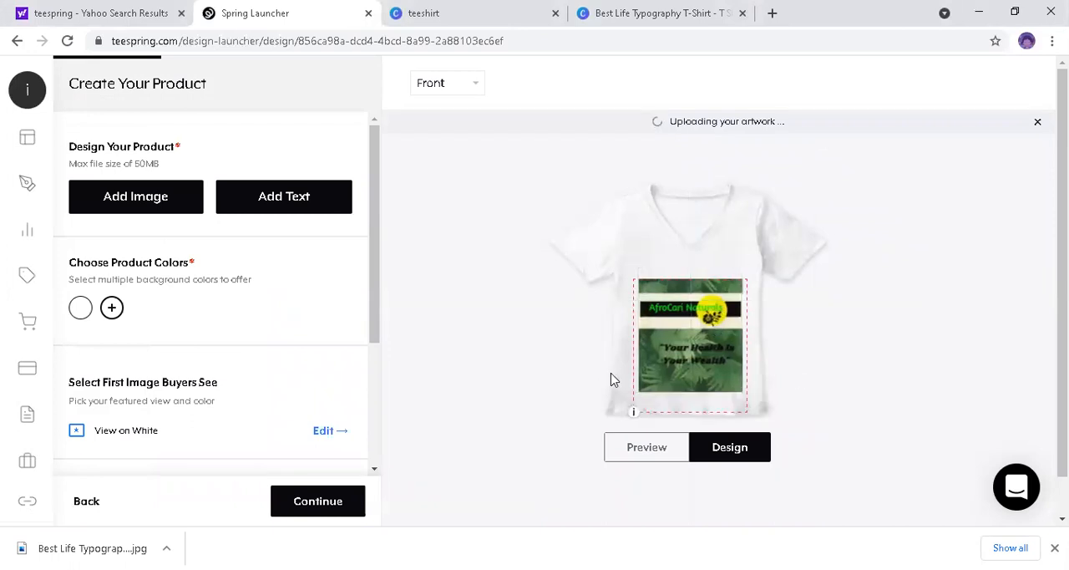
click(695, 351)
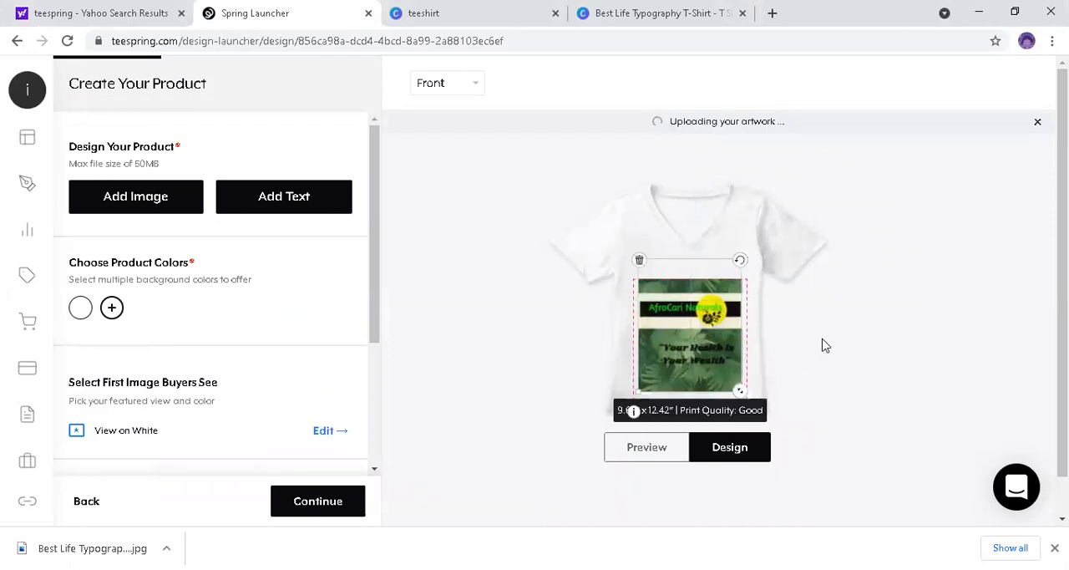
drag(637, 394, 645, 369)
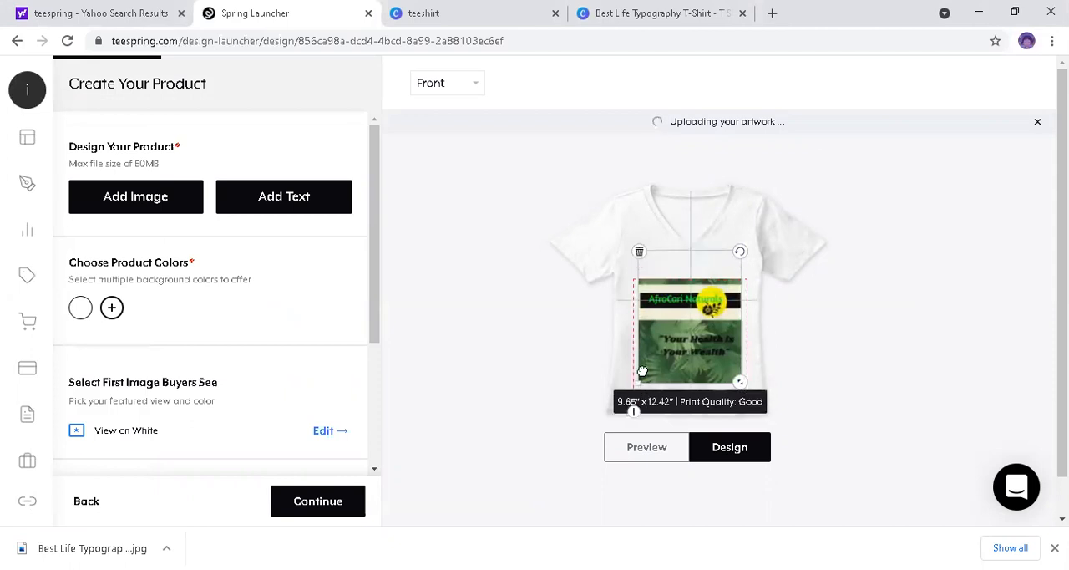
click(917, 370)
click(717, 340)
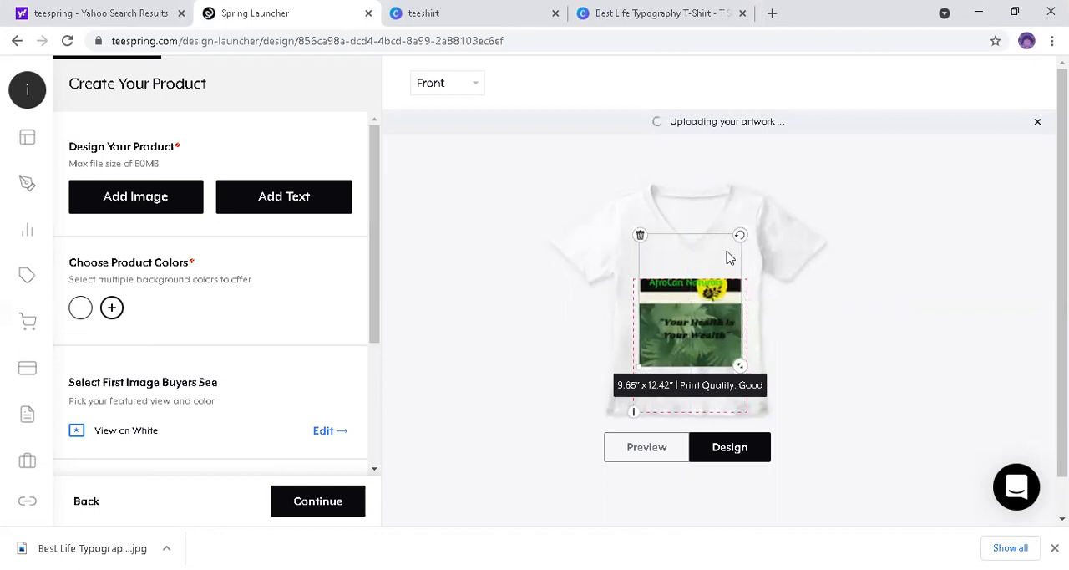
Step: Move the artwork down so the whole image fits inside the dashed print area
drag(731, 283, 717, 337)
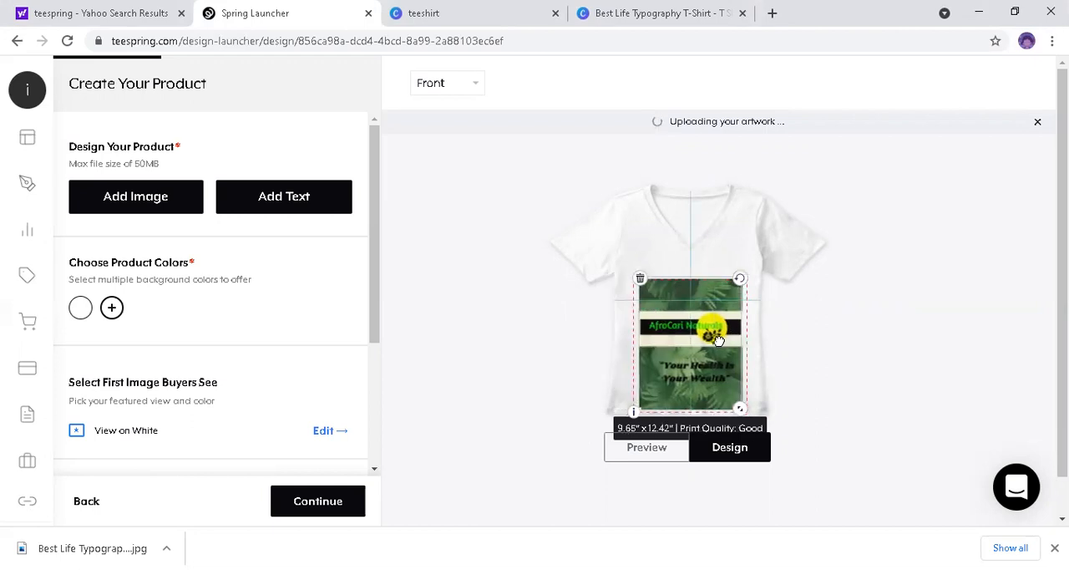
click(857, 355)
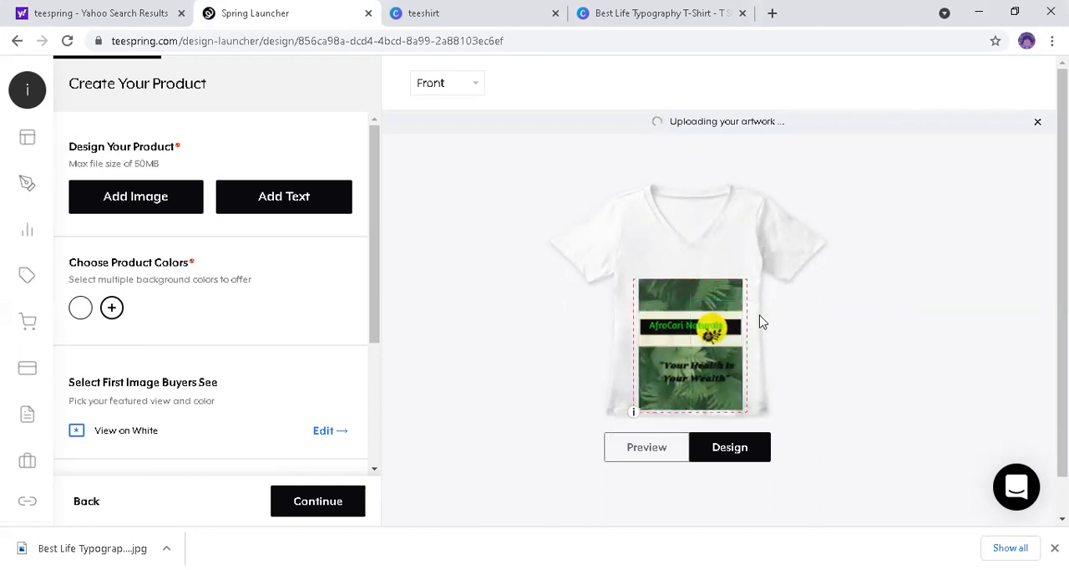
click(664, 320)
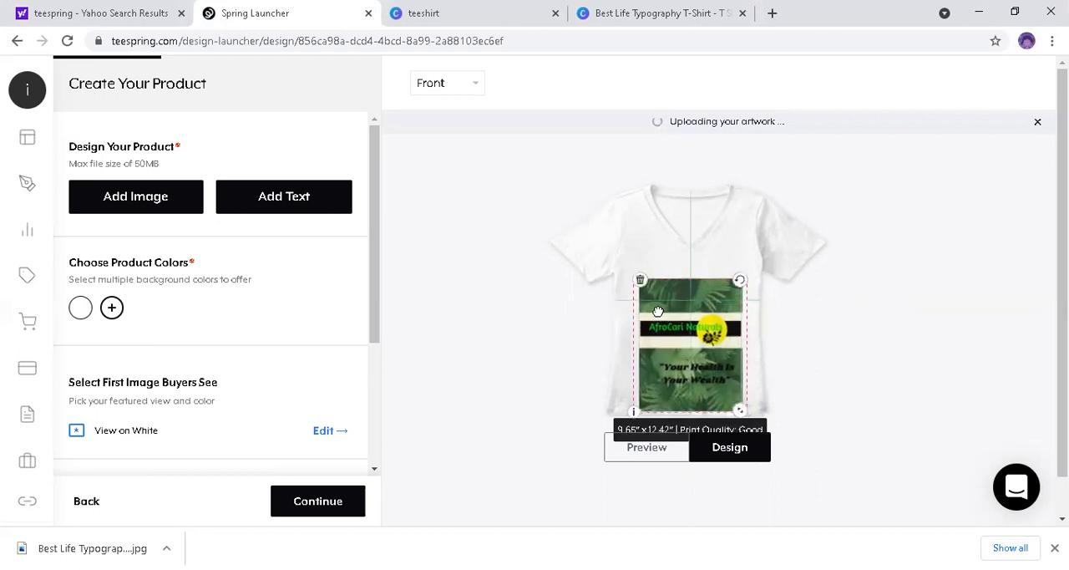
Step: Shrink the artwork to about 8.33″ × 10.71″ and center it horizontally within the print area on the shirt front
click(774, 365)
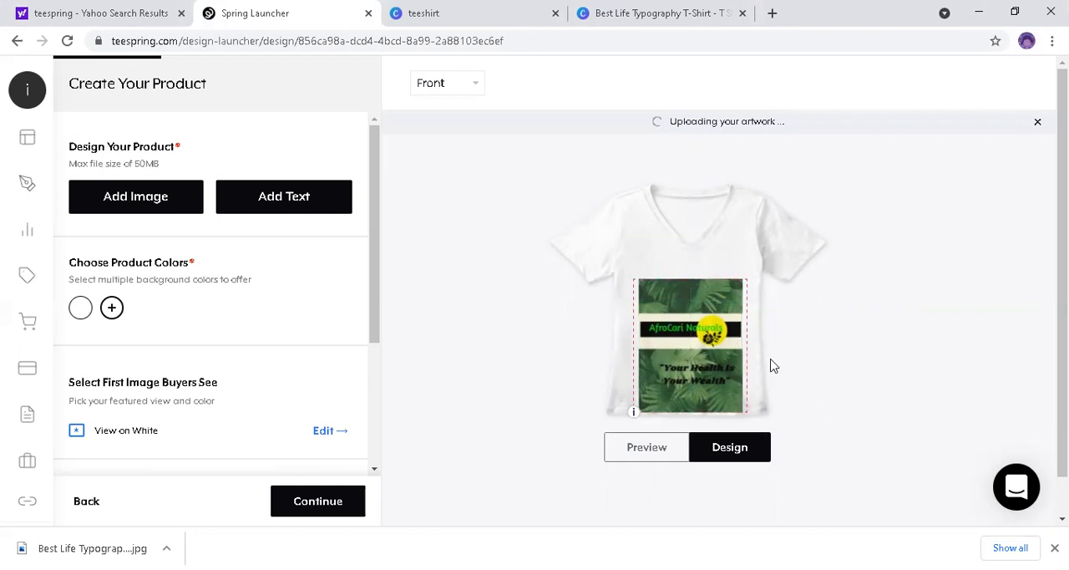
click(717, 368)
drag(742, 416, 720, 374)
click(853, 359)
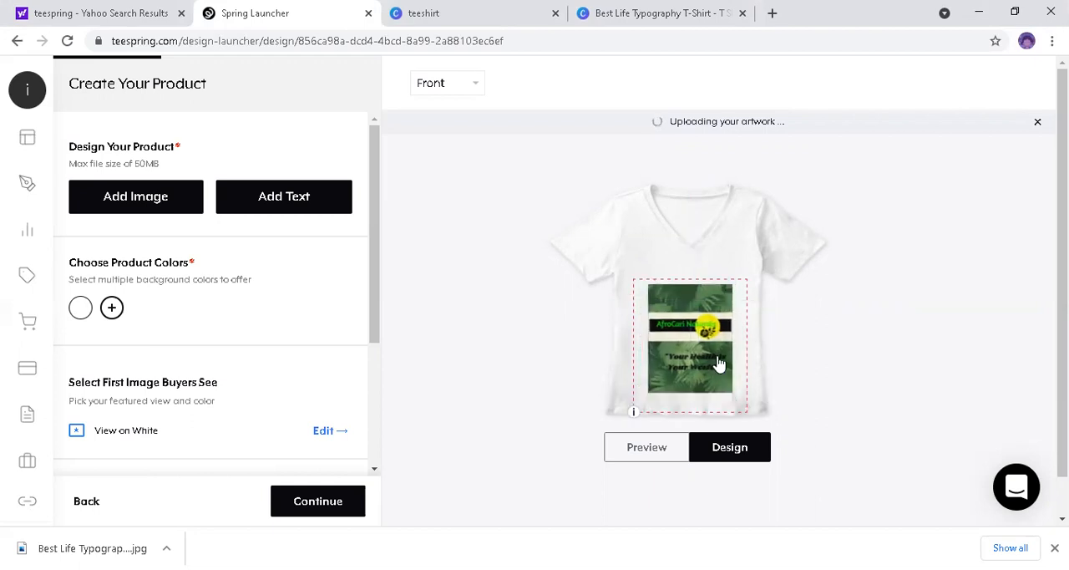
click(717, 357)
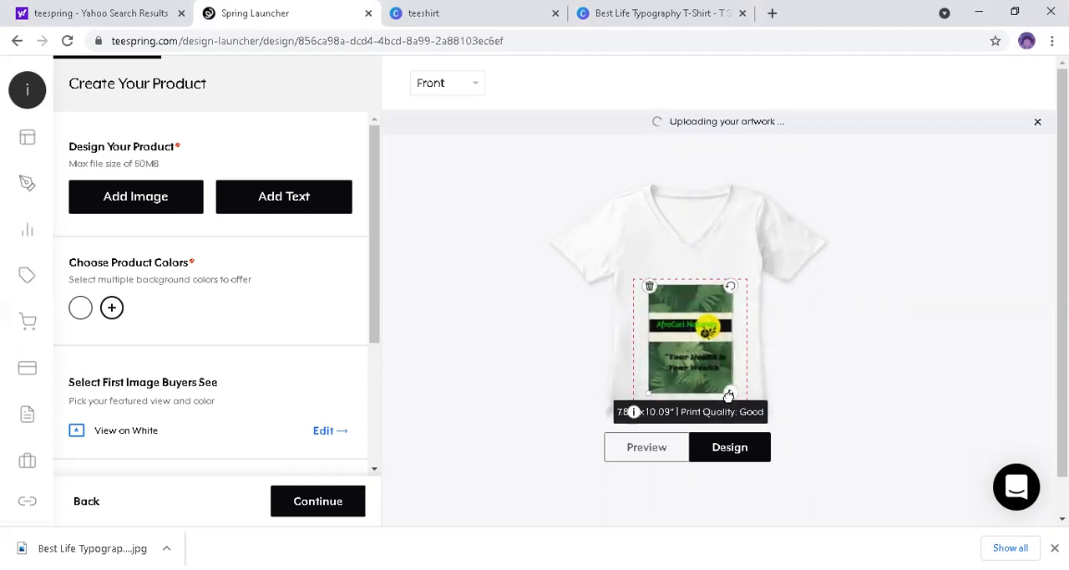
drag(729, 395, 733, 401)
click(922, 324)
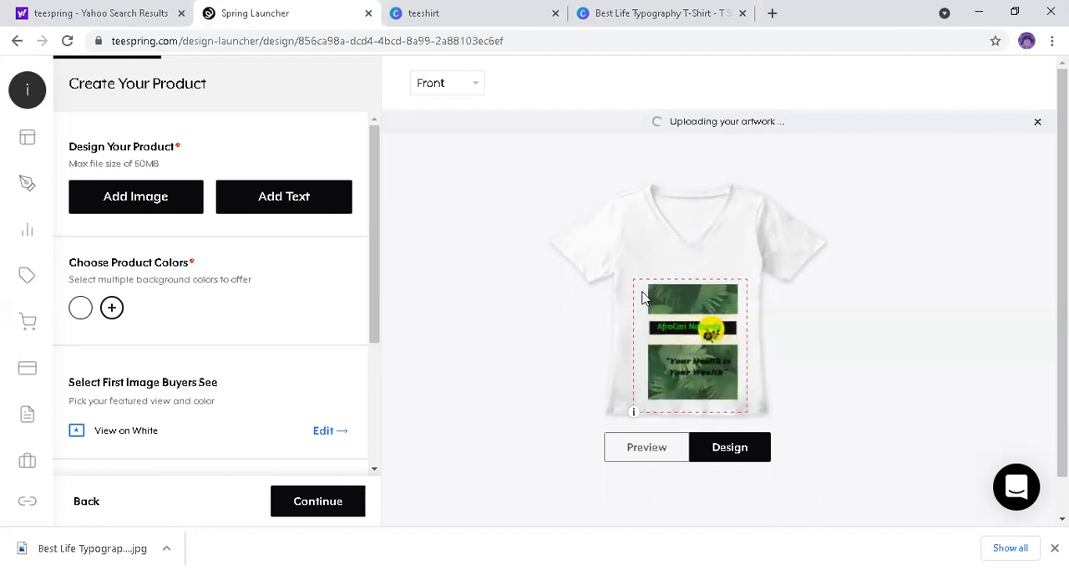
click(664, 364)
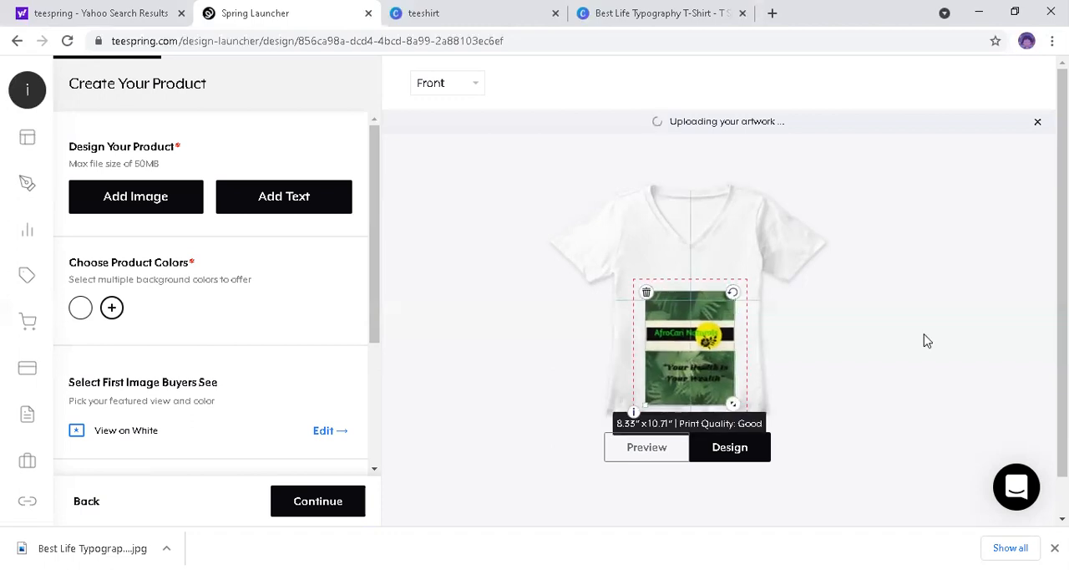
click(718, 283)
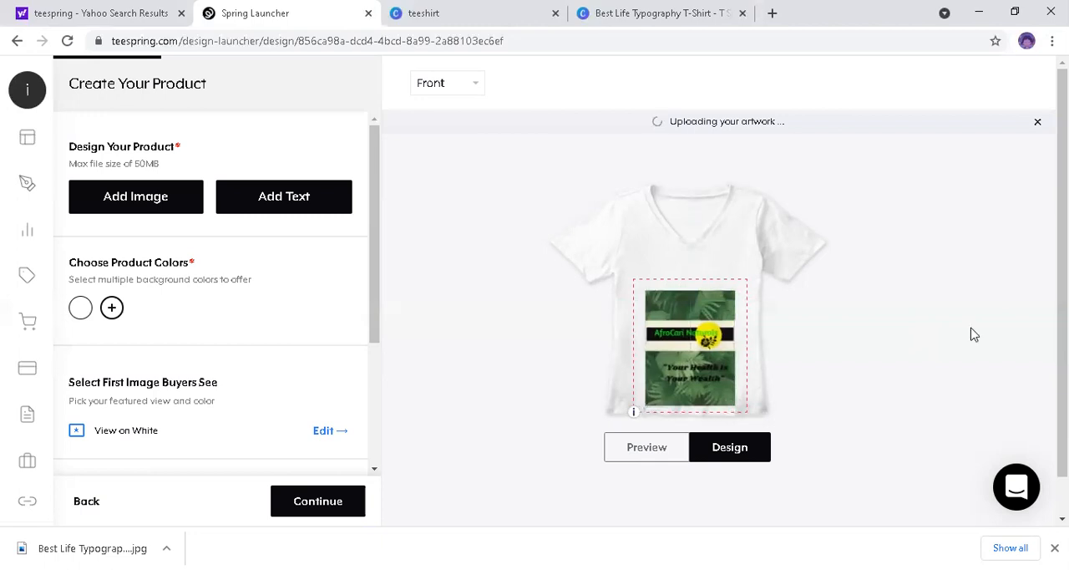
Step: Preview the white shirt and examine how the artwork sits on the front from neckline to hem
click(656, 451)
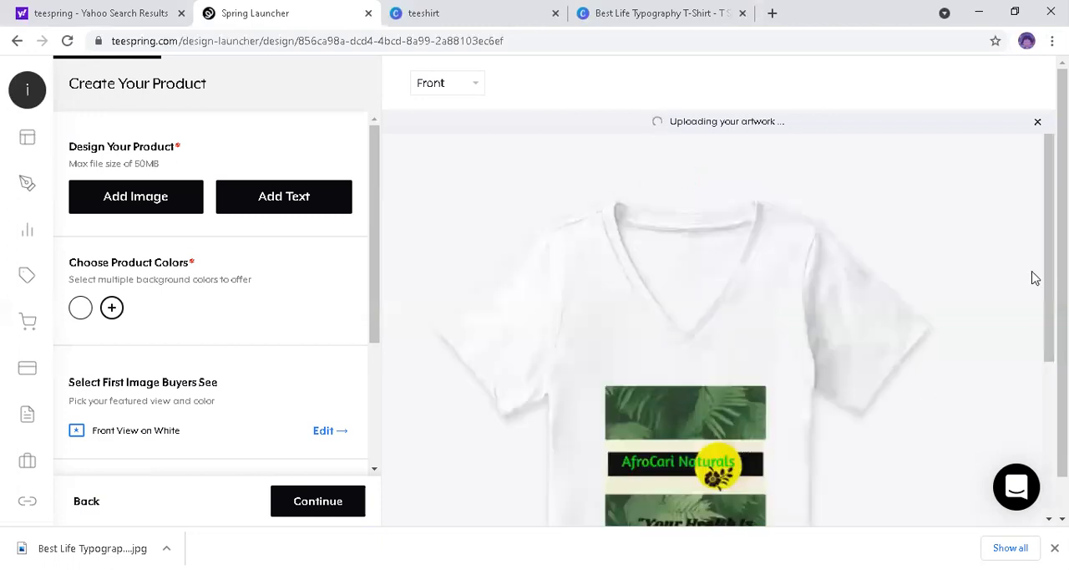
scroll(1037, 318, down, 2)
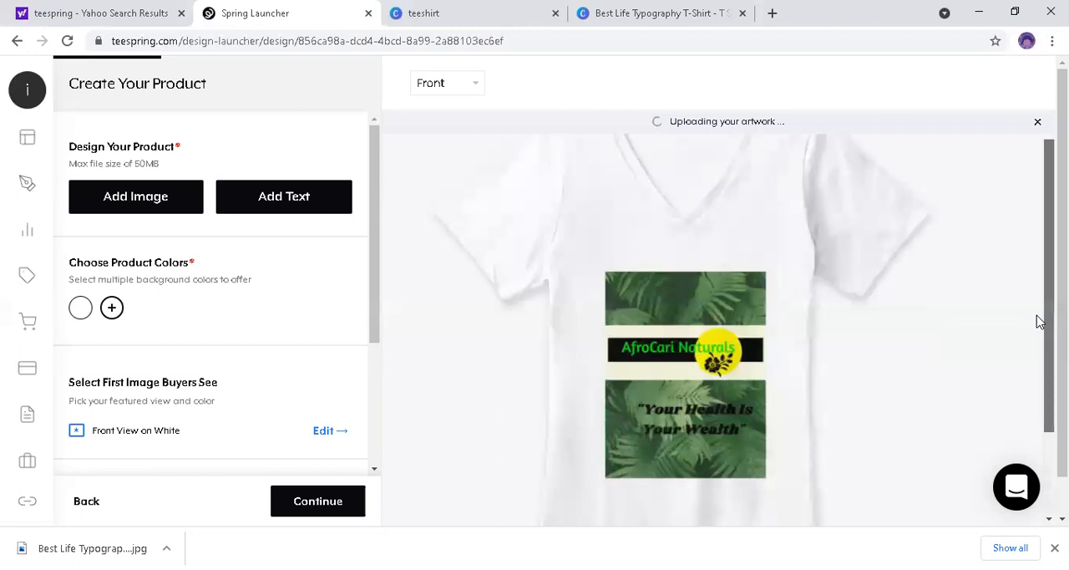
scroll(719, 330, down, 1)
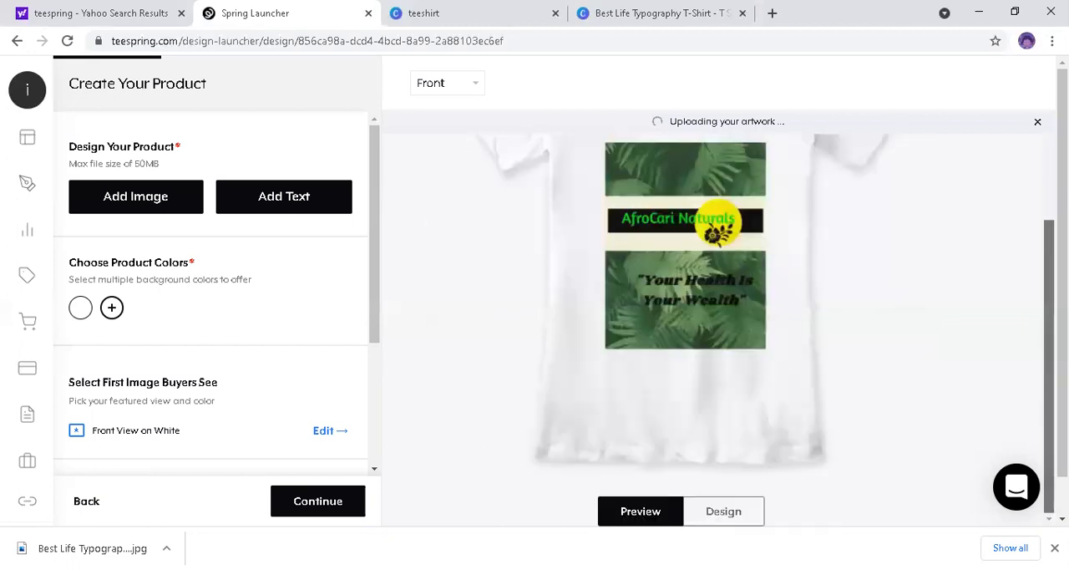
scroll(1036, 287, up, 1)
scroll(1036, 287, up, 2)
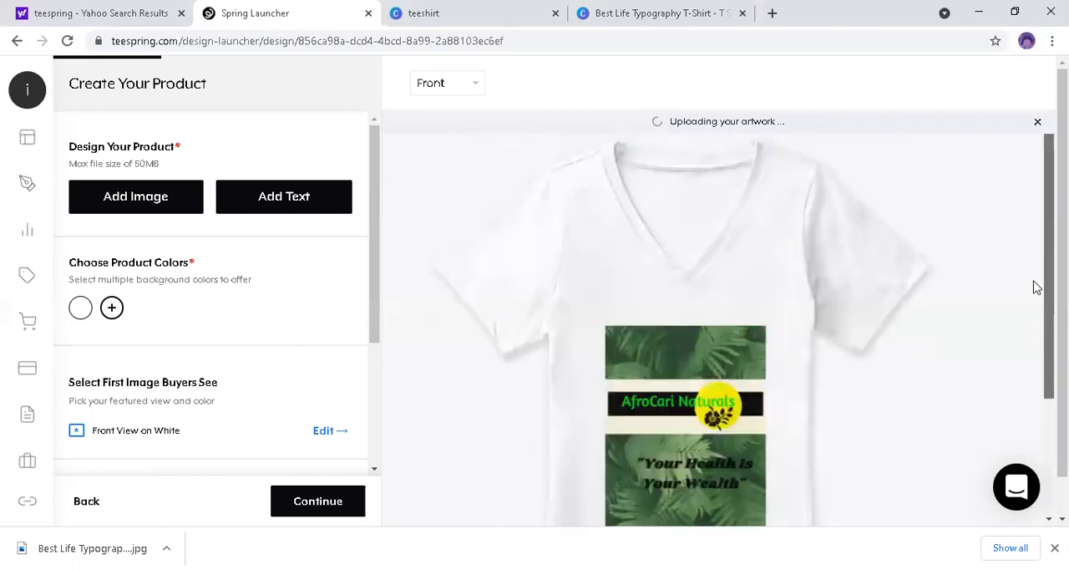
scroll(1036, 301, down, 1)
scroll(1036, 326, down, 1)
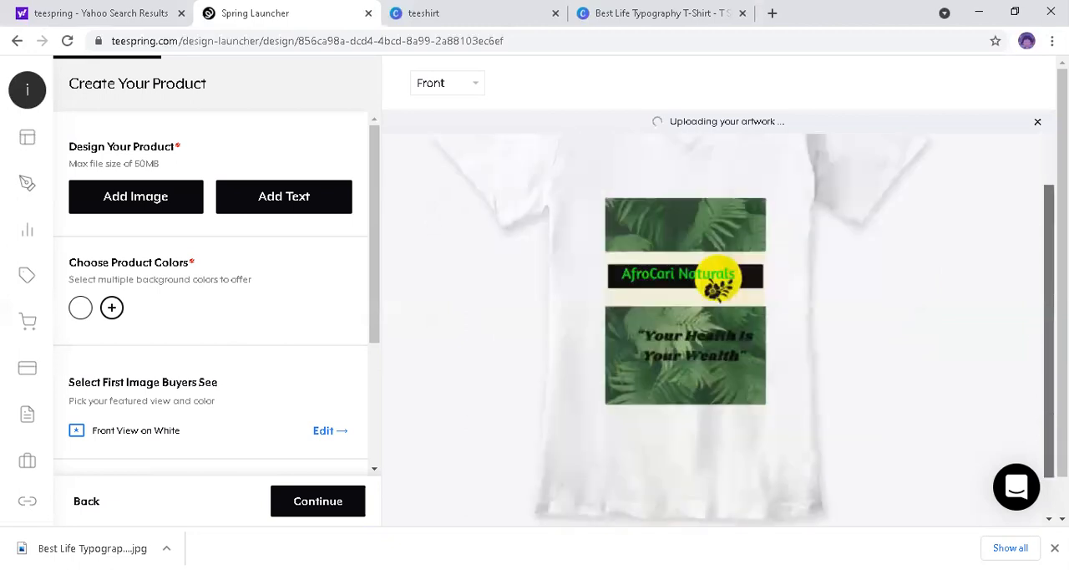
scroll(1036, 301, up, 1)
scroll(1036, 299, up, 1)
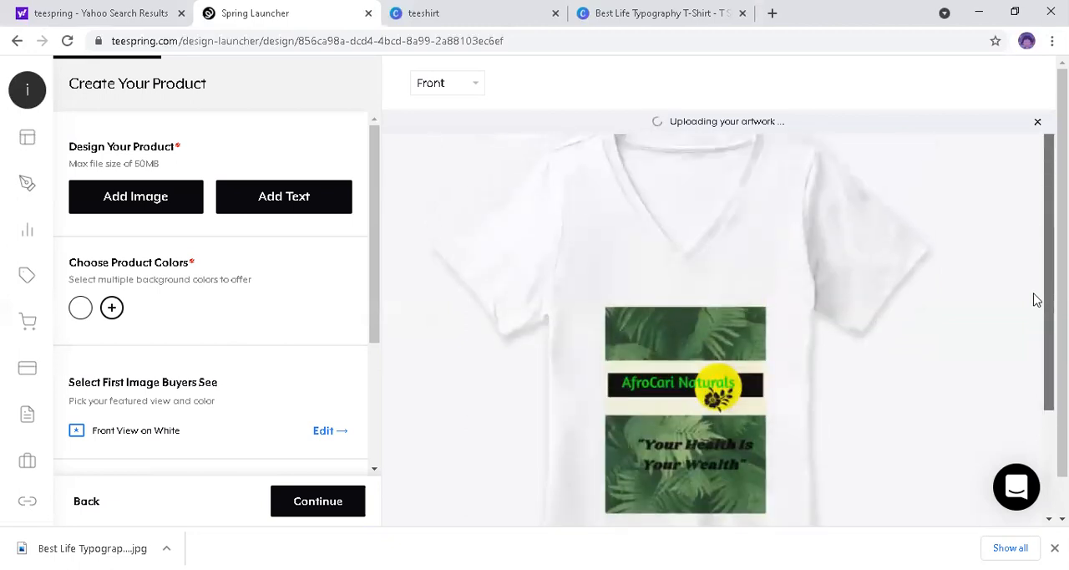
scroll(1035, 302, down, 1)
scroll(1029, 347, down, 1)
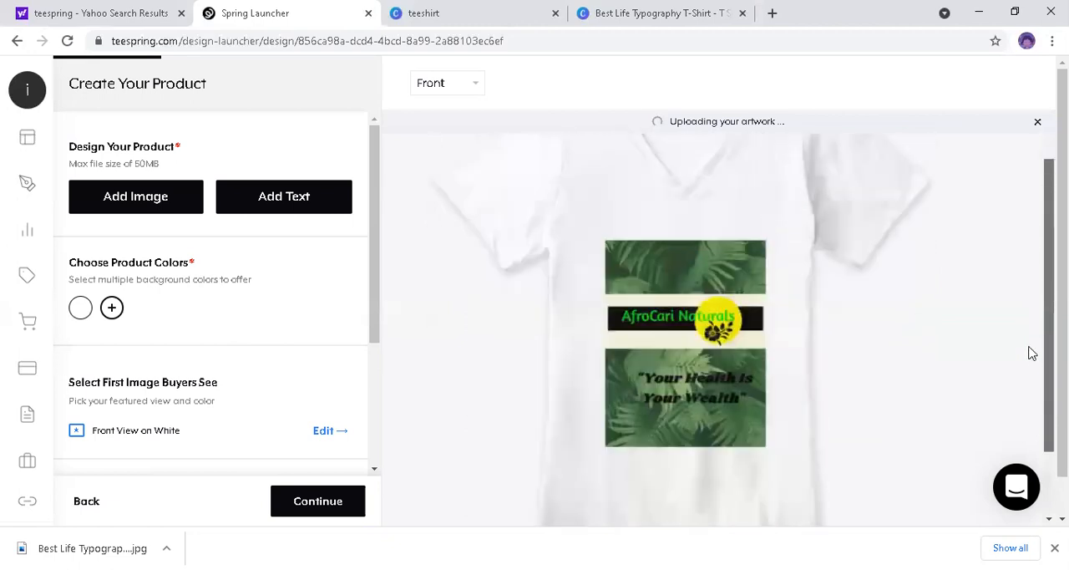
scroll(1032, 386, down, 1)
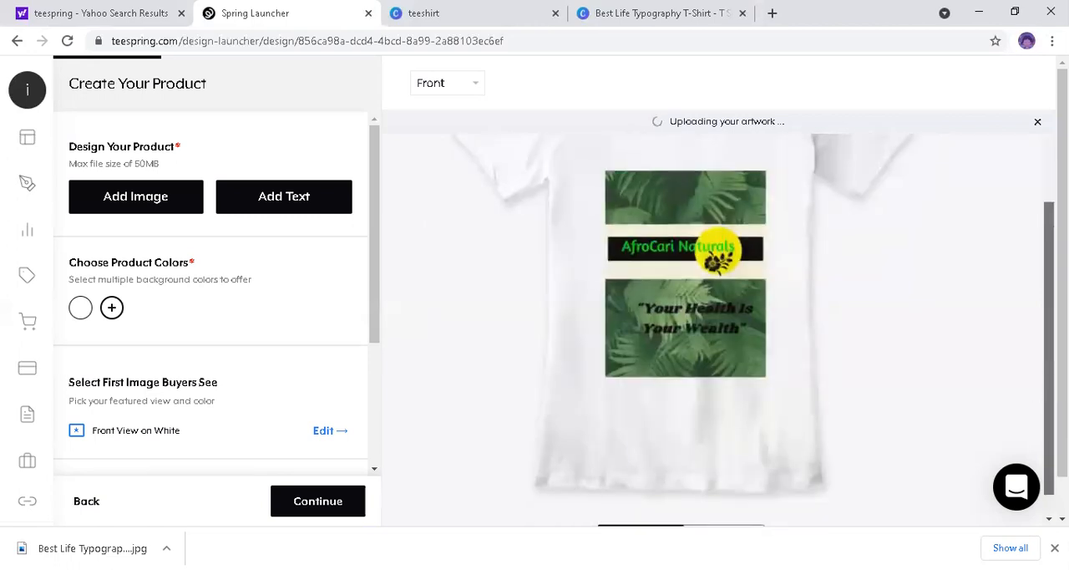
scroll(719, 329, up, 2)
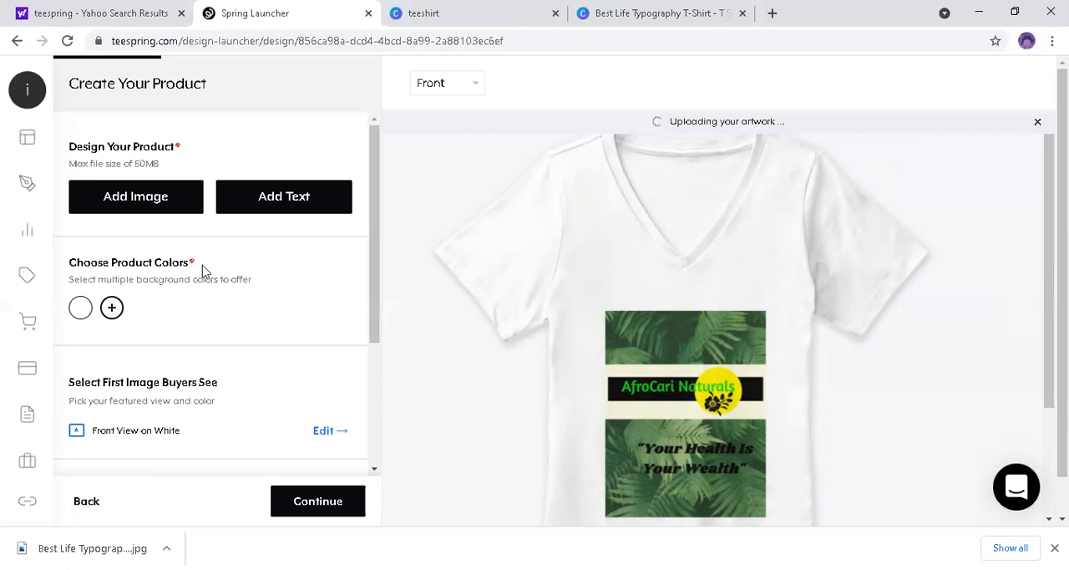
Step: Offer the shirt in black, pink, navy and bright blue in addition to white
click(115, 309)
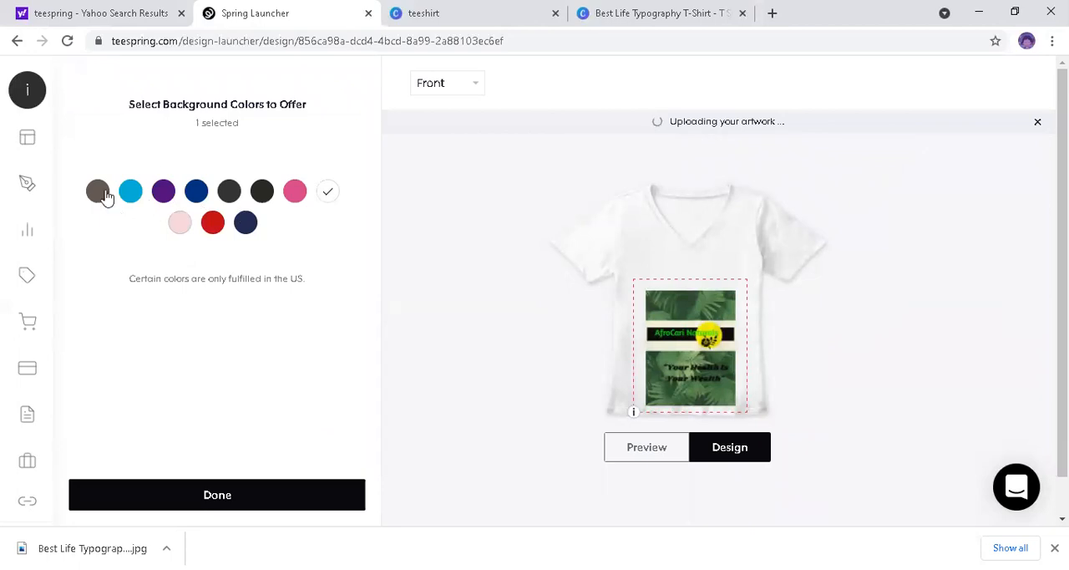
click(228, 192)
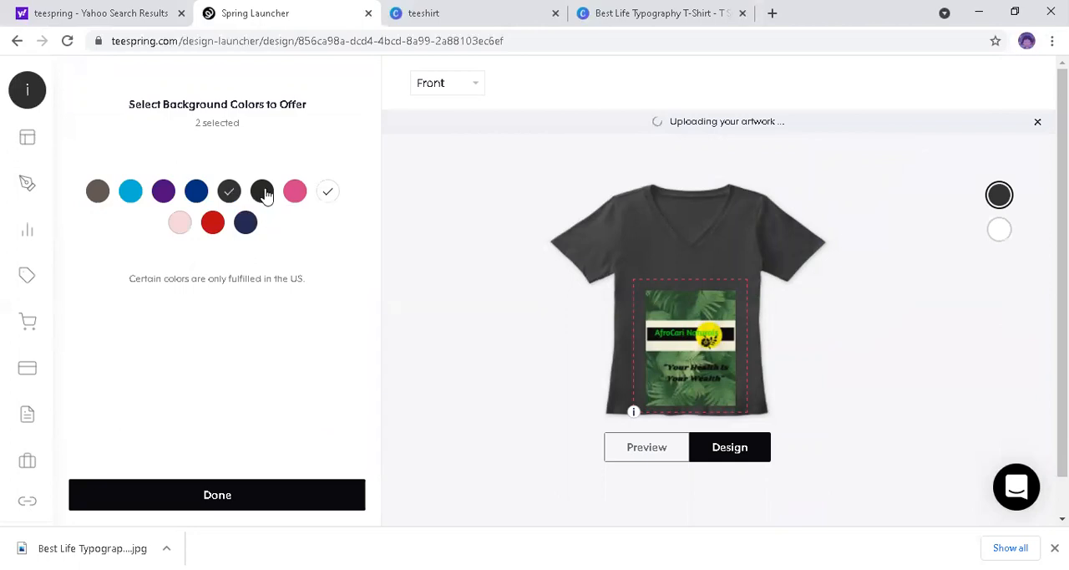
click(263, 192)
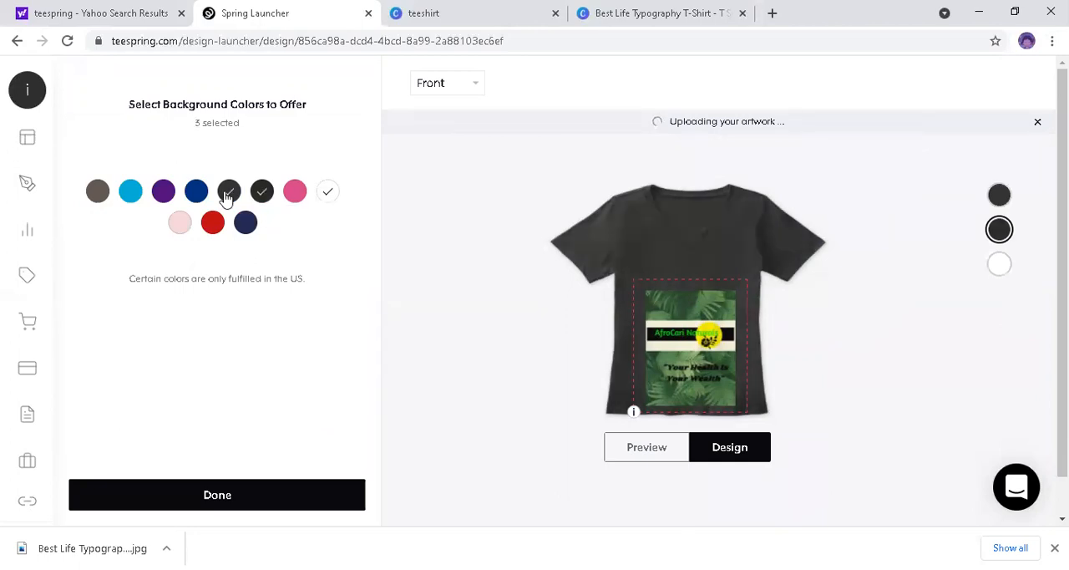
click(225, 197)
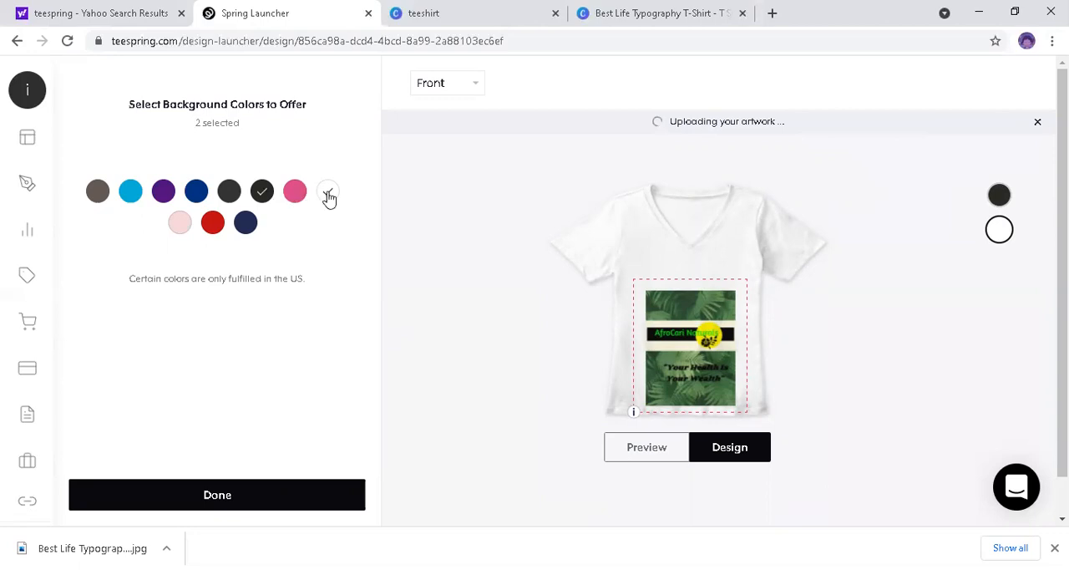
click(296, 192)
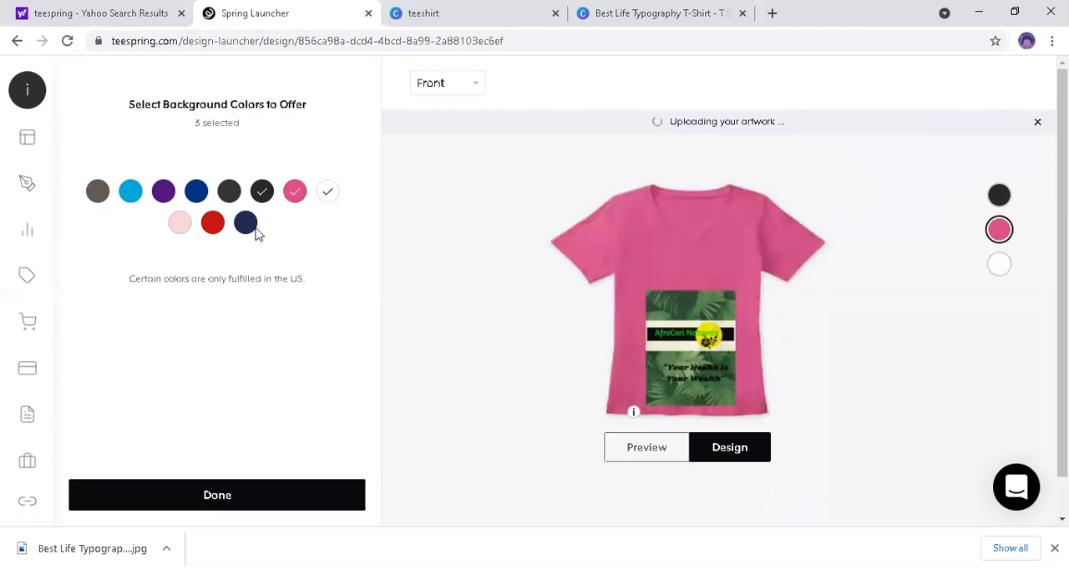
click(242, 227)
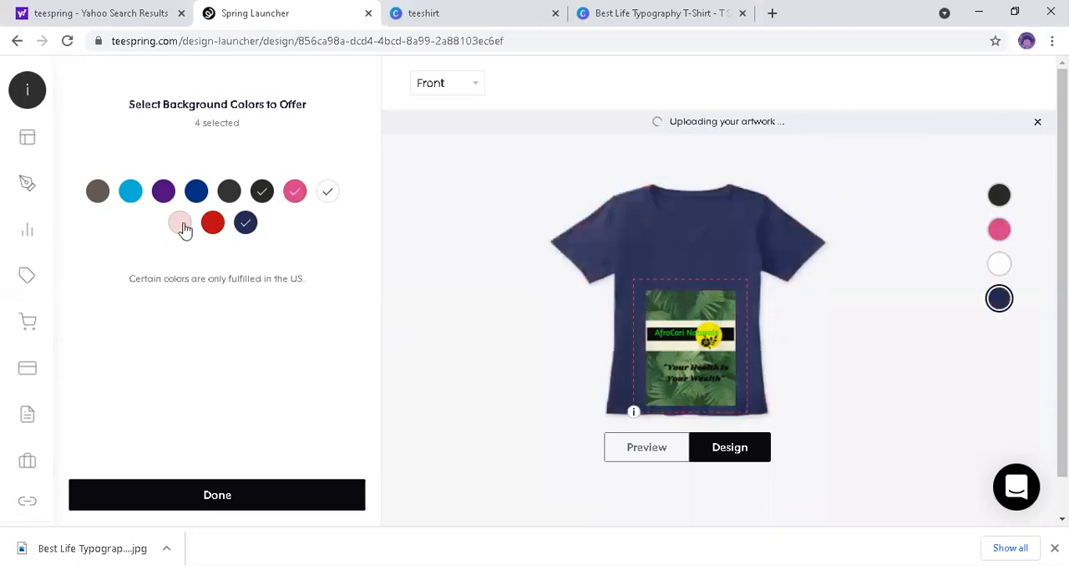
click(129, 193)
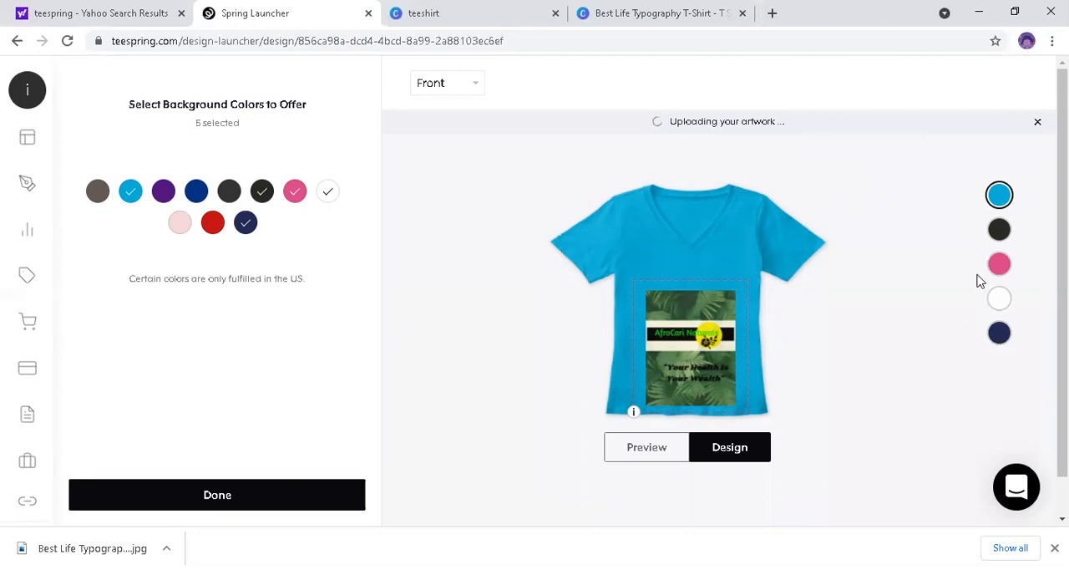
Step: View the artwork on the black, pink, white and navy versions of the shirt in turn
click(1005, 237)
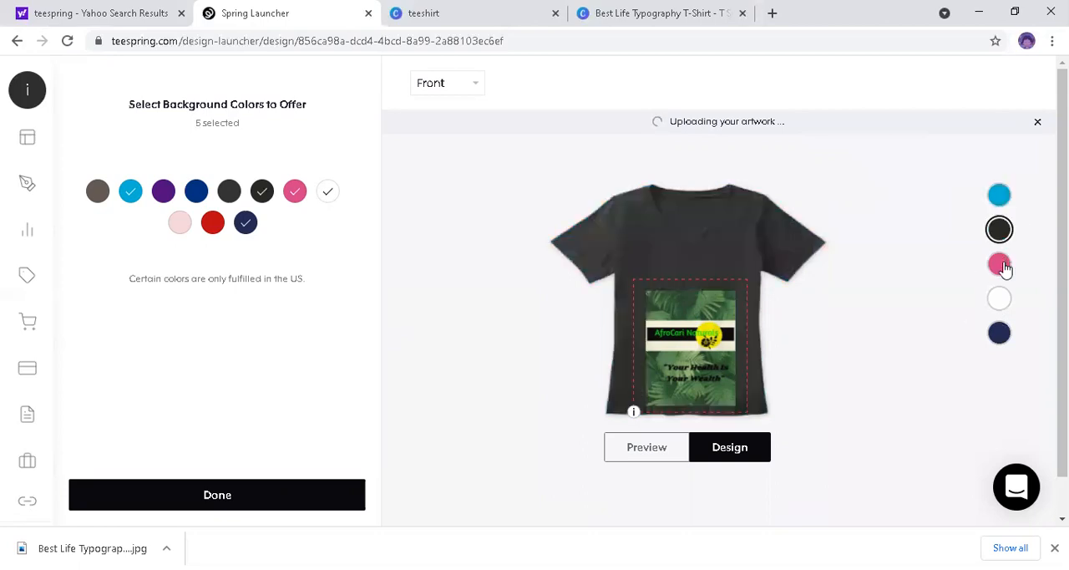
click(1002, 265)
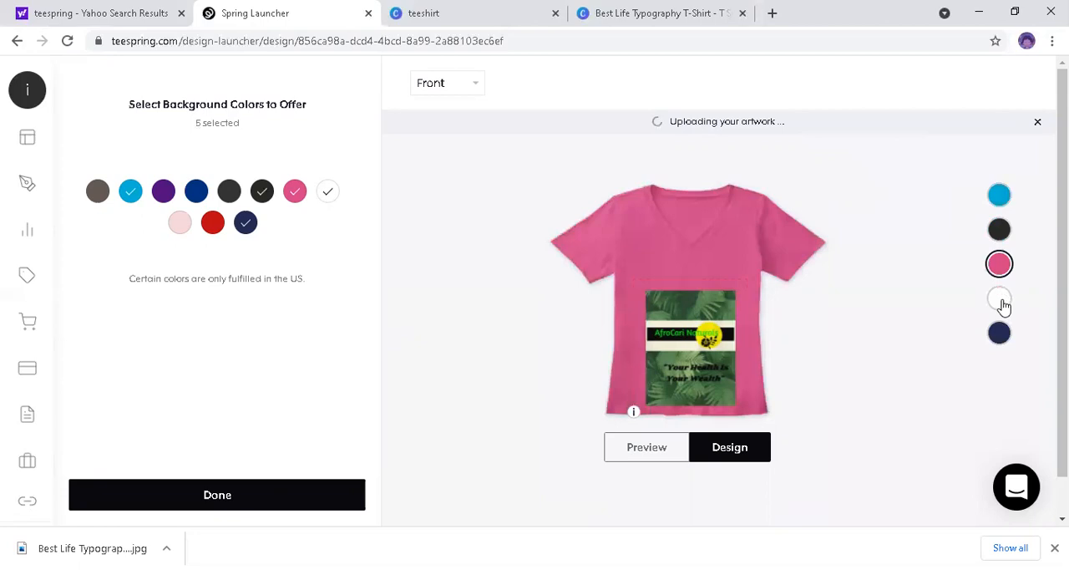
click(1003, 302)
click(1003, 333)
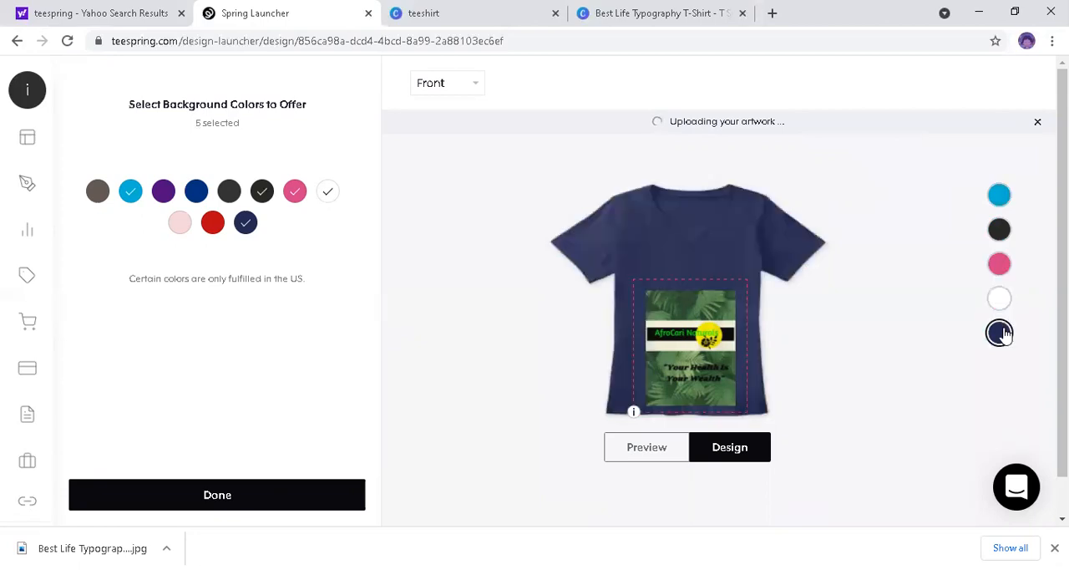
Step: Raise the artwork slightly, keeping it centered and fully inside the print area on the white shirt, and finish the color selection
mouse_move(713, 302)
mouse_down()
mouse_move(710, 274)
mouse_move(731, 296)
mouse_move(731, 323)
mouse_move(717, 298)
mouse_up()
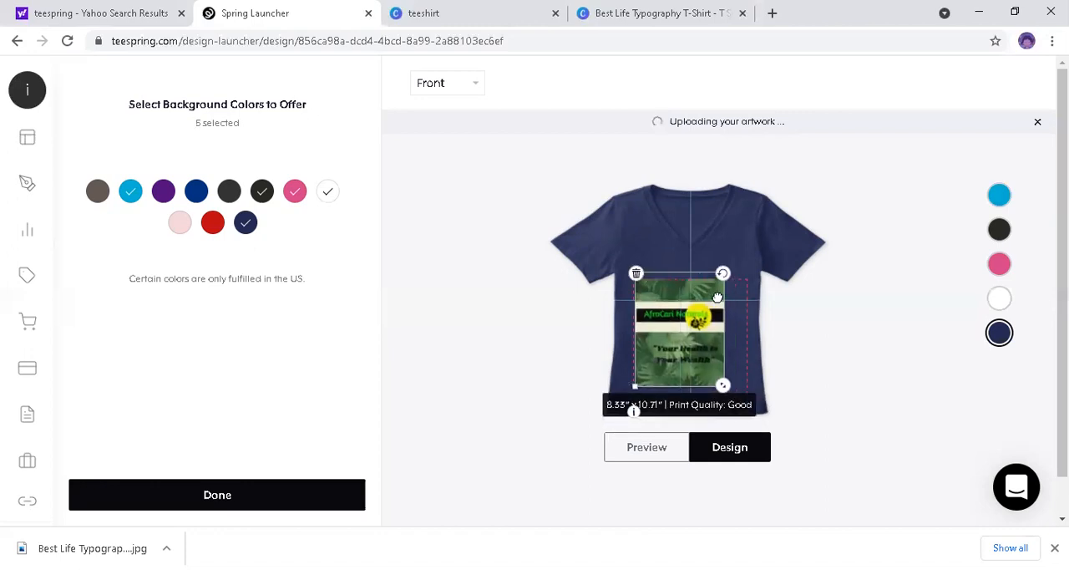
click(826, 338)
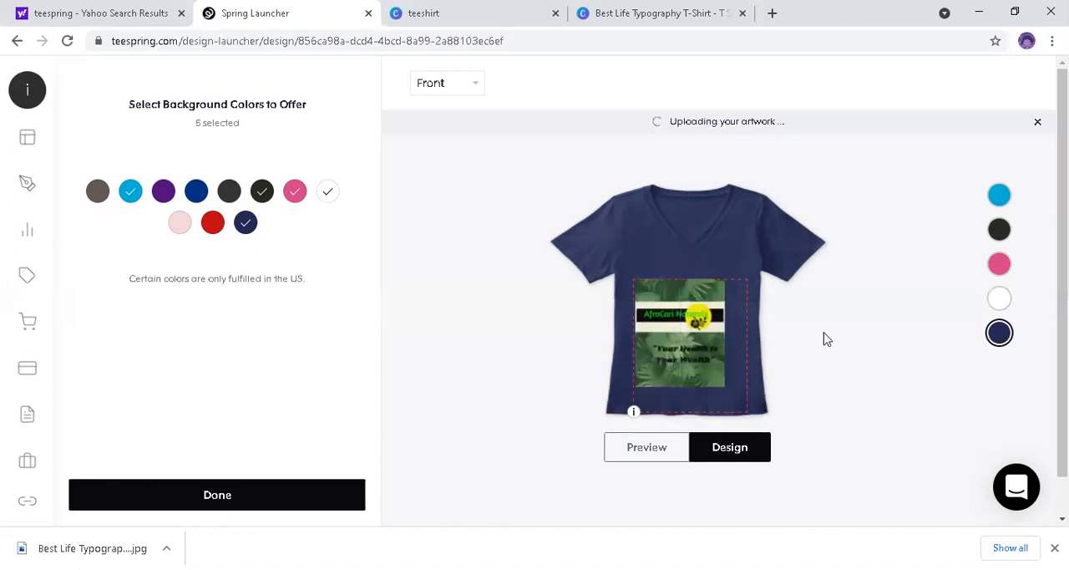
drag(698, 350, 702, 344)
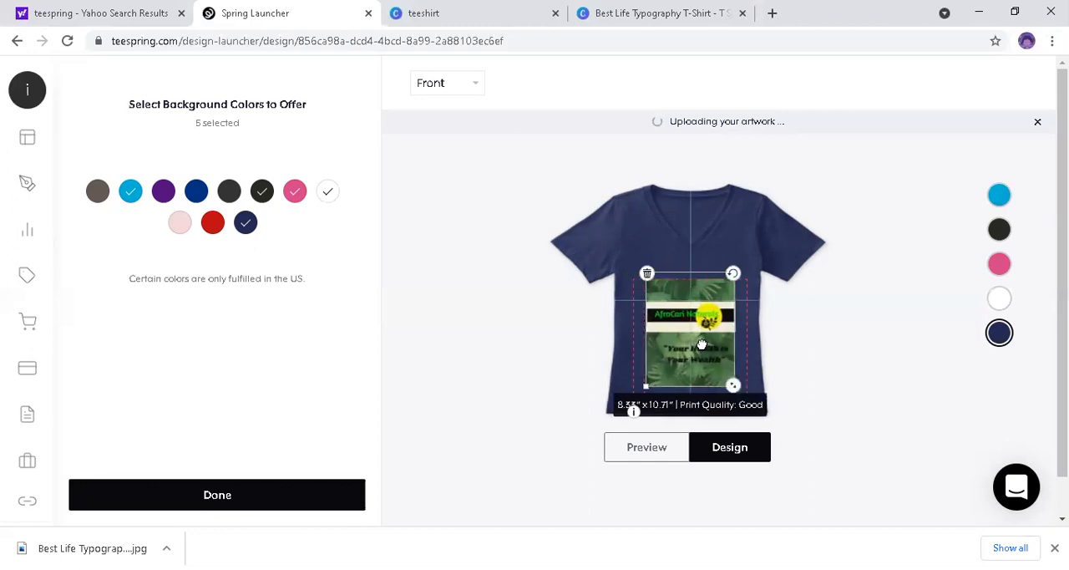
click(824, 366)
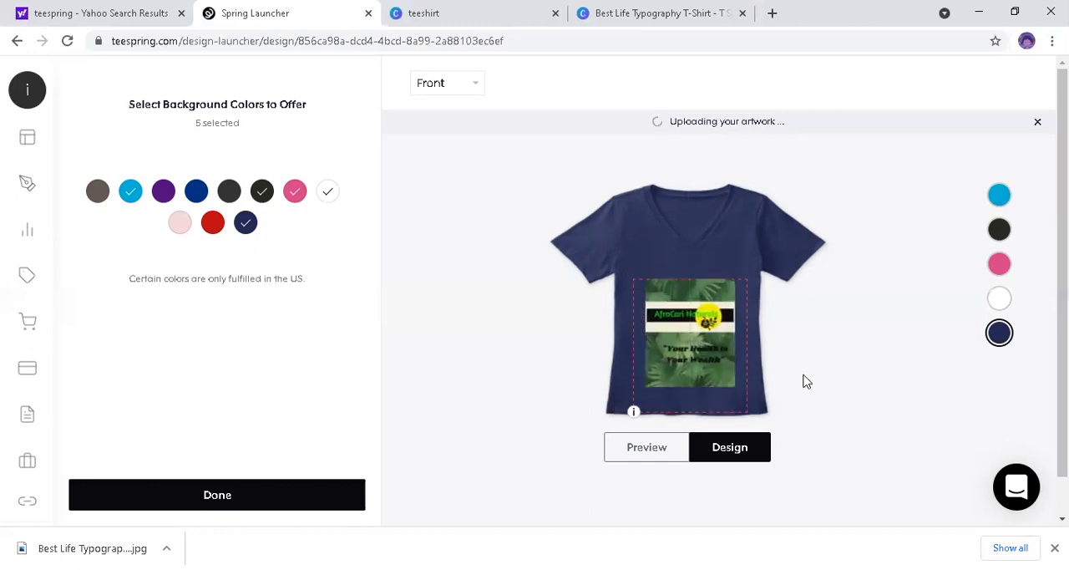
click(1003, 302)
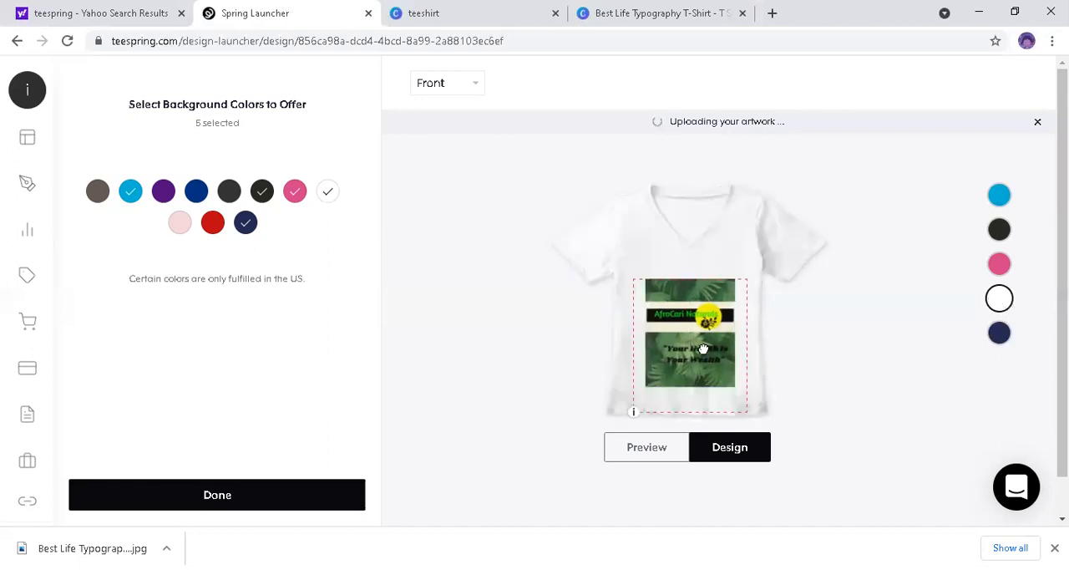
mouse_move(687, 347)
mouse_down()
mouse_move(673, 349)
mouse_move(698, 346)
mouse_move(685, 346)
mouse_up()
click(855, 357)
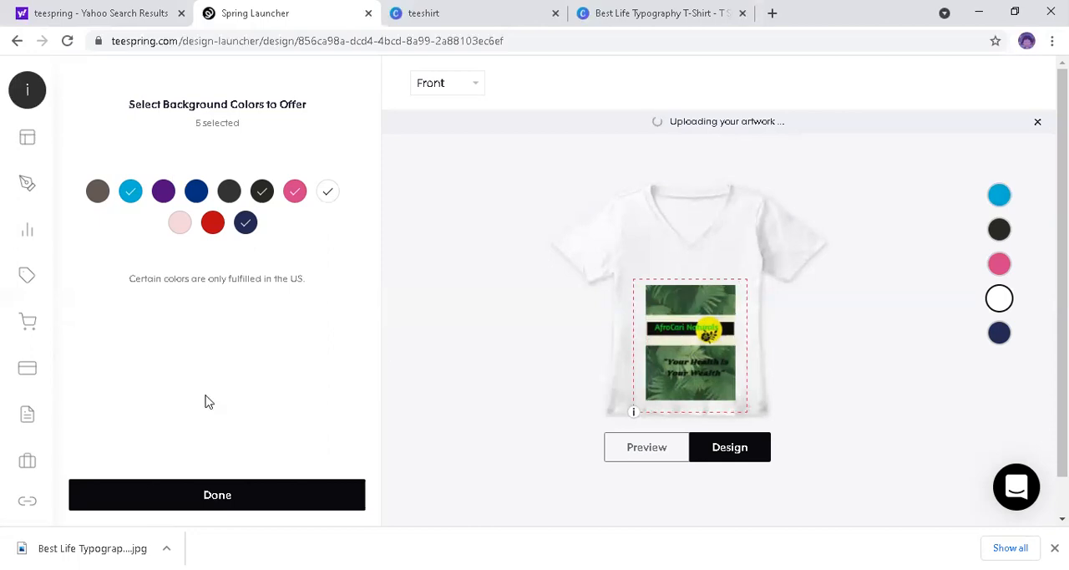
click(218, 495)
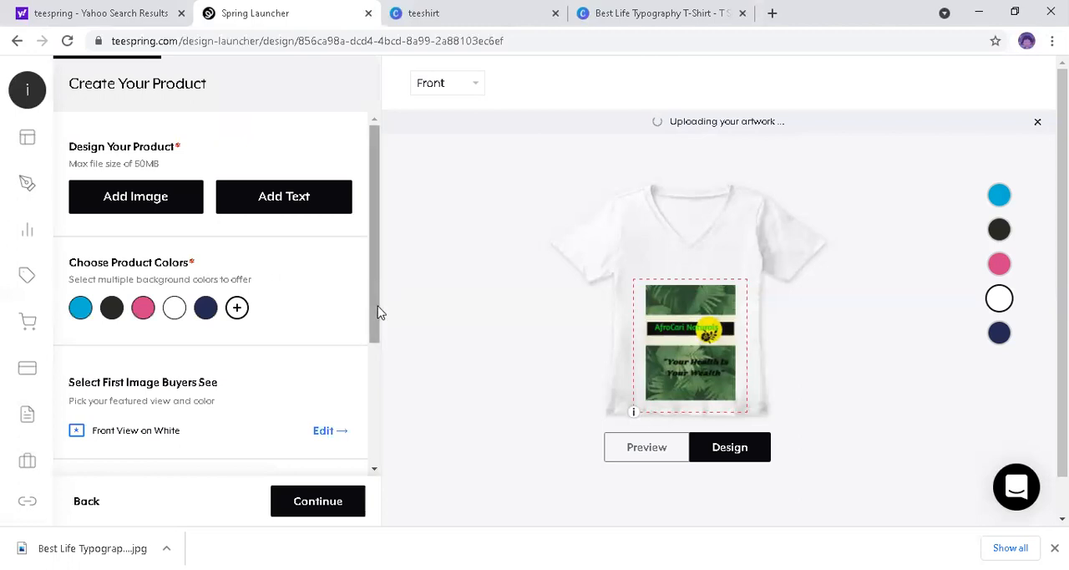
Step: Review the featured product view and background color options for the first image buyers see, keeping the current selection
scroll(377, 341, down, 1)
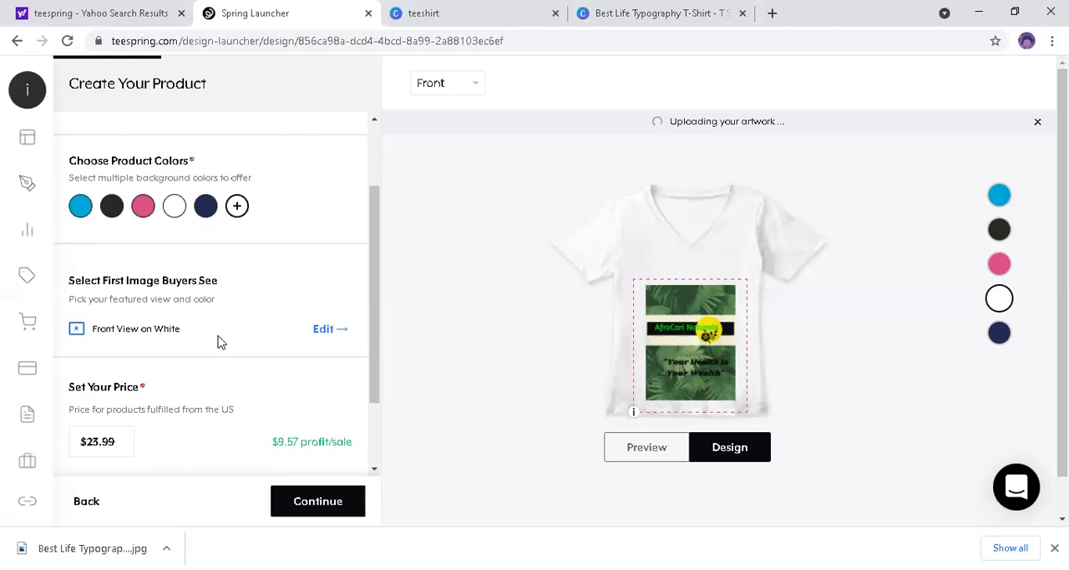
click(318, 333)
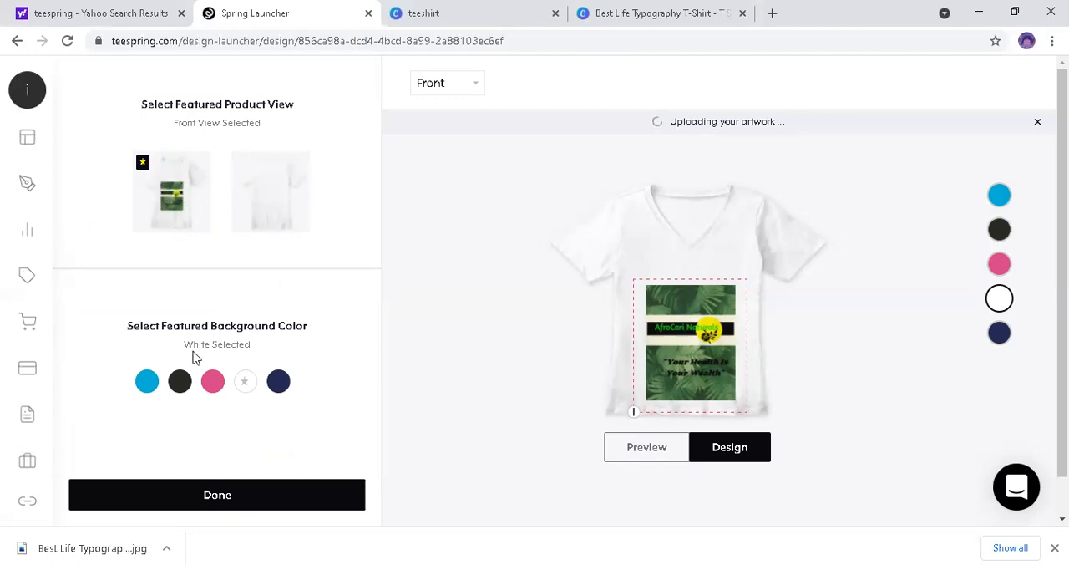
click(215, 496)
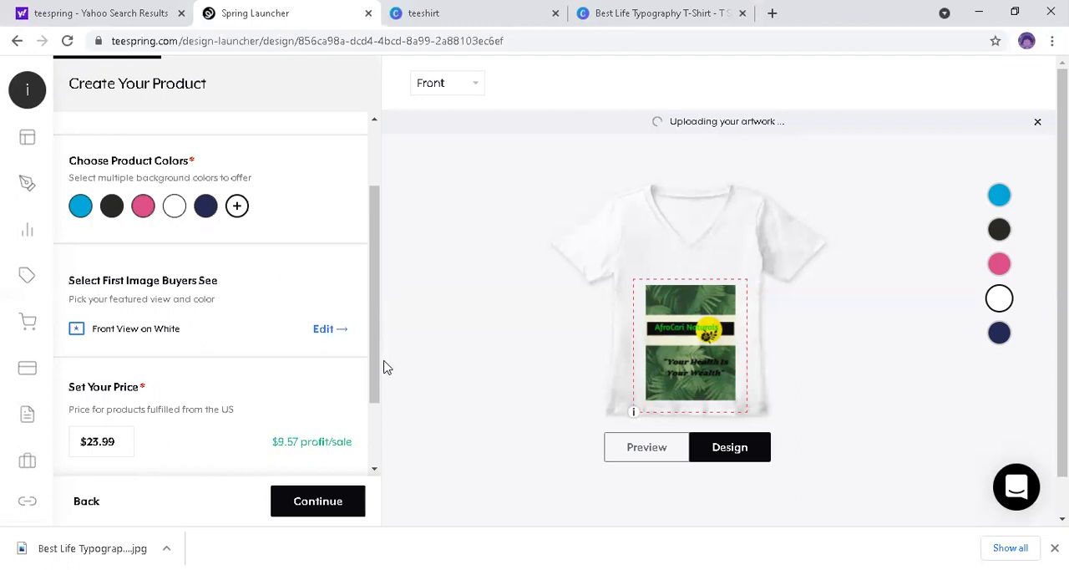
Step: Set the selling price for products fulfilled from the US to $20.00
scroll(375, 426, down, 1)
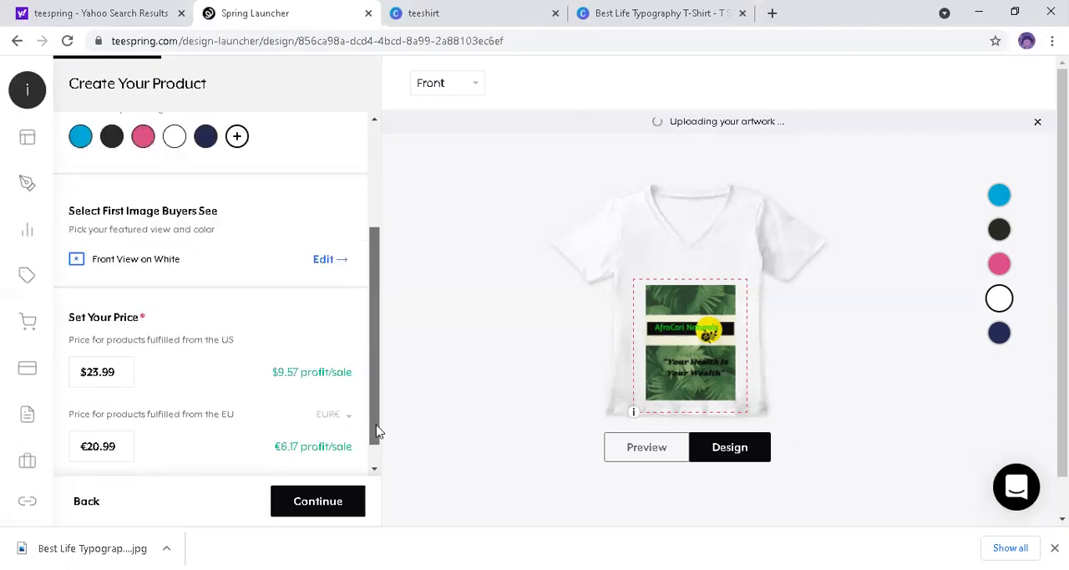
scroll(187, 400, down, 1)
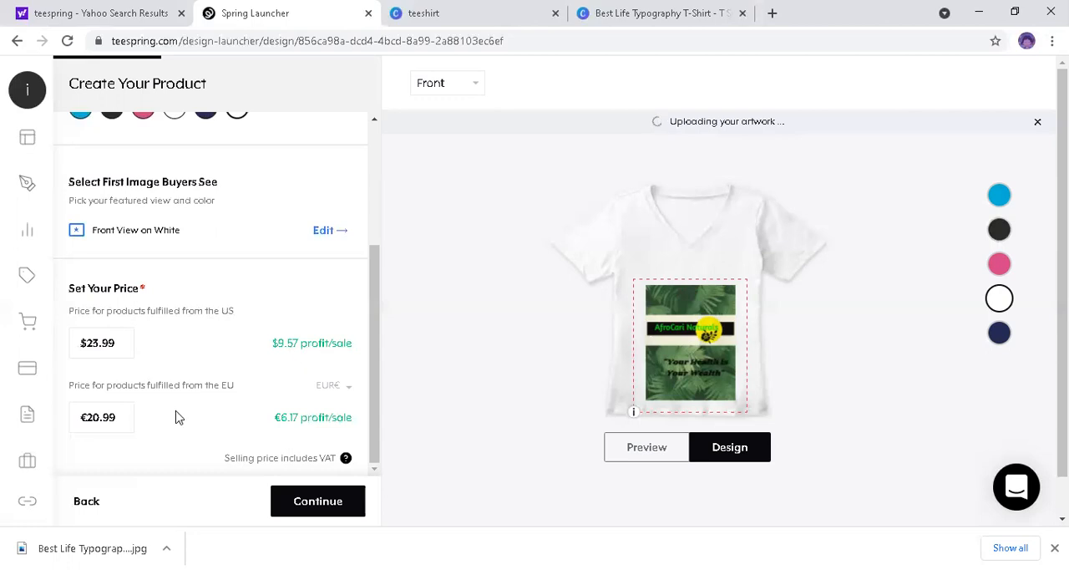
double_click(87, 343)
text(1)
text(0)
key(BackSpace)
key(BackSpace)
Step: Switch the currency for EU-fulfilled products to GBP£ and continue to the listing details
click(349, 392)
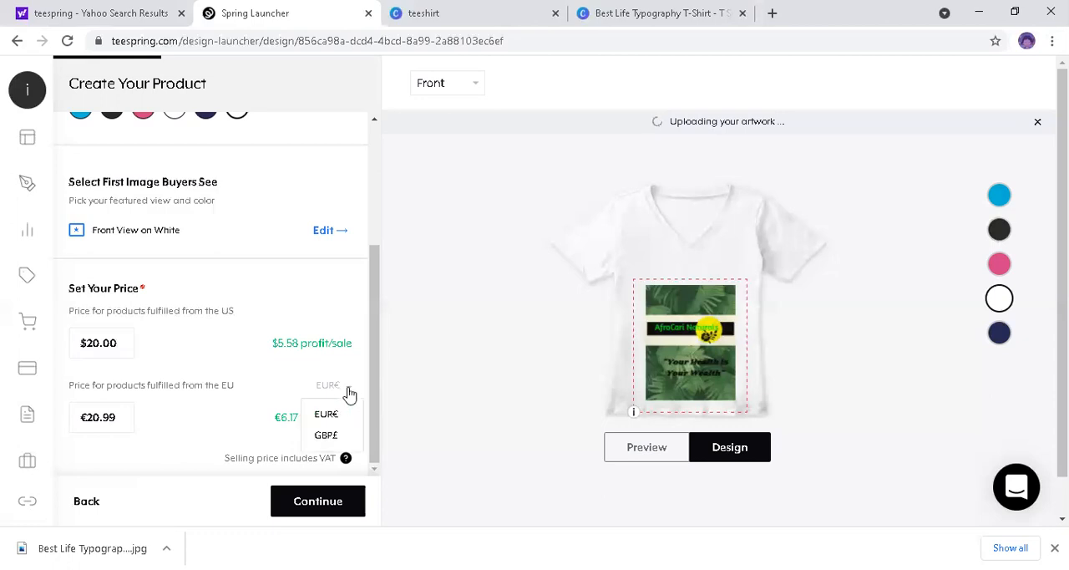
click(340, 438)
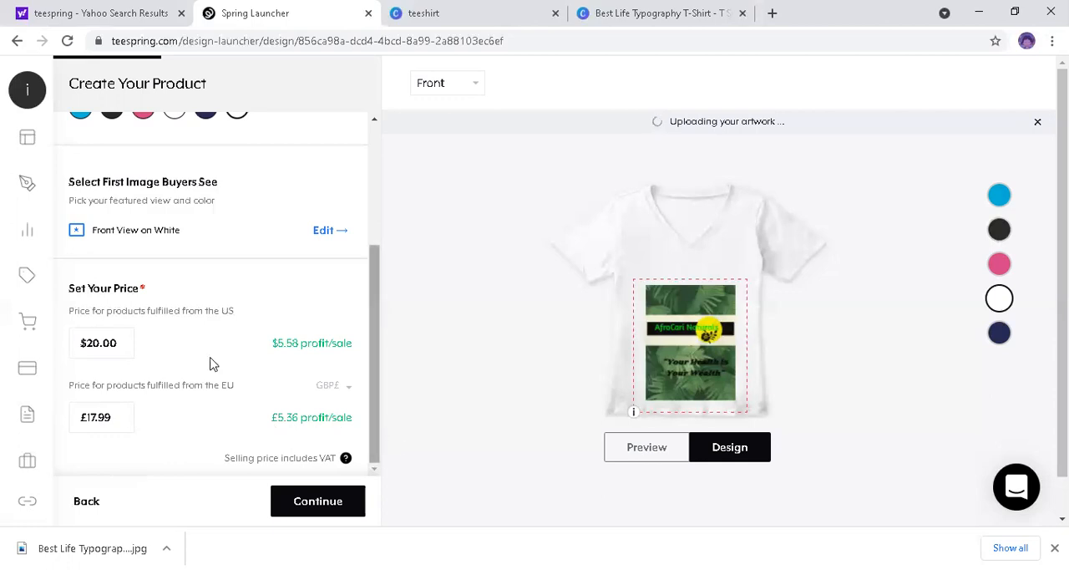
click(318, 502)
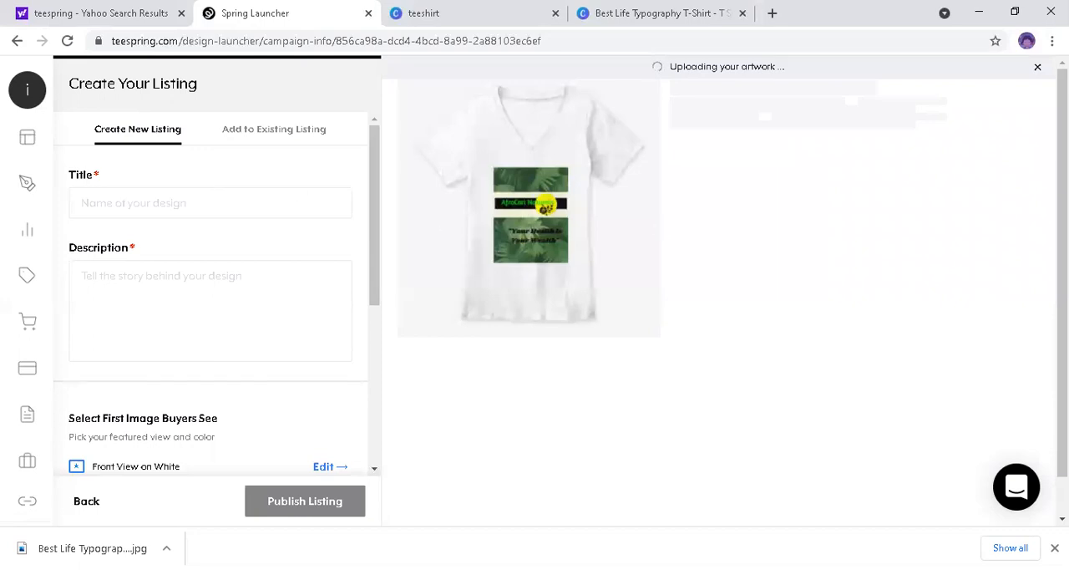
Step: Look over the new listing form and enter "AfroCari Naturals Products" as the listing title
mouse_move(1063, 251)
mouse_down()
mouse_move(1062, 260)
mouse_move(1062, 251)
mouse_up()
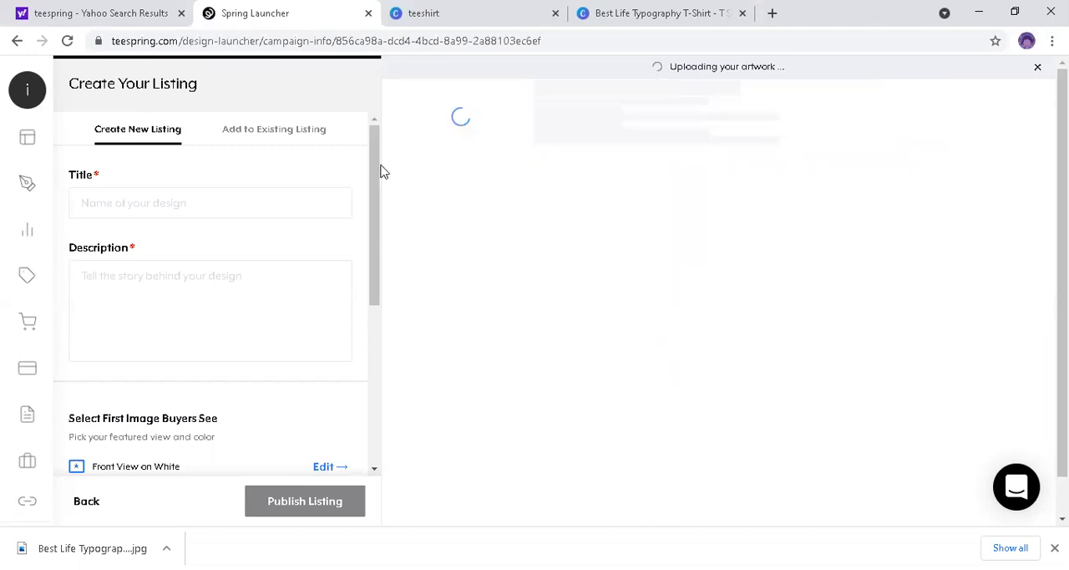
scroll(378, 167, down, 1)
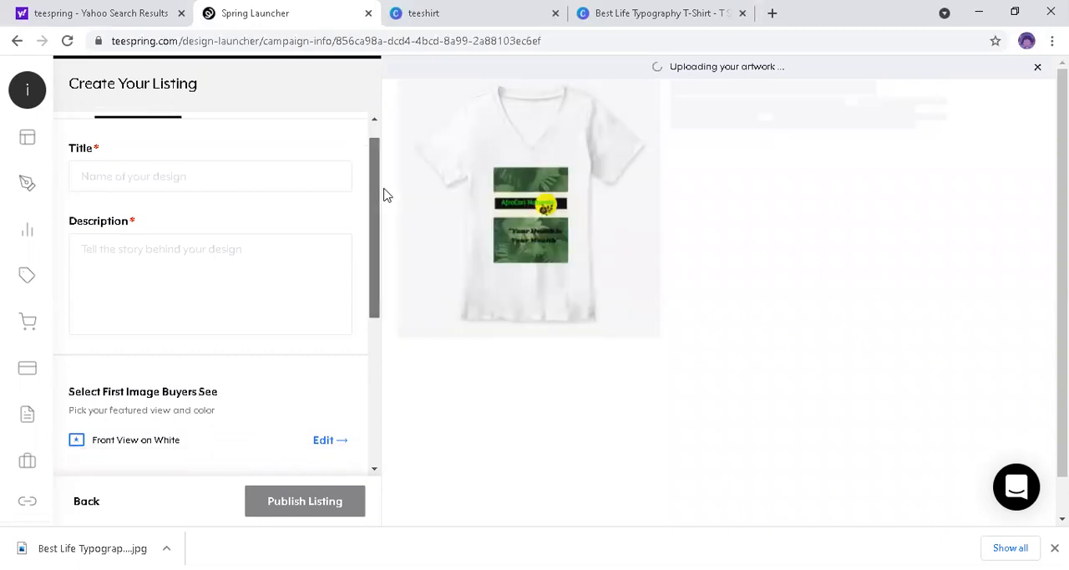
scroll(381, 251, down, 1)
scroll(383, 350, down, 3)
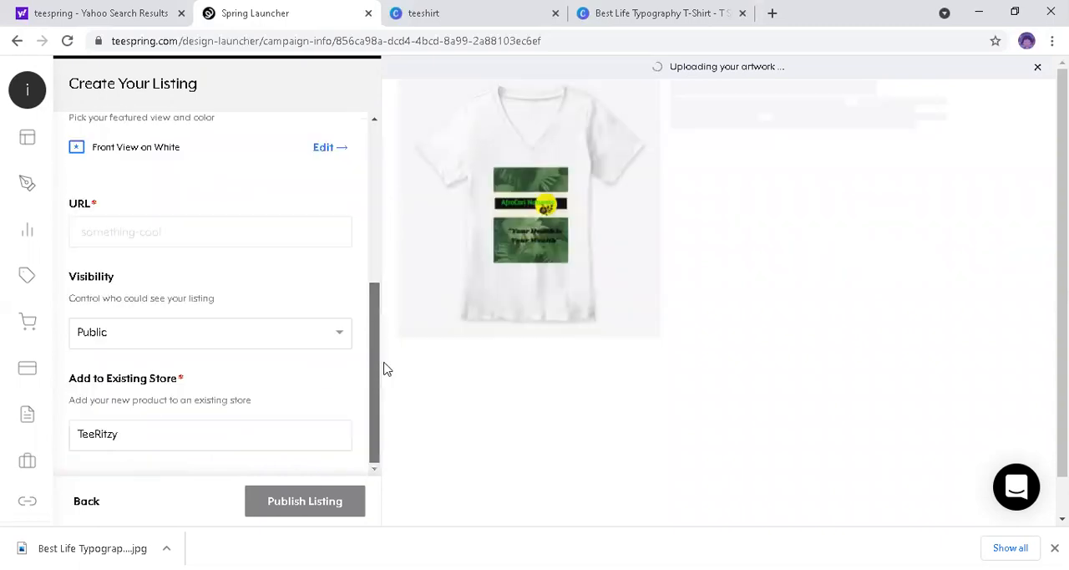
drag(384, 361, 401, 142)
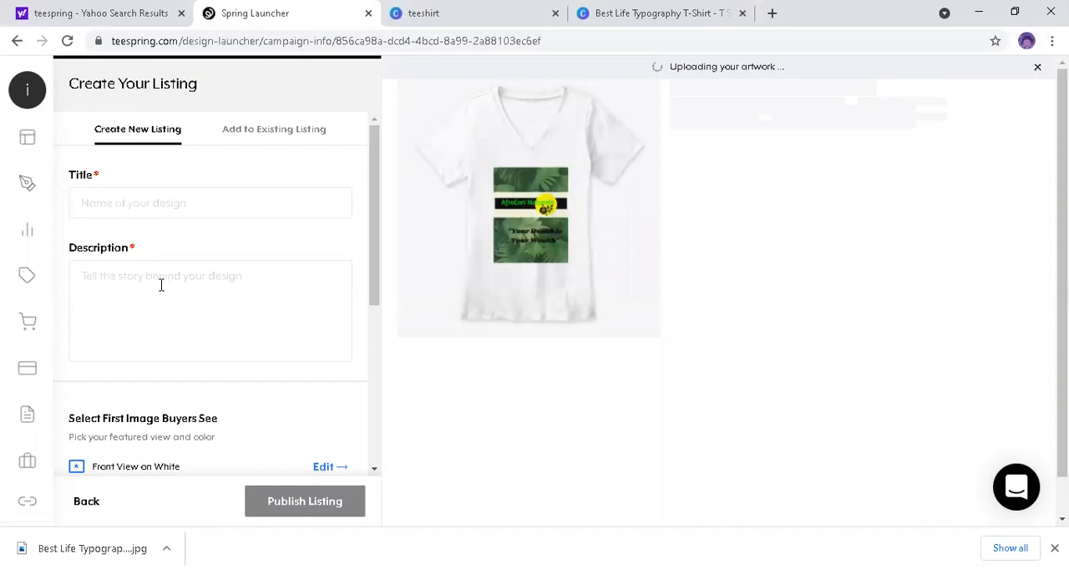
click(185, 203)
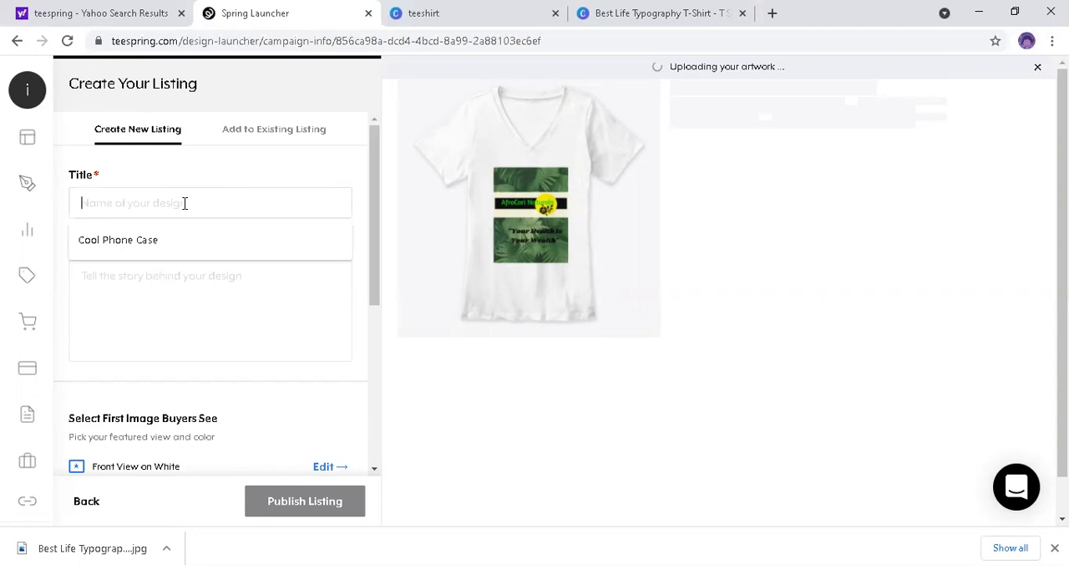
text(Afri)
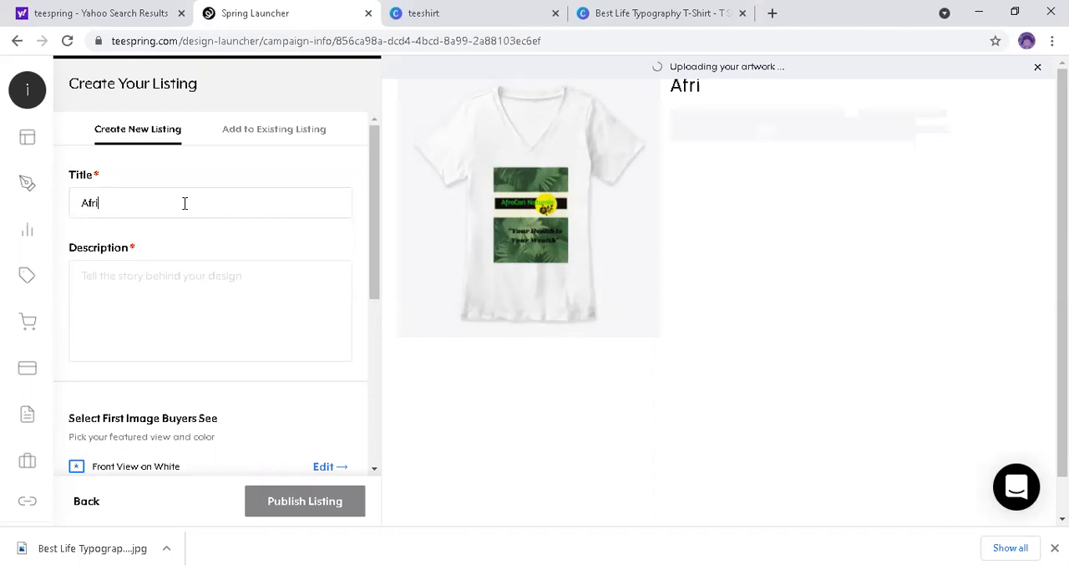
key(BackSpace)
text(0Carei)
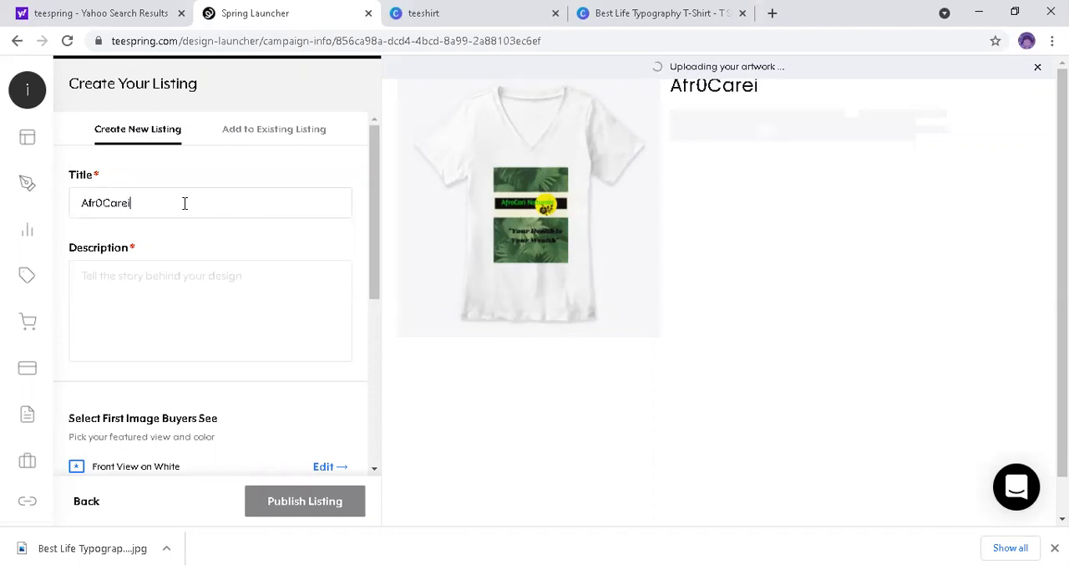
key(BackSpace)
key(BackSpace)
key(BackSpace)
key(BackSpace)
key(BackSpace)
key(BackSpace)
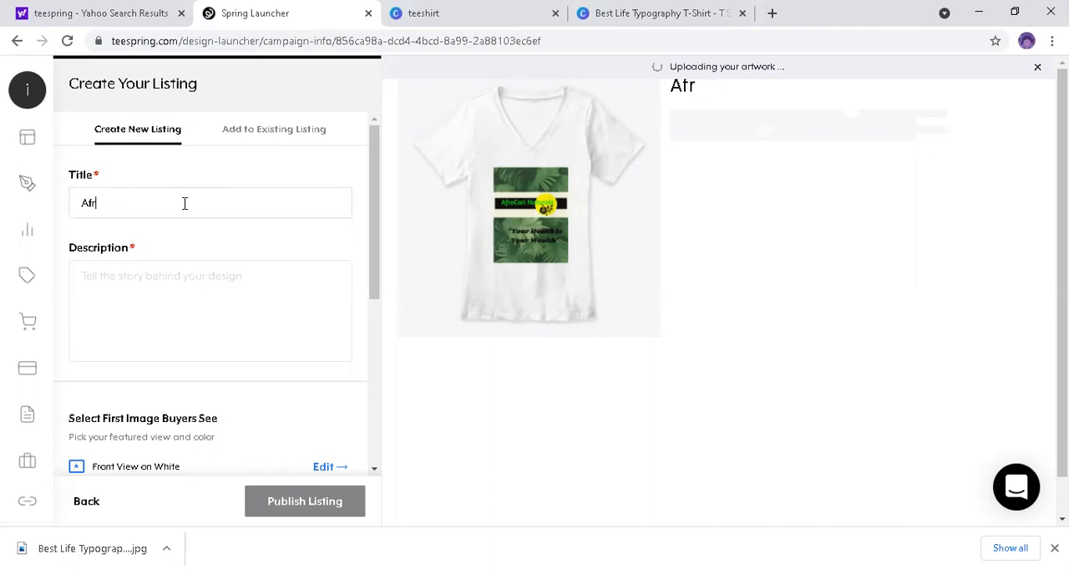
text(oCari N)
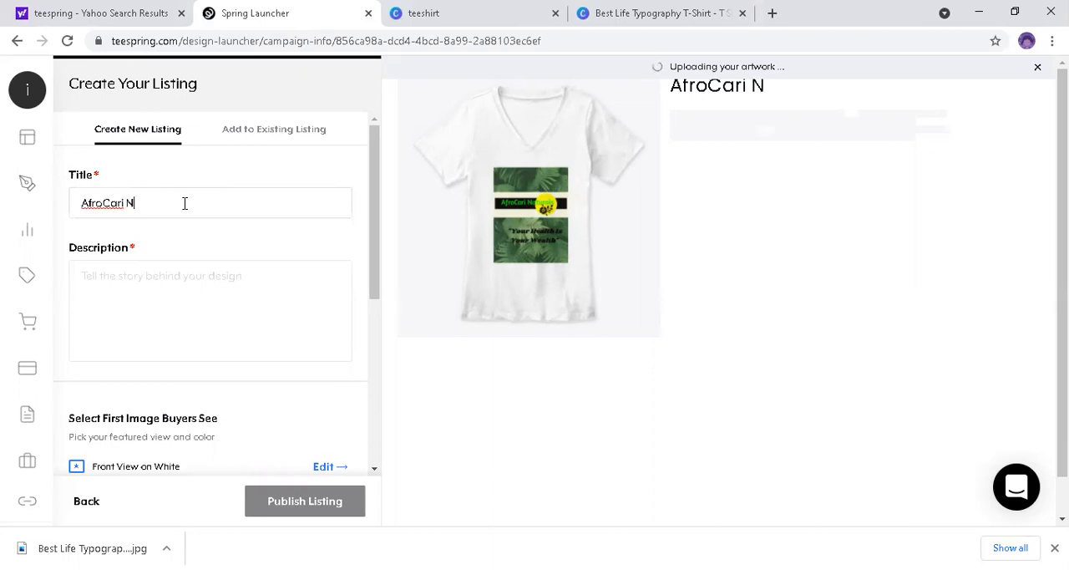
text(aturals Pro)
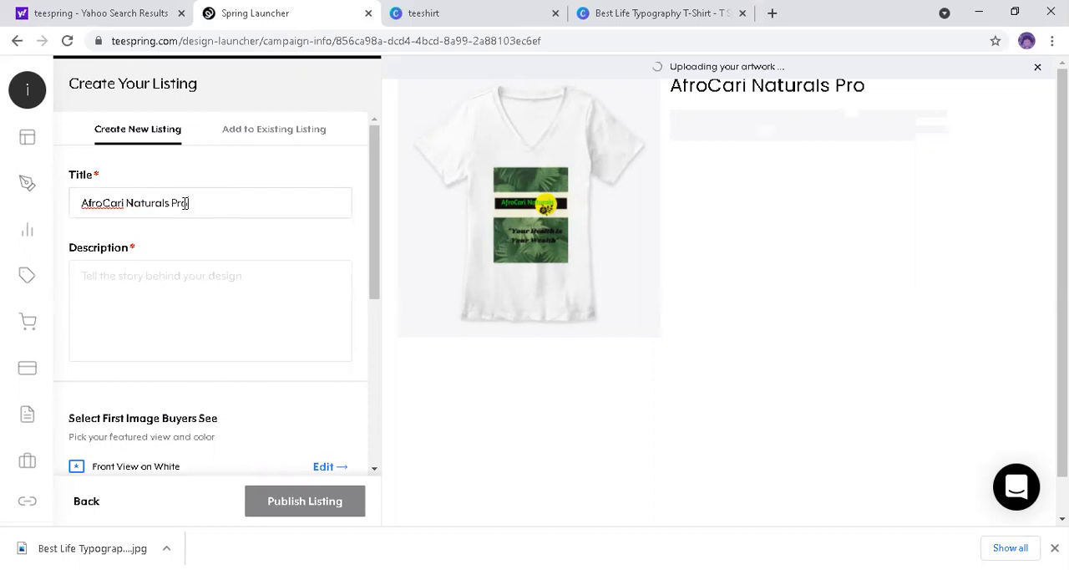
text(ducts)
Step: Enter "Products for AfroCari Nationals" as the listing description
click(165, 272)
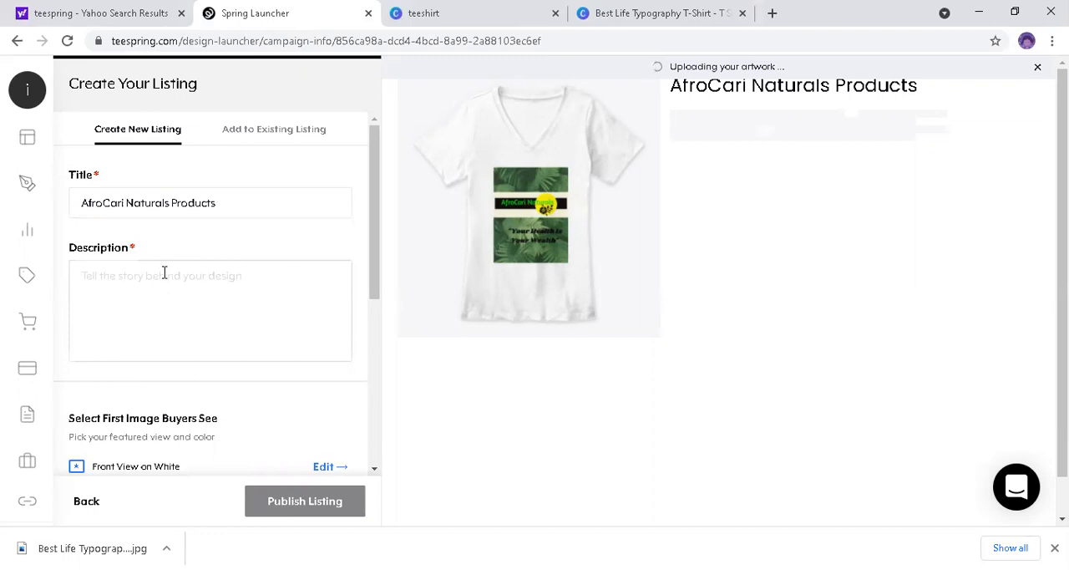
text(Products)
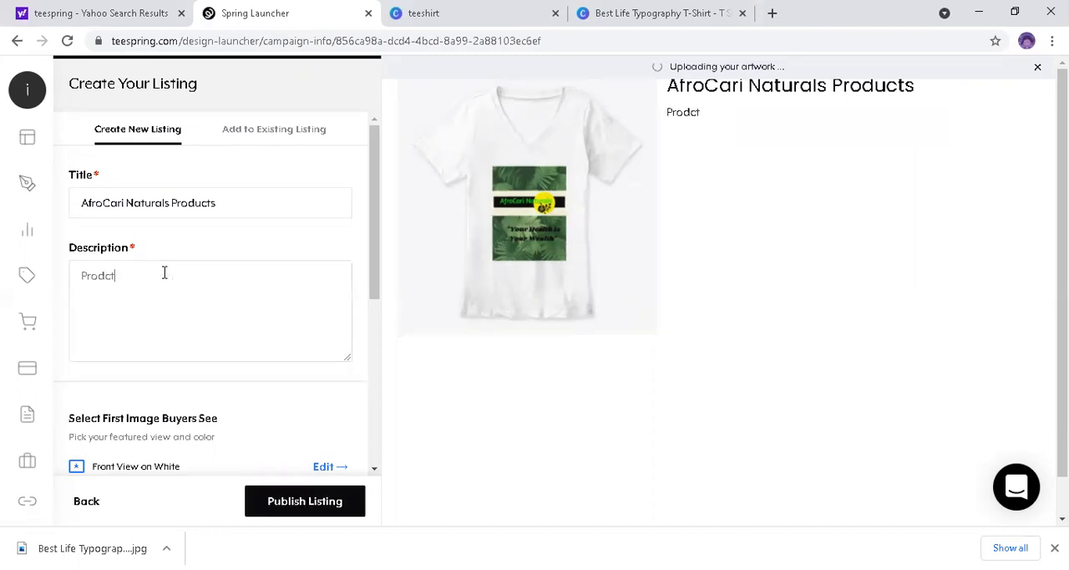
key(BackSpace)
key(BackSpace)
key(BackSpace)
text(ucts for AfroCari)
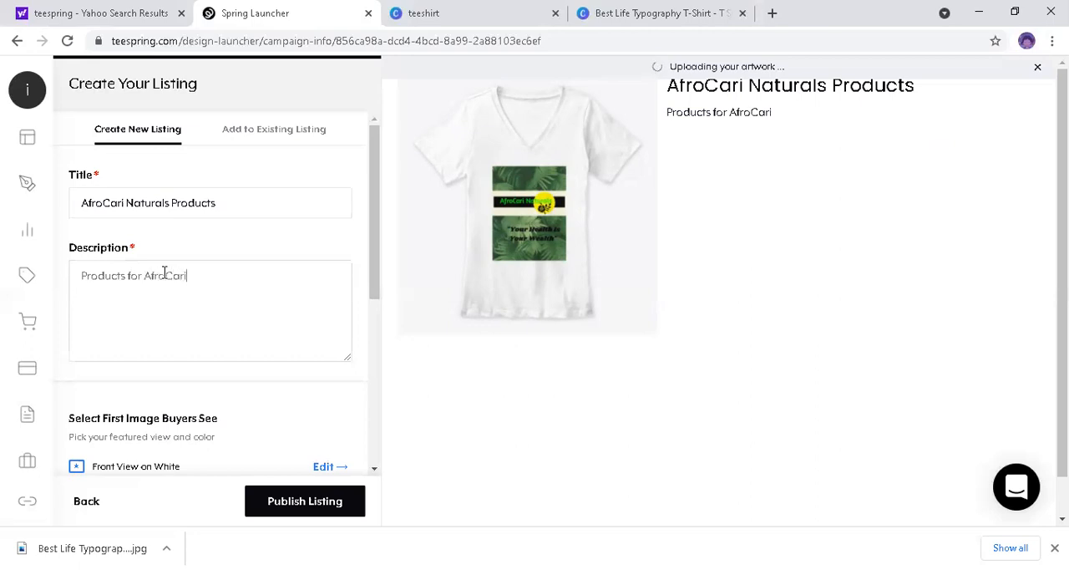
text( Nationals)
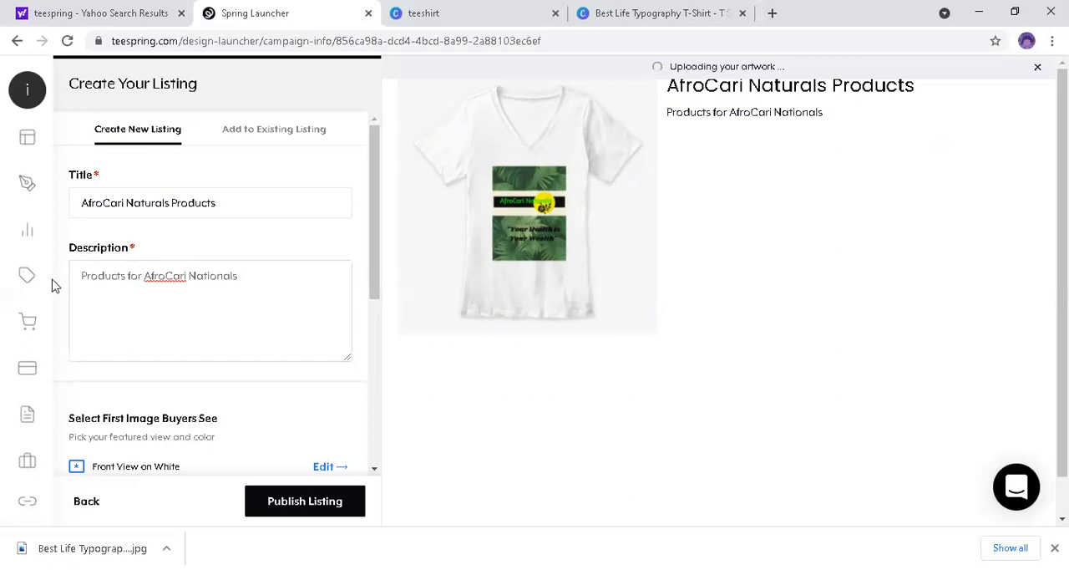
Step: Reword the listing description to "Merch for AfroCari Nationals Ltd"
mouse_move(52, 285)
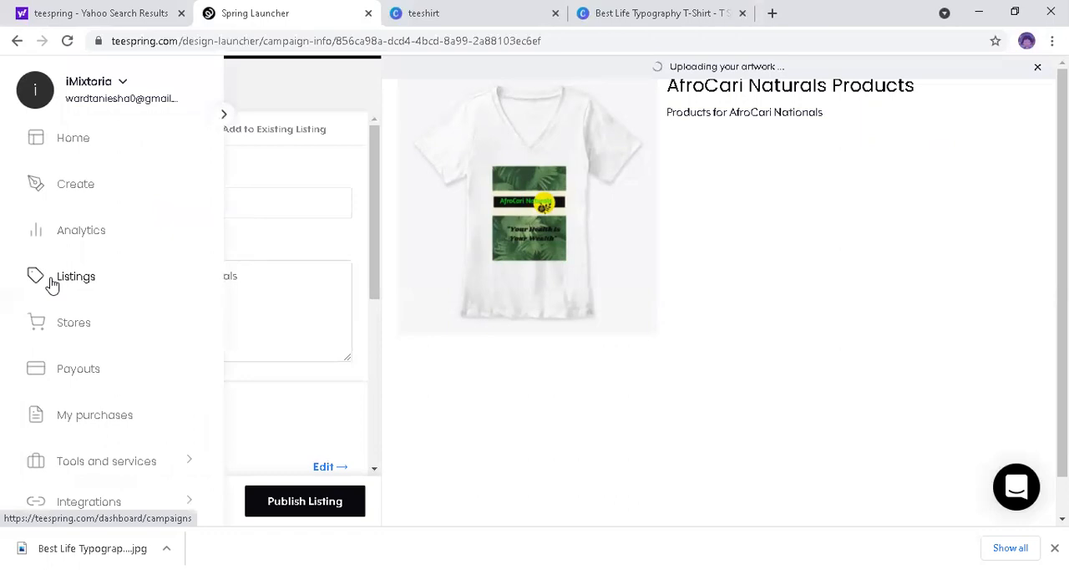
text(Merch)
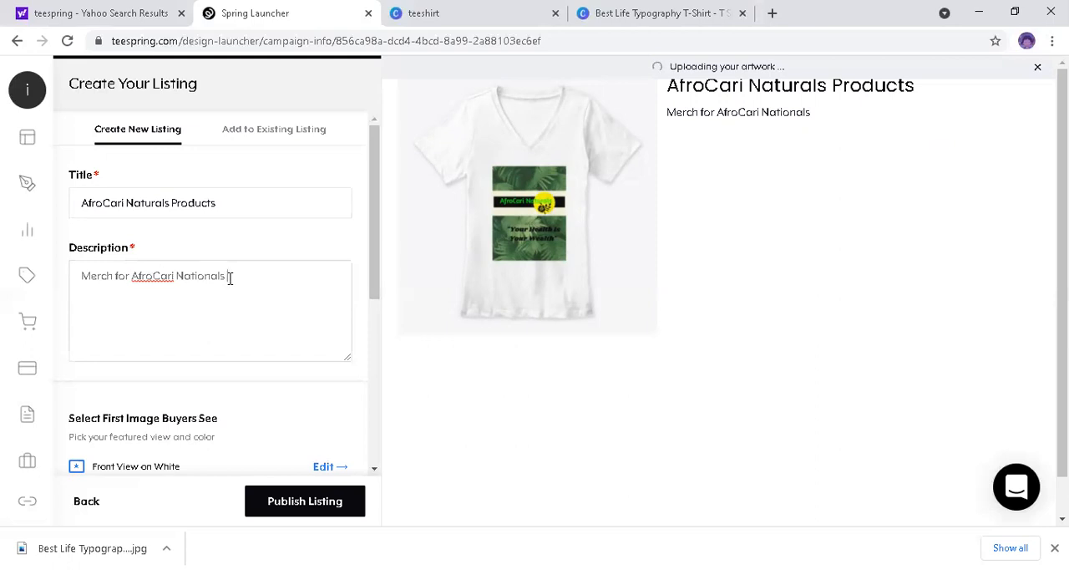
text(Ltd)
Step: Review the URL, keep Public visibility and the TeeRitzy store, and publish the listing
scroll(376, 293, down, 1)
scroll(229, 298, down, 2)
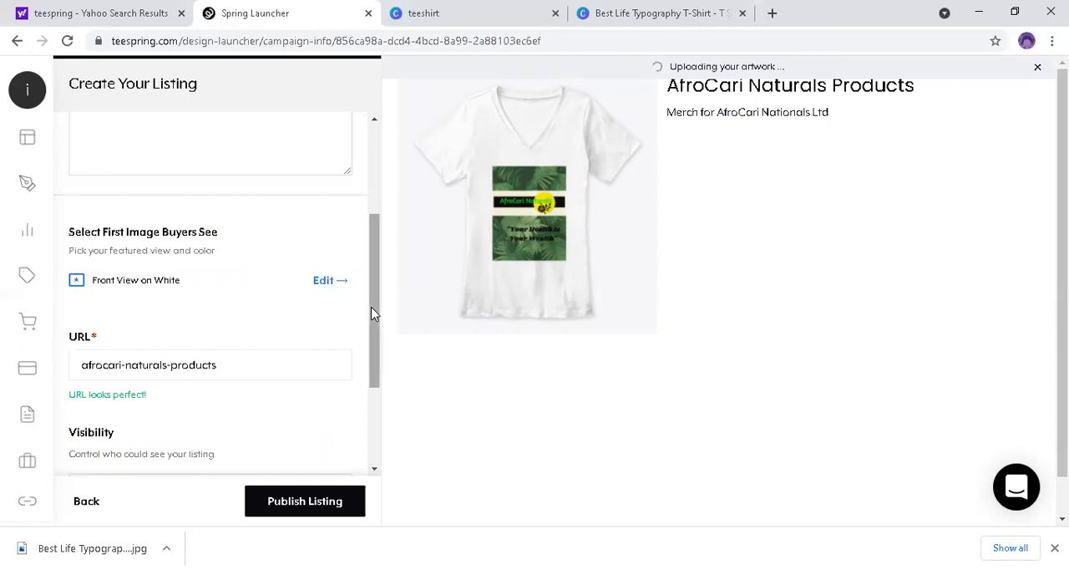
scroll(374, 352, down, 1)
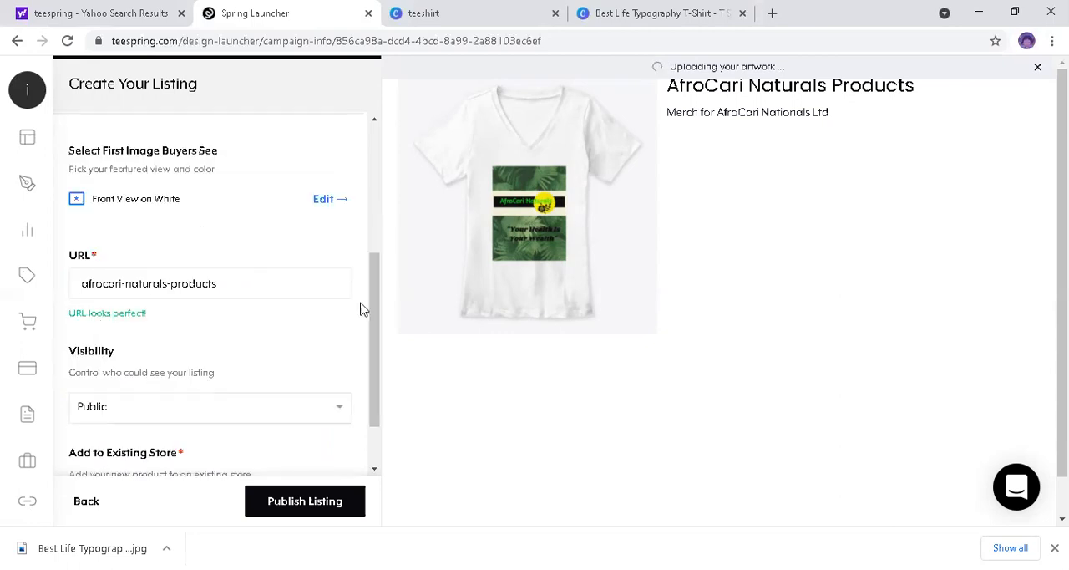
scroll(372, 352, down, 1)
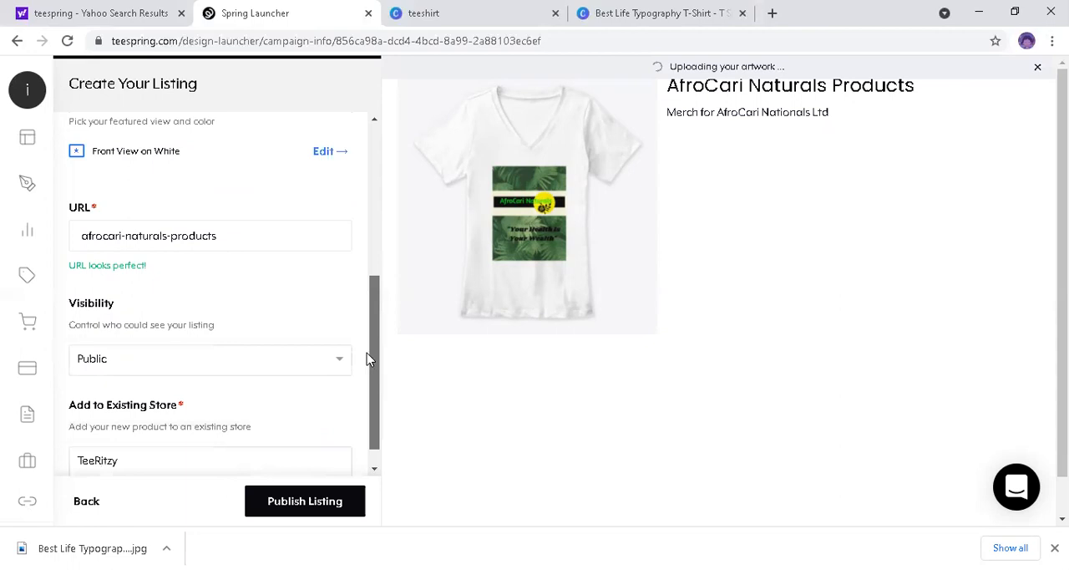
drag(294, 348, 289, 331)
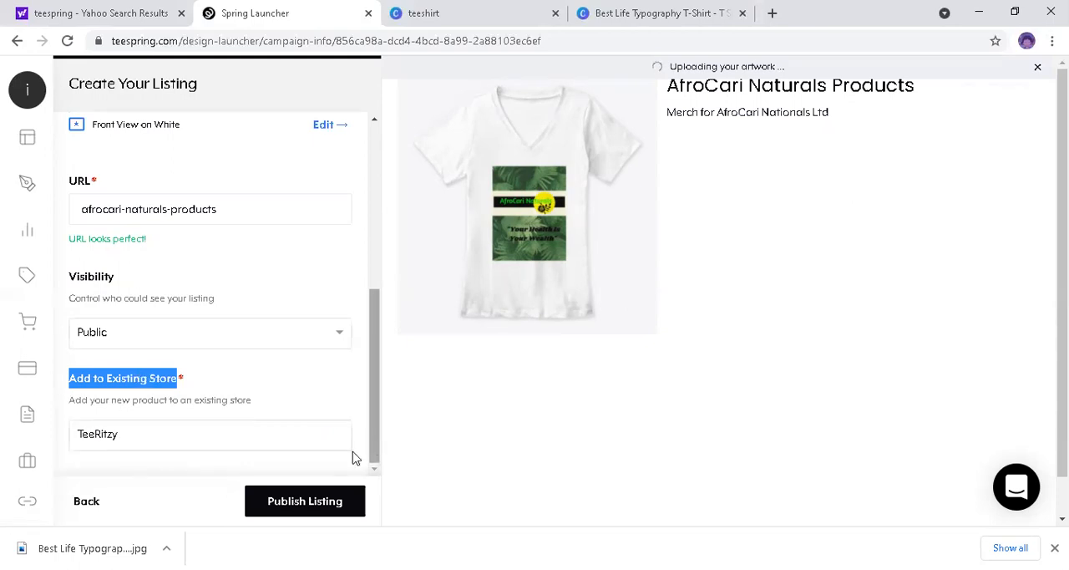
click(130, 439)
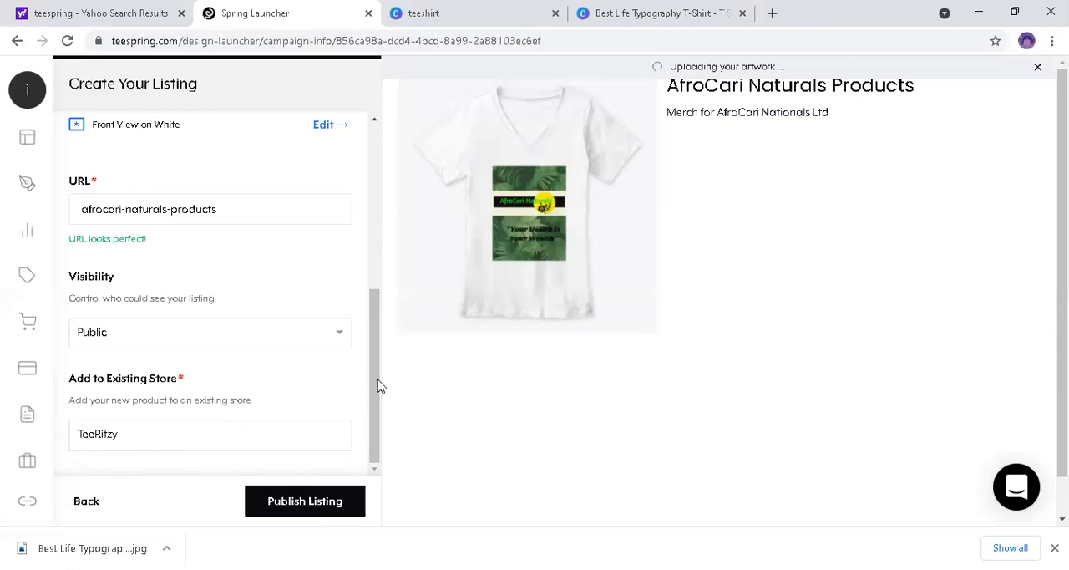
drag(371, 368, 377, 443)
scroll(325, 515, down, 1)
click(326, 514)
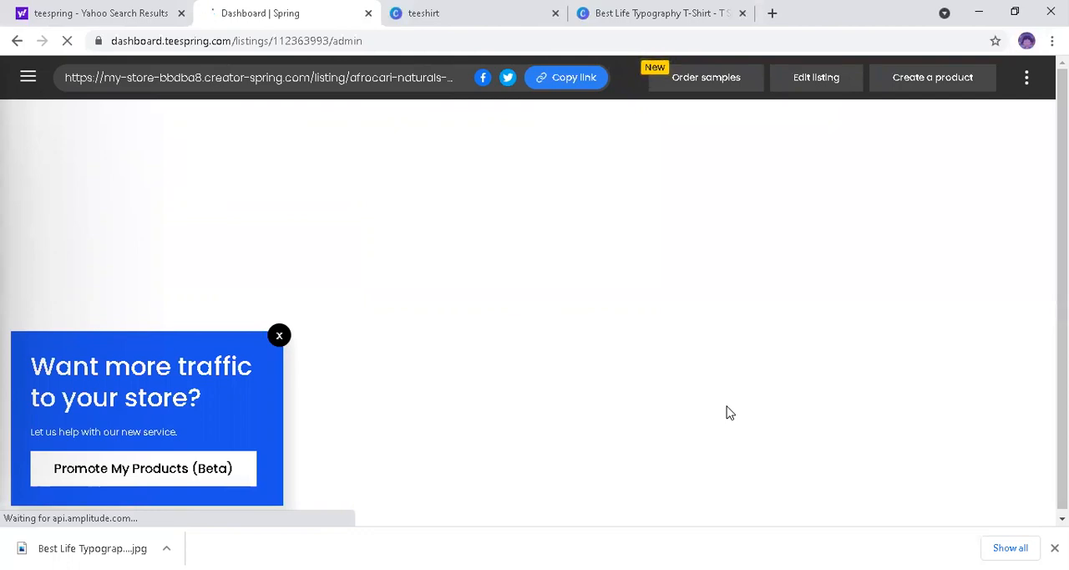
Step: Dismiss the promotional pop-ups and examine the published product page, including its colors, sizes, description and related products
click(279, 336)
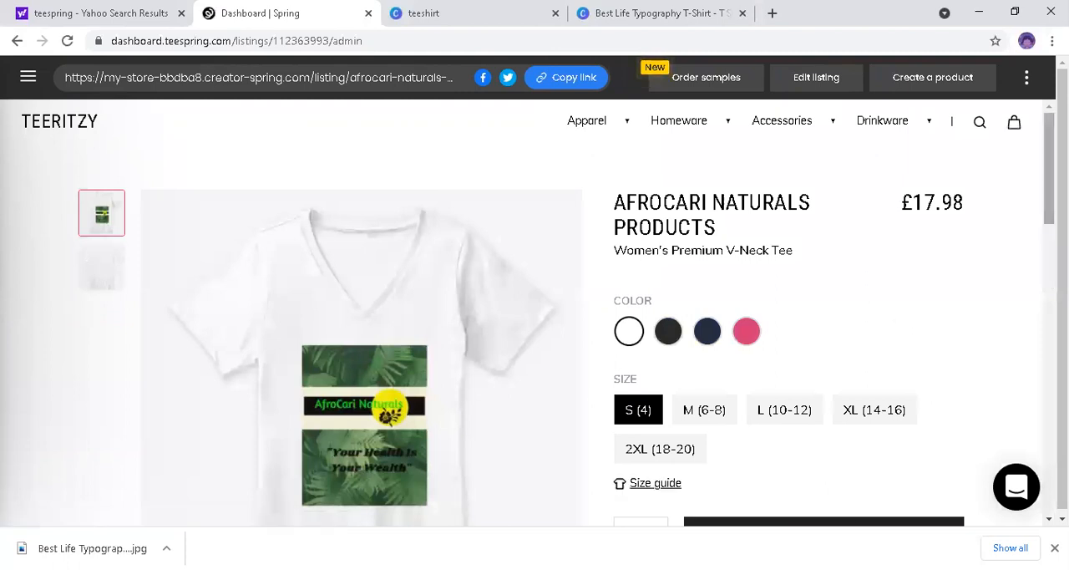
scroll(535, 313, down, 3)
scroll(535, 314, down, 3)
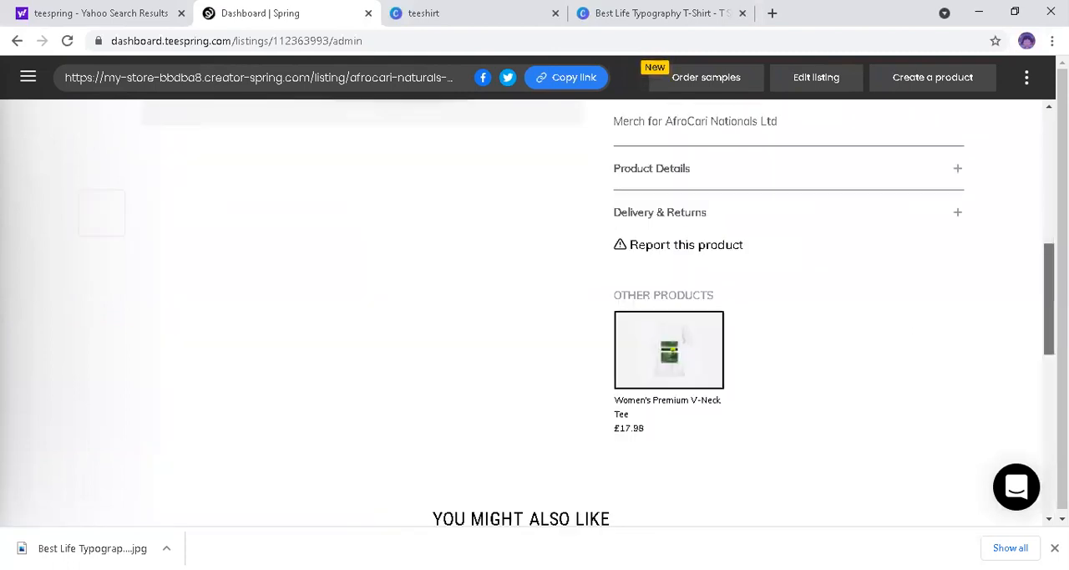
scroll(535, 313, down, 1)
scroll(1038, 224, up, 5)
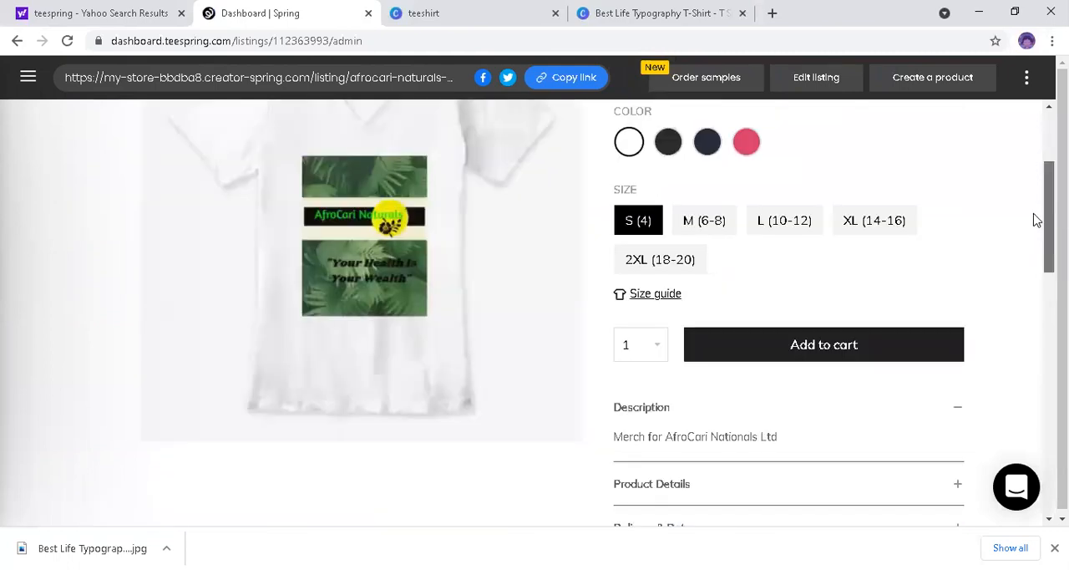
scroll(1036, 213, up, 1)
scroll(1036, 198, up, 1)
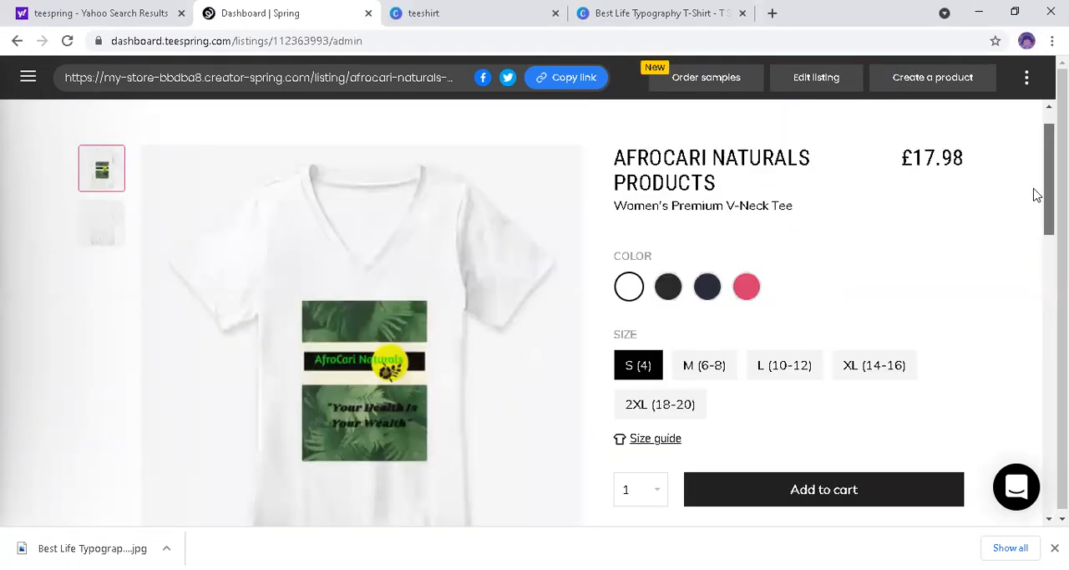
scroll(1036, 195, up, 1)
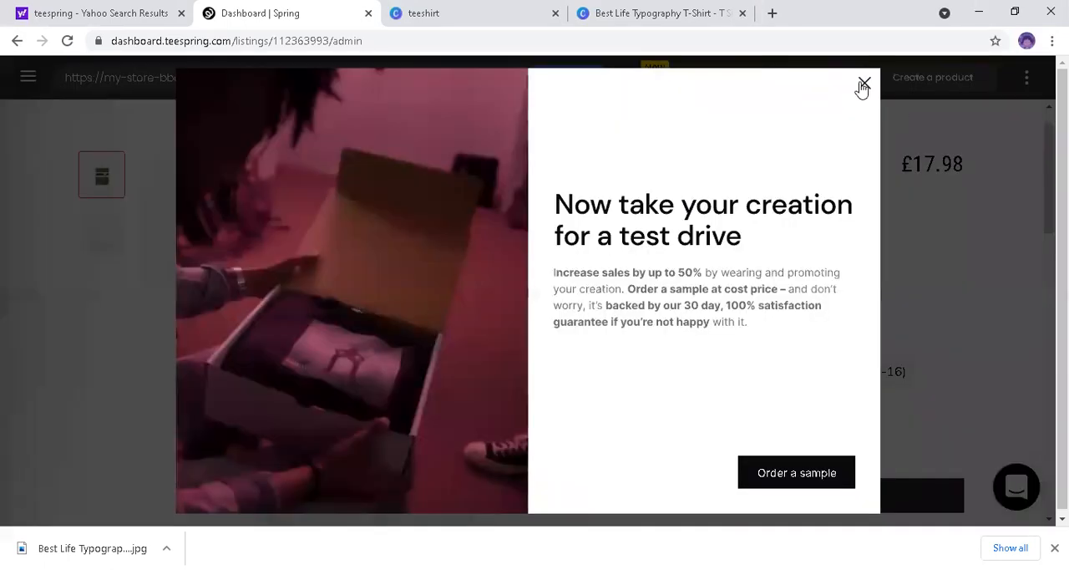
click(863, 85)
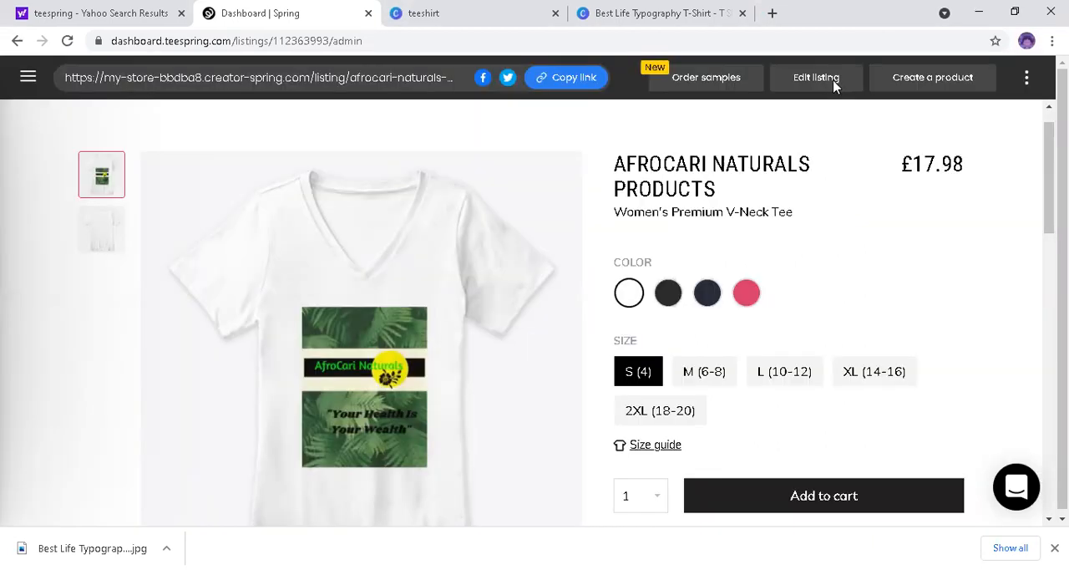
Step: Open the published listing for editing and set the V-neck tee's US price to $15.00
click(817, 77)
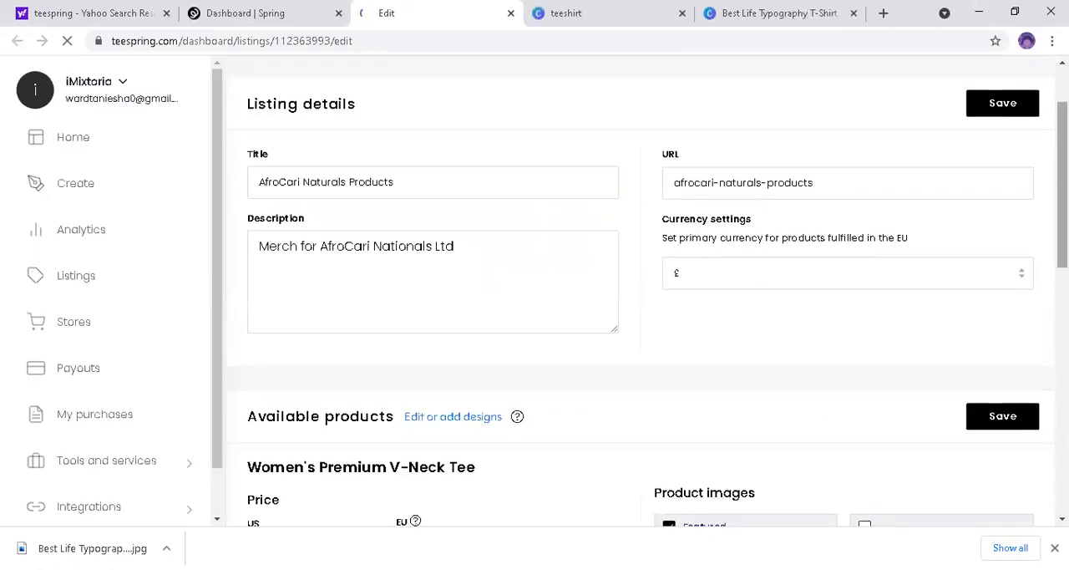
scroll(337, 303, down, 2)
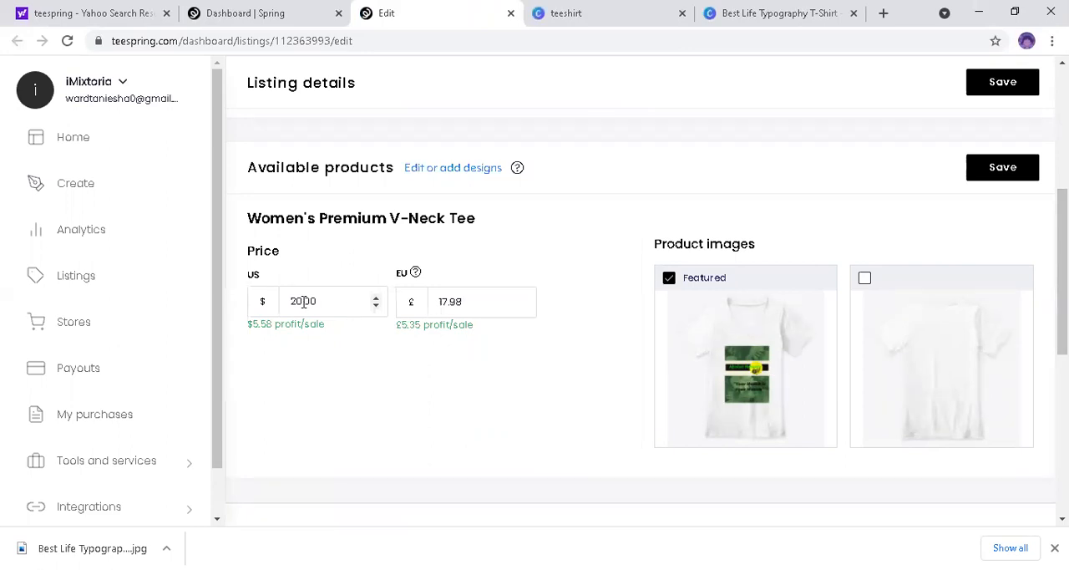
drag(291, 301, 302, 300)
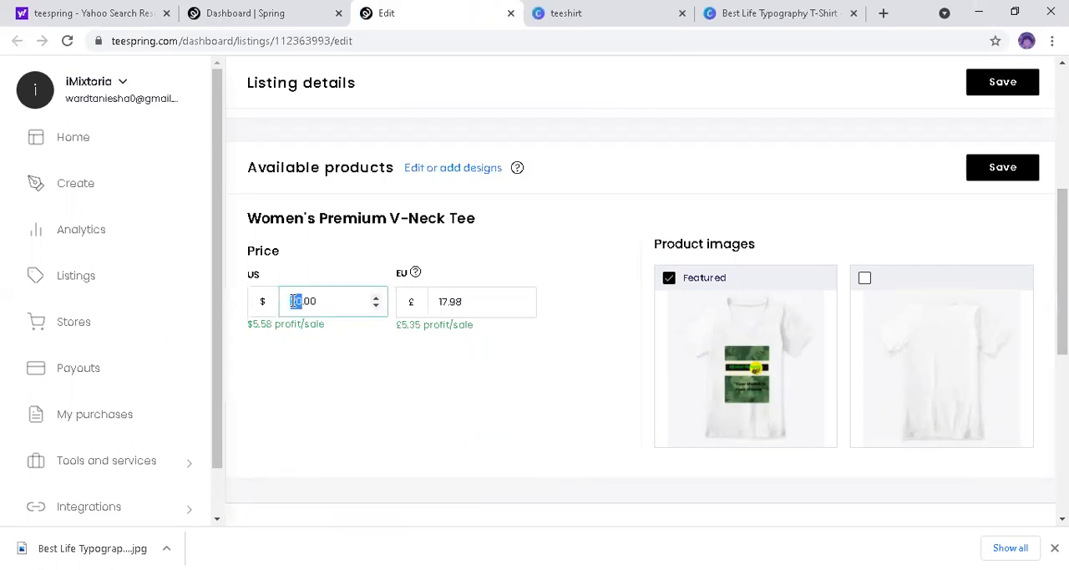
text(5)
click(291, 301)
text(1)
Step: Set the V-neck tee's EU price to £15.00
double_click(427, 302)
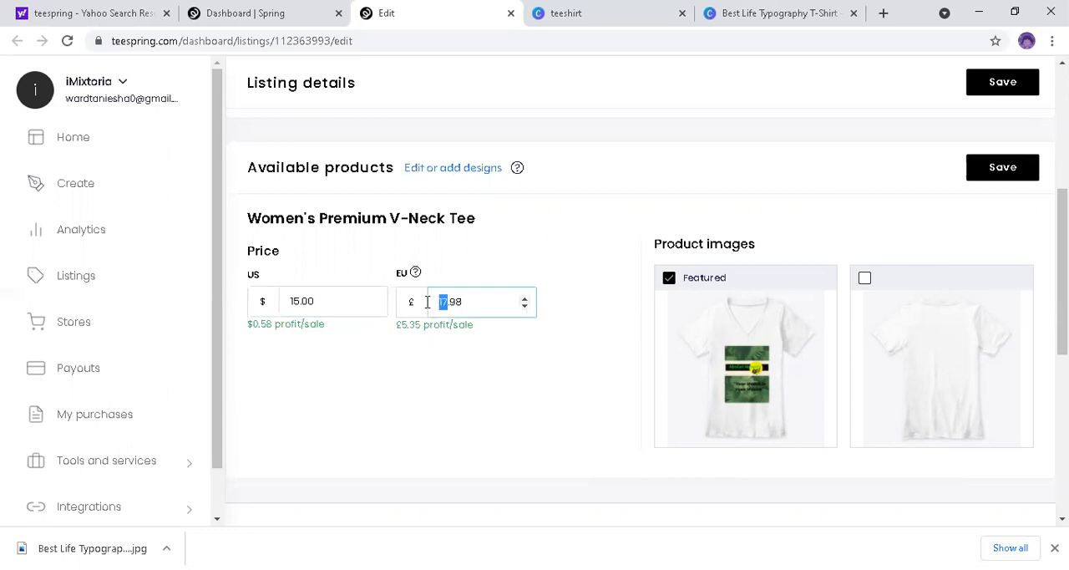
text(15)
click(469, 302)
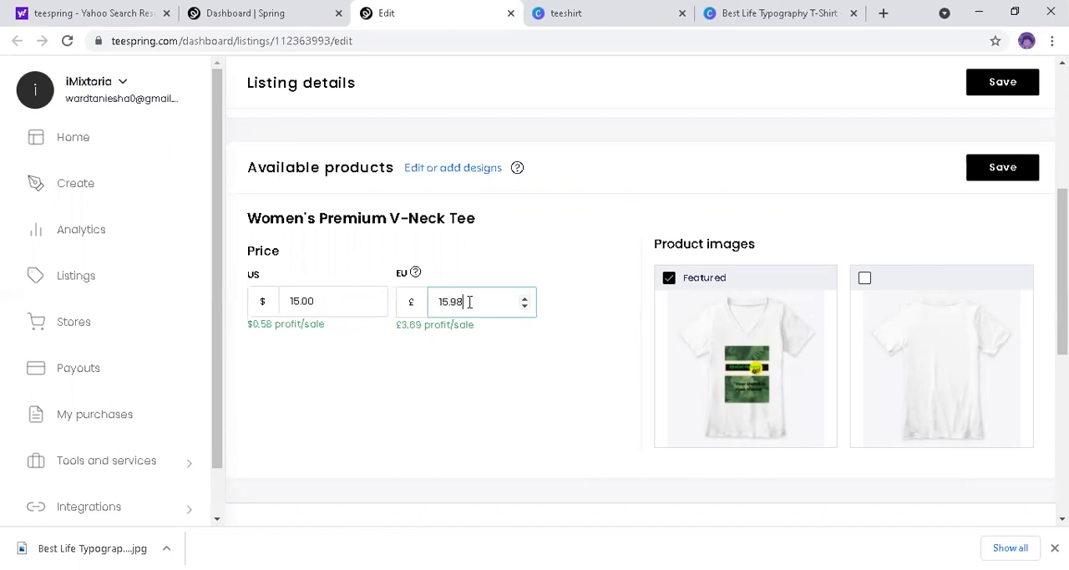
key(BackSpace)
key(BackSpace)
key(BackSpace)
text(.00)
click(446, 328)
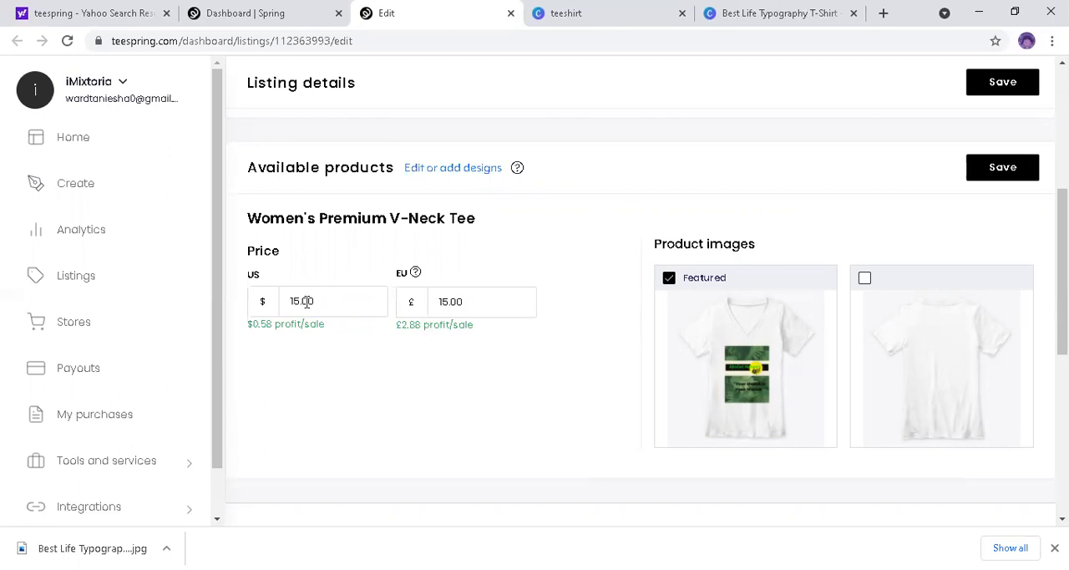
Step: Set the V-neck tee's US price to $17.00
drag(299, 300, 289, 298)
text(17)
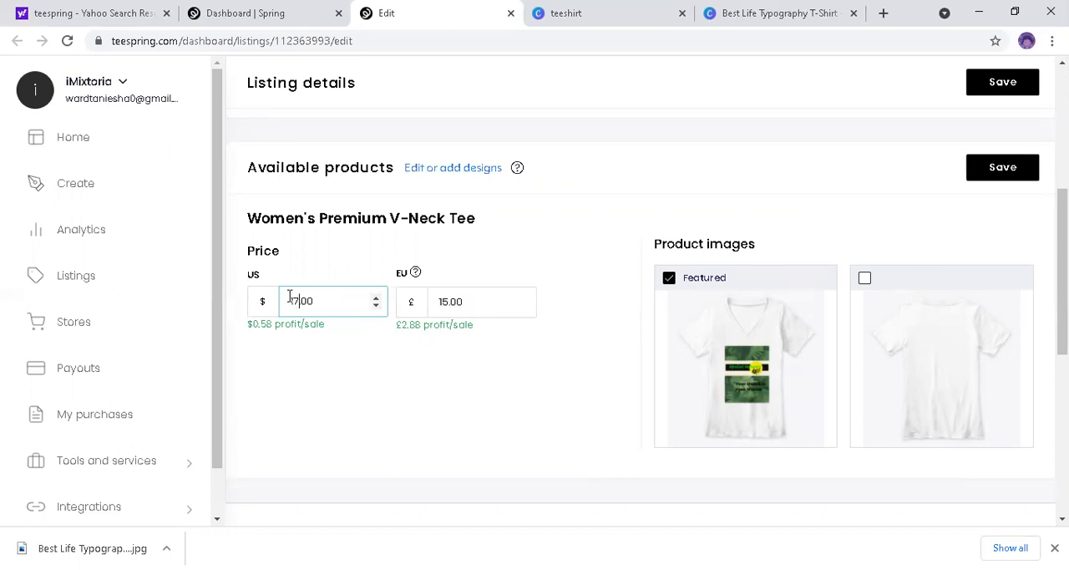
click(343, 304)
Step: Open the design and product editor for the listing, leaving the edit page without saving
scroll(640, 292, down, 1)
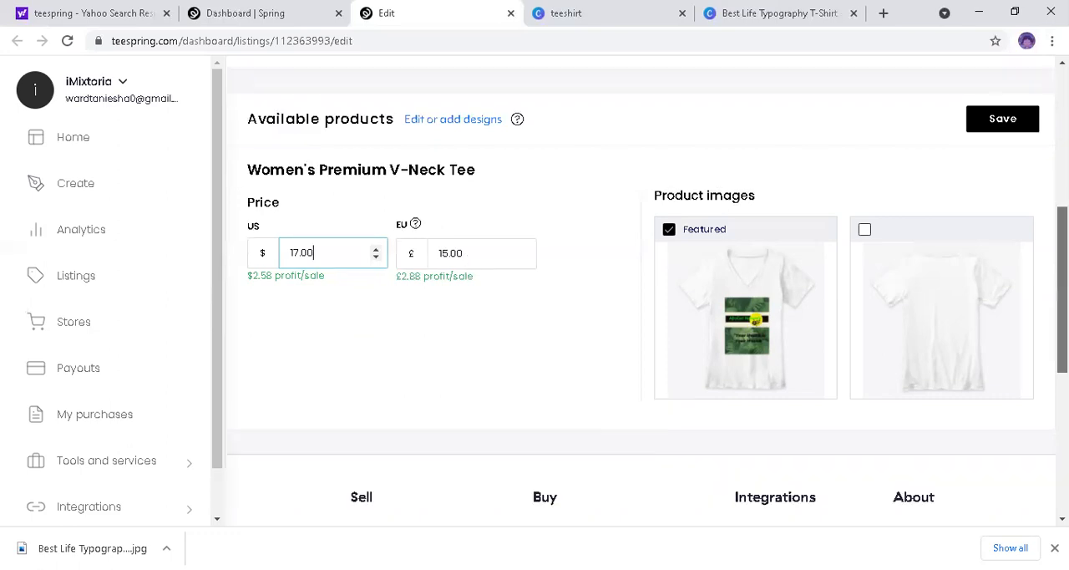
scroll(640, 292, down, 3)
drag(1062, 384, 1063, 243)
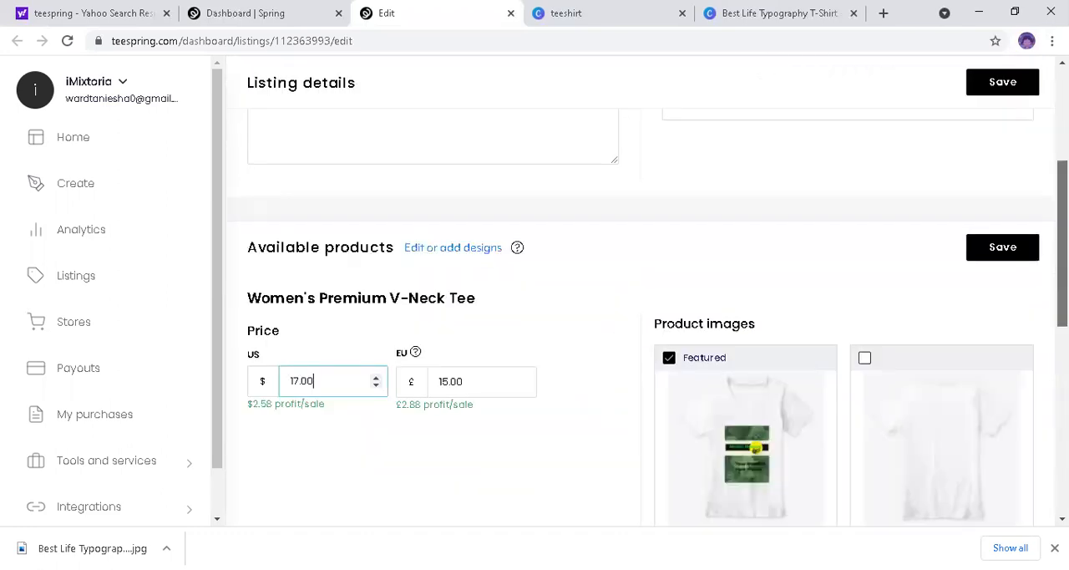
scroll(537, 276, up, 1)
scroll(427, 387, up, 1)
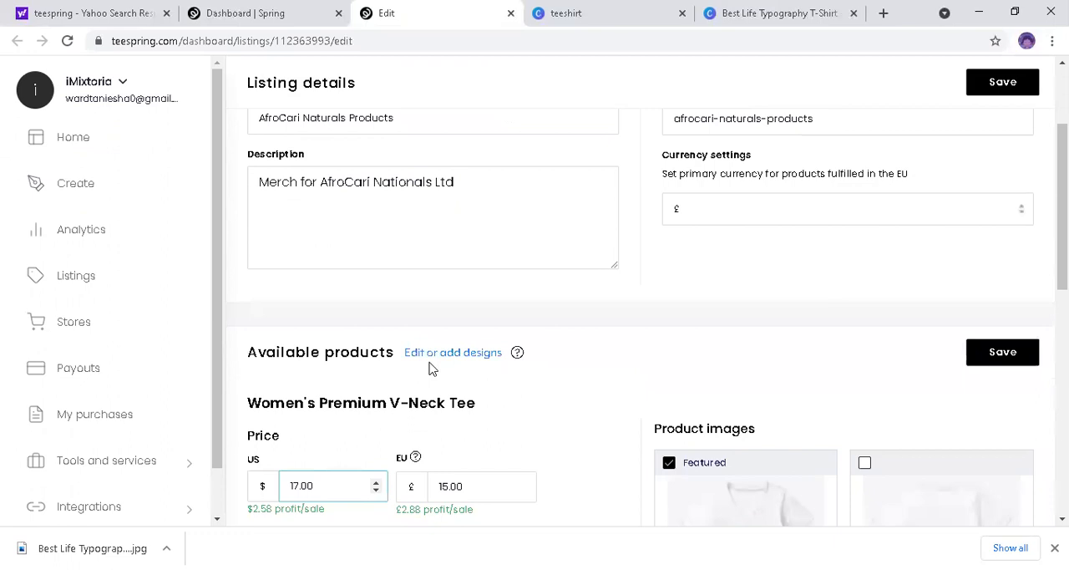
click(478, 359)
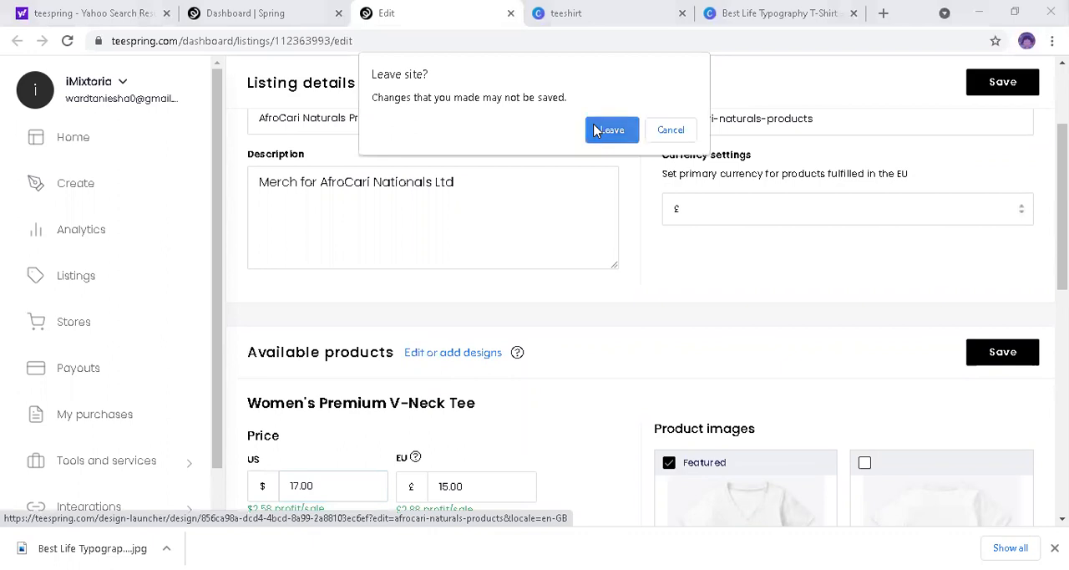
click(596, 131)
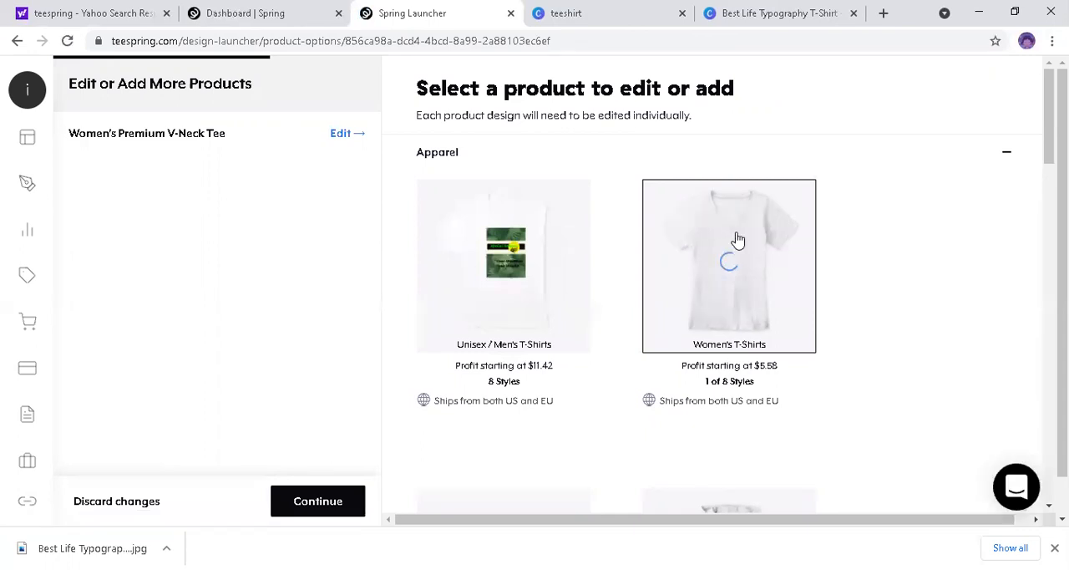
Step: Examine the design previews on T-shirts, long sleeve tees and hoodies, and close the Yahoo search results
mouse_move(566, 302)
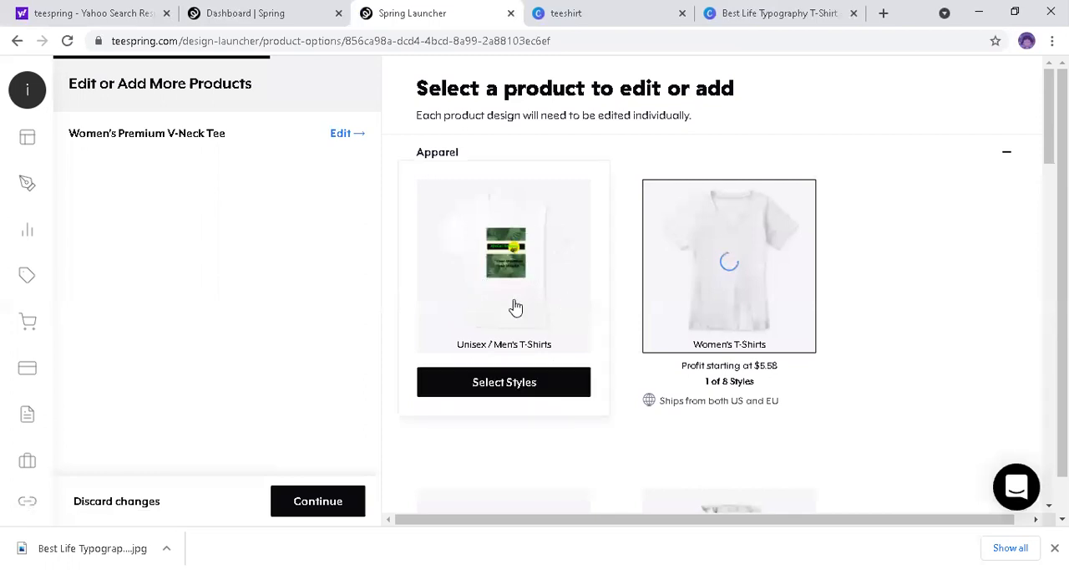
mouse_move(730, 230)
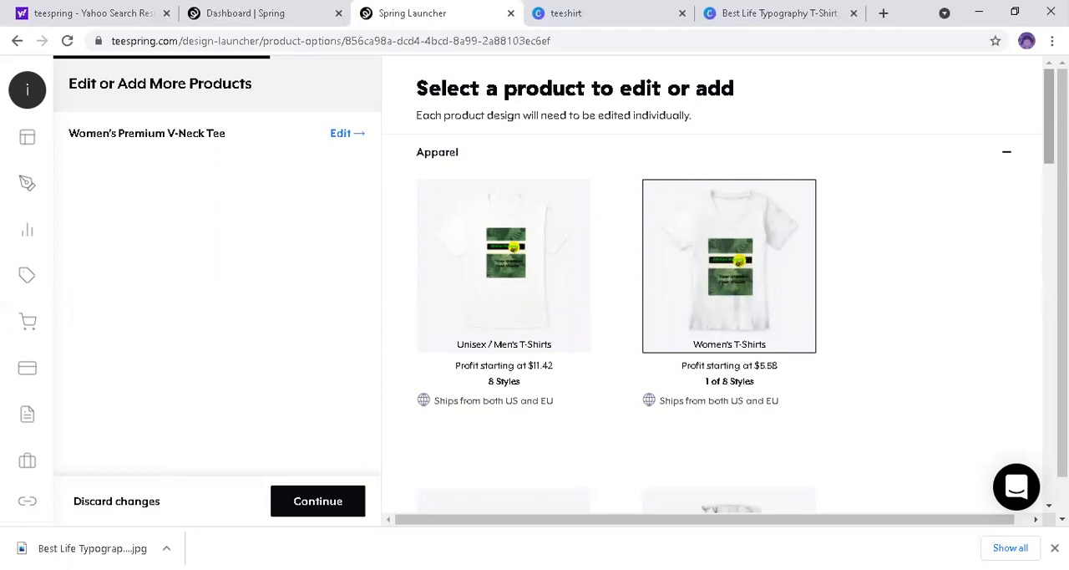
scroll(710, 293, down, 4)
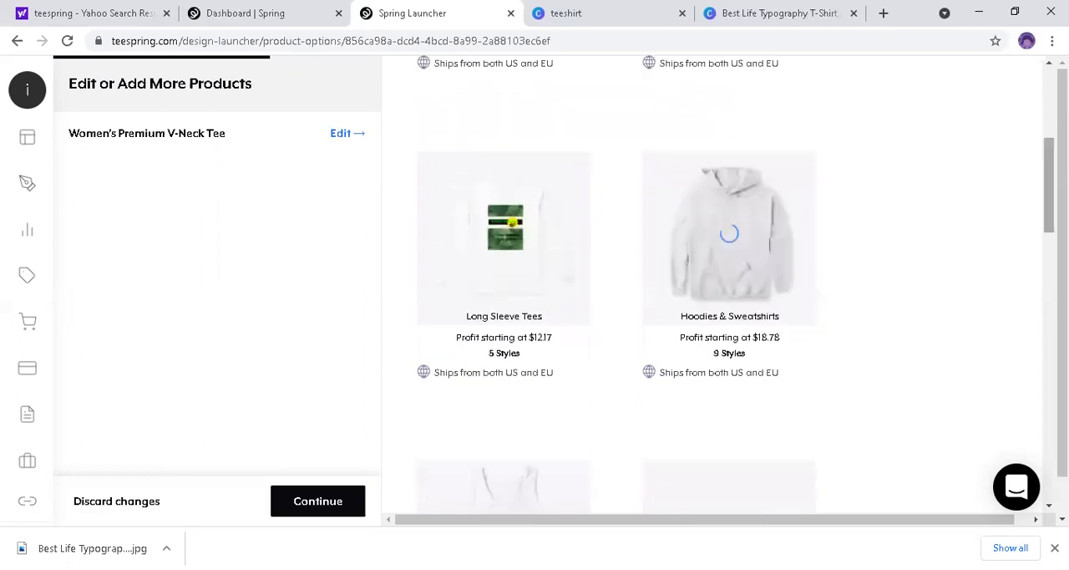
scroll(618, 284, down, 1)
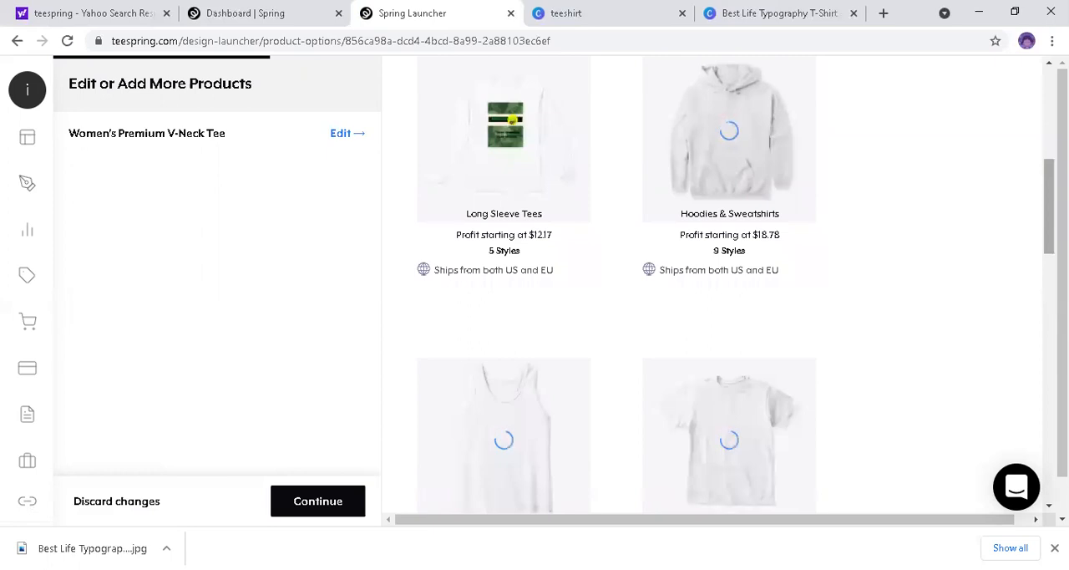
scroll(711, 284, up, 1)
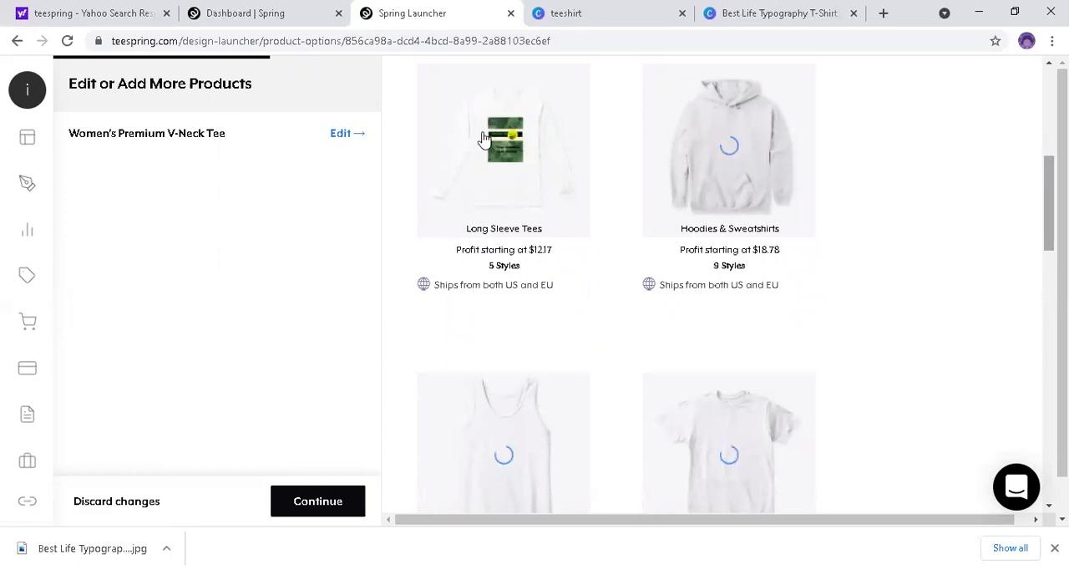
mouse_move(473, 191)
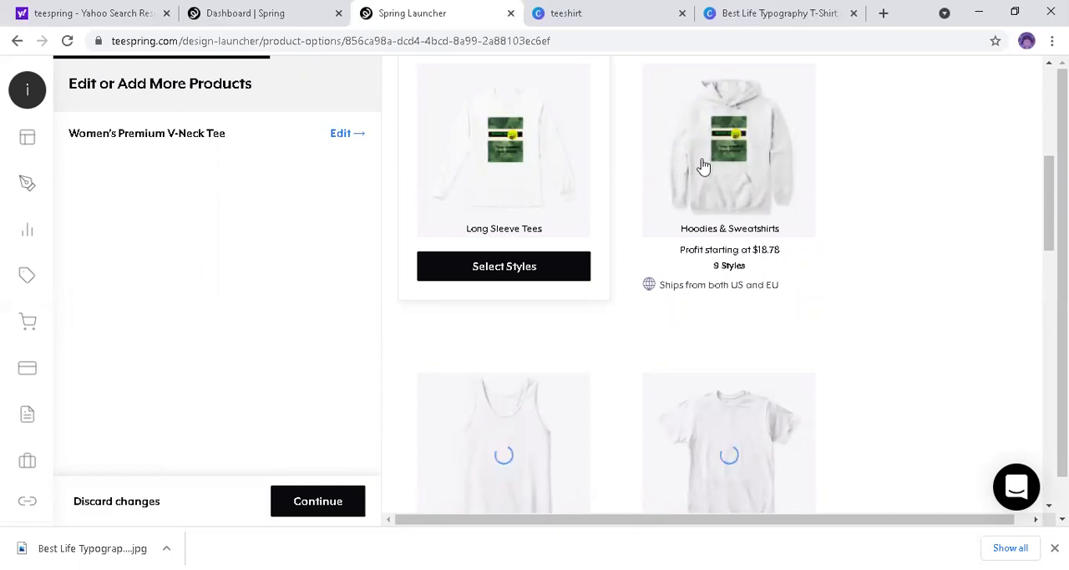
mouse_move(758, 144)
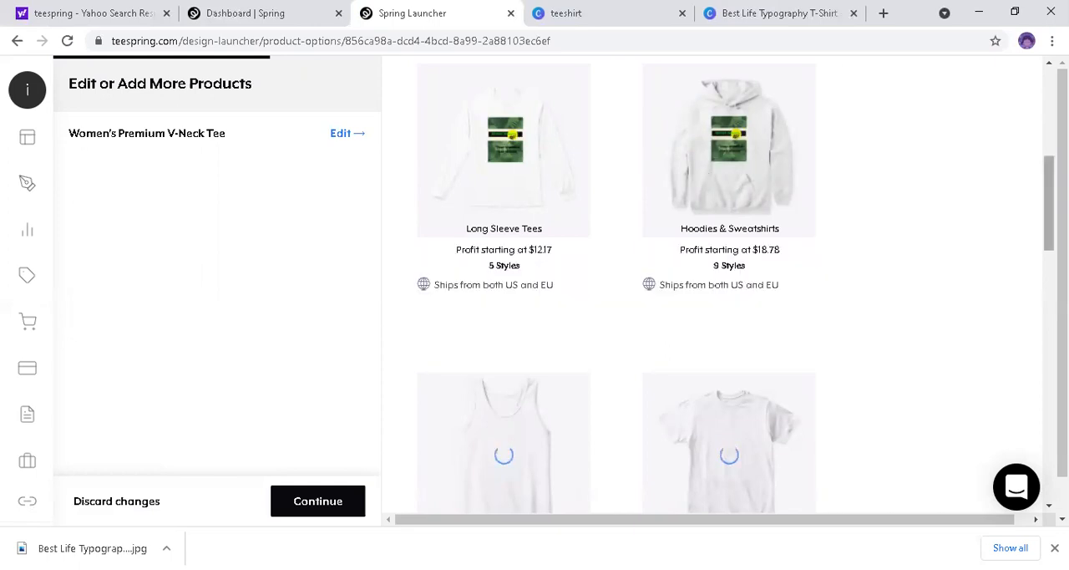
scroll(1032, 331, down, 7)
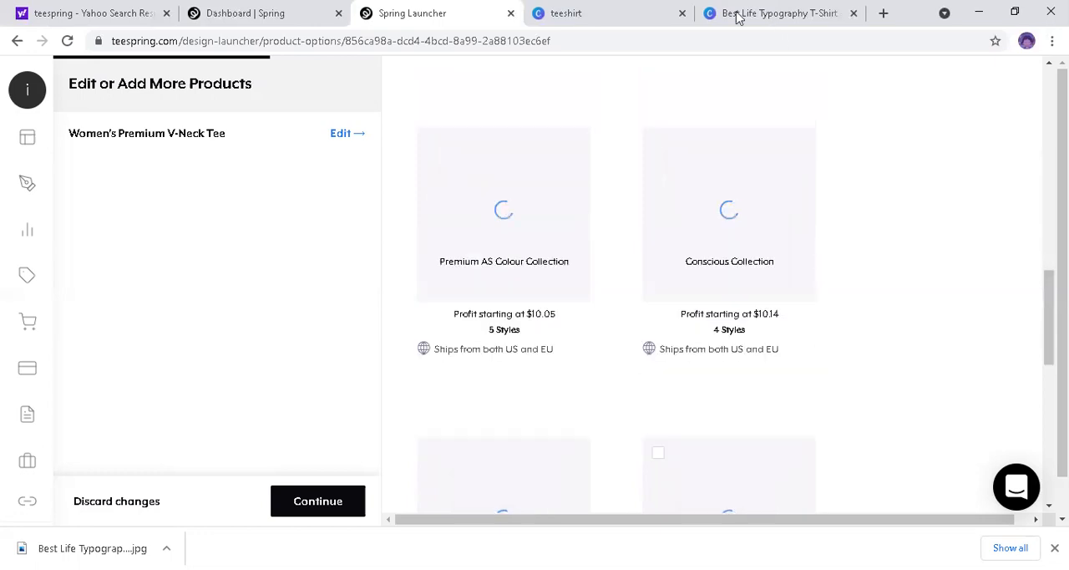
click(167, 14)
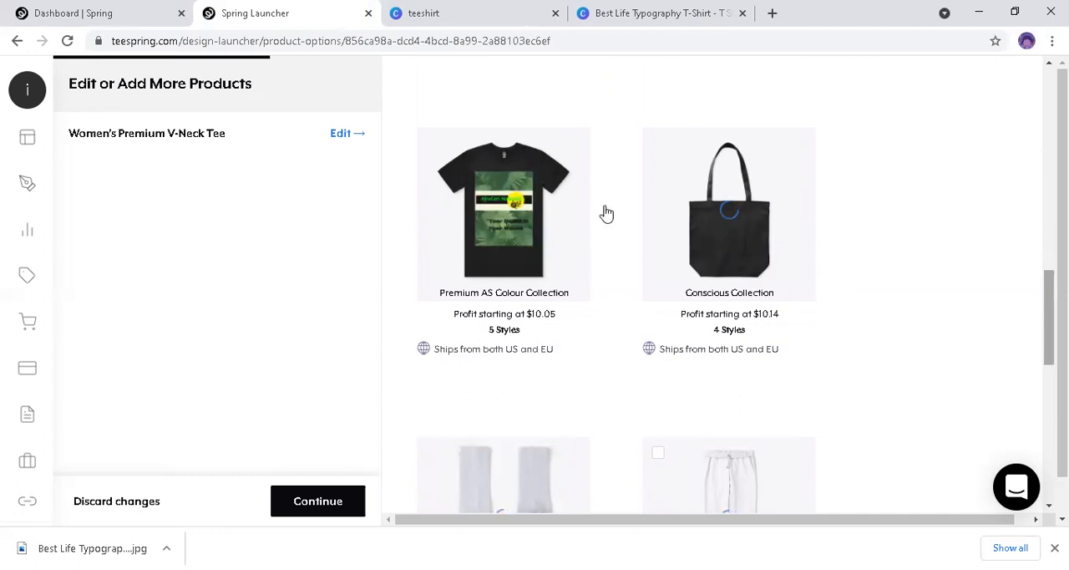
Step: Browse the remaining apparel options, from the Premium AS Colour and Conscious collections to socks, joggers, bike shorts and leggings
mouse_move(512, 237)
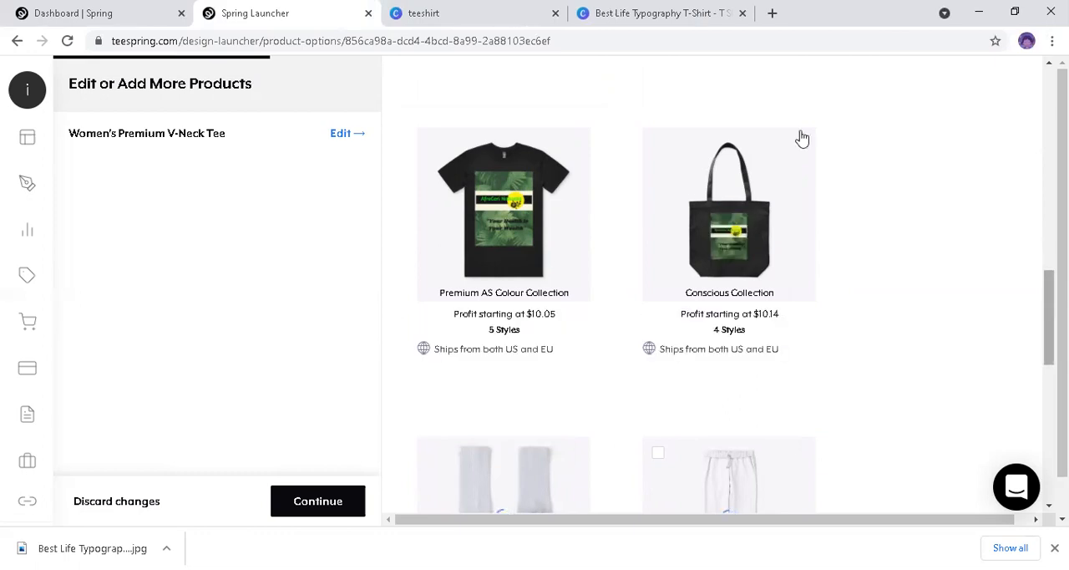
scroll(835, 359, up, 3)
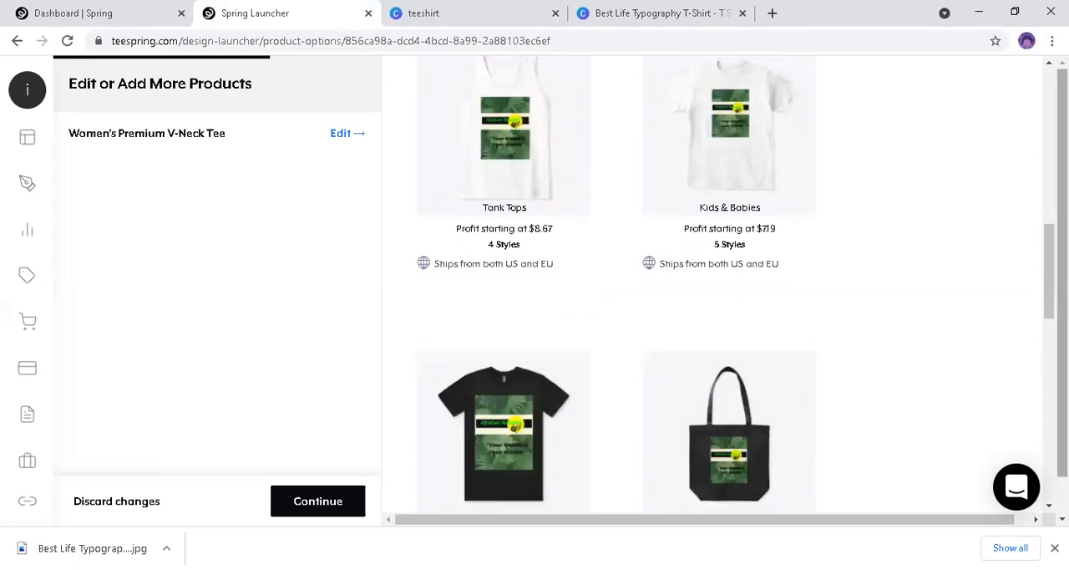
scroll(741, 285, down, 1)
scroll(746, 351, down, 5)
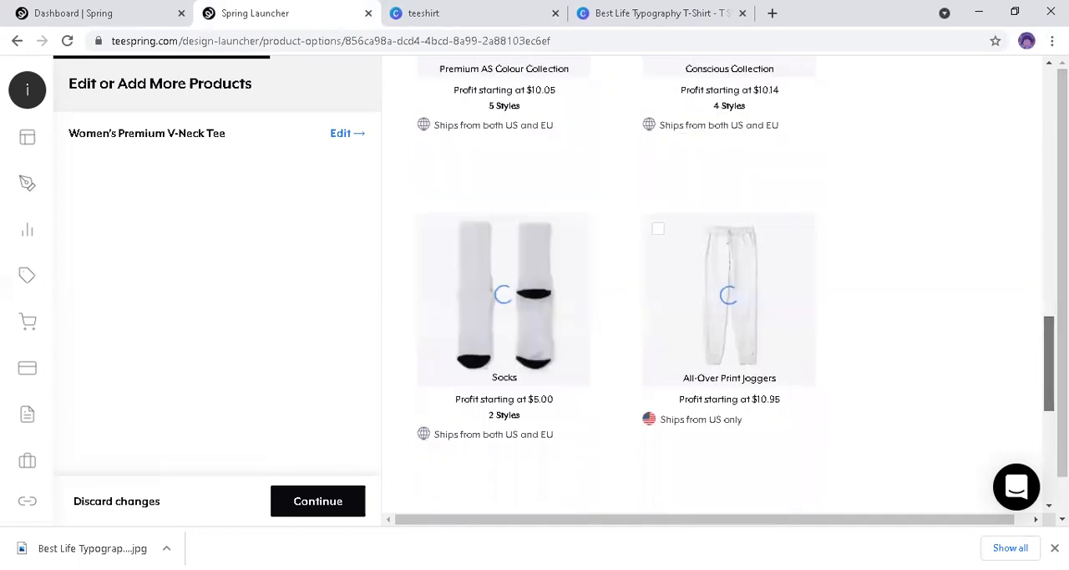
scroll(508, 268, down, 1)
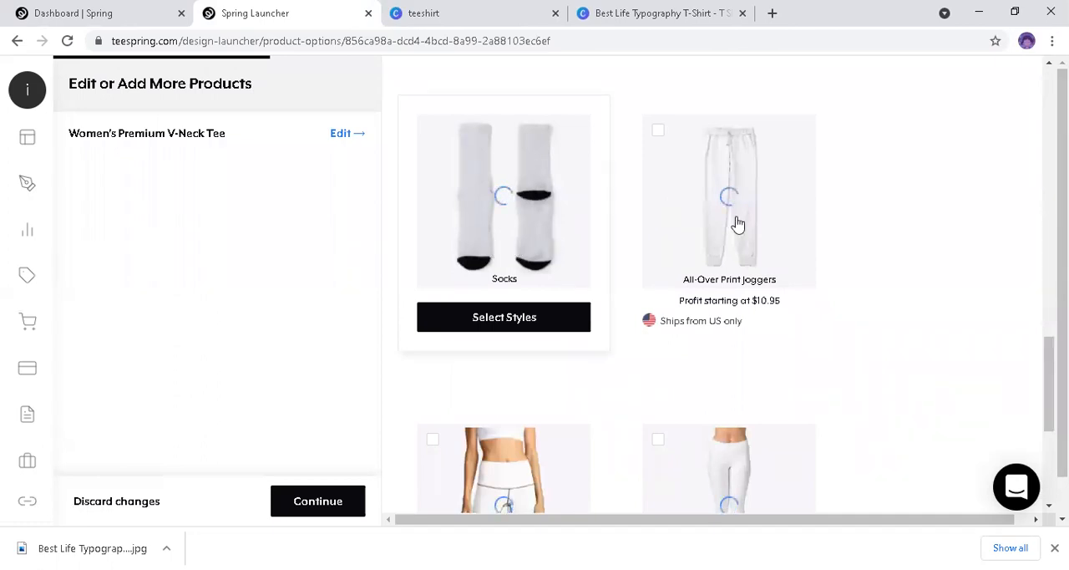
mouse_move(690, 217)
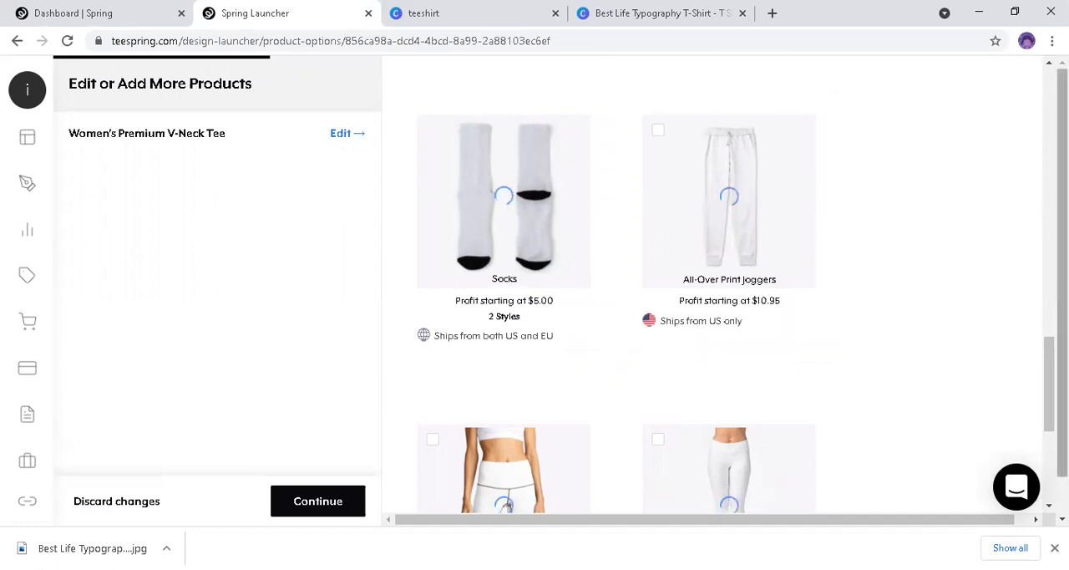
scroll(535, 292, down, 1)
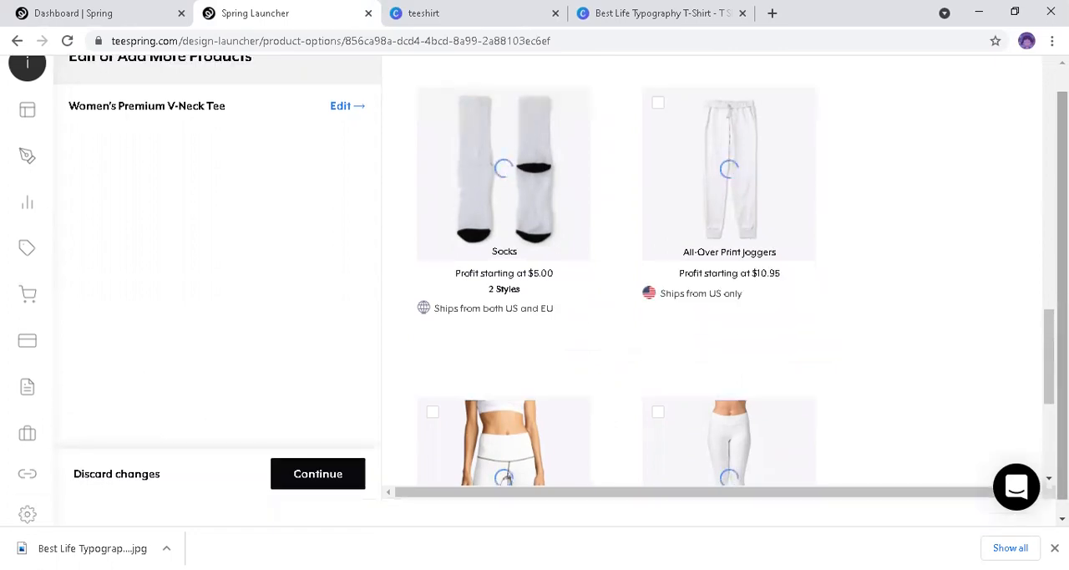
scroll(710, 292, down, 3)
scroll(710, 292, down, 3)
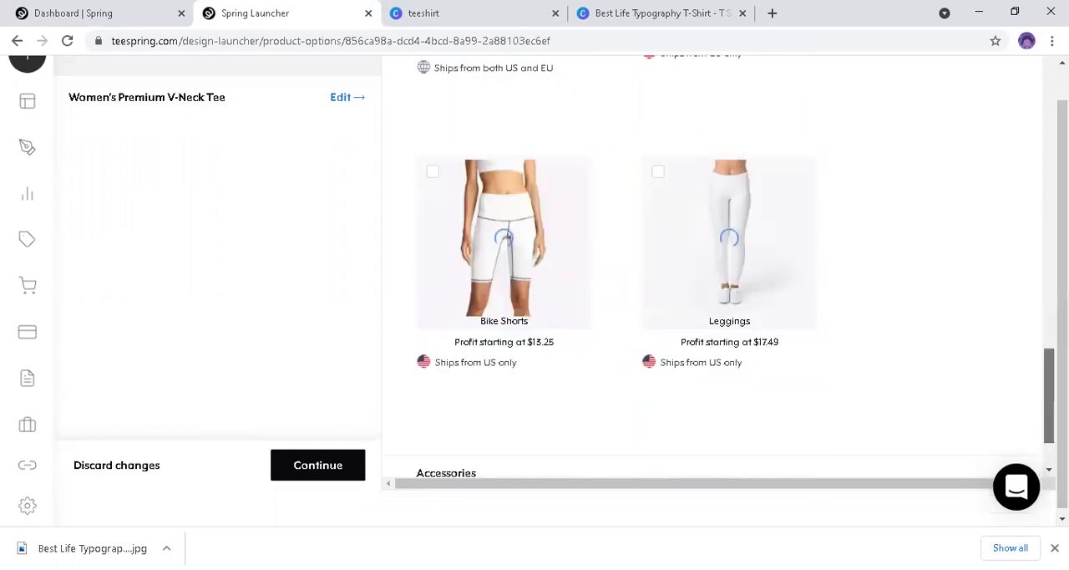
scroll(710, 292, down, 2)
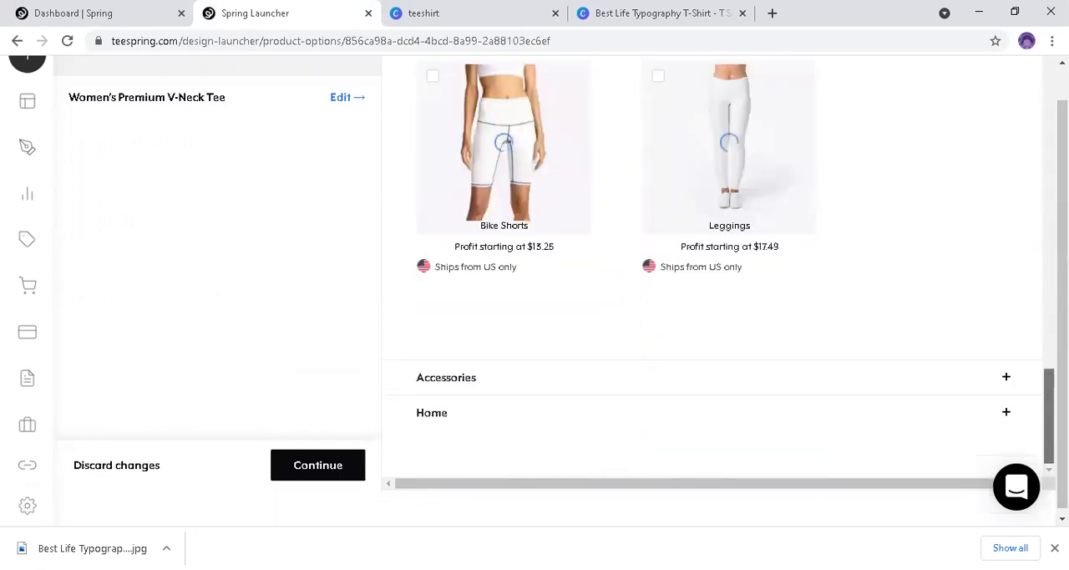
Step: Review the design previews on the socks, joggers and bike shorts, and return to the tank tops and kids' apparel
scroll(710, 267, up, 5)
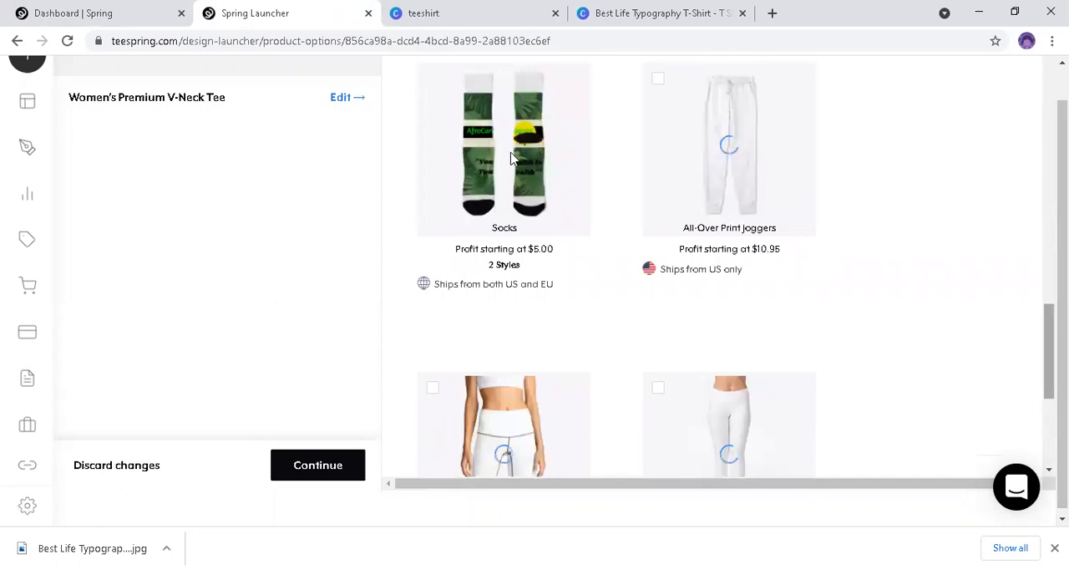
scroll(502, 171, up, 2)
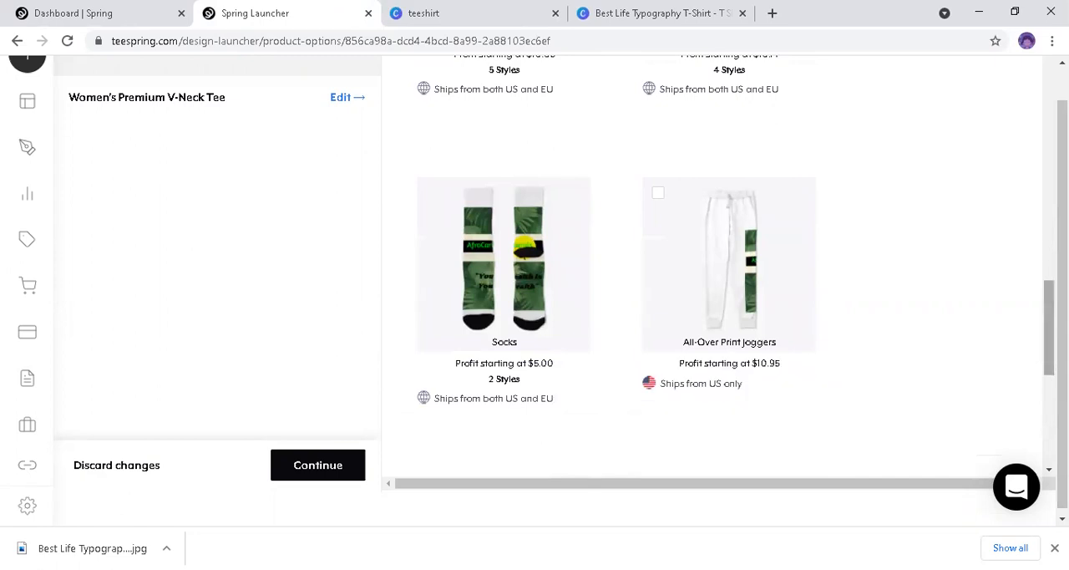
scroll(719, 265, down, 1)
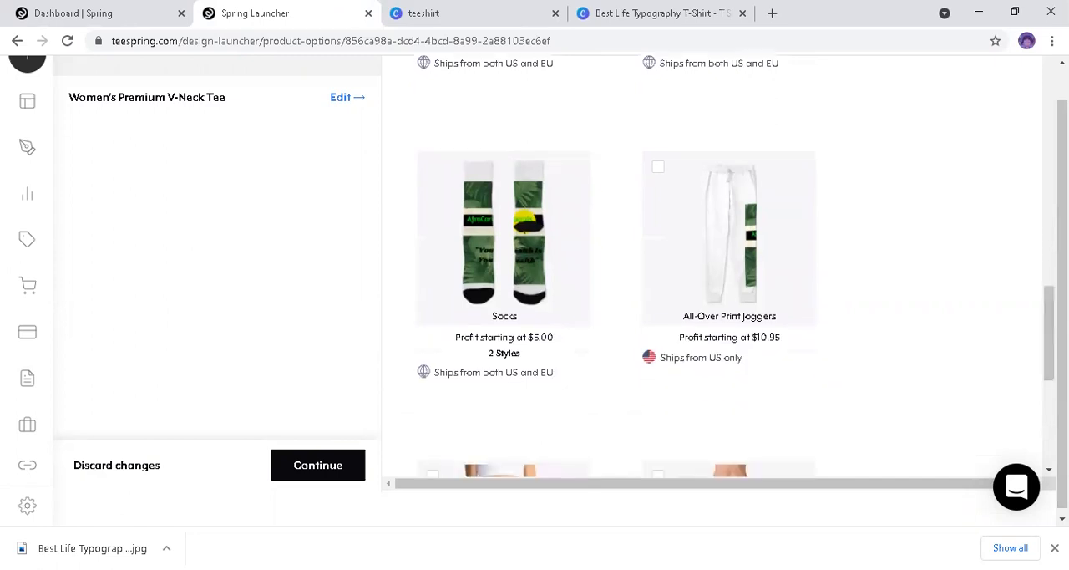
scroll(719, 266, down, 3)
scroll(621, 392, down, 1)
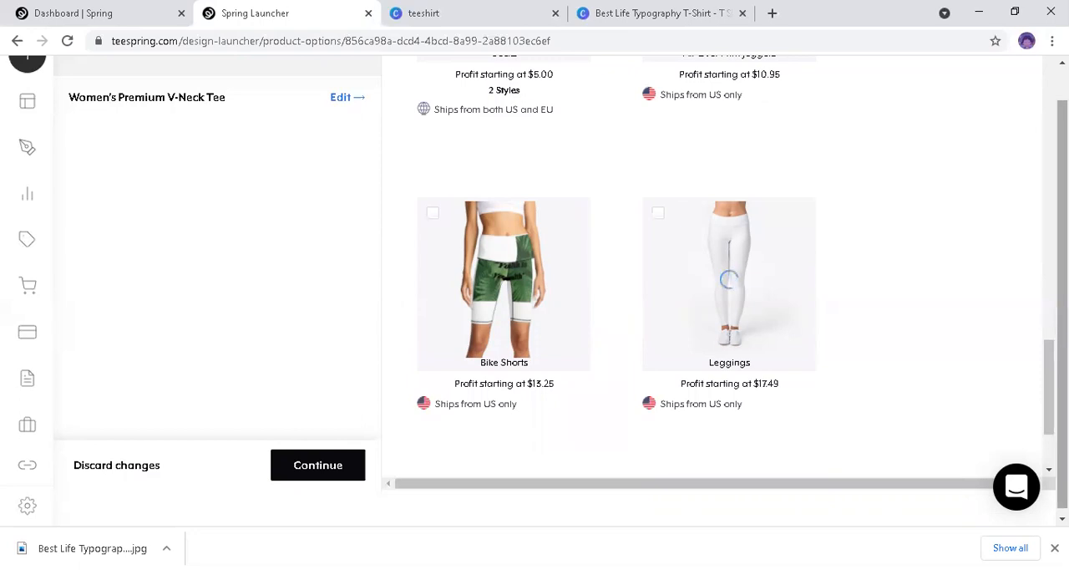
scroll(1036, 330, up, 1)
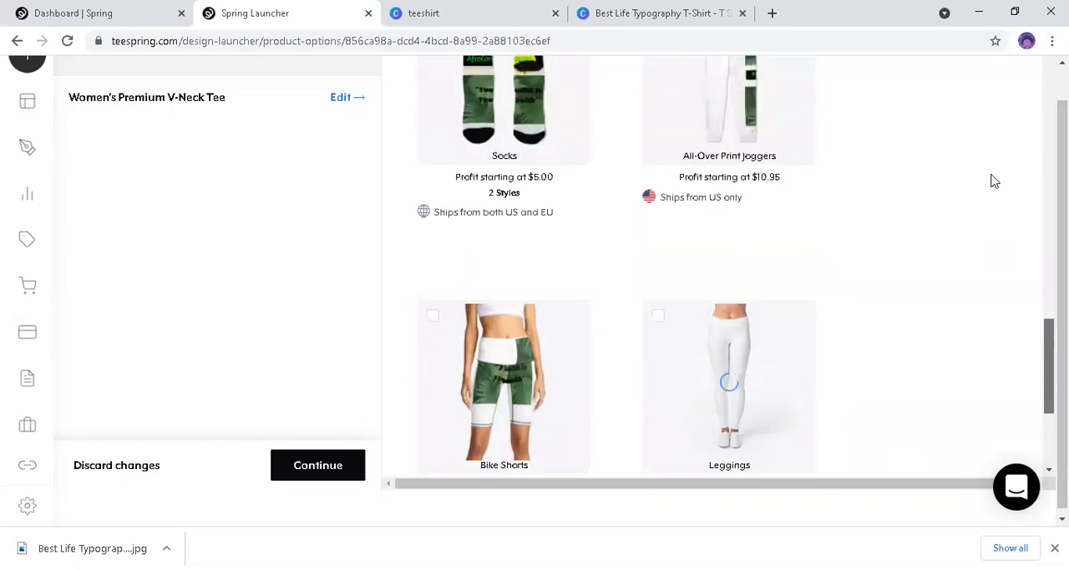
scroll(714, 267, up, 5)
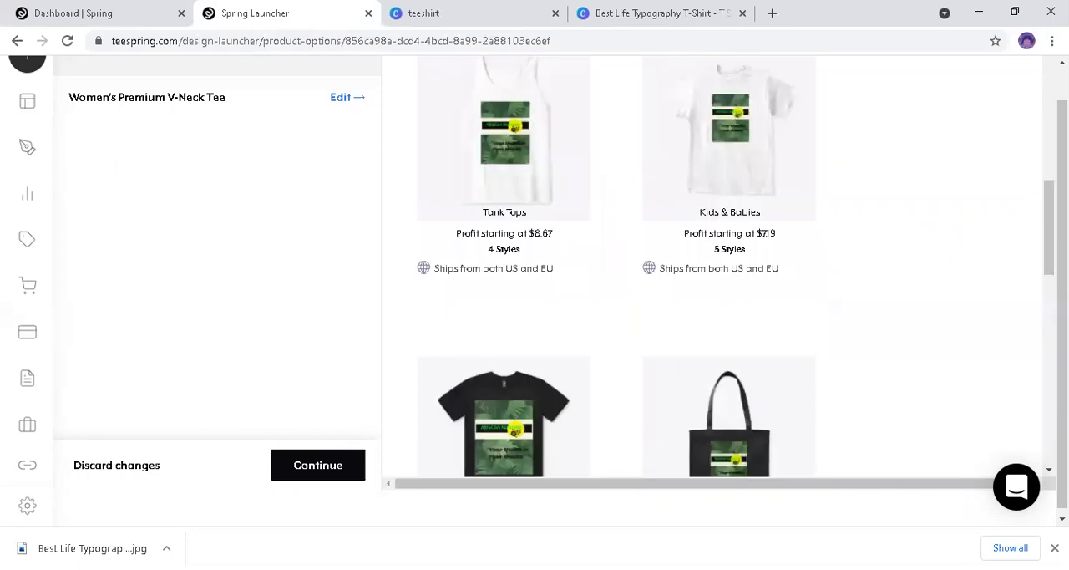
Step: Look through the full apparel range again, from the tank tops and leggings back to the T-shirts, long sleeve tees and hoodies
scroll(715, 267, down, 3)
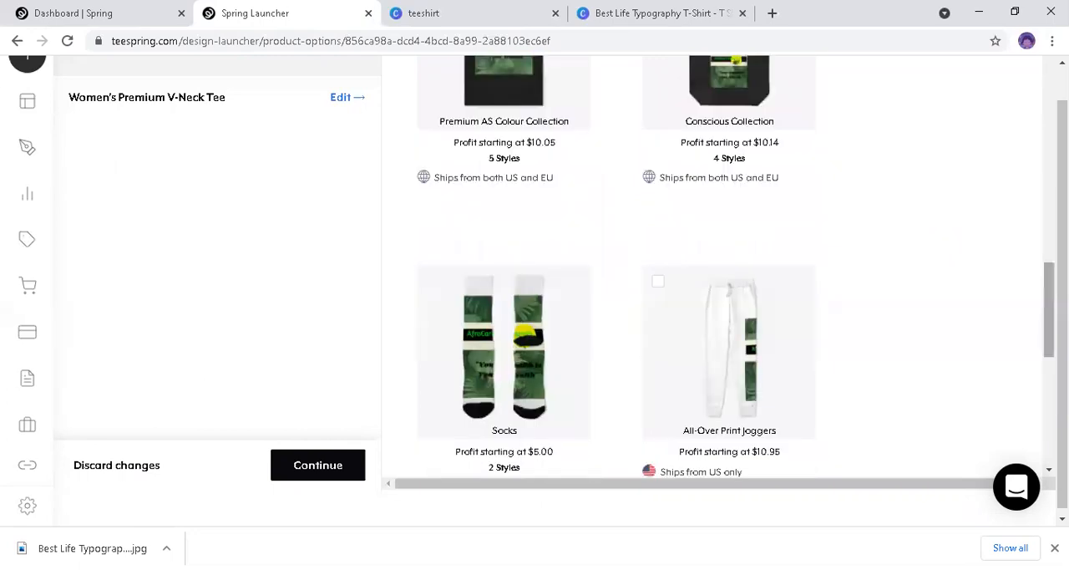
scroll(715, 268, down, 4)
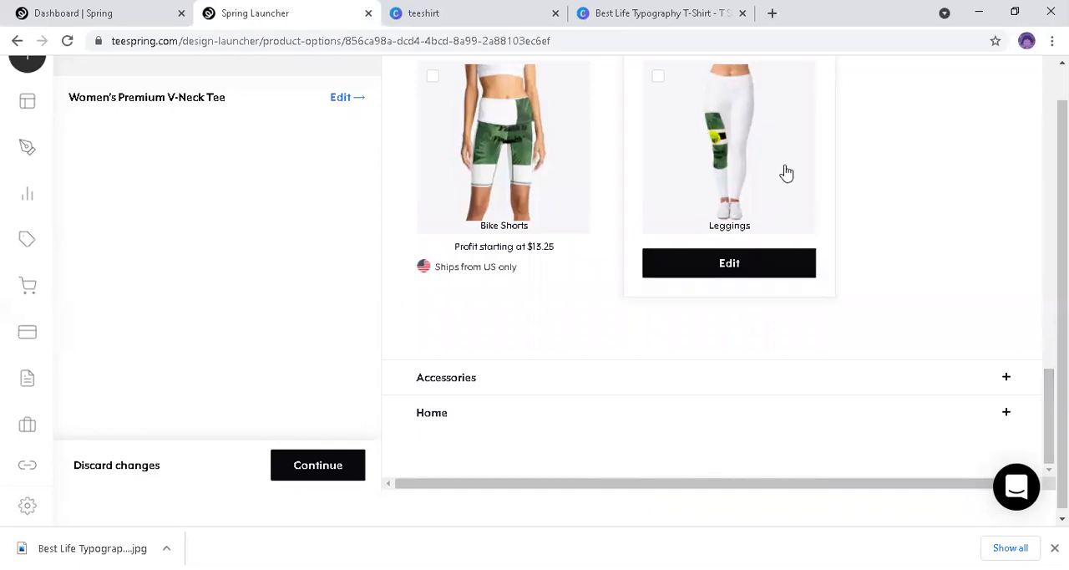
scroll(1040, 276, up, 5)
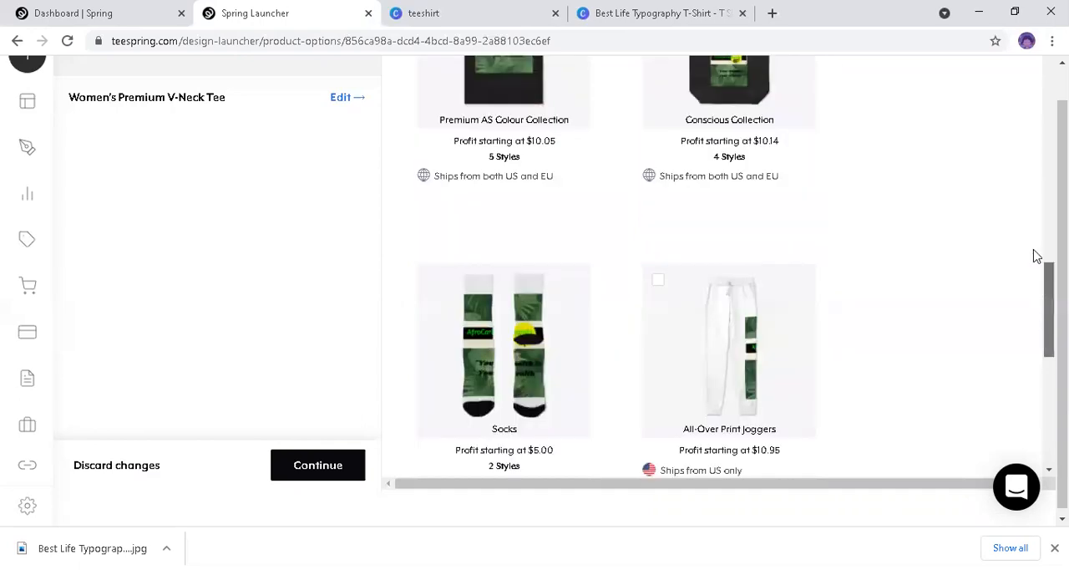
scroll(1028, 184, up, 3)
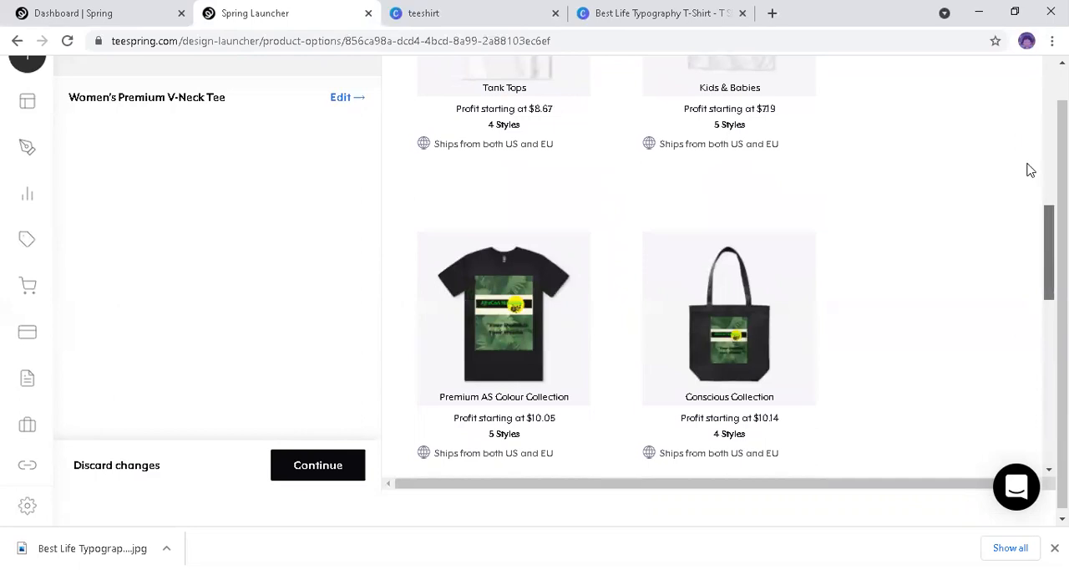
scroll(710, 267, up, 6)
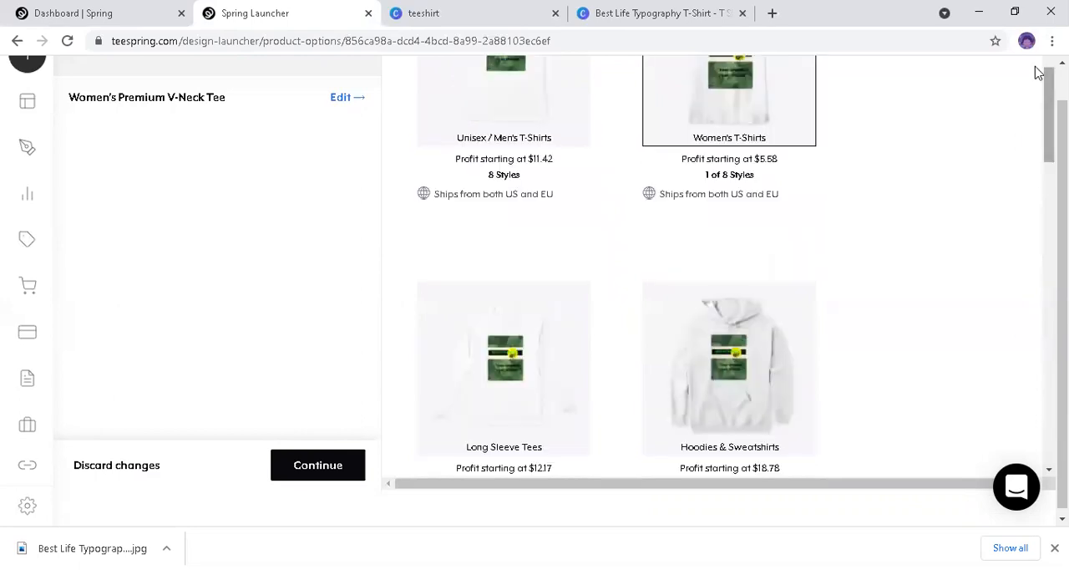
scroll(710, 268, up, 2)
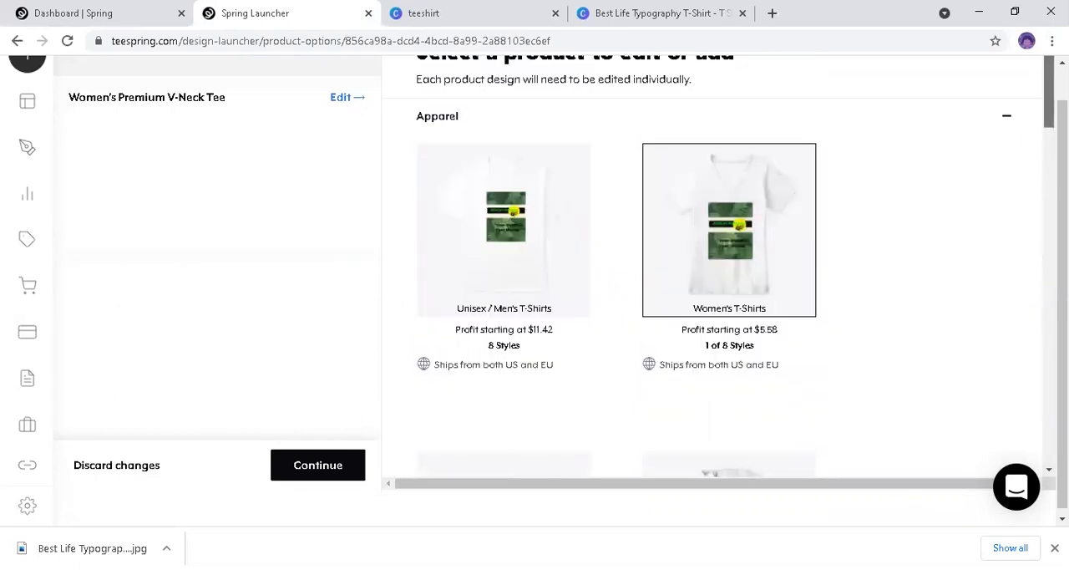
scroll(710, 267, down, 4)
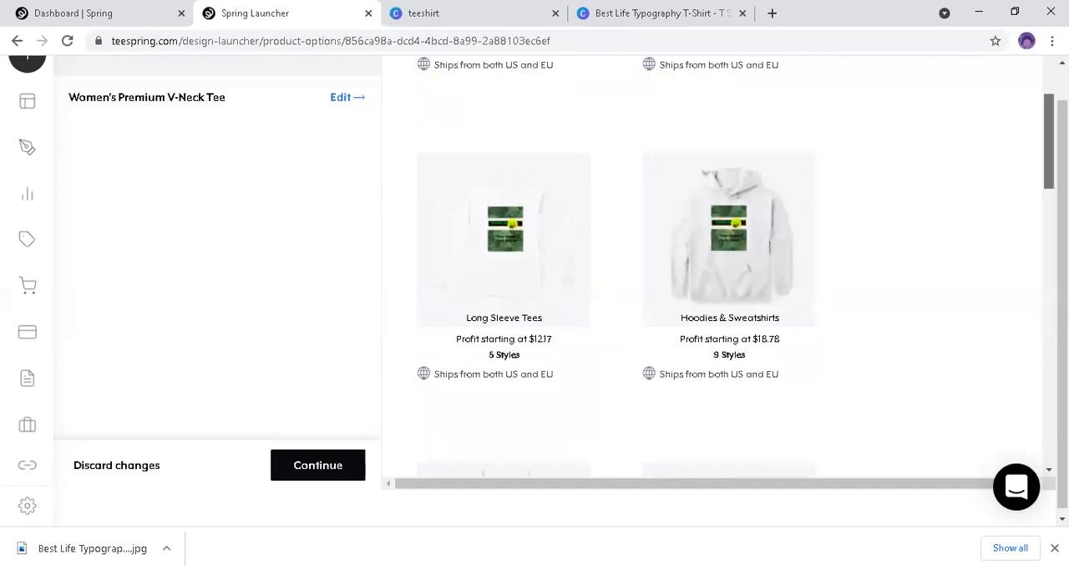
mouse_move(751, 242)
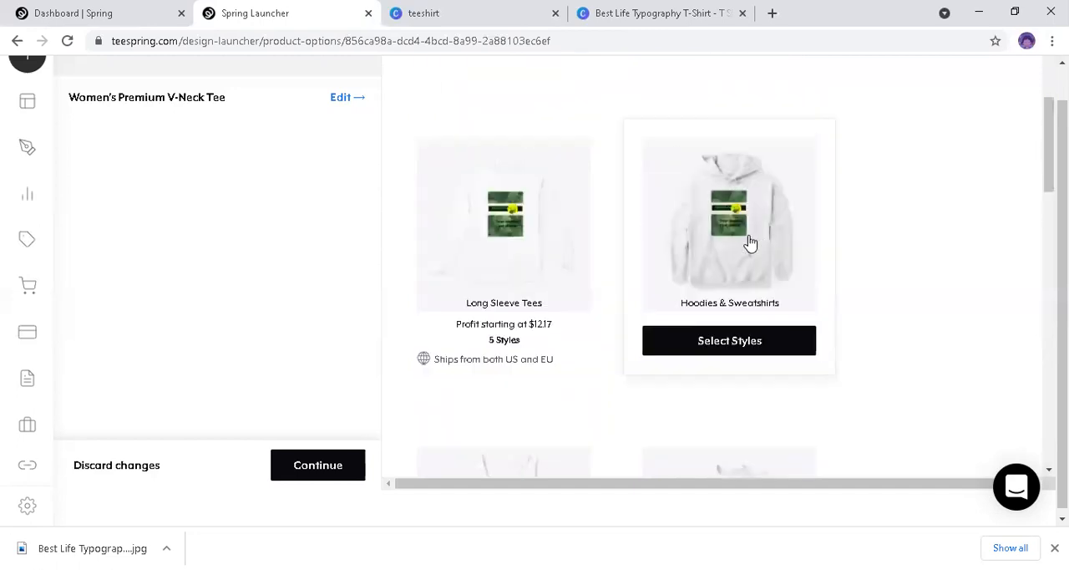
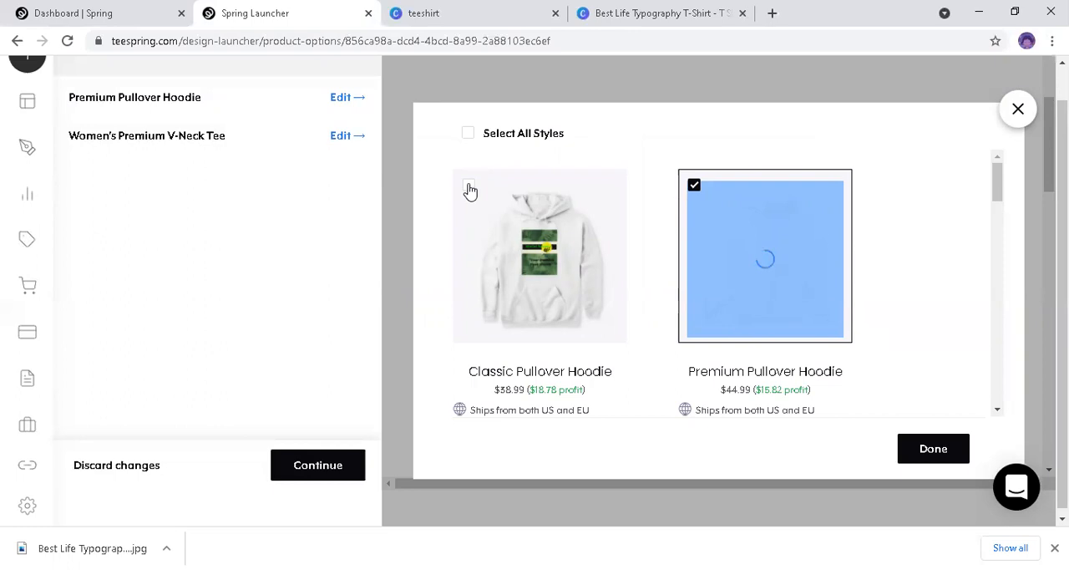
Step: Add the Classic Pullover Hoodie to the listing and confirm the hoodie style selection
click(469, 187)
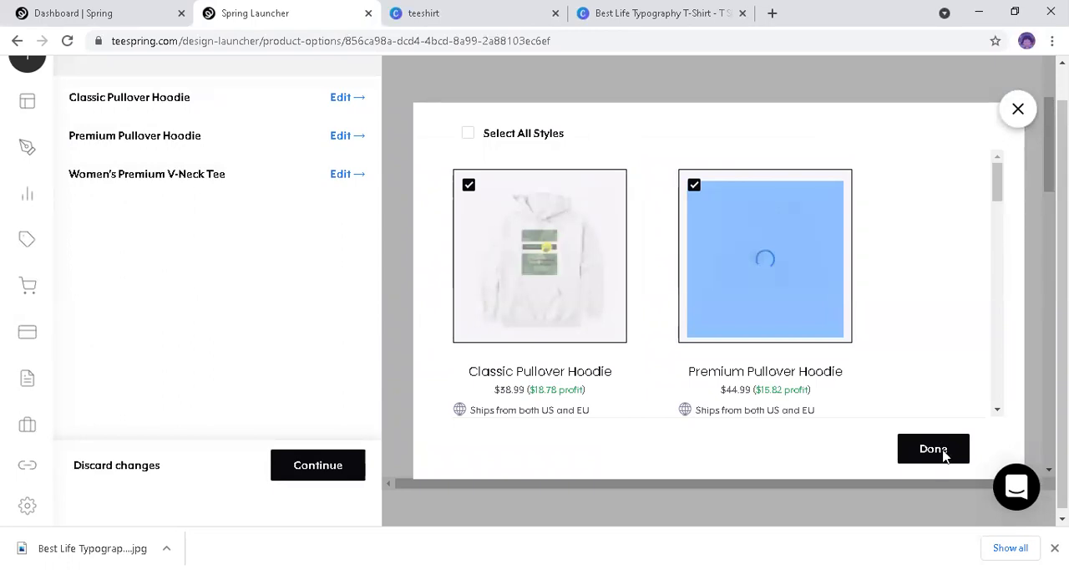
click(944, 454)
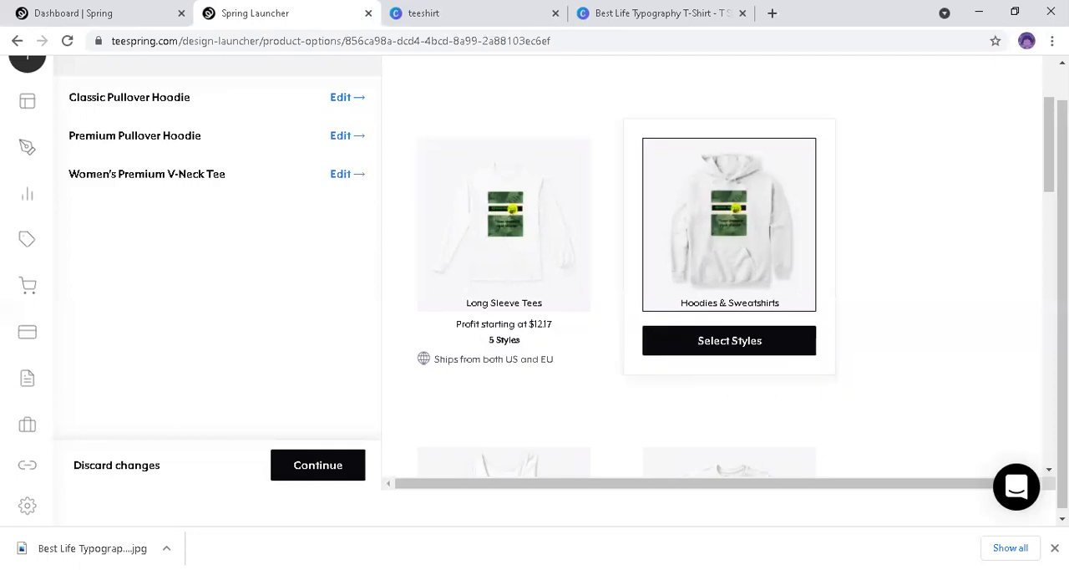
scroll(711, 267, up, 2)
scroll(710, 267, up, 1)
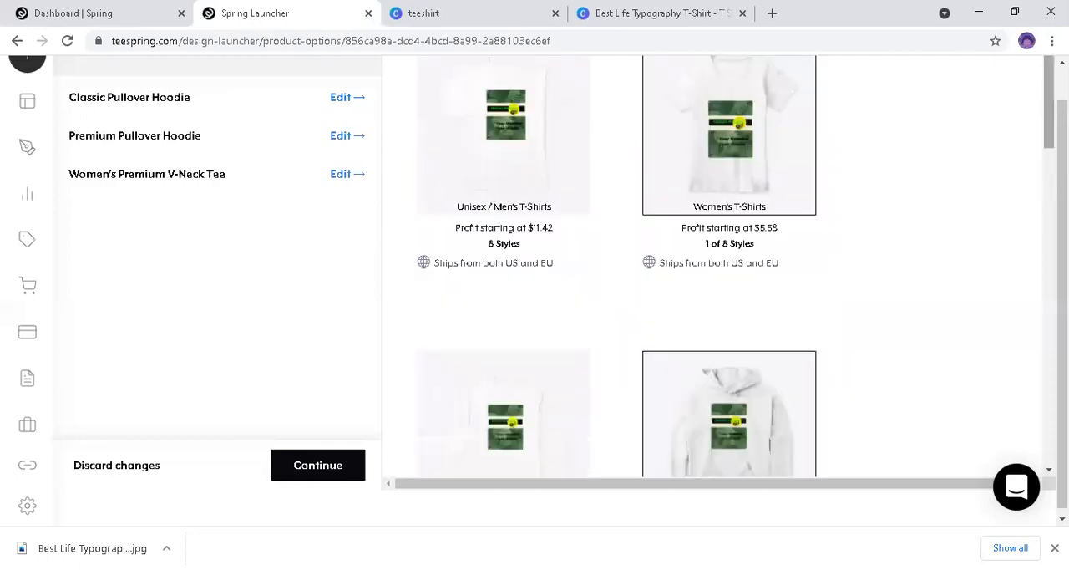
scroll(388, 92, up, 1)
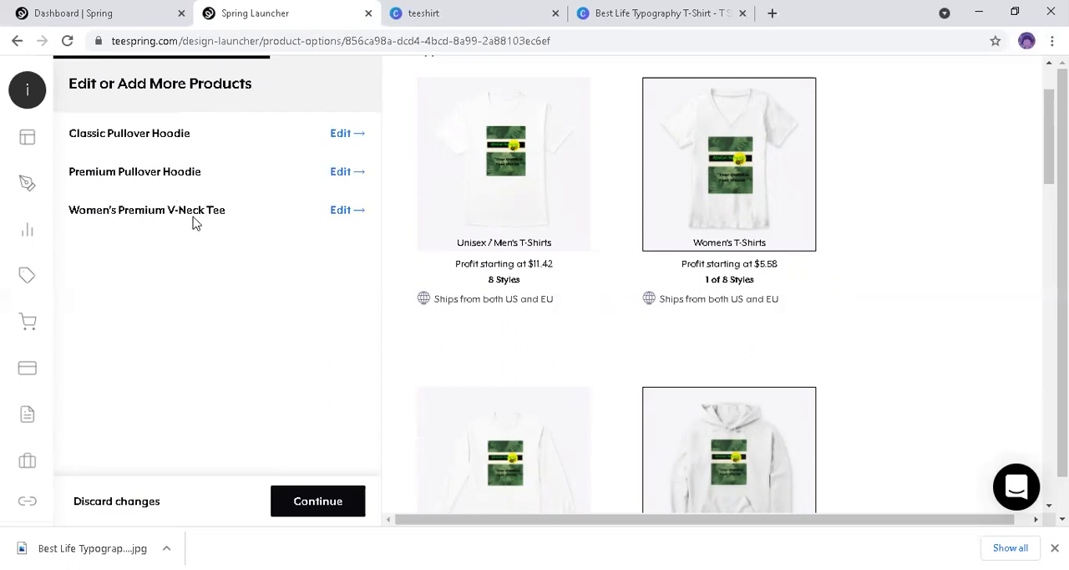
Step: Open the Classic Pullover Hoodie for design editing and preview it in black and navy
mouse_move(645, 274)
click(342, 136)
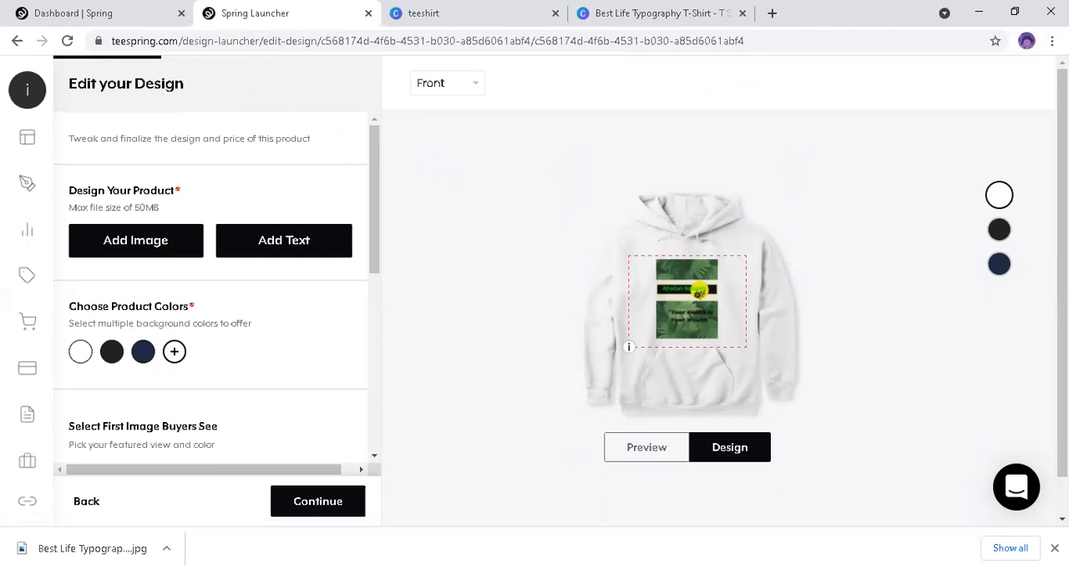
click(998, 234)
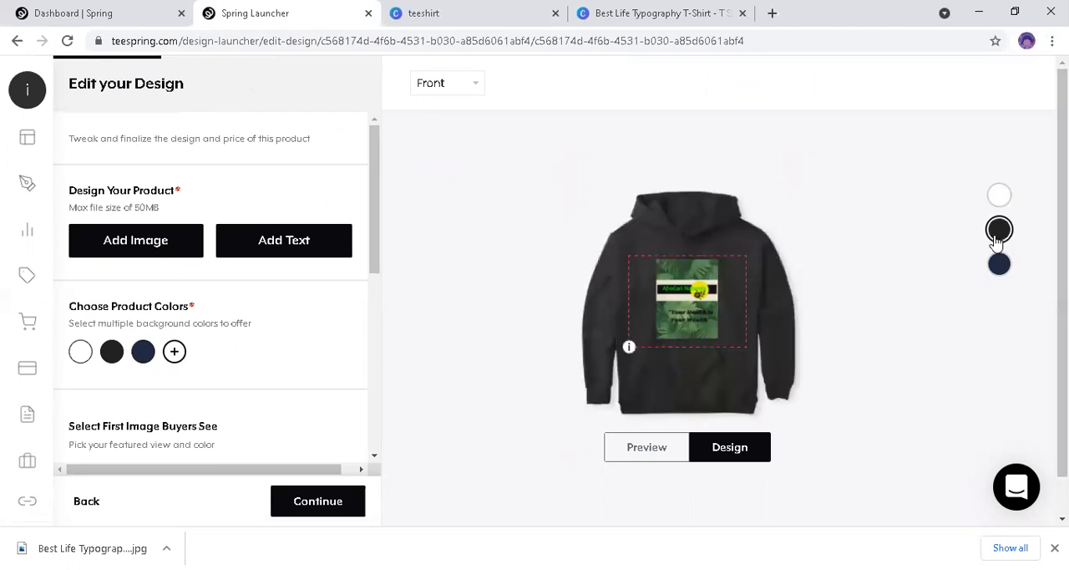
click(1000, 266)
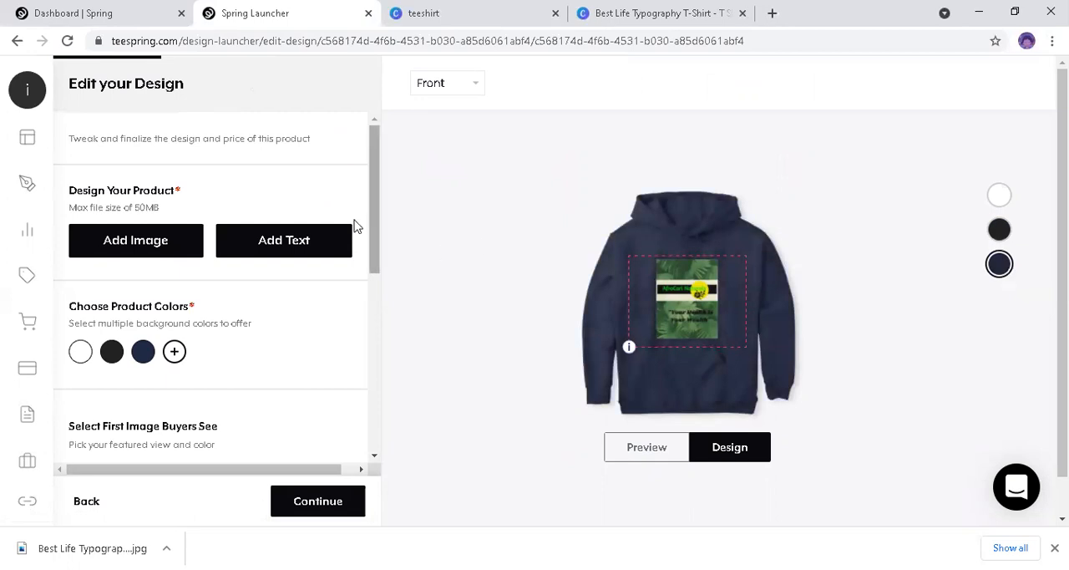
Step: Review the Classic Pullover Hoodie's design, color and price settings, and continue to the product selection
drag(375, 226, 367, 414)
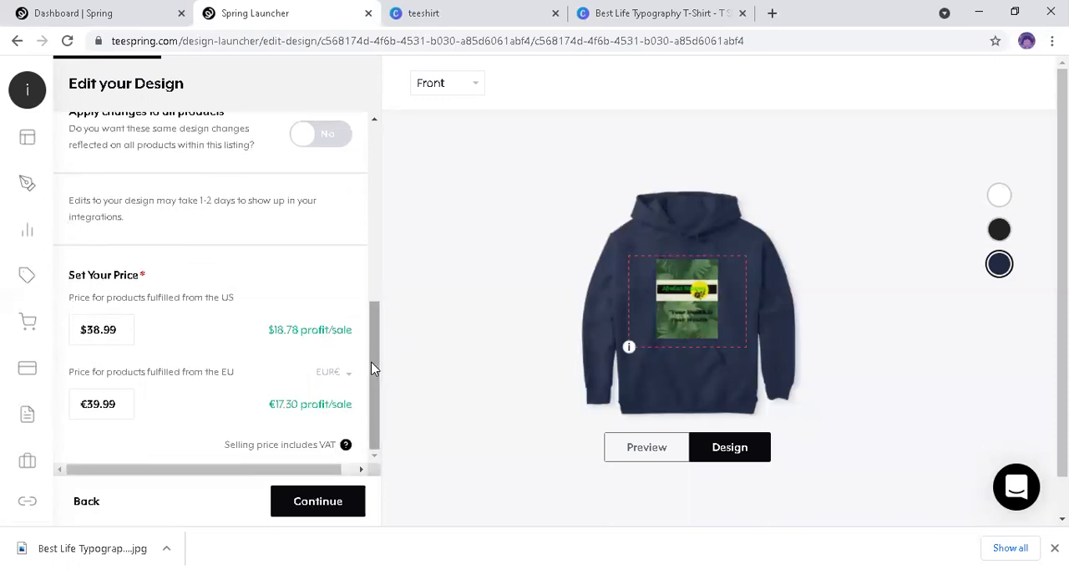
drag(378, 415, 451, 412)
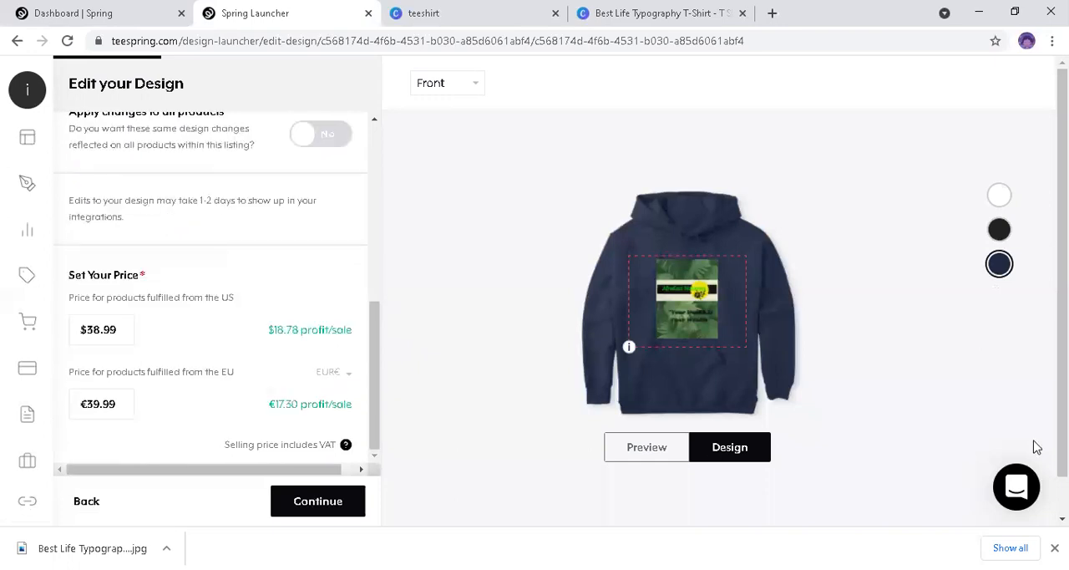
scroll(1036, 447, down, 1)
scroll(627, 217, up, 1)
drag(376, 319, 379, 112)
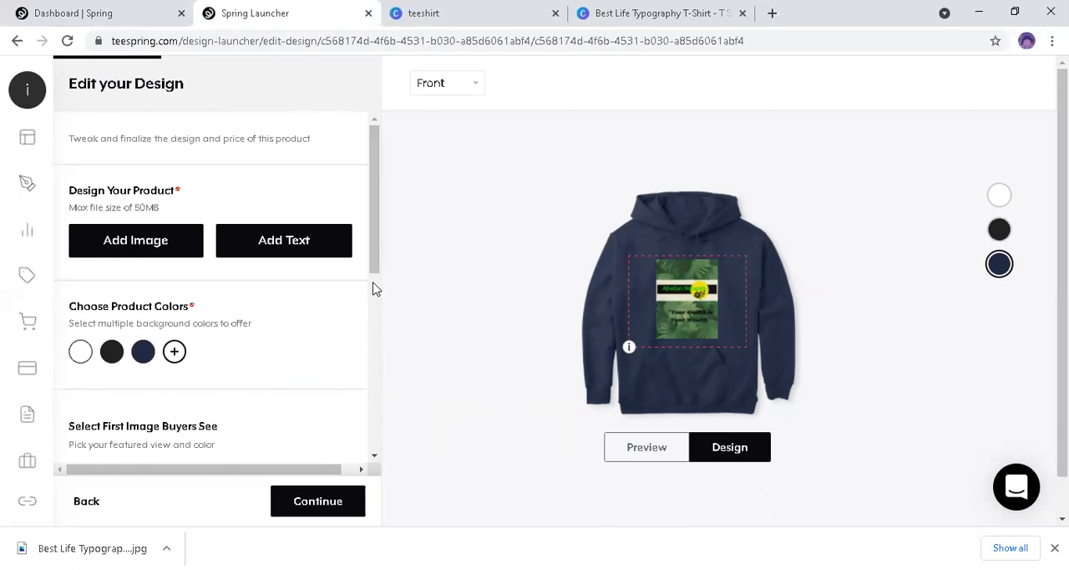
drag(376, 191, 361, 385)
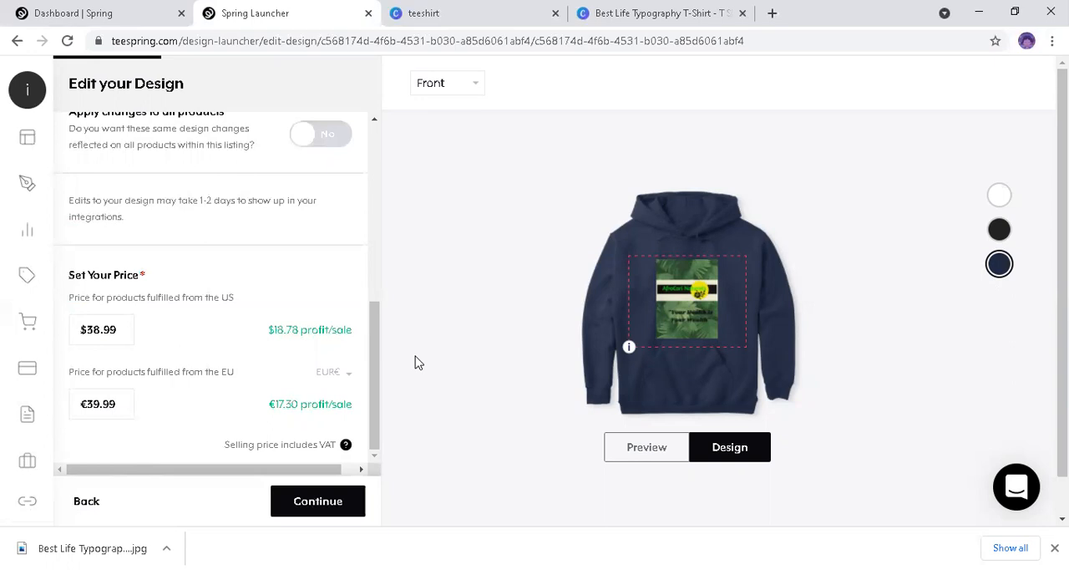
click(322, 506)
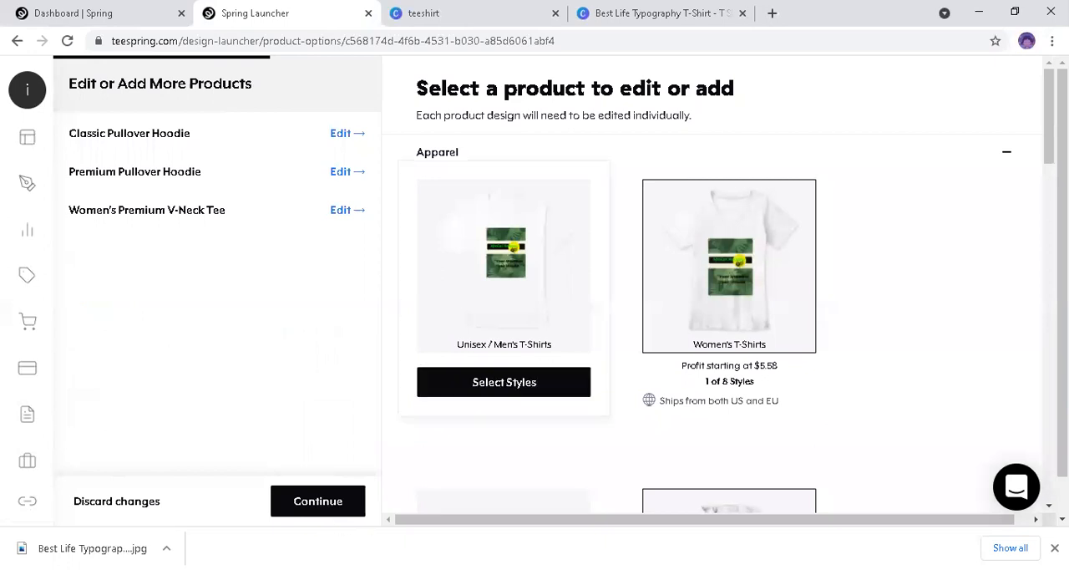
Step: Expand the Accessories category below the apparel and view the design on the drinkware and bucket hat
scroll(710, 292, down, 15)
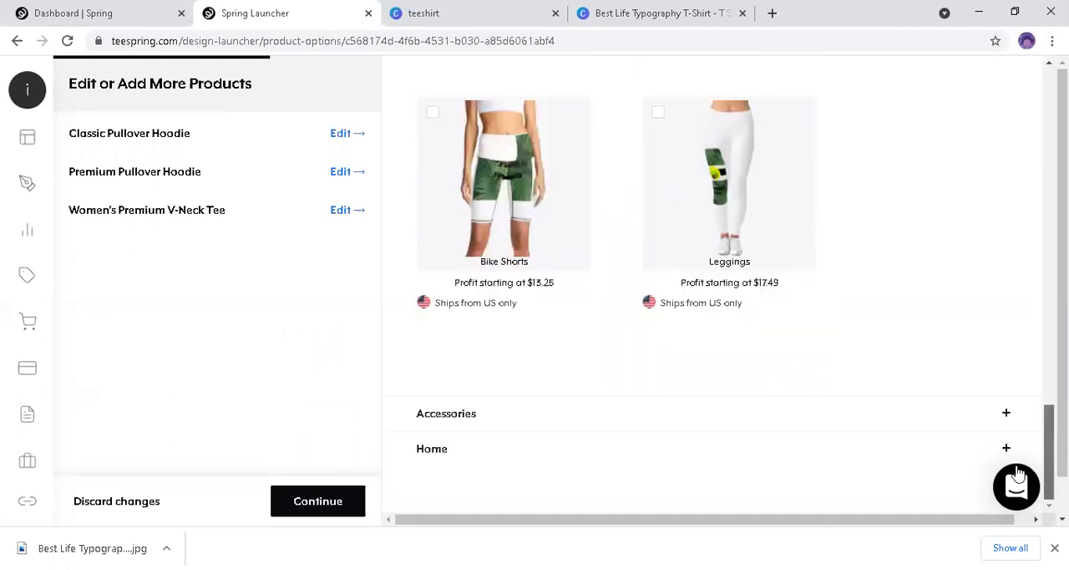
click(1008, 418)
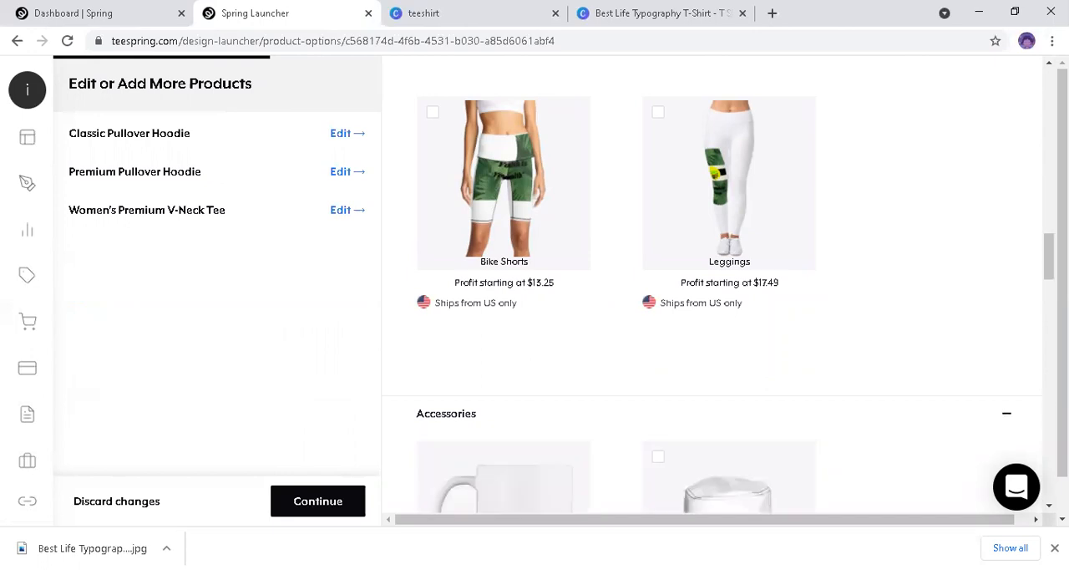
scroll(710, 292, down, 3)
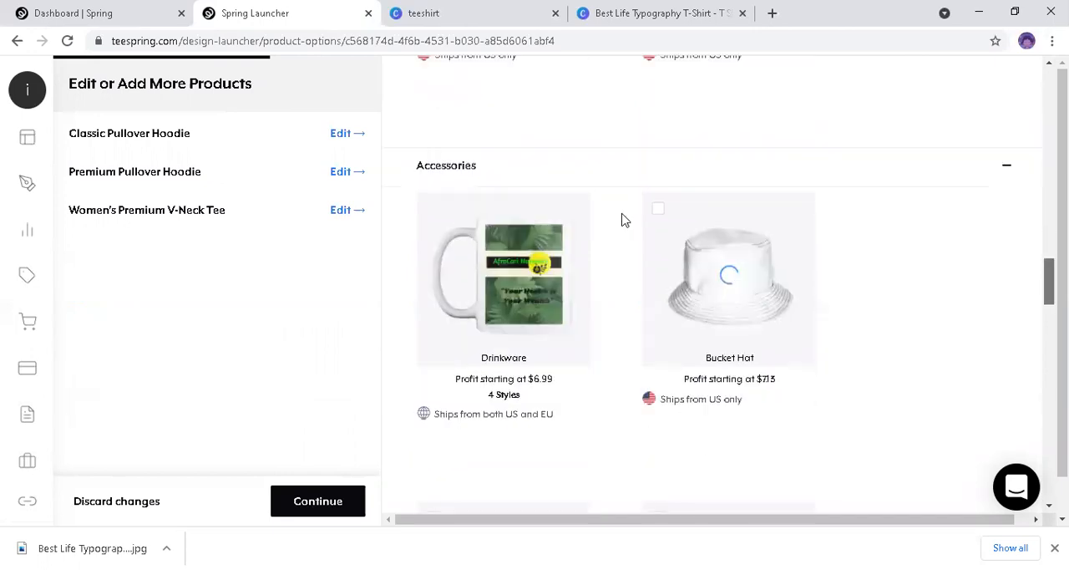
scroll(621, 220, down, 2)
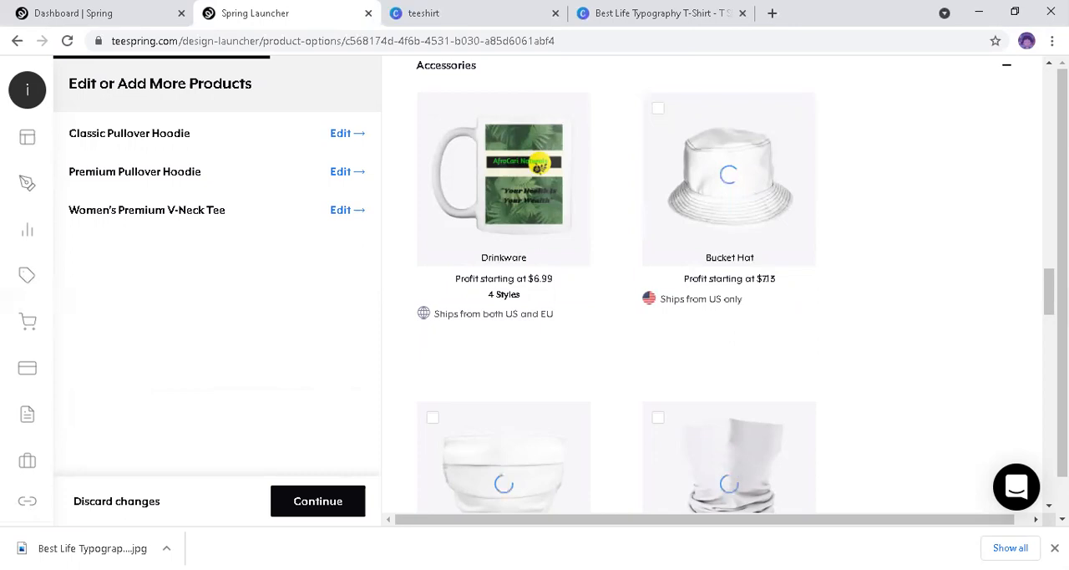
Step: Browse the apparel range again from the T-shirts through the socks and leggings, and return to the accessories
scroll(716, 284, up, 3)
scroll(716, 284, up, 2)
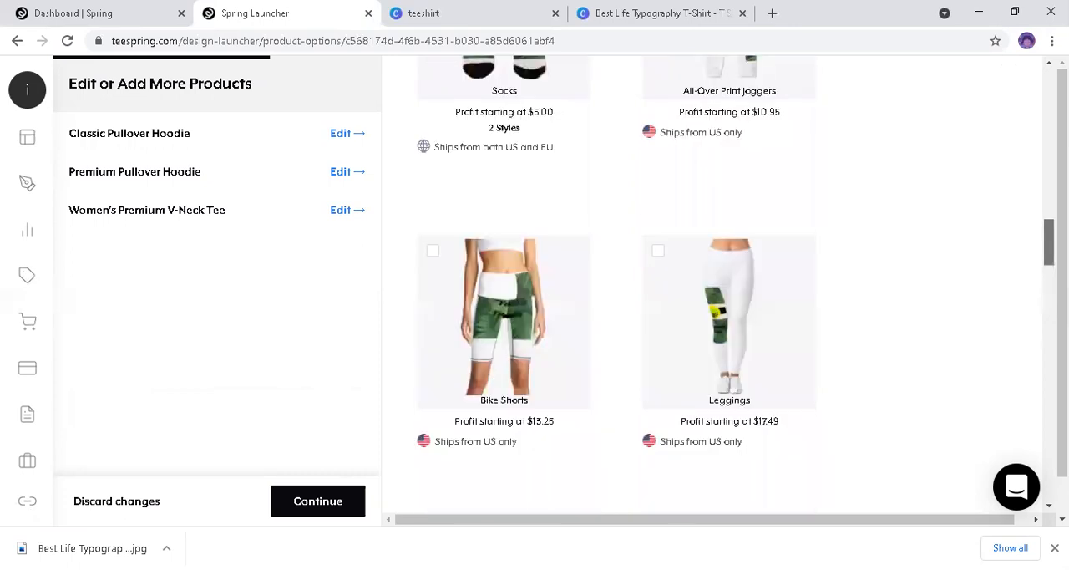
scroll(716, 284, up, 10)
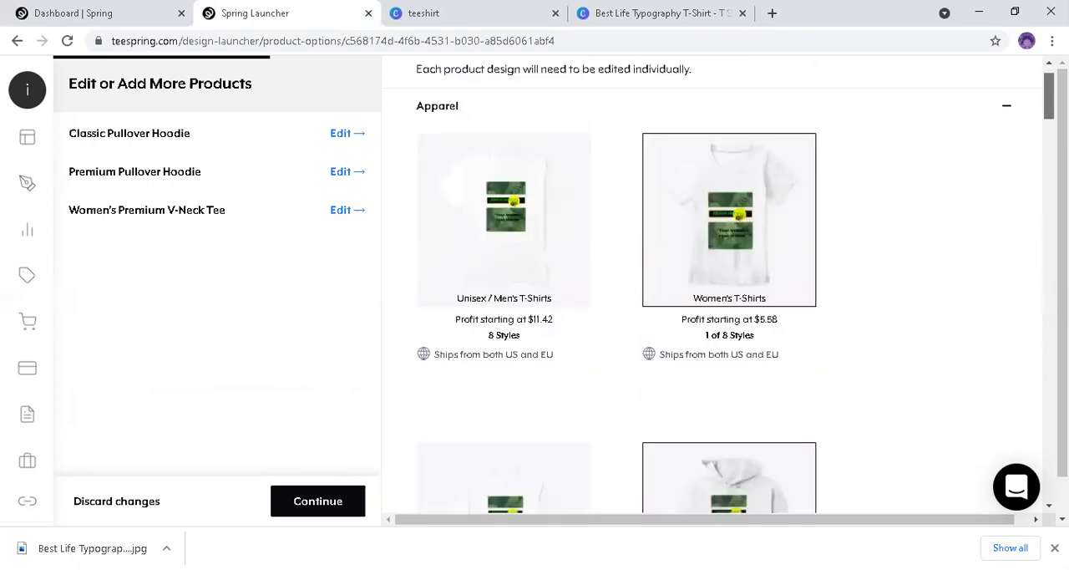
scroll(716, 284, up, 1)
scroll(716, 284, down, 1)
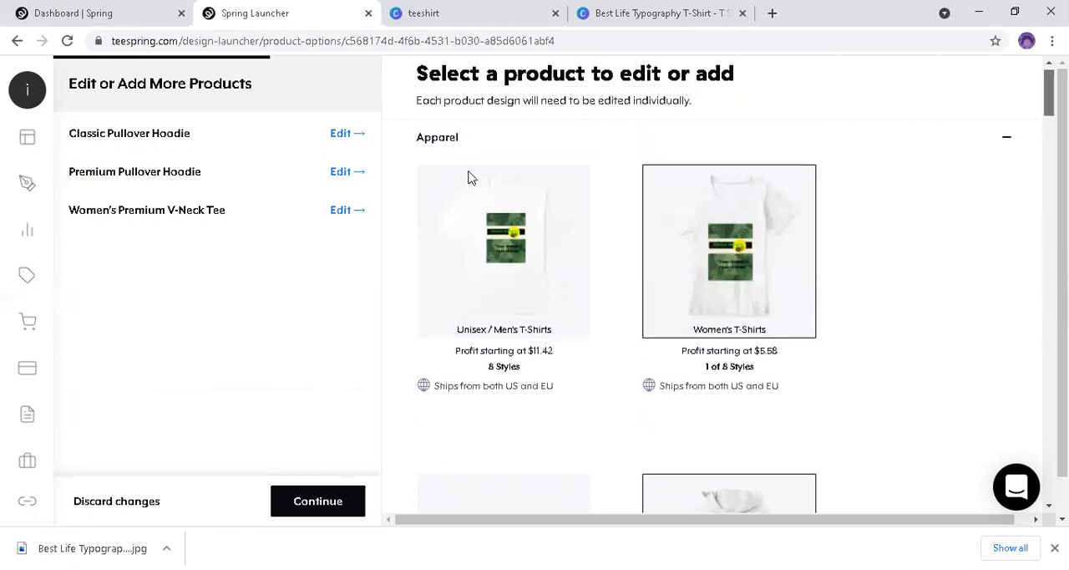
scroll(762, 175, up, 1)
scroll(729, 317, down, 3)
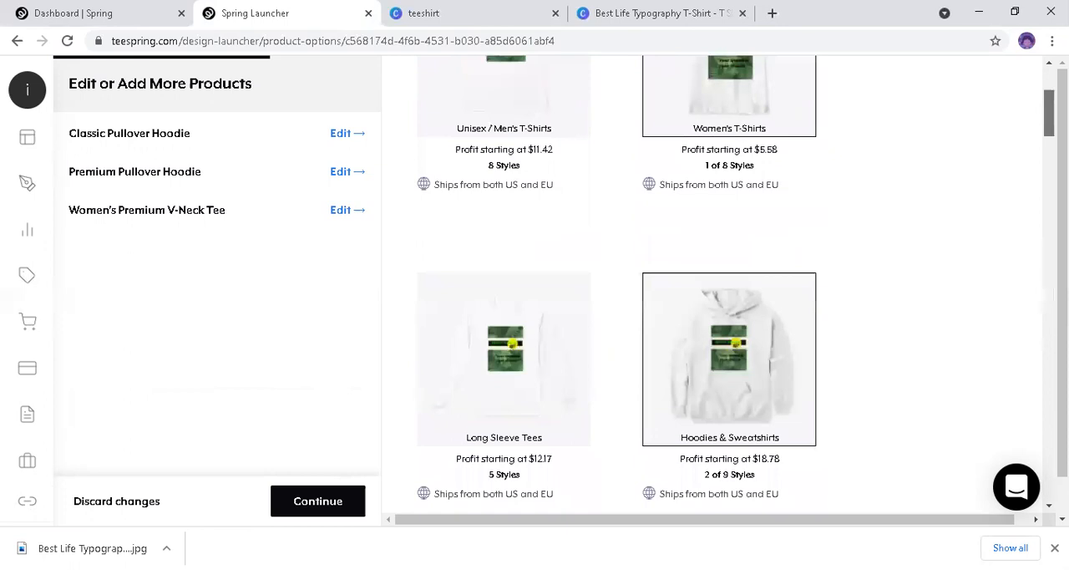
scroll(730, 359, down, 4)
scroll(730, 401, down, 6)
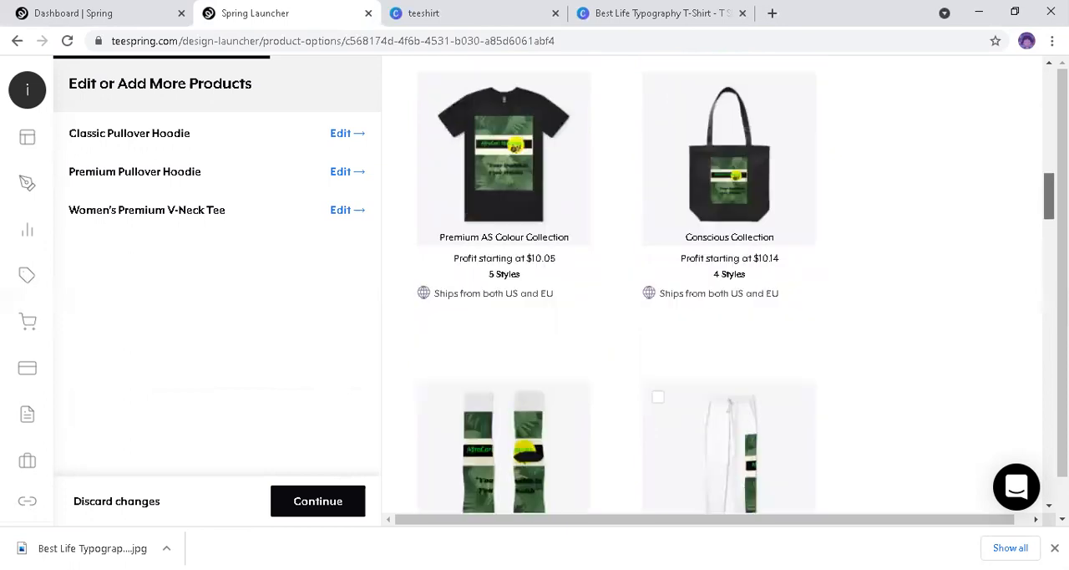
scroll(730, 401, down, 4)
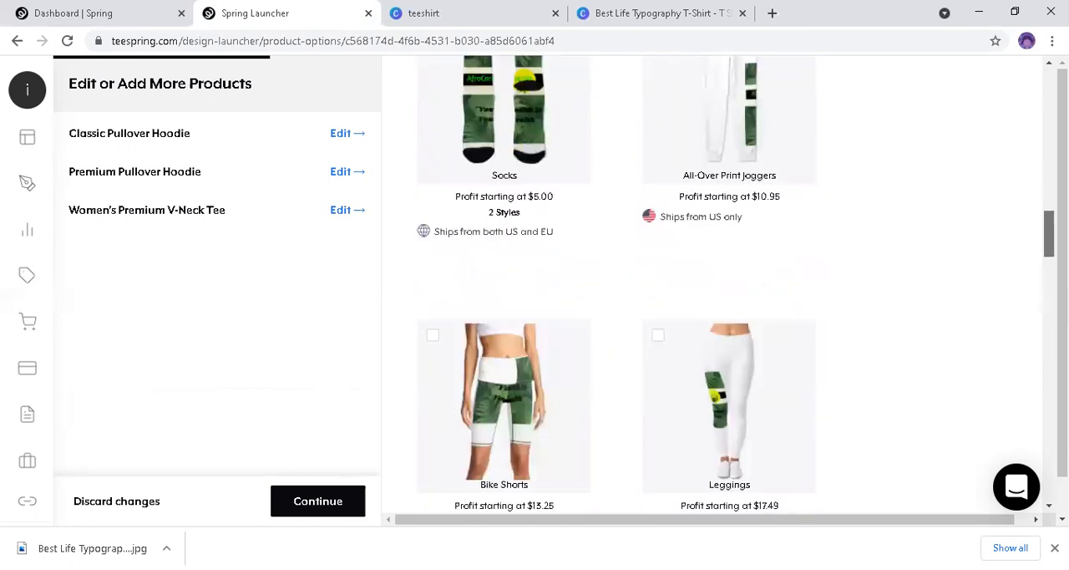
scroll(719, 284, down, 7)
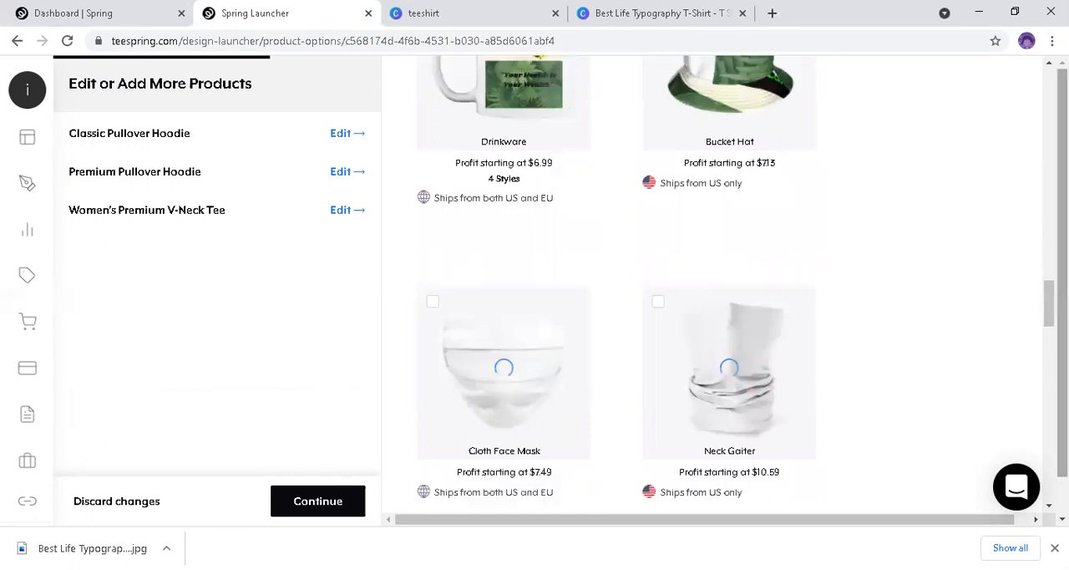
Step: Examine the accessory previews, from the mug and bucket hat to the cloth face mask, neck gaiter and phone cases
scroll(539, 364, up, 4)
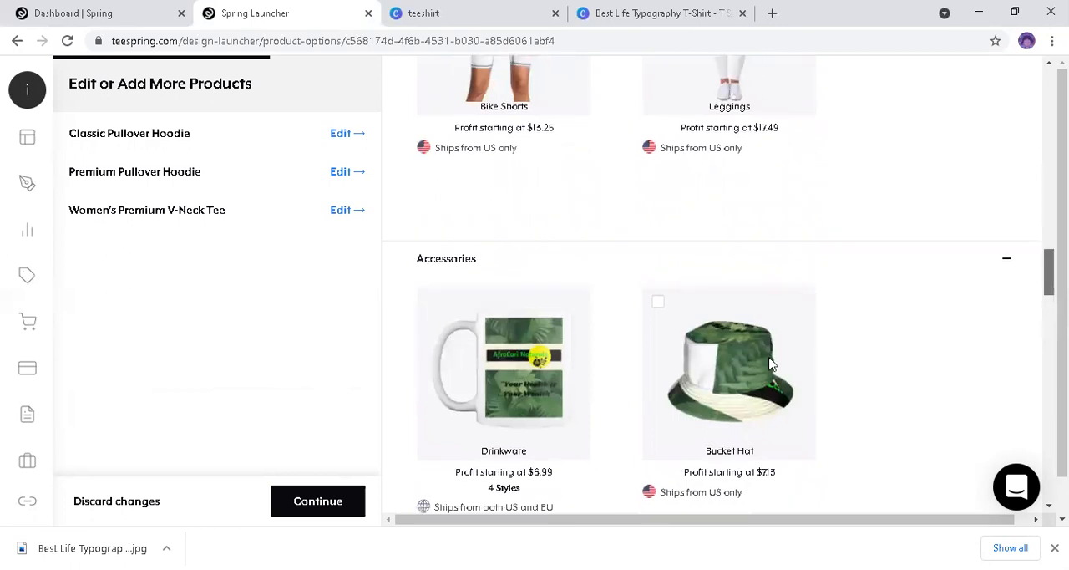
scroll(711, 234, down, 2)
mouse_move(733, 220)
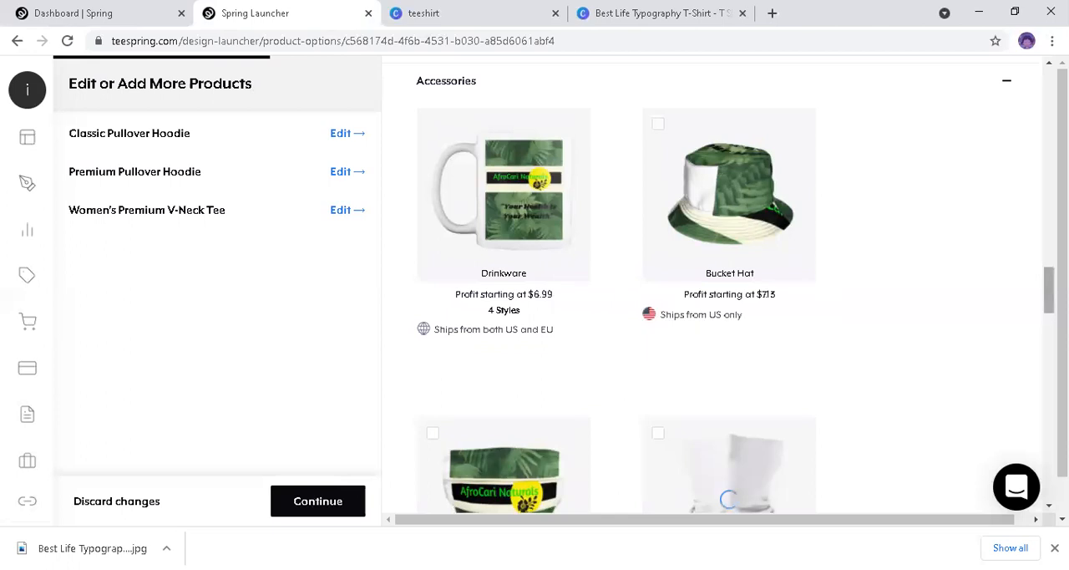
scroll(784, 355, down, 2)
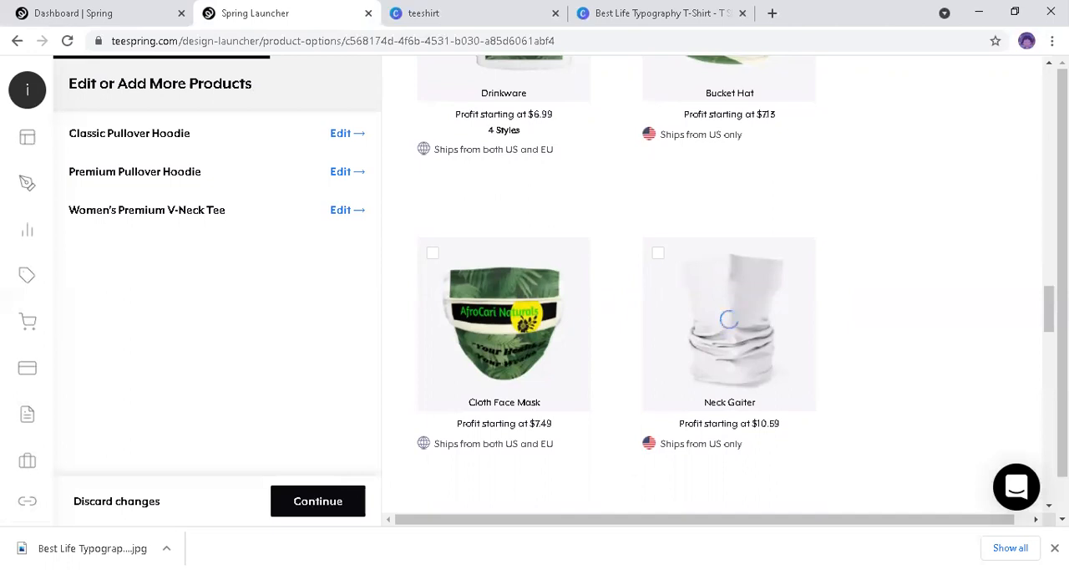
scroll(685, 207, down, 4)
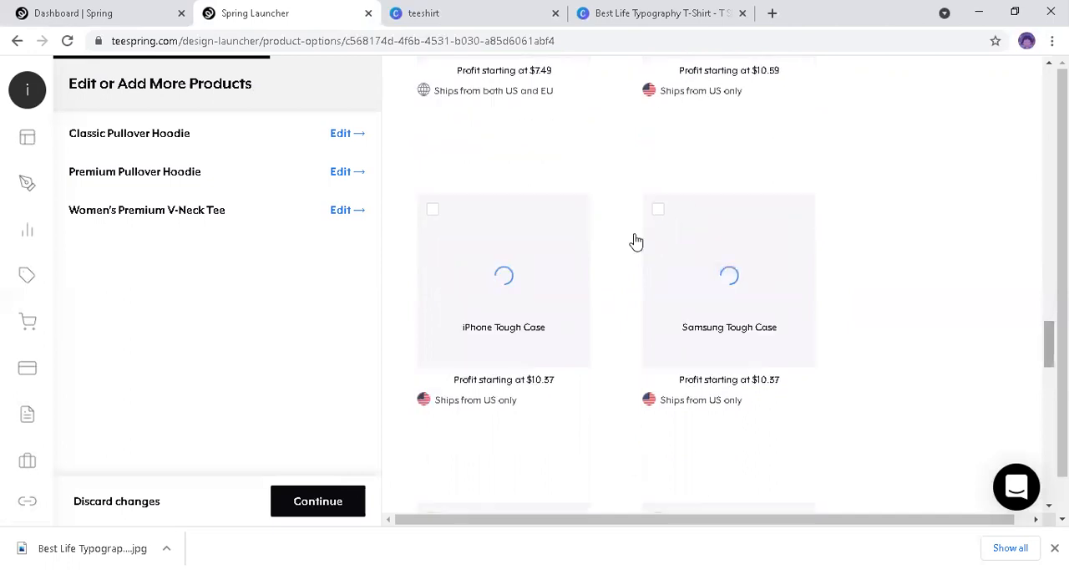
mouse_move(666, 231)
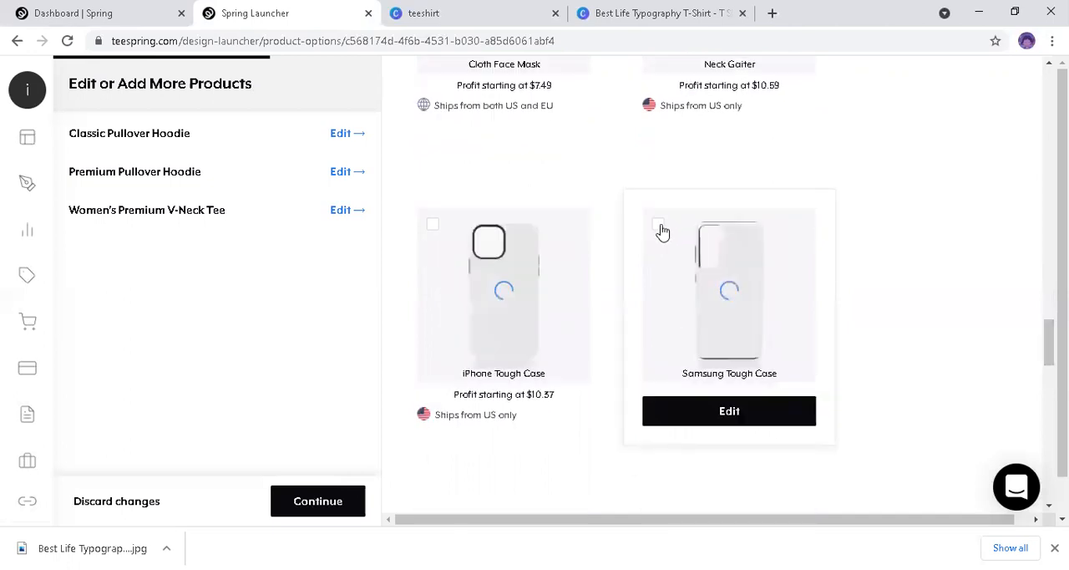
mouse_move(427, 233)
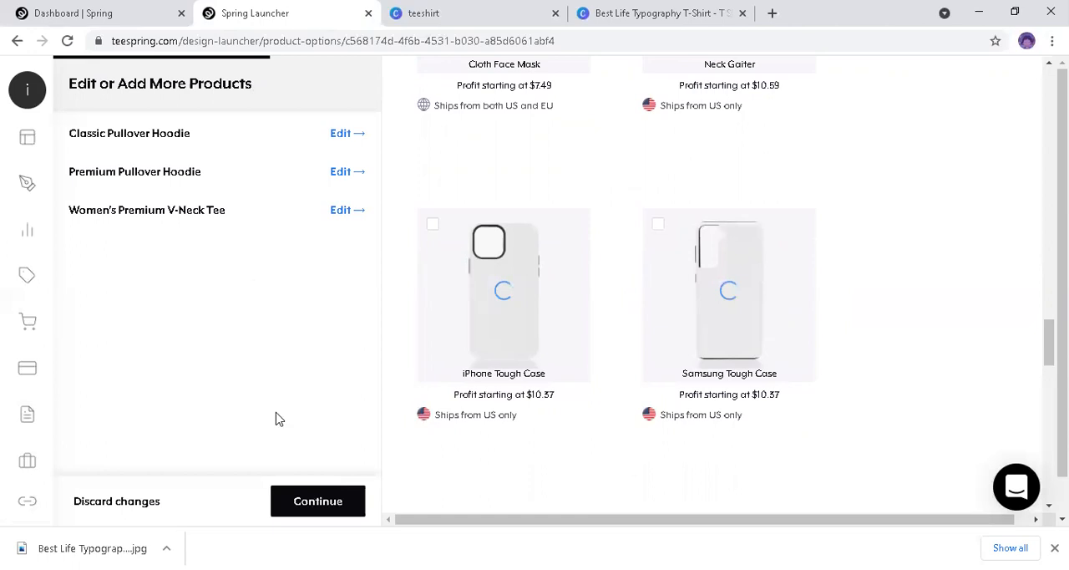
Step: Continue to the preview of the AfroCari Naturals Products listing, review its products and save the edits
click(318, 502)
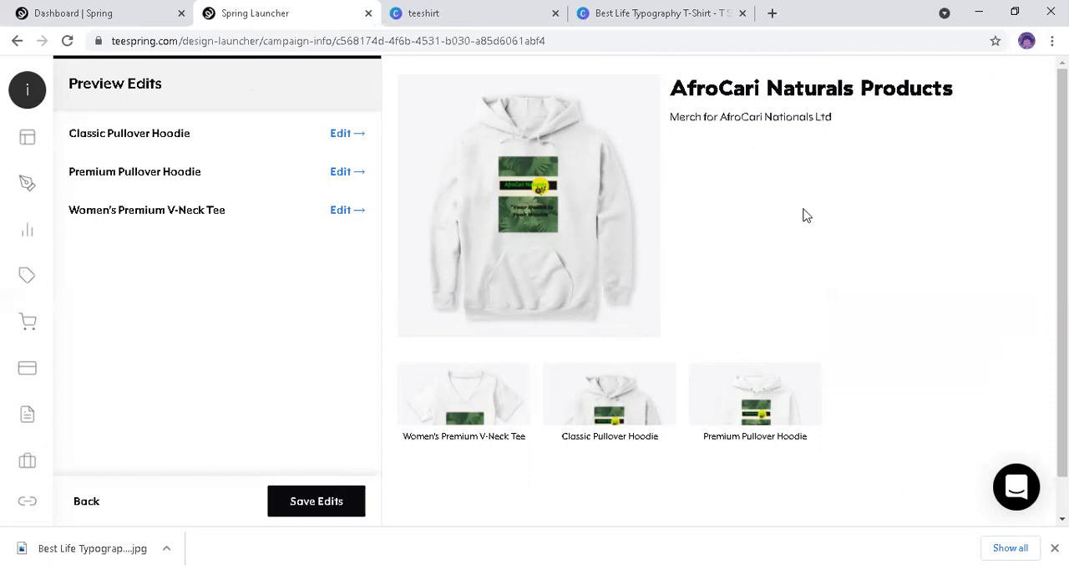
scroll(535, 290, down, 1)
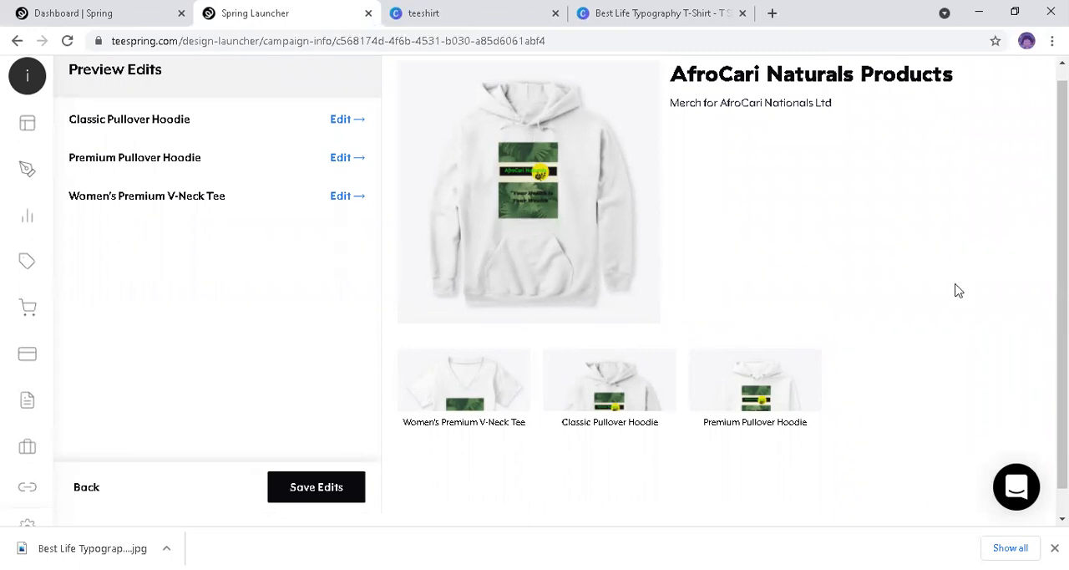
scroll(893, 306, down, 1)
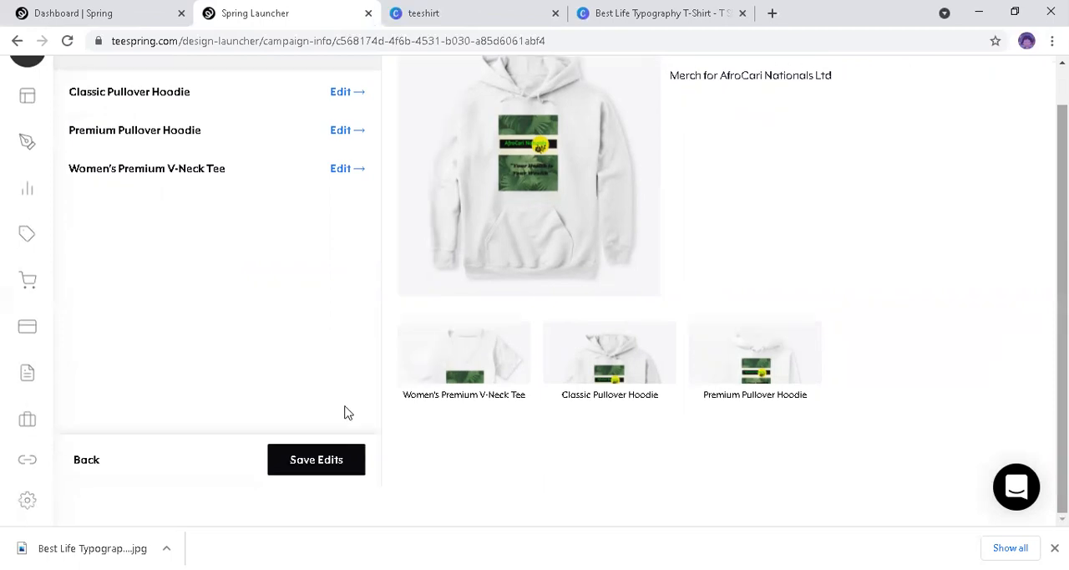
scroll(988, 402, up, 1)
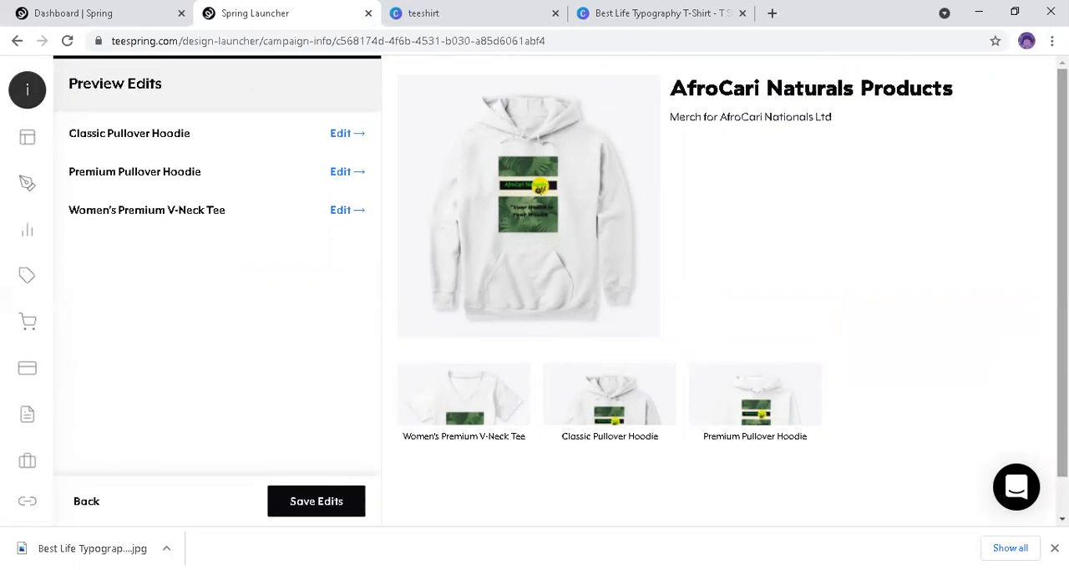
click(317, 501)
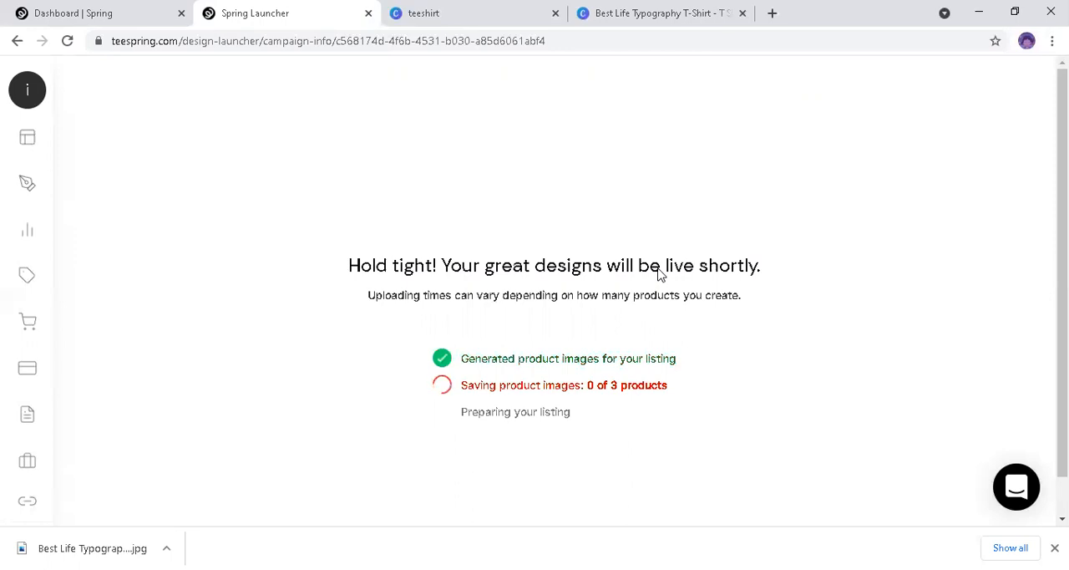
mouse_move(37, 178)
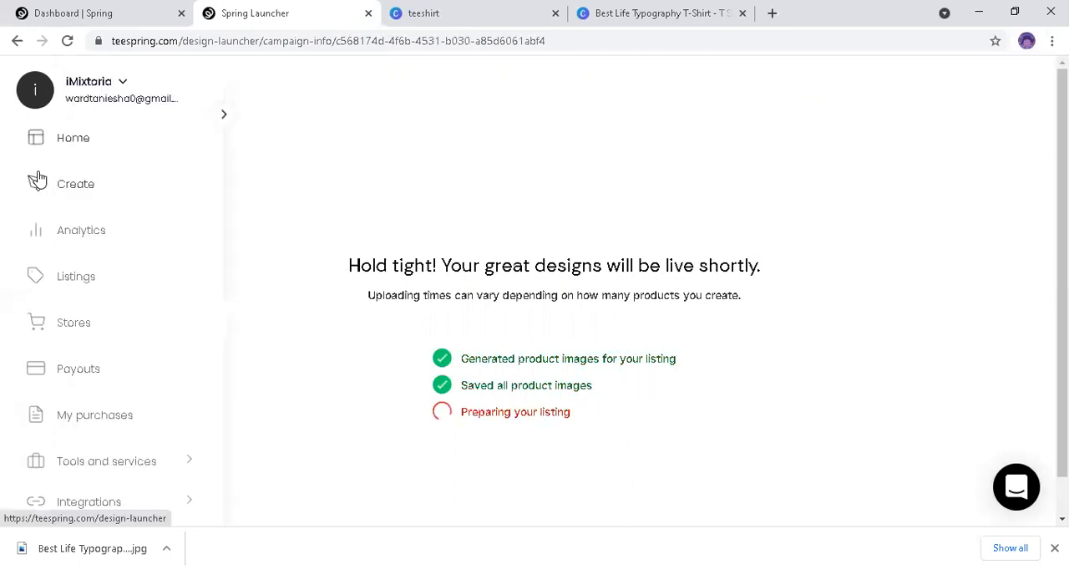
Step: Let the AfroCari Naturals listing finish publishing, dismiss the store-traffic promotion and sample-order offer, and view the listed Standard College Hoodie
click(68, 330)
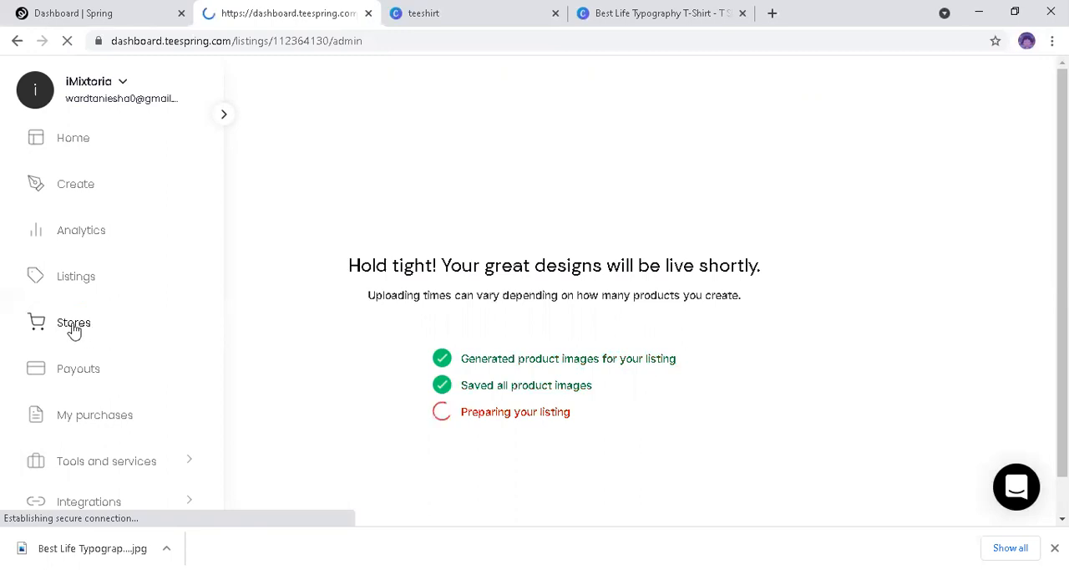
click(77, 14)
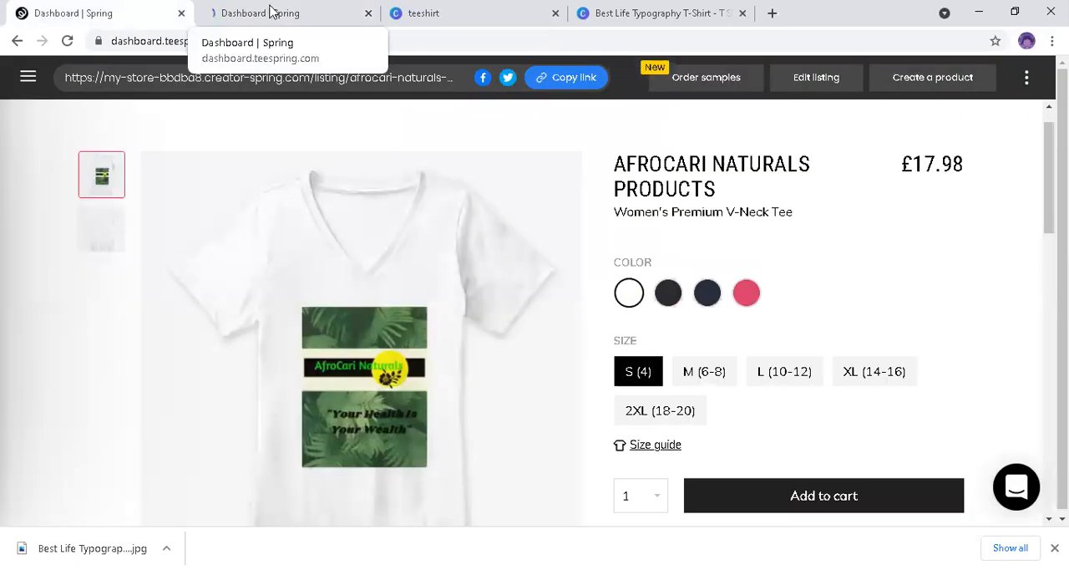
click(271, 11)
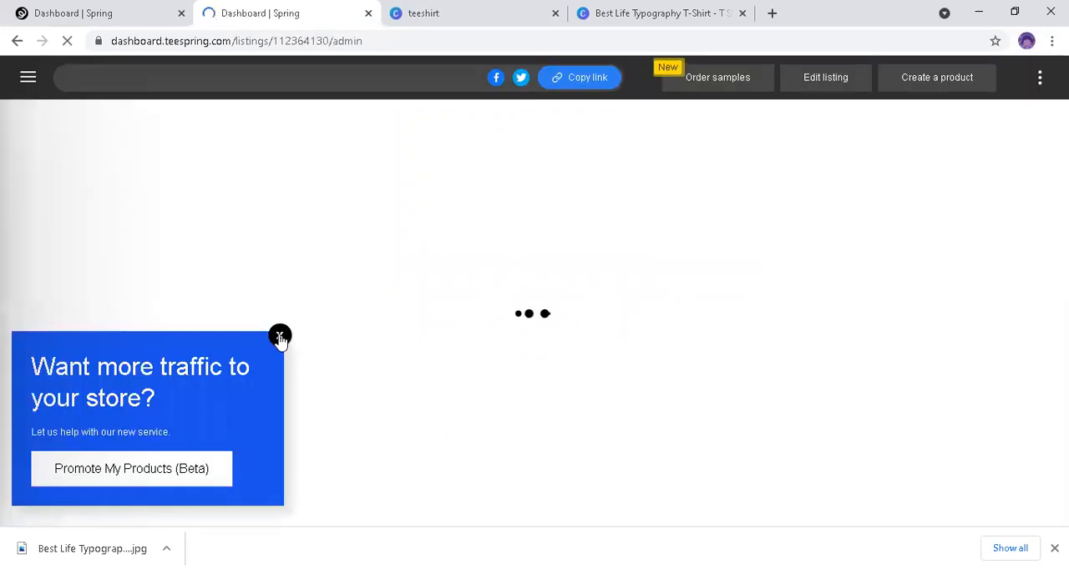
click(279, 335)
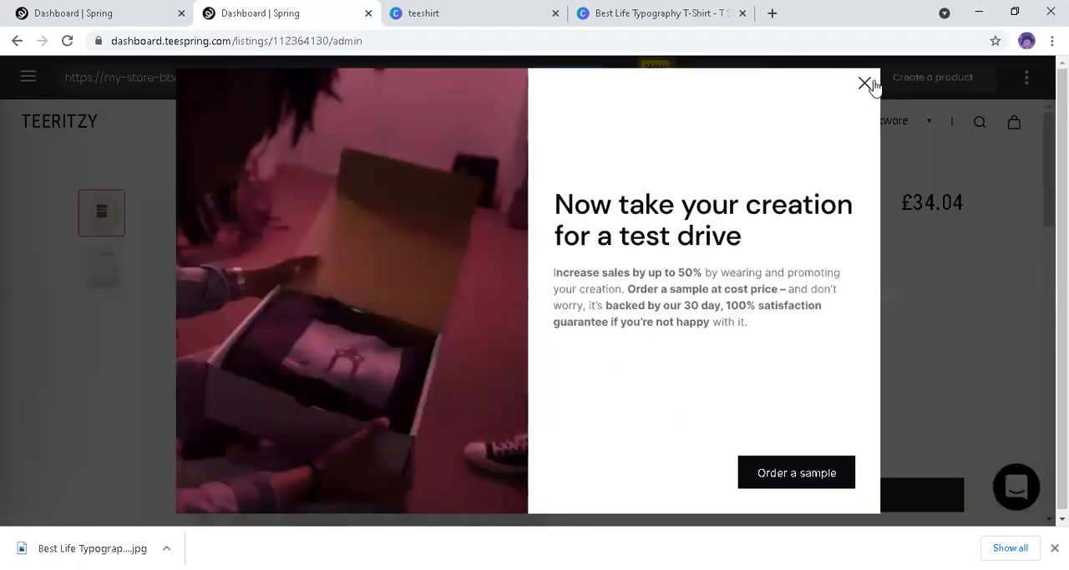
click(863, 84)
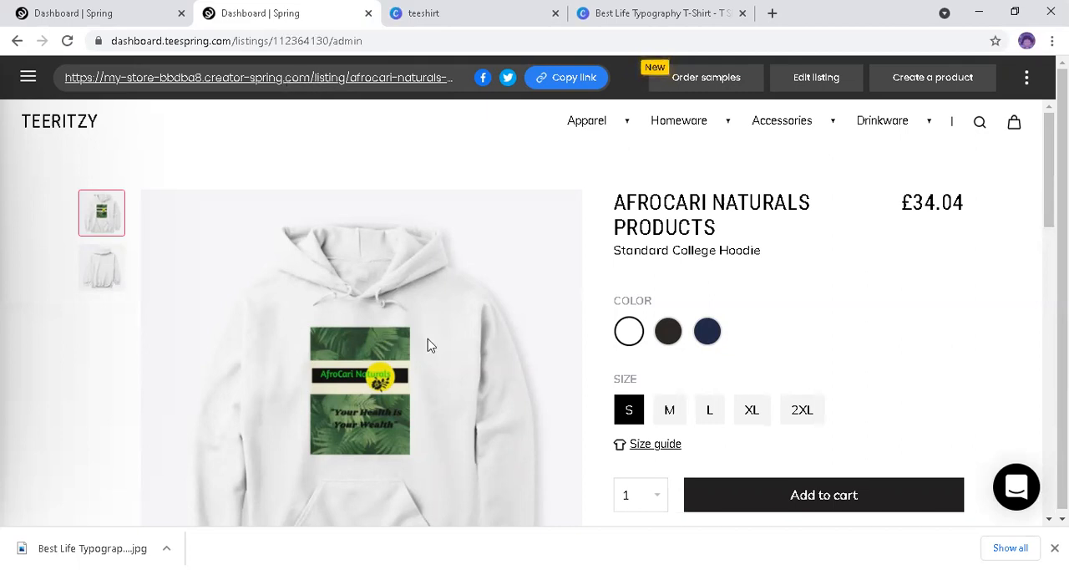
mouse_move(464, 353)
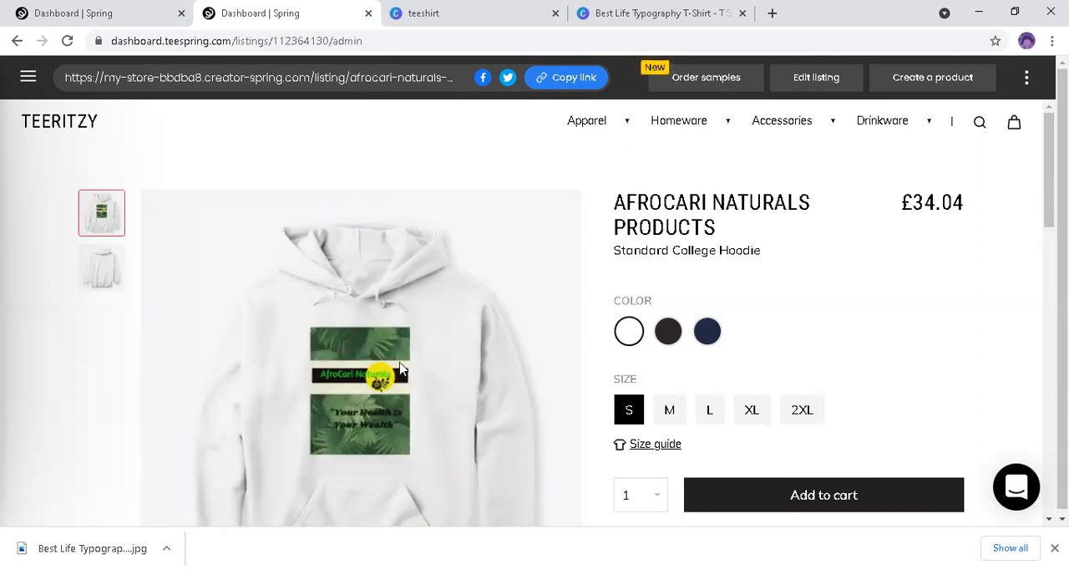
mouse_move(400, 344)
mouse_move(344, 356)
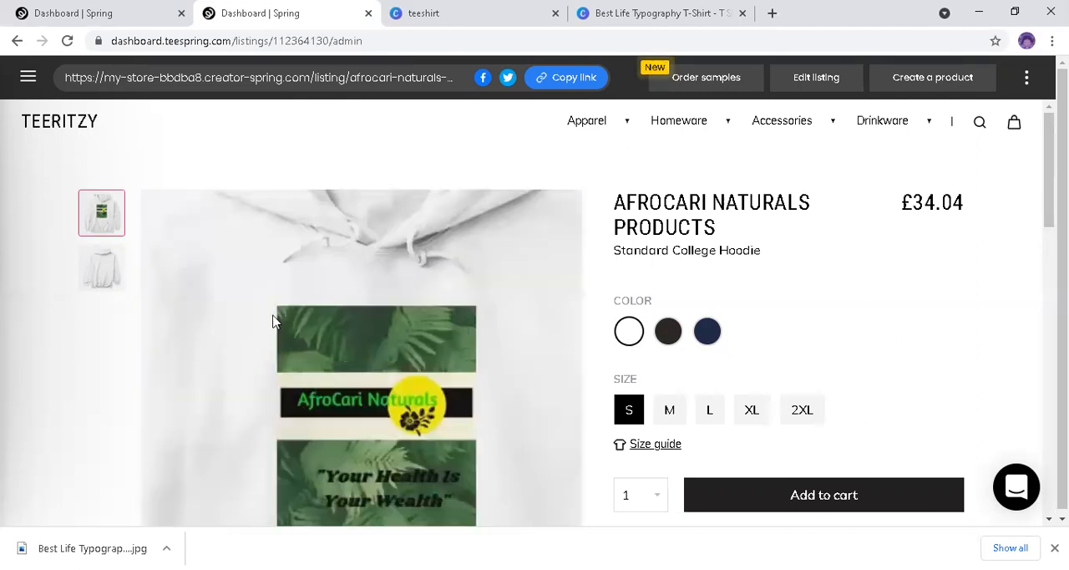
Step: Open the Stores page and review the TeeRitzy store's name, domain, social profile sections and storefront previews
click(27, 79)
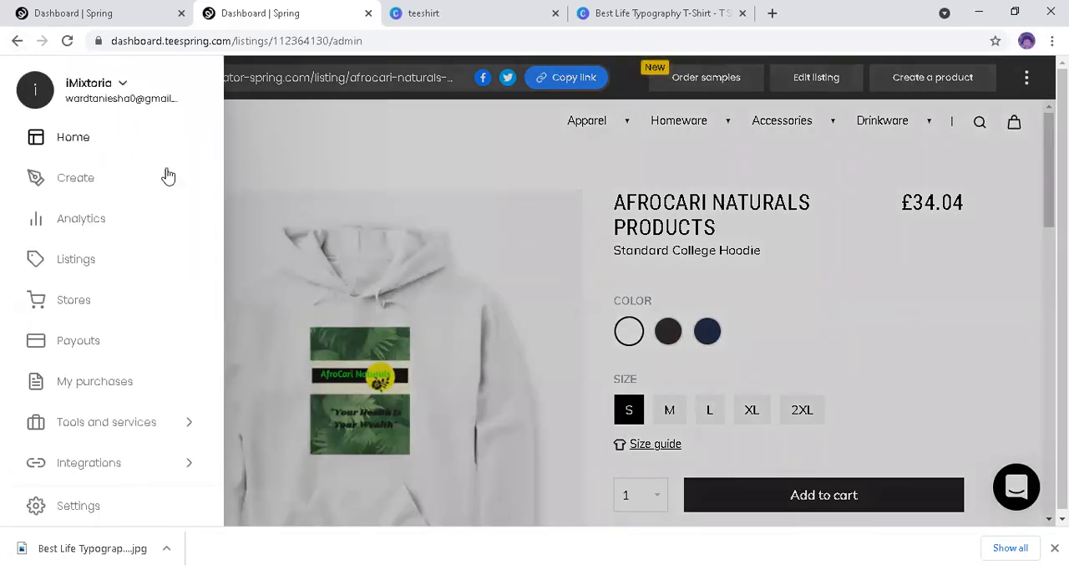
click(374, 177)
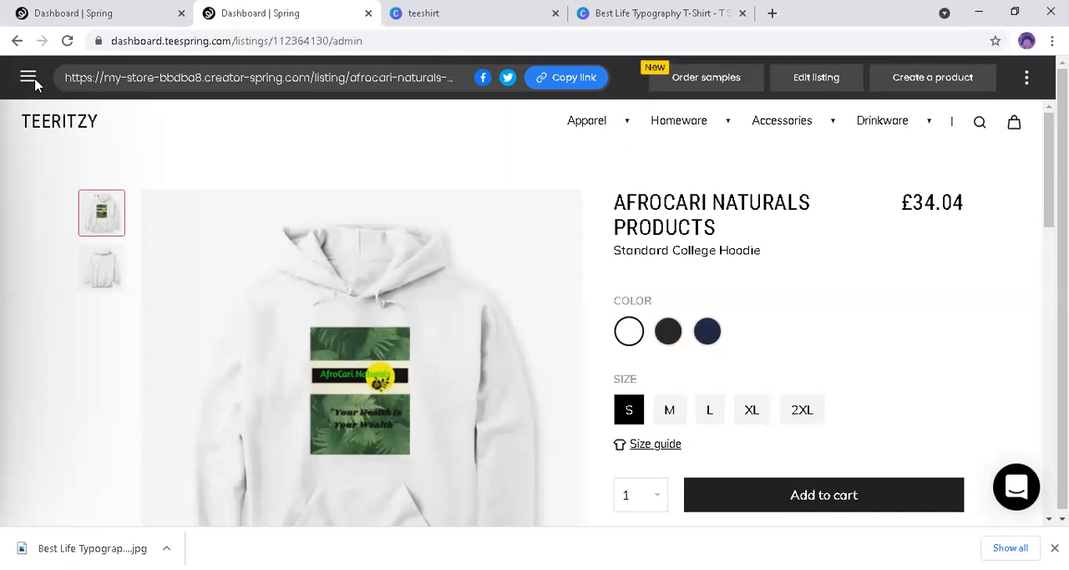
click(27, 83)
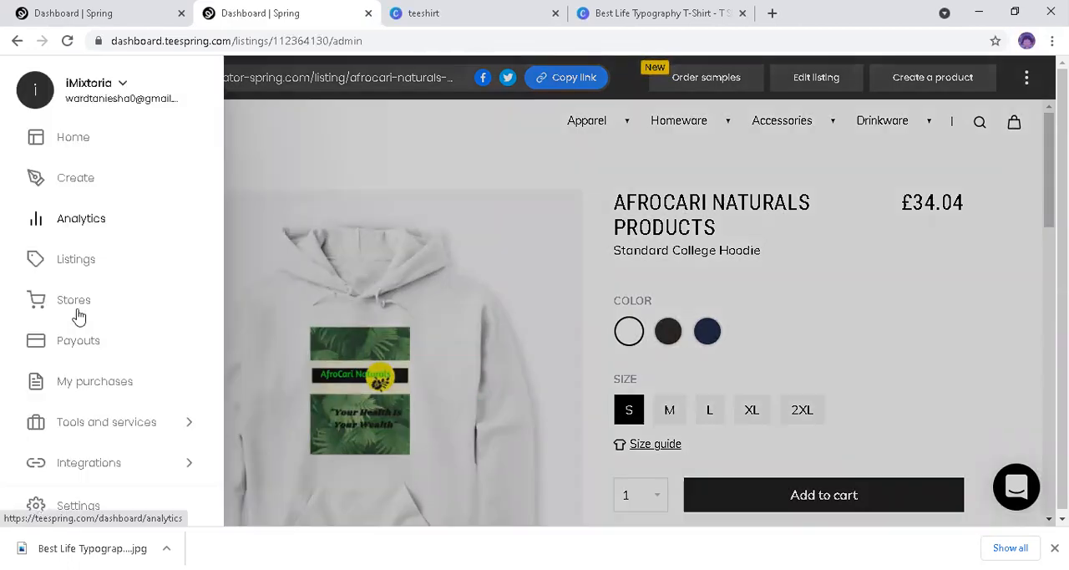
click(78, 314)
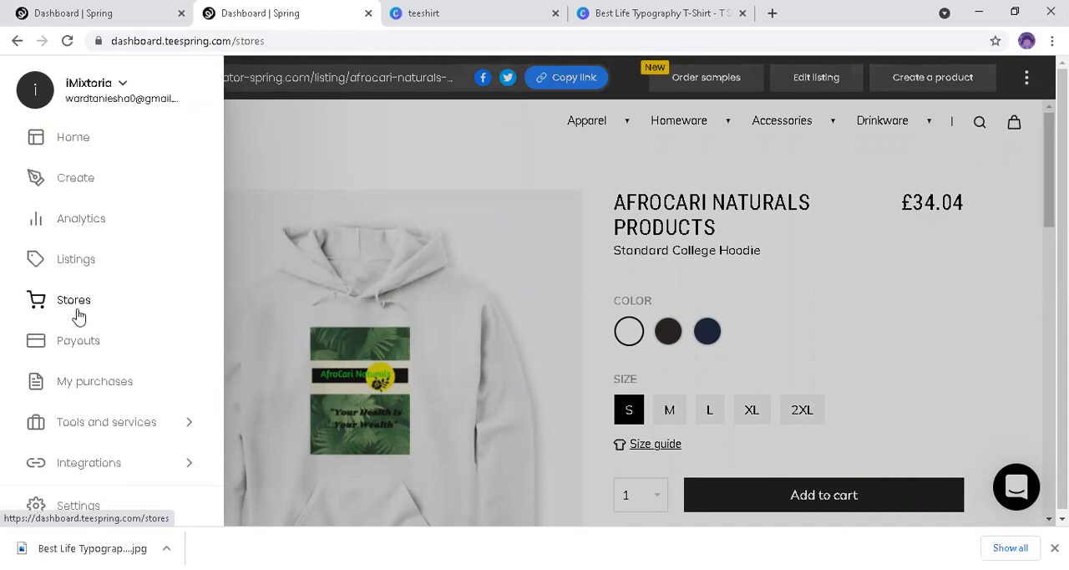
click(78, 314)
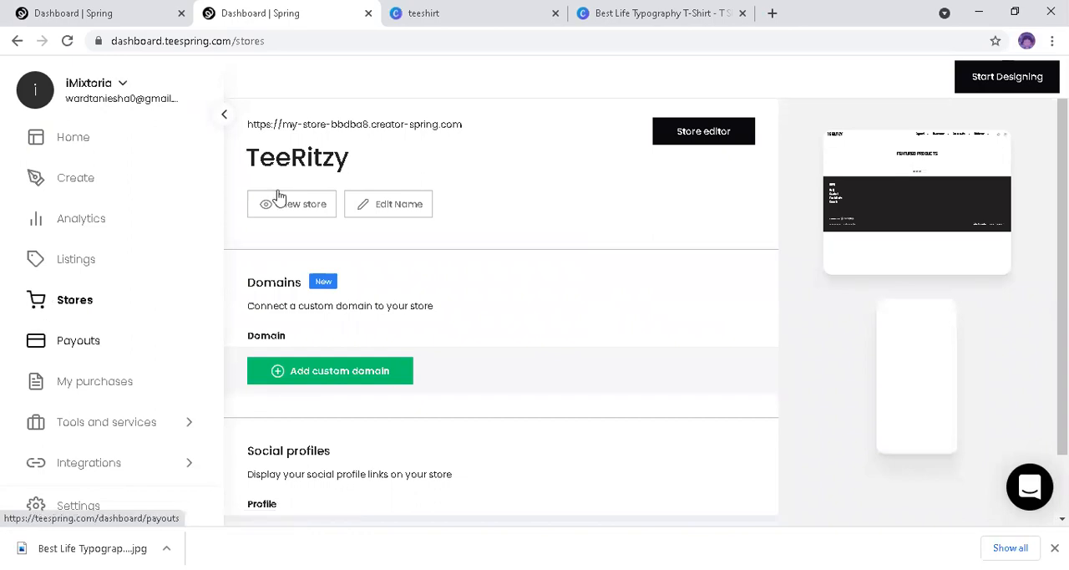
click(701, 138)
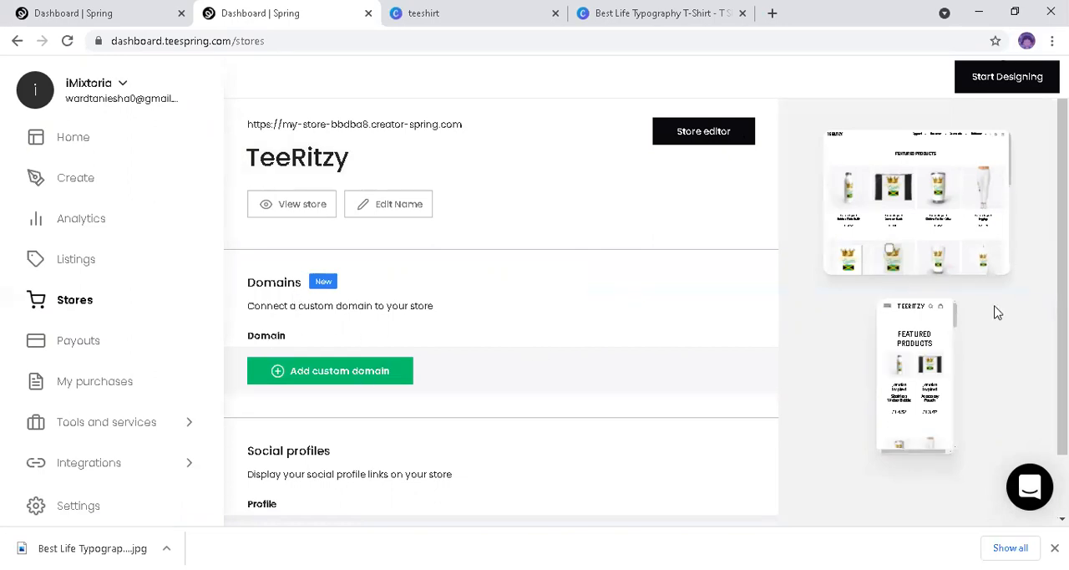
scroll(424, 381, down, 1)
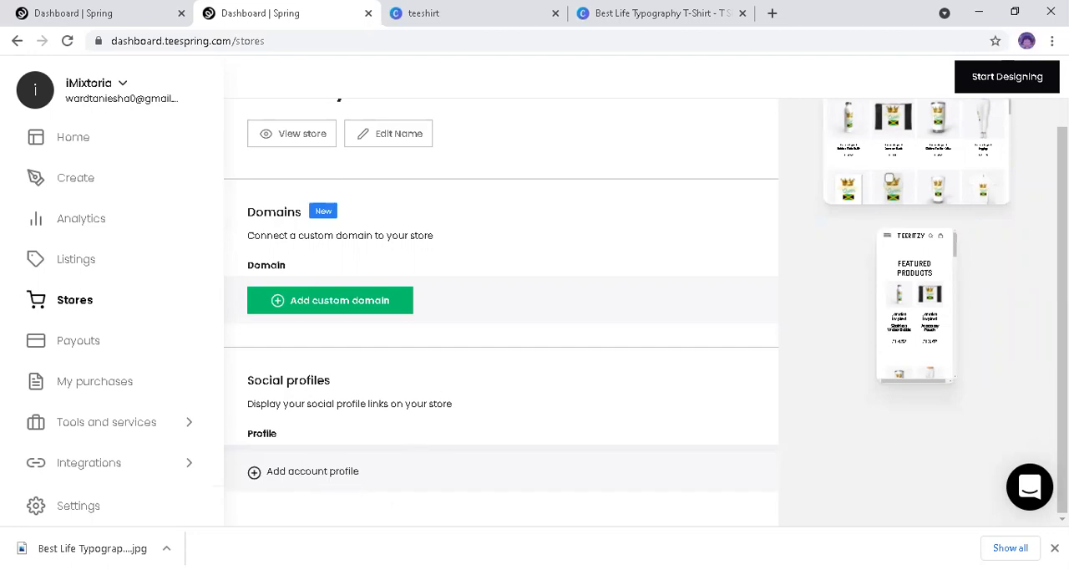
drag(1065, 257, 949, 252)
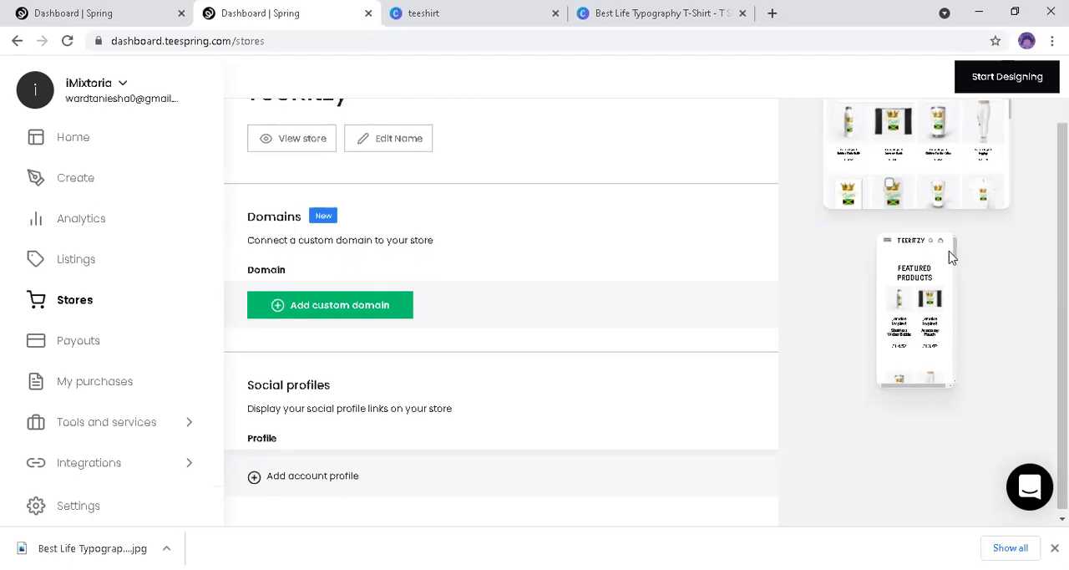
drag(1064, 252, 1064, 197)
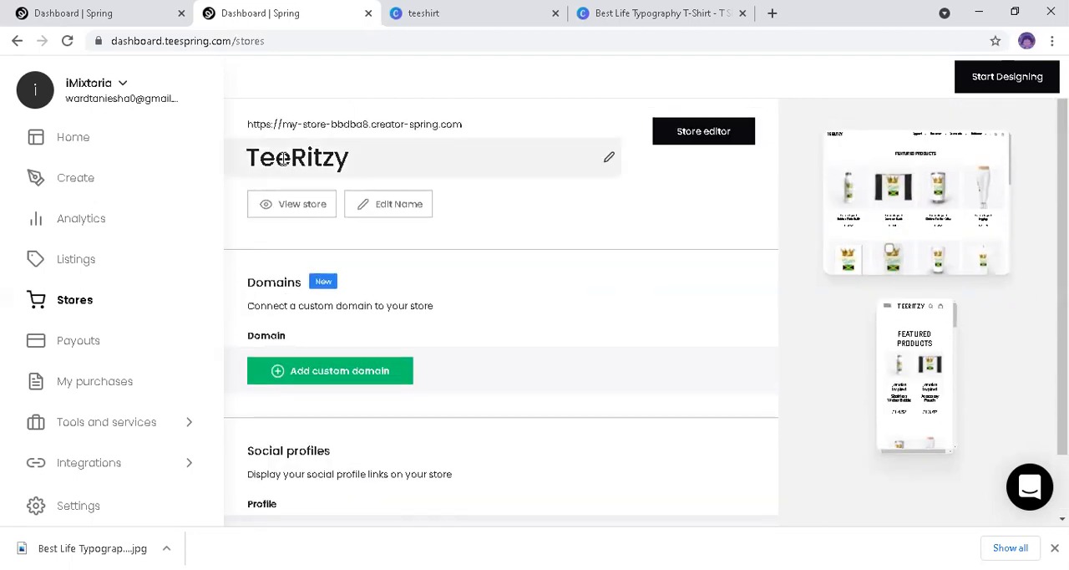
click(341, 159)
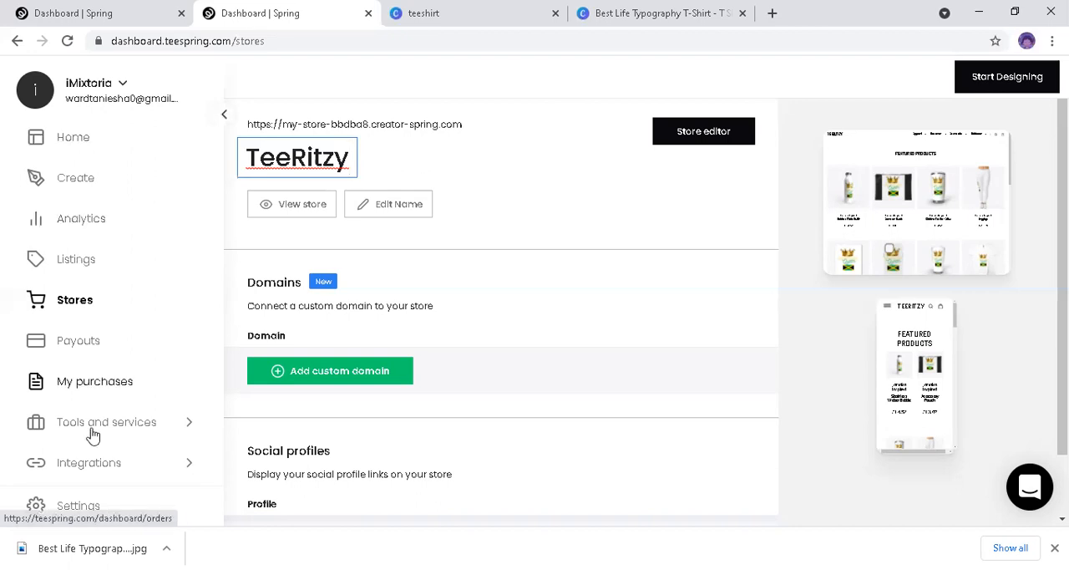
Step: Open the YouTube integration, dismiss the feedback survey and read the merchandise shelf's linking instructions and eligibility requirements
click(77, 466)
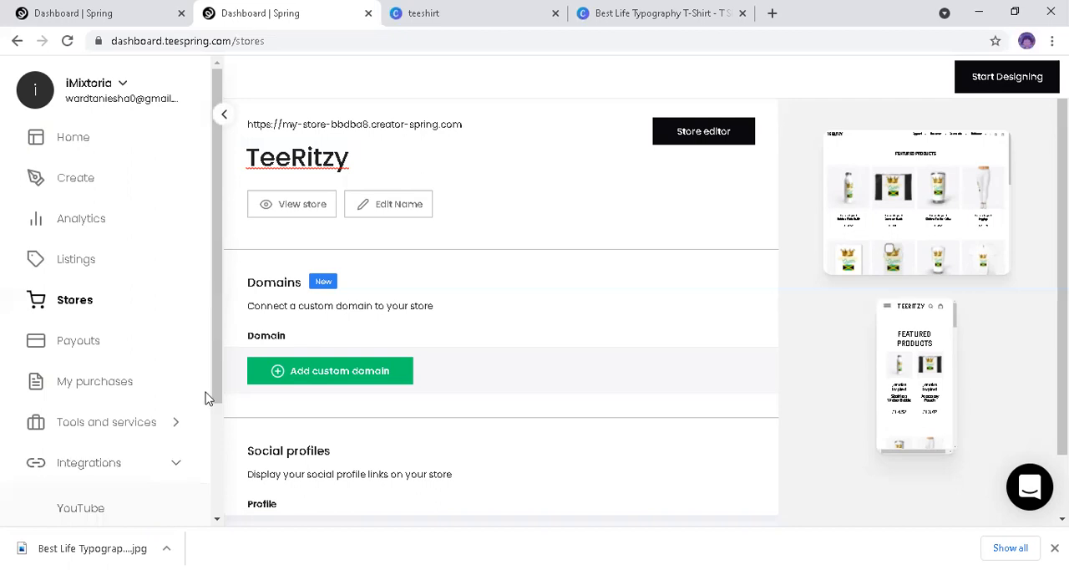
scroll(136, 394, down, 3)
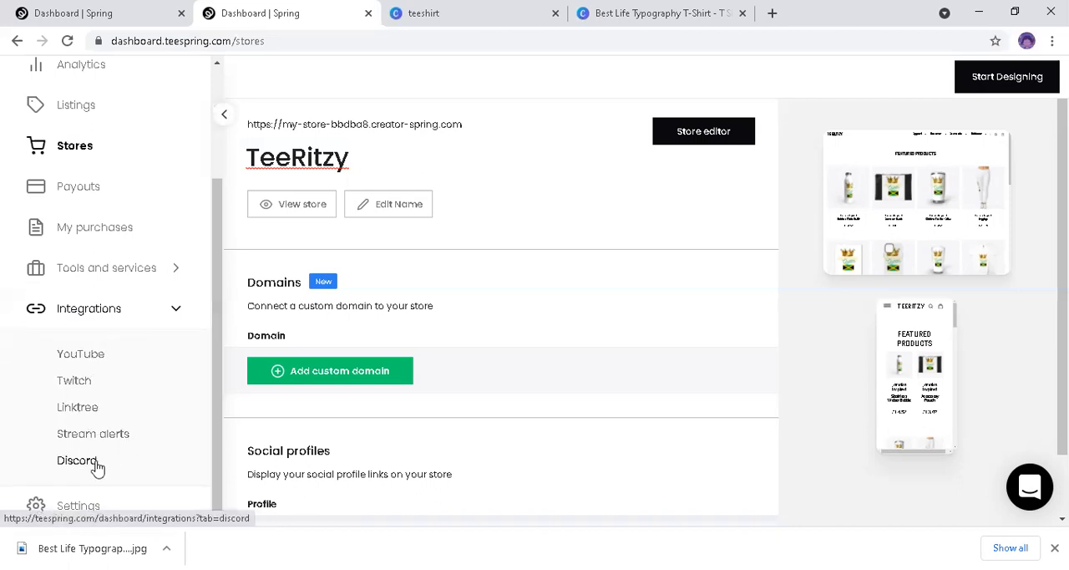
click(88, 361)
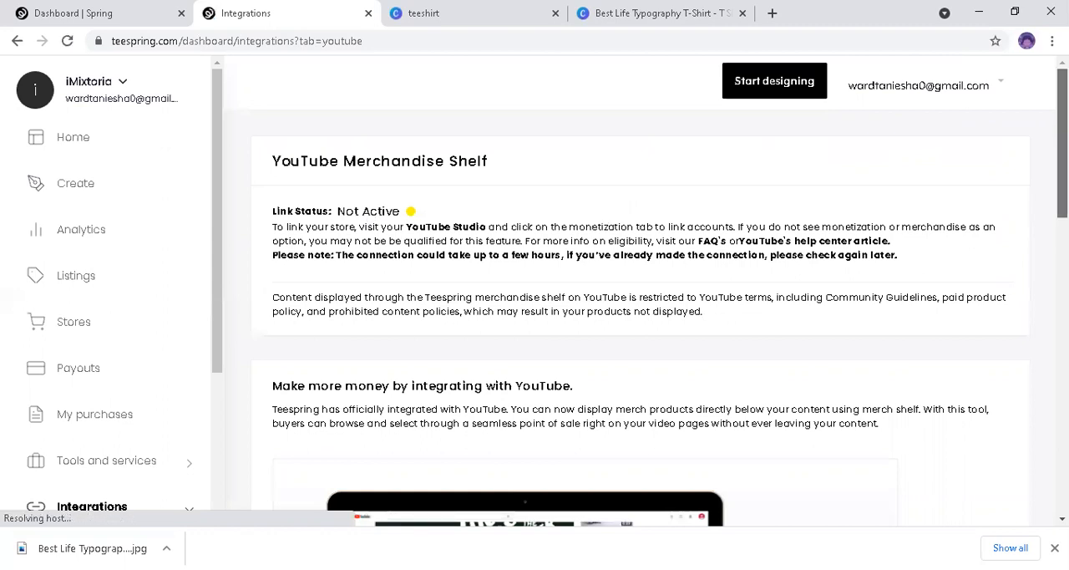
scroll(410, 211, down, 4)
scroll(594, 258, down, 2)
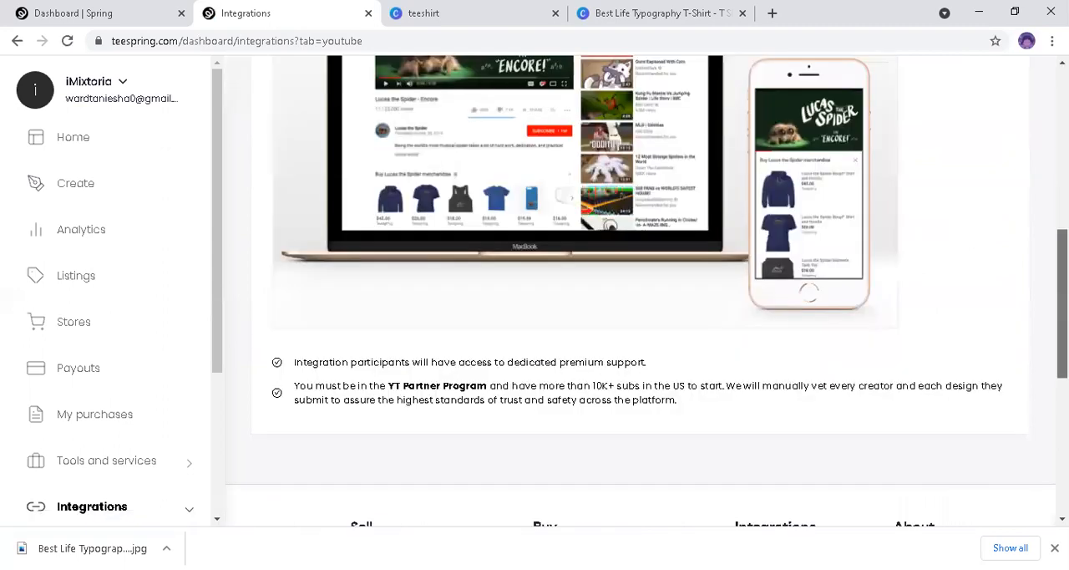
scroll(950, 301, up, 4)
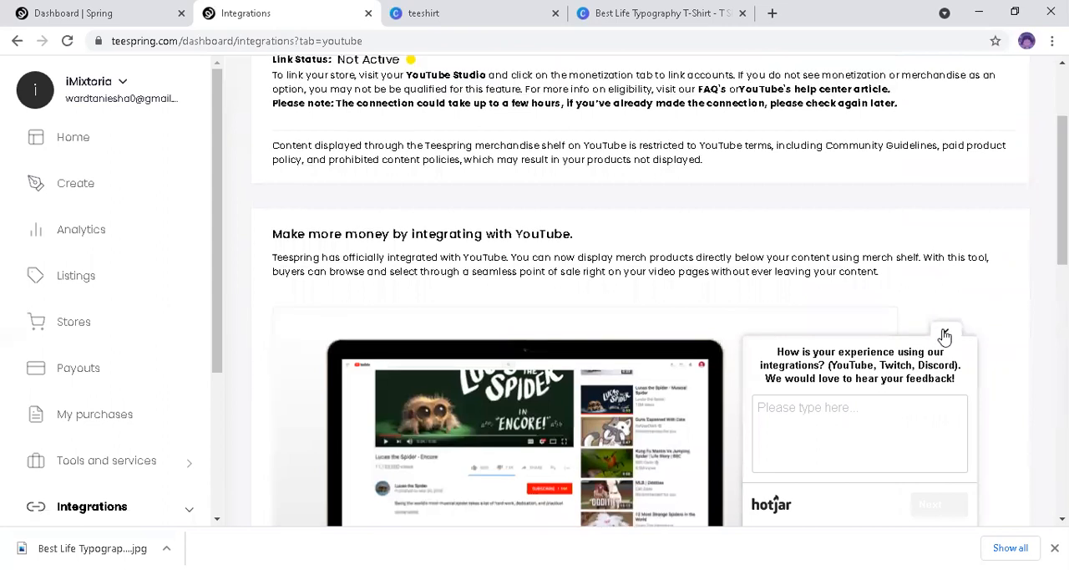
click(945, 335)
scroll(978, 329, up, 1)
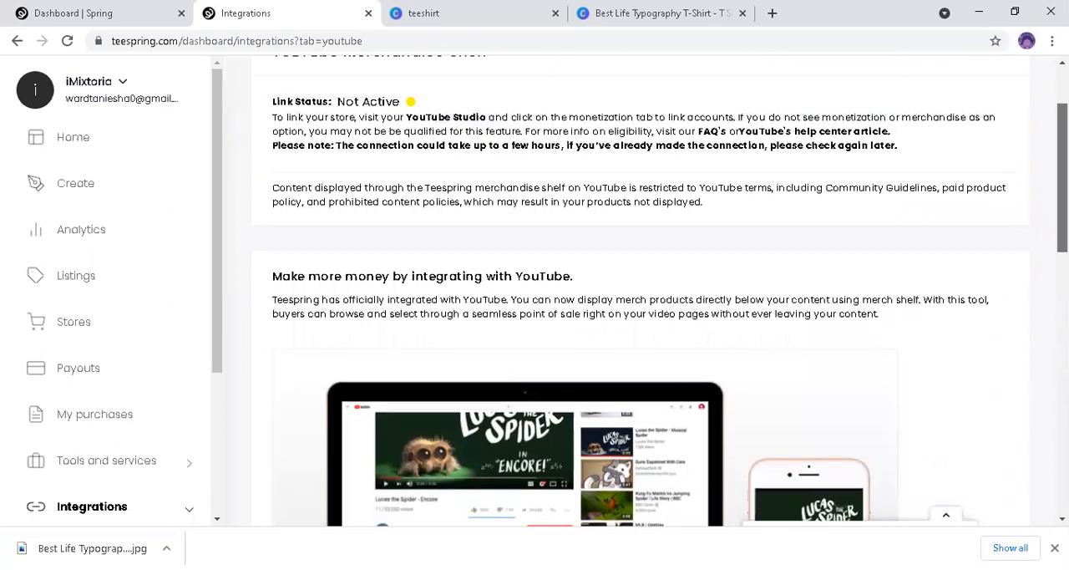
scroll(653, 291, up, 2)
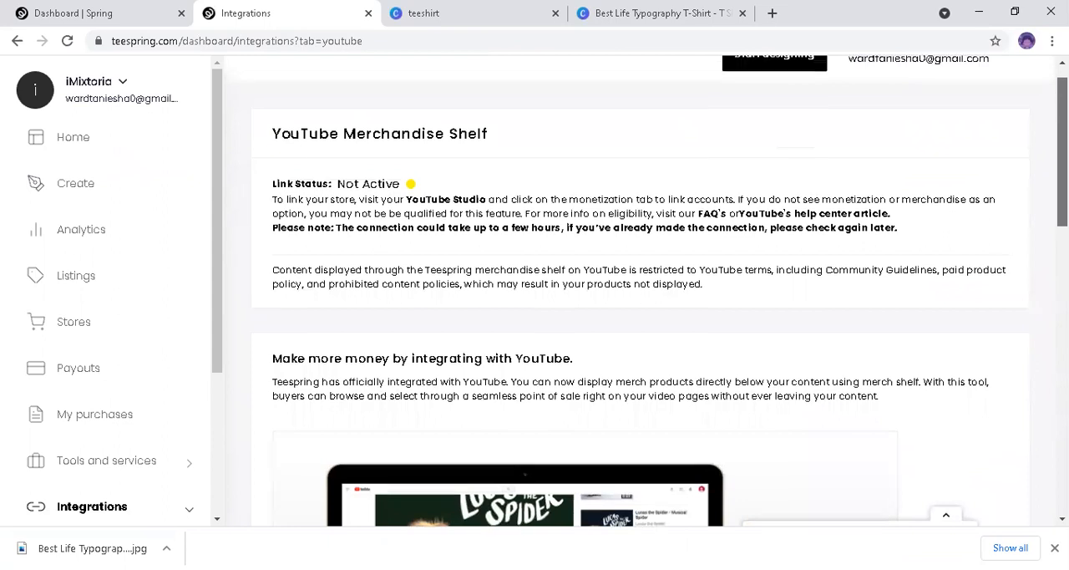
scroll(651, 291, up, 1)
scroll(640, 292, up, 1)
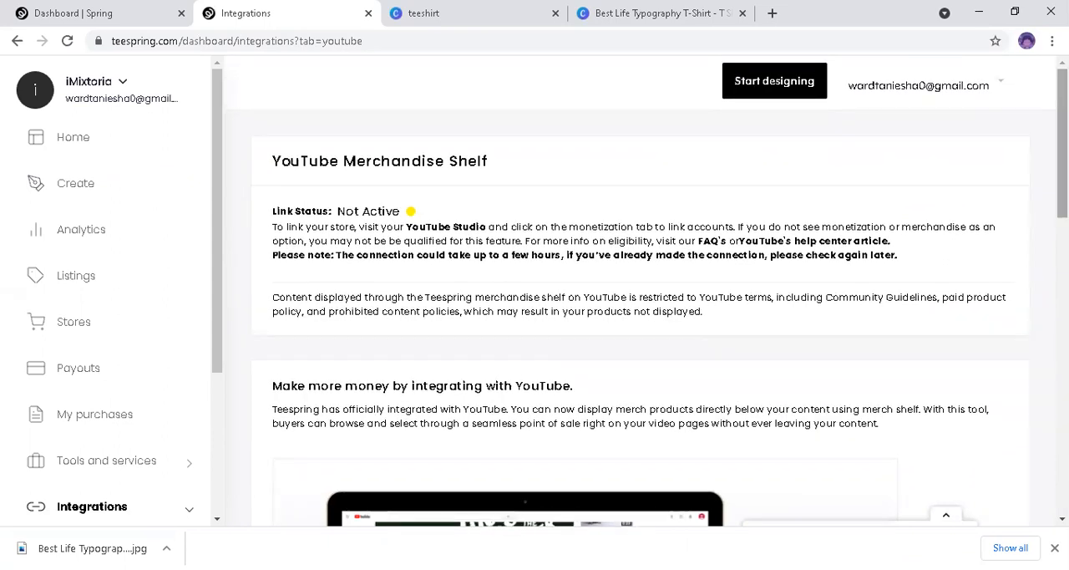
Step: Return to the Stores page and copy the TeeRitzy store's web address
click(82, 332)
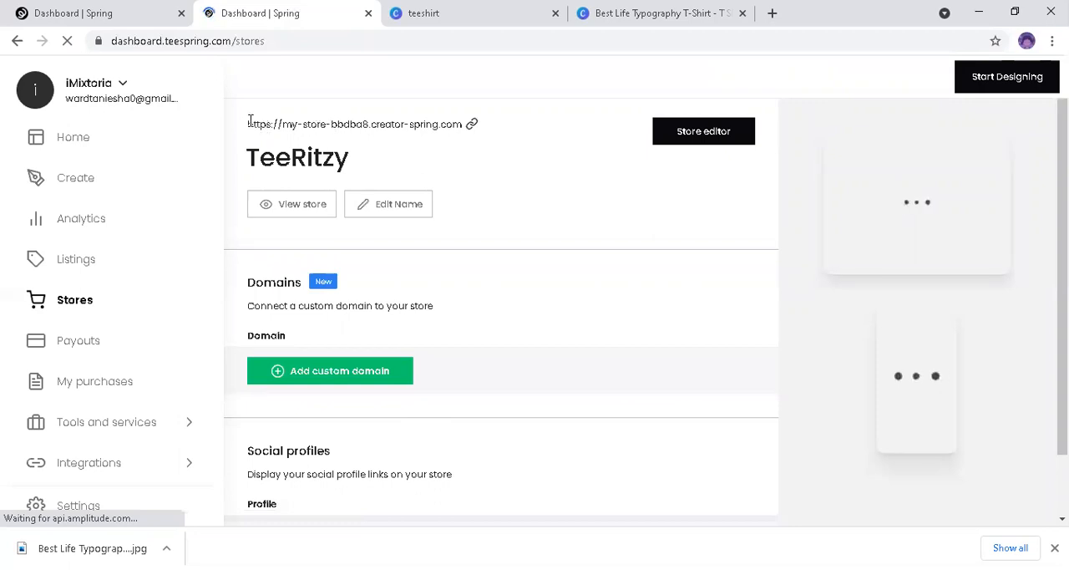
drag(249, 121, 322, 122)
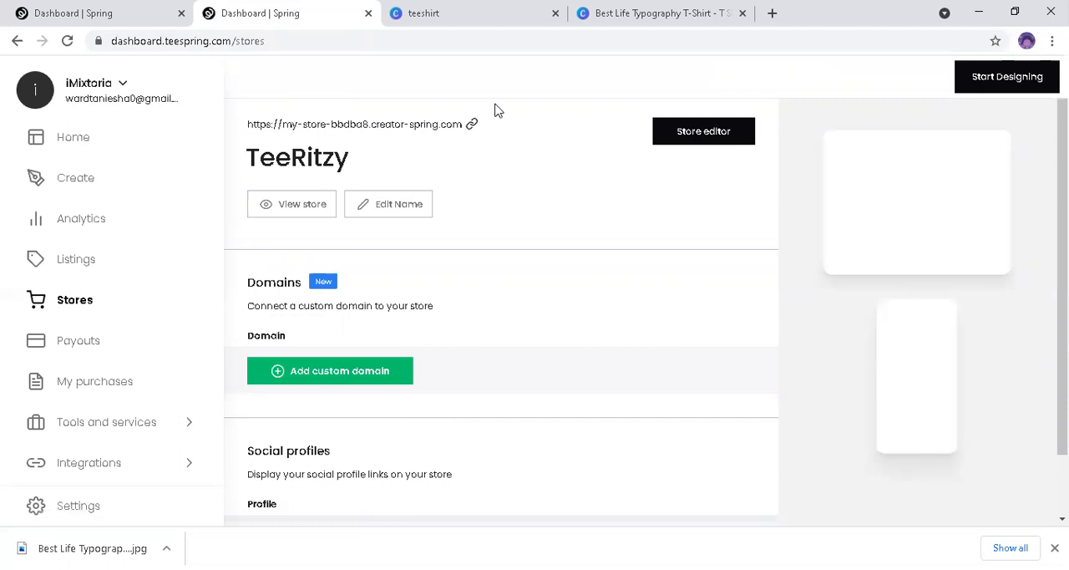
drag(504, 109, 477, 124)
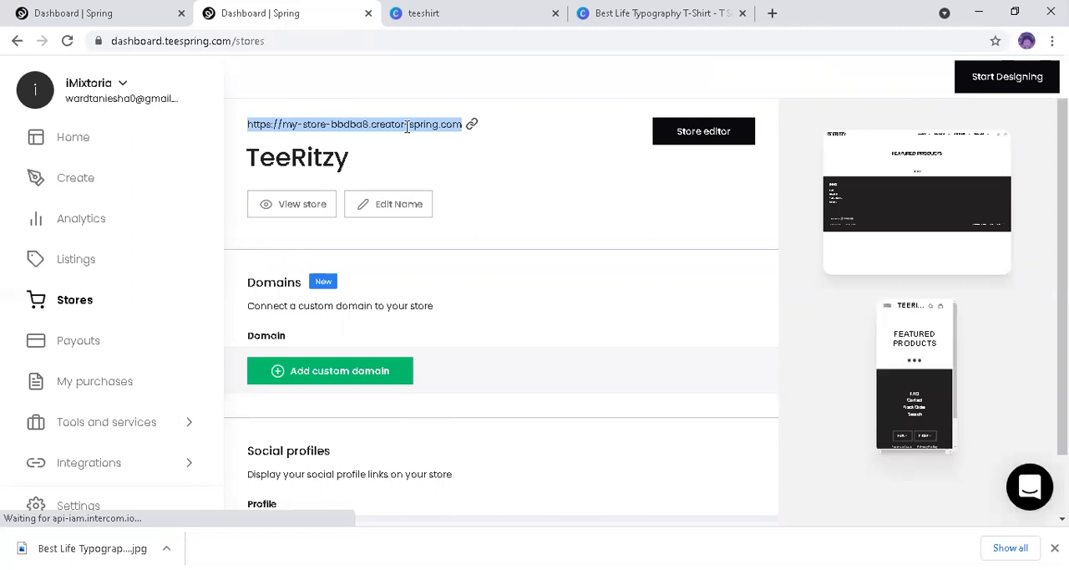
click(472, 127)
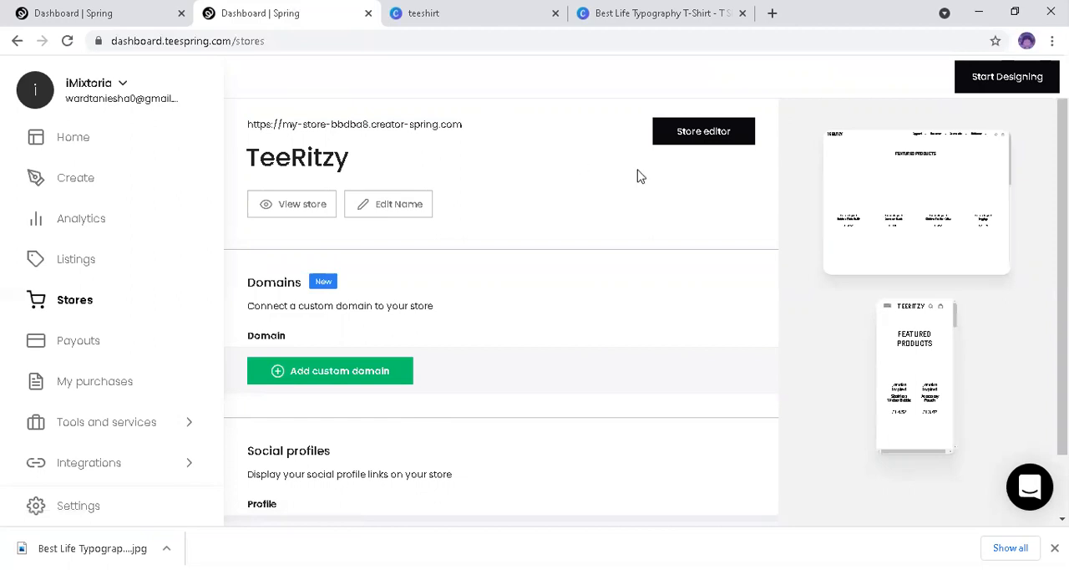
click(471, 132)
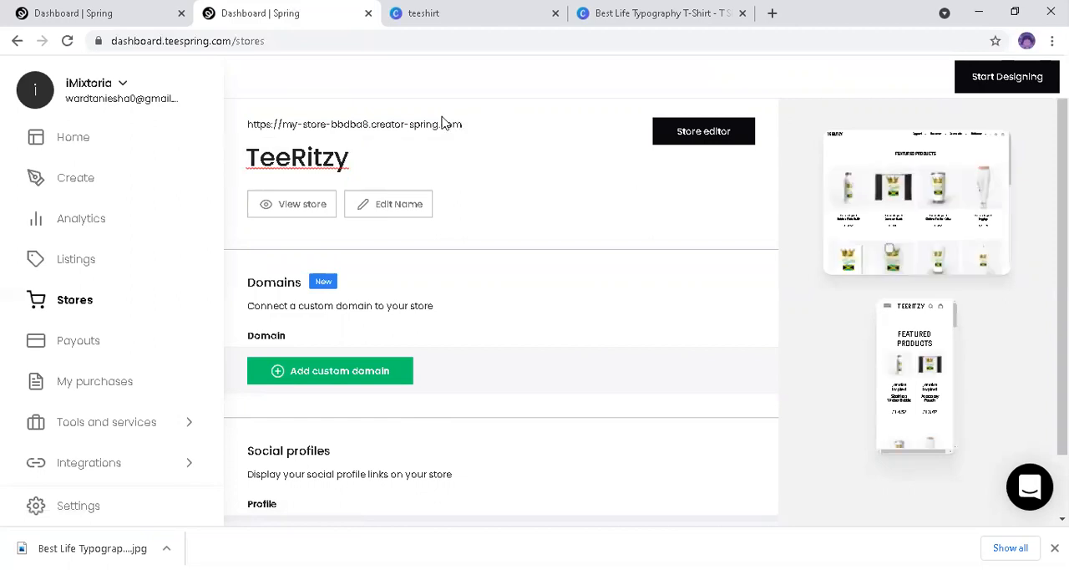
mouse_move(447, 125)
click(471, 126)
Step: View the live TeeRitzy storefront and browse its featured products from the Jamaica Inspired items through the AfroCari Naturals hoodies and tees
click(256, 203)
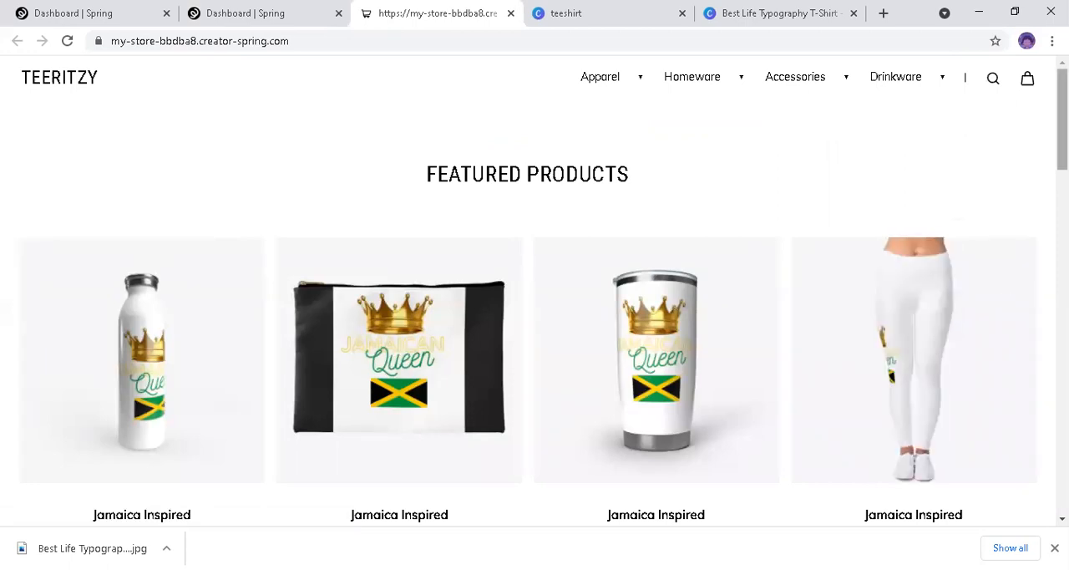
scroll(535, 301, down, 2)
scroll(535, 301, down, 8)
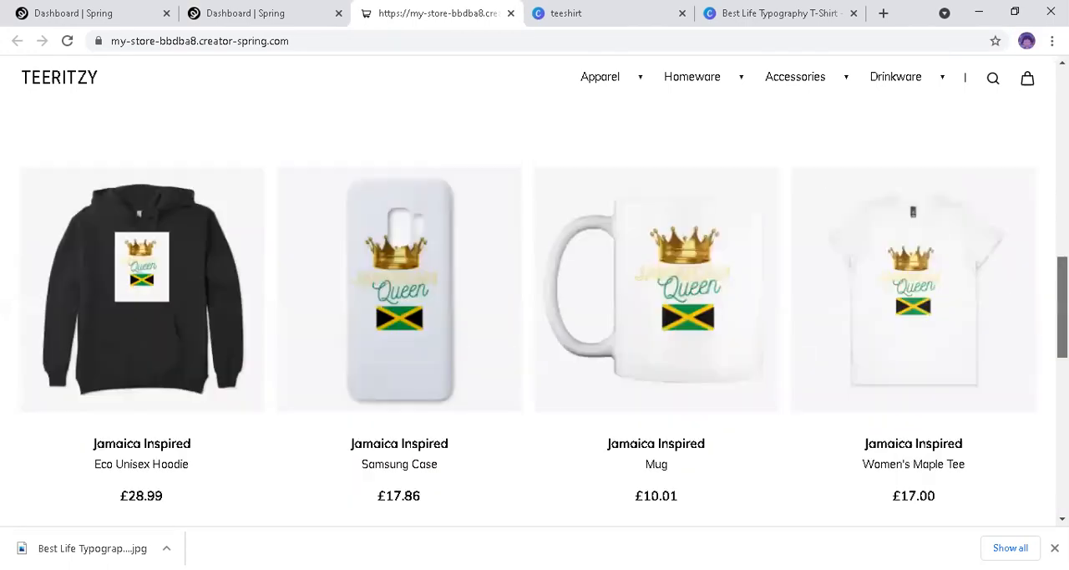
scroll(534, 301, down, 6)
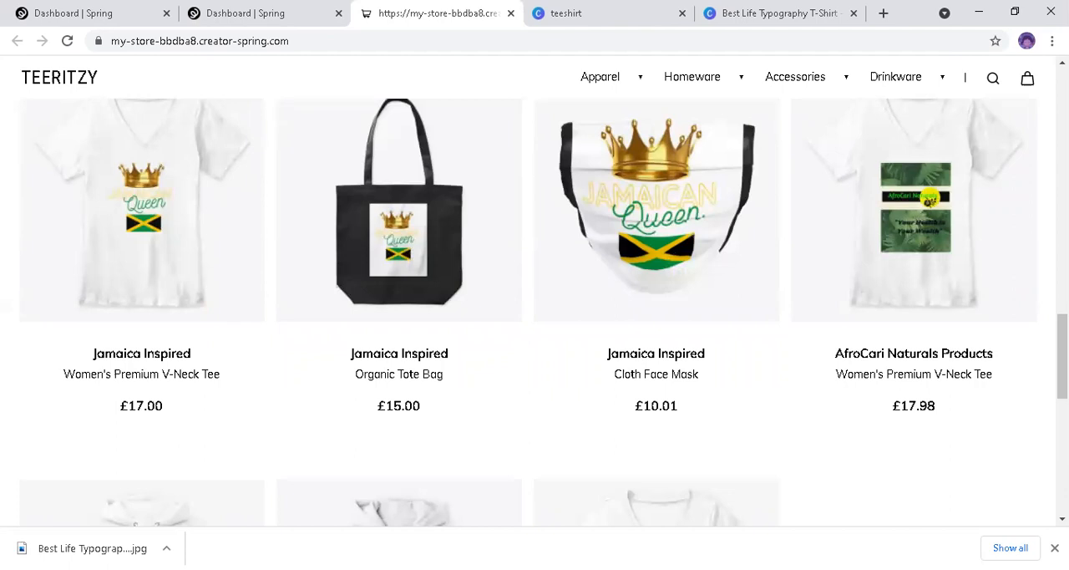
scroll(1021, 361, up, 1)
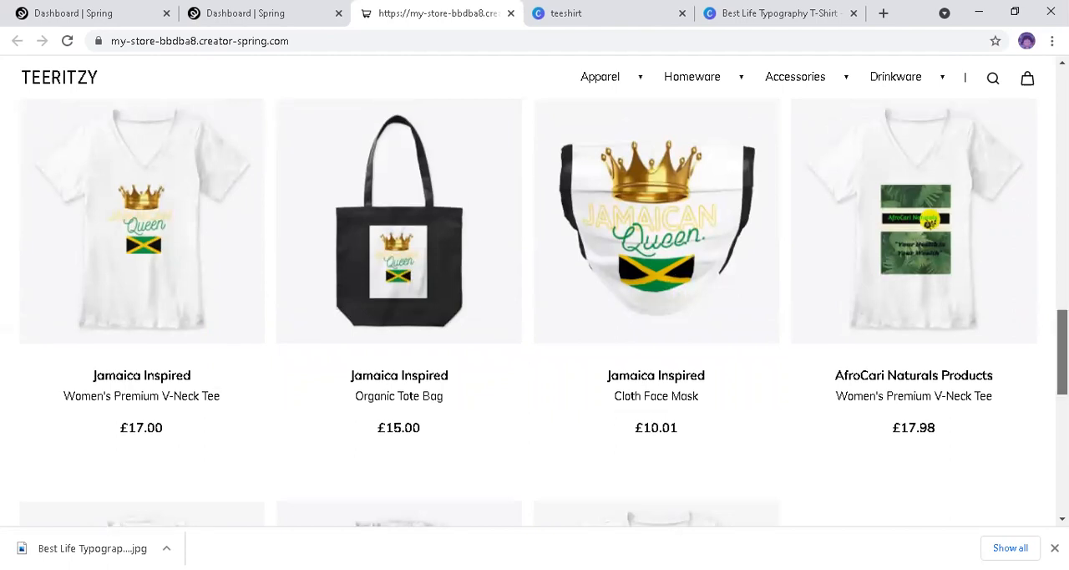
scroll(943, 353, up, 1)
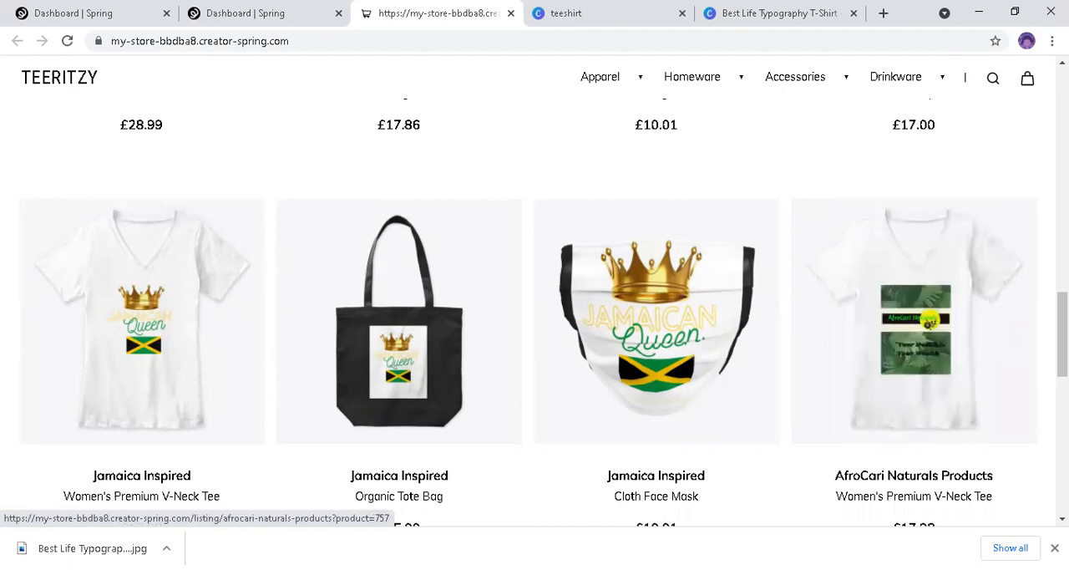
scroll(919, 334, down, 5)
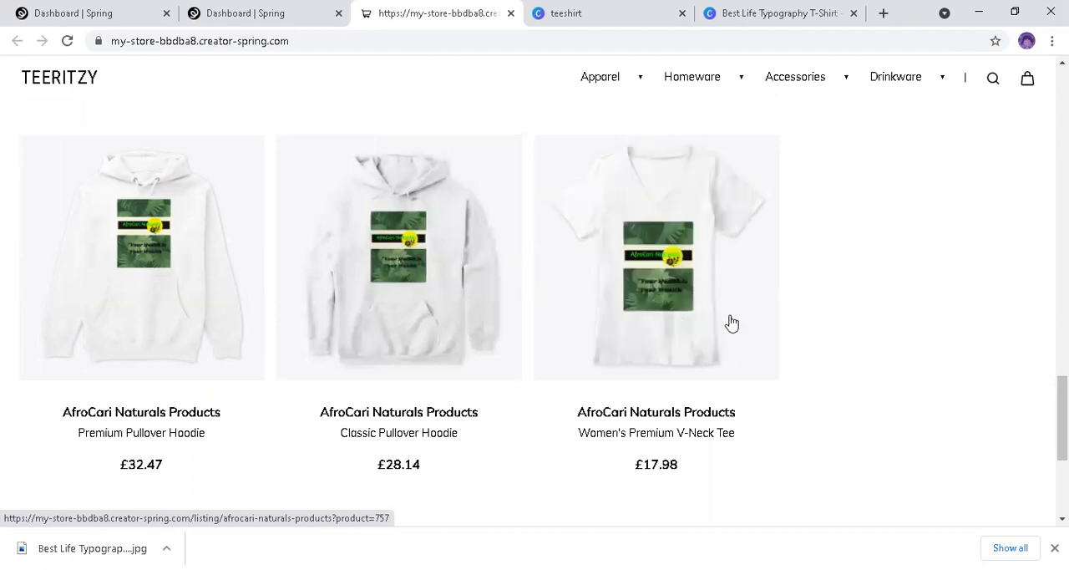
drag(1062, 416, 1062, 357)
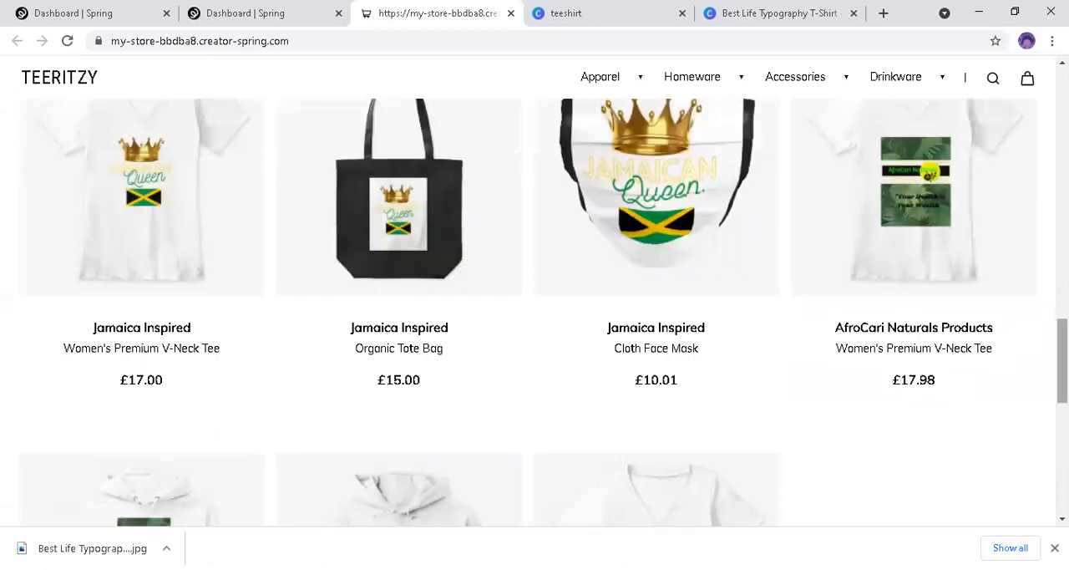
drag(1063, 359, 1038, 286)
drag(1033, 250, 997, 109)
drag(1063, 110, 1063, 102)
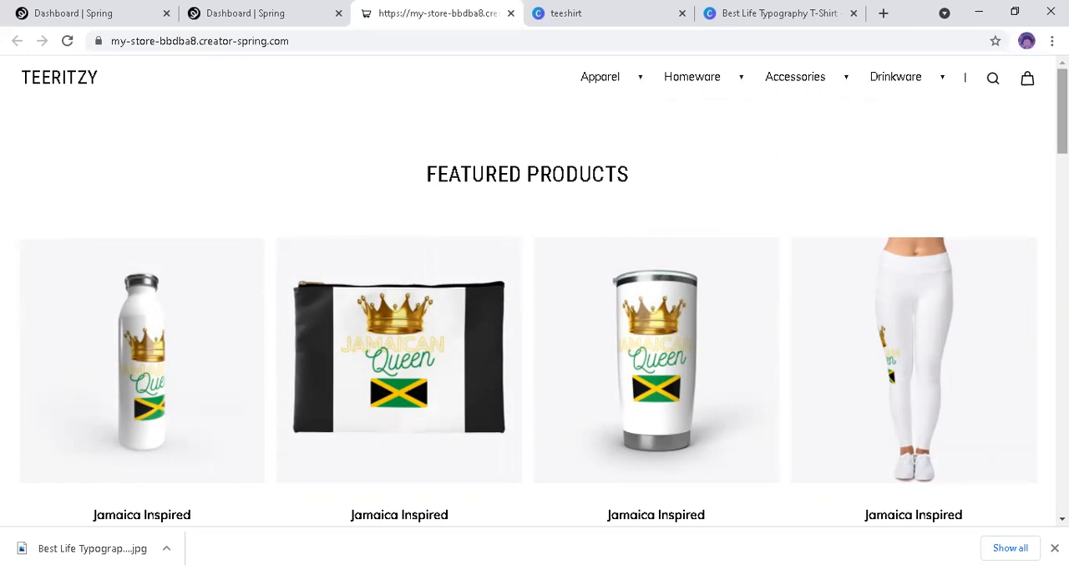
drag(1062, 111, 1063, 111)
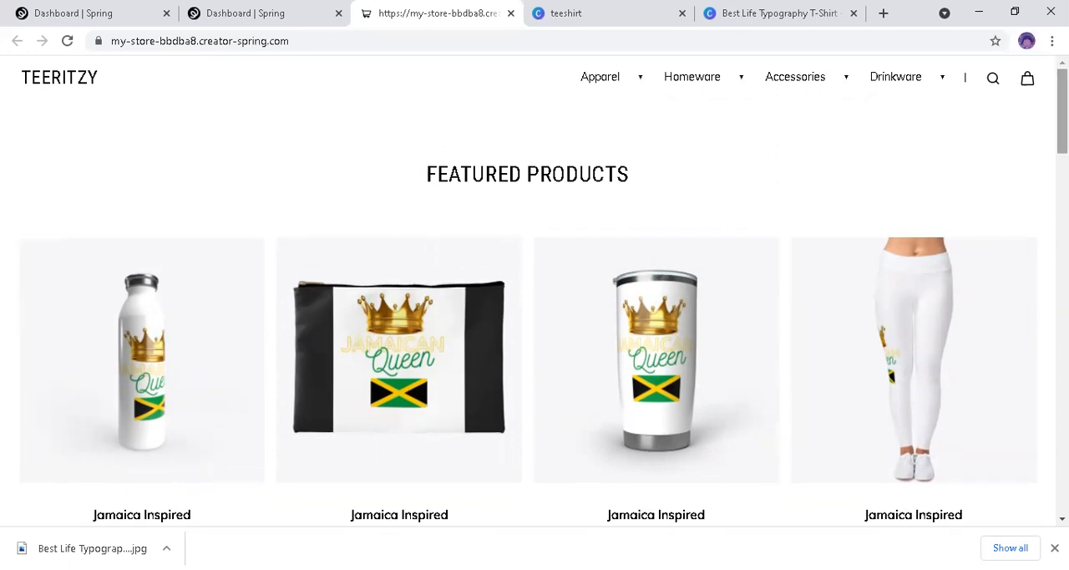